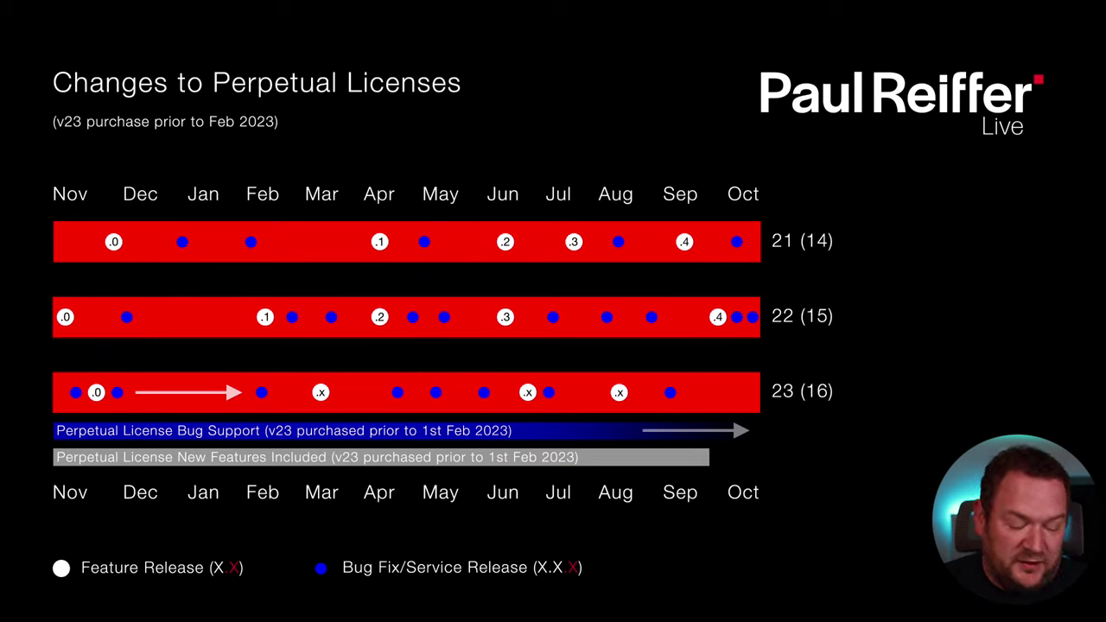
Advance to the slide on licences purchased after 1st Feb 2023
key("Right")
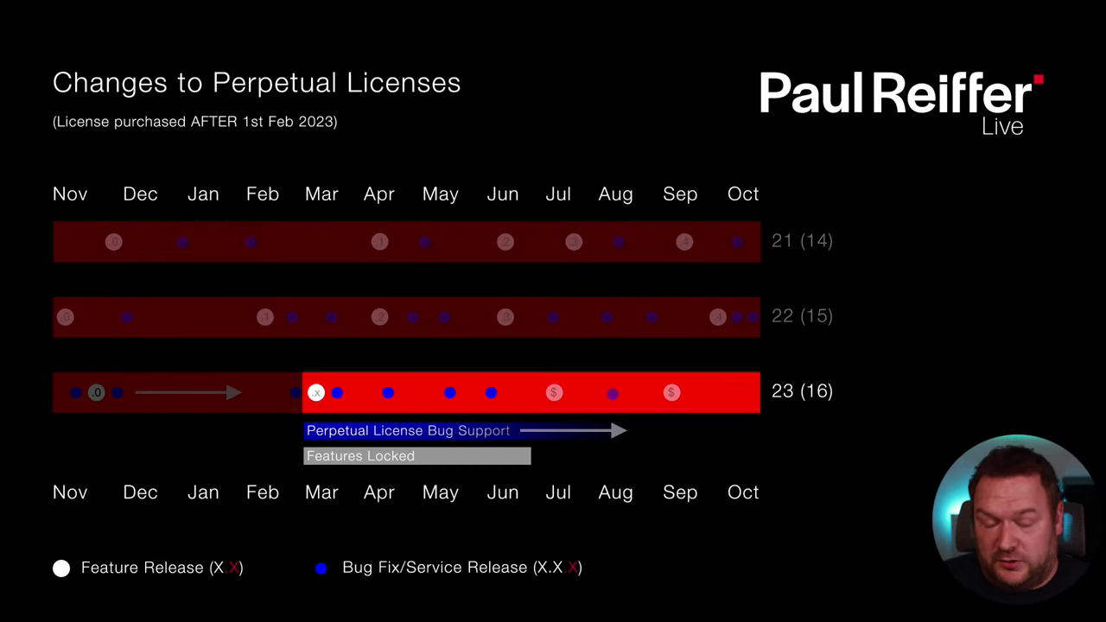
Go back to the slide on v23 licences purchased before Feb 2023
key("Left")
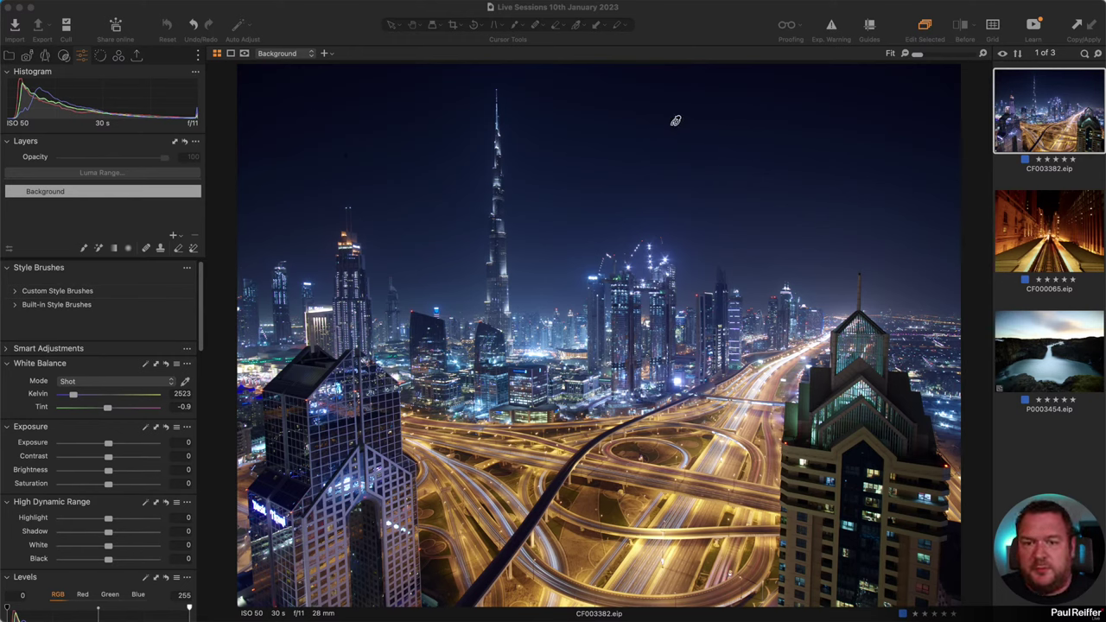
Open and close Customize Toolbar without changes, then turn on guides over the Dubai night image
left_click(687, 26)
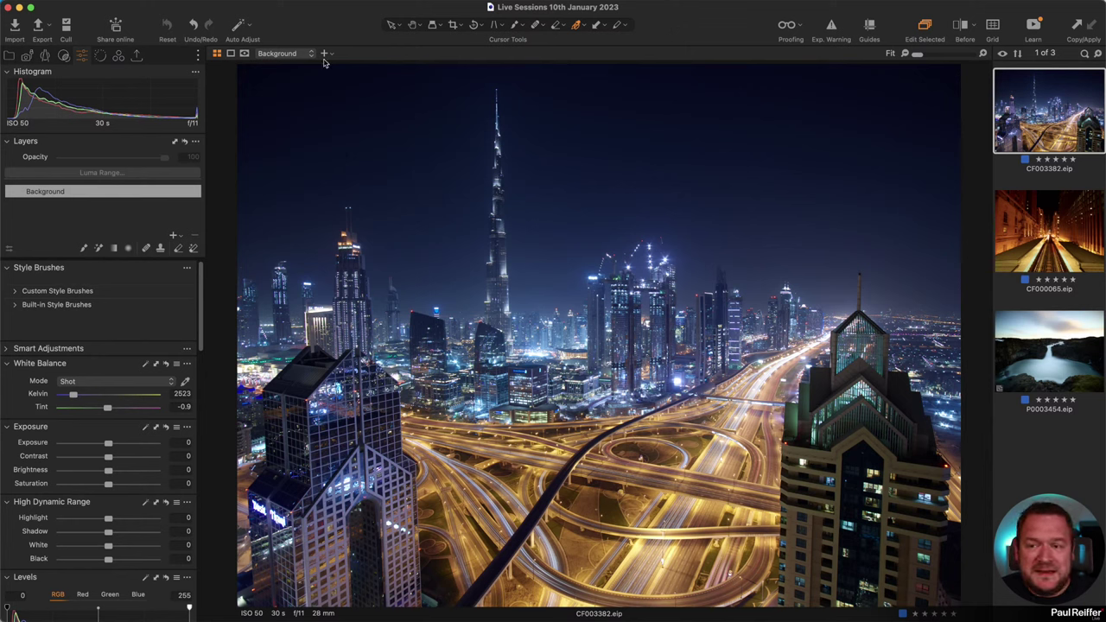
right_click(708, 31)
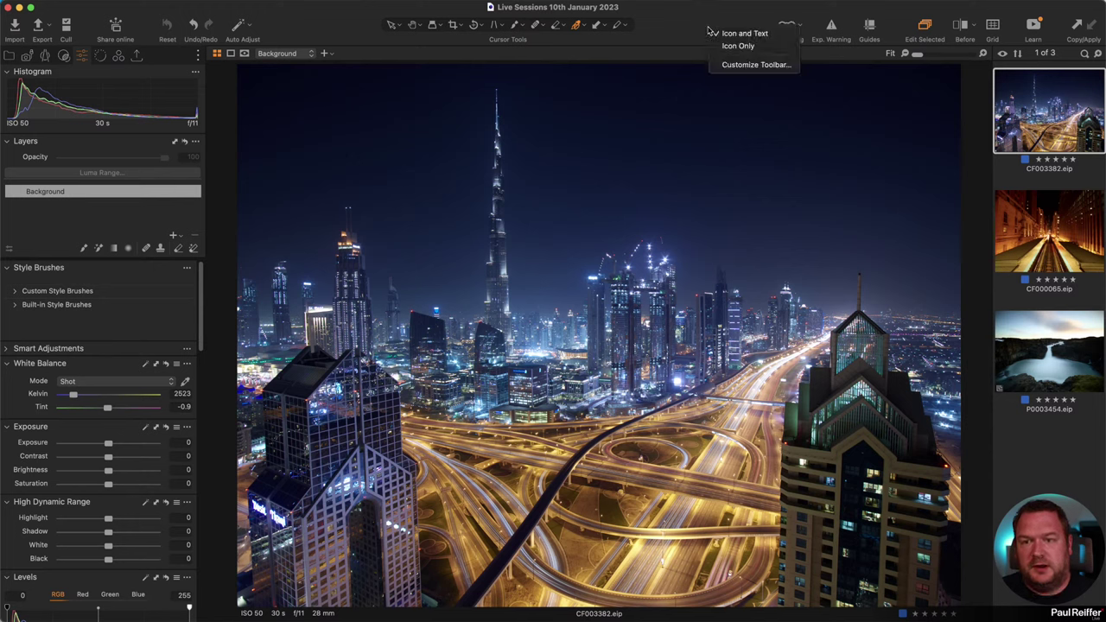
left_click(751, 64)
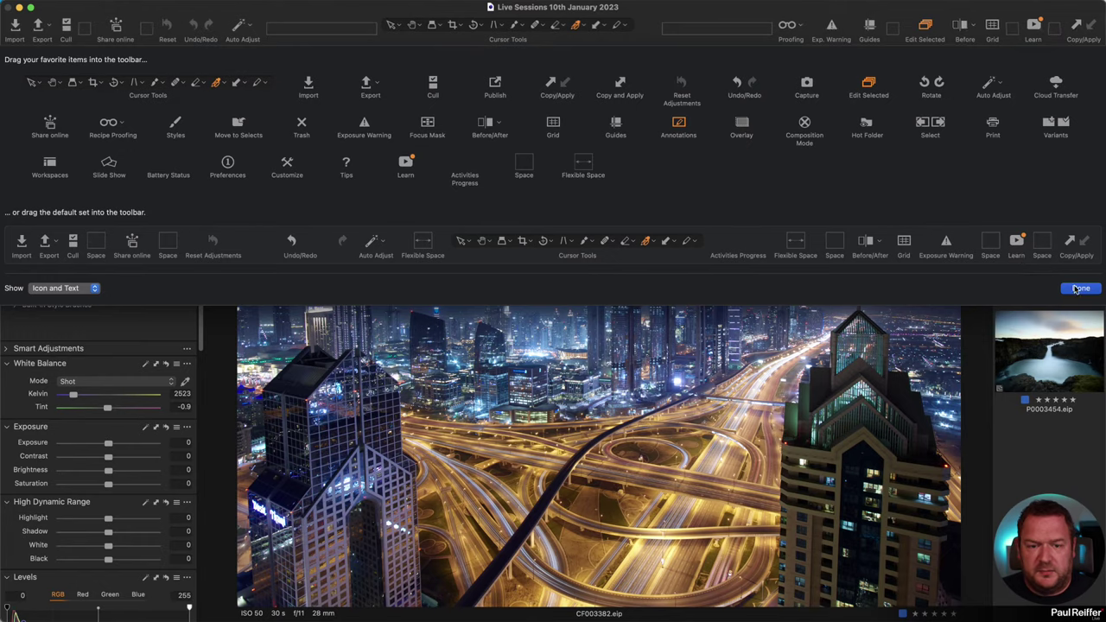
key("Return")
left_click(870, 27)
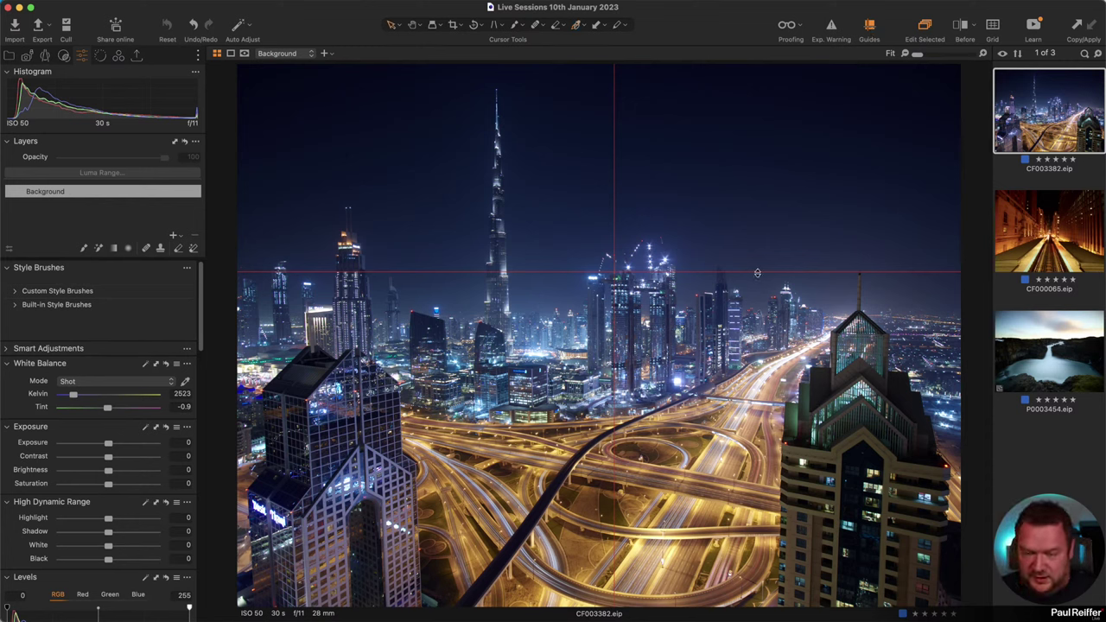
Drag the horizontal guide higher, check Customize Guides without changes, then hide all guides
left_click_drag(757, 271, 768, 216)
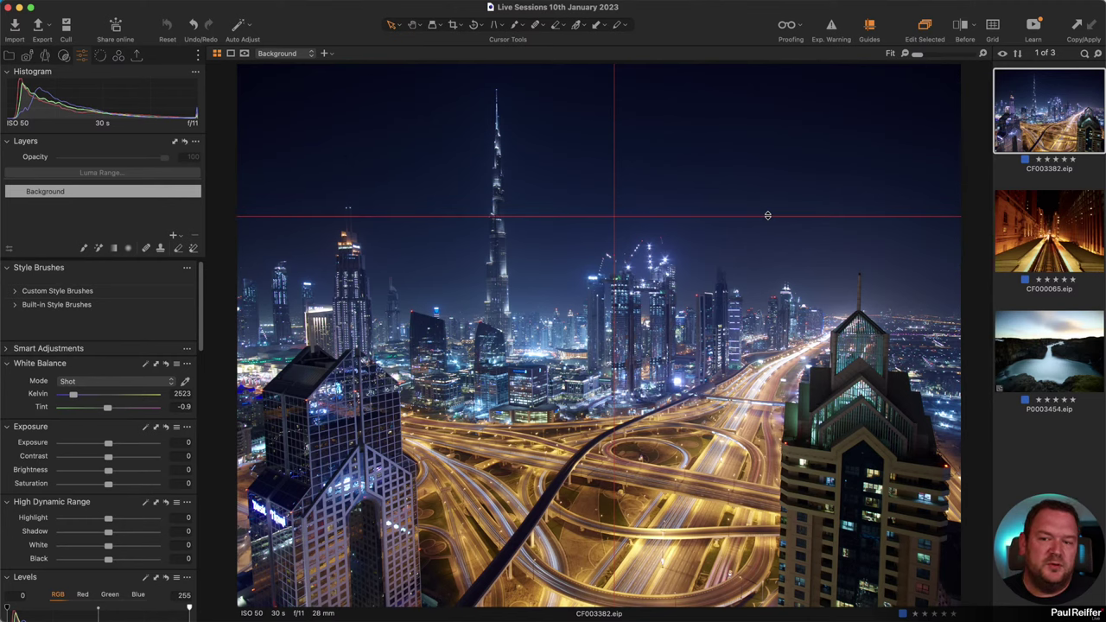
left_click(248, 3)
mouse_move(308, 201)
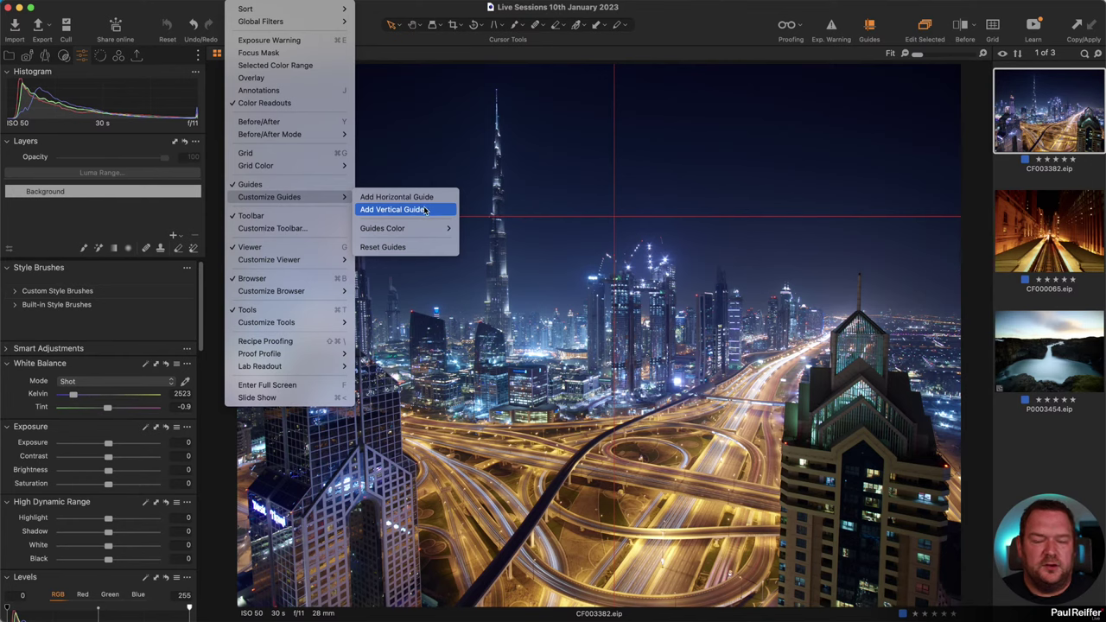
left_click(676, 39)
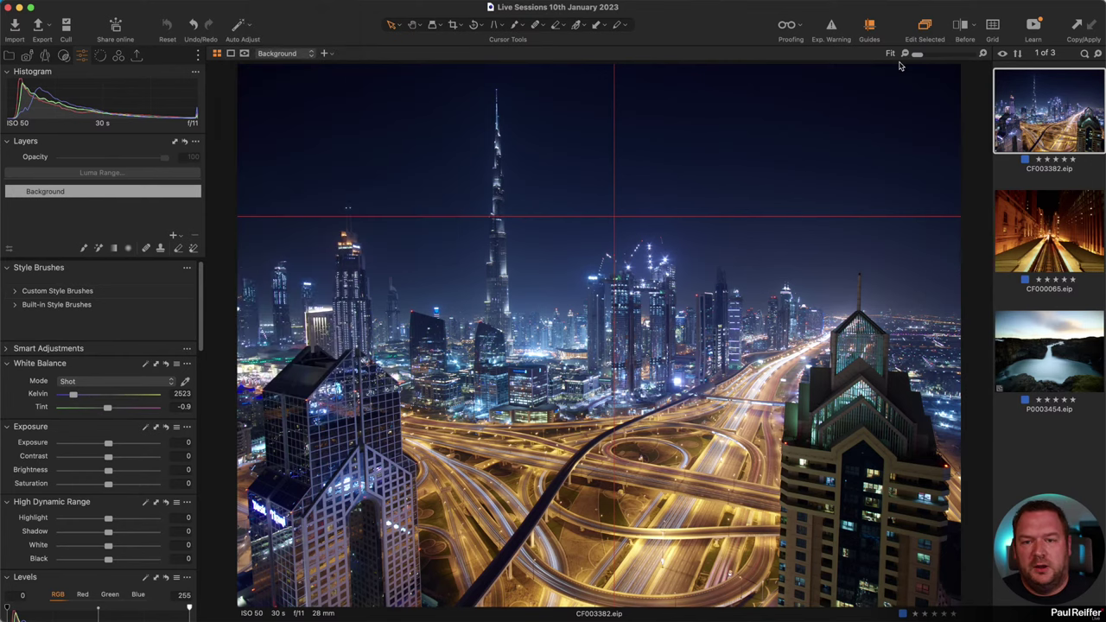
left_click(870, 31)
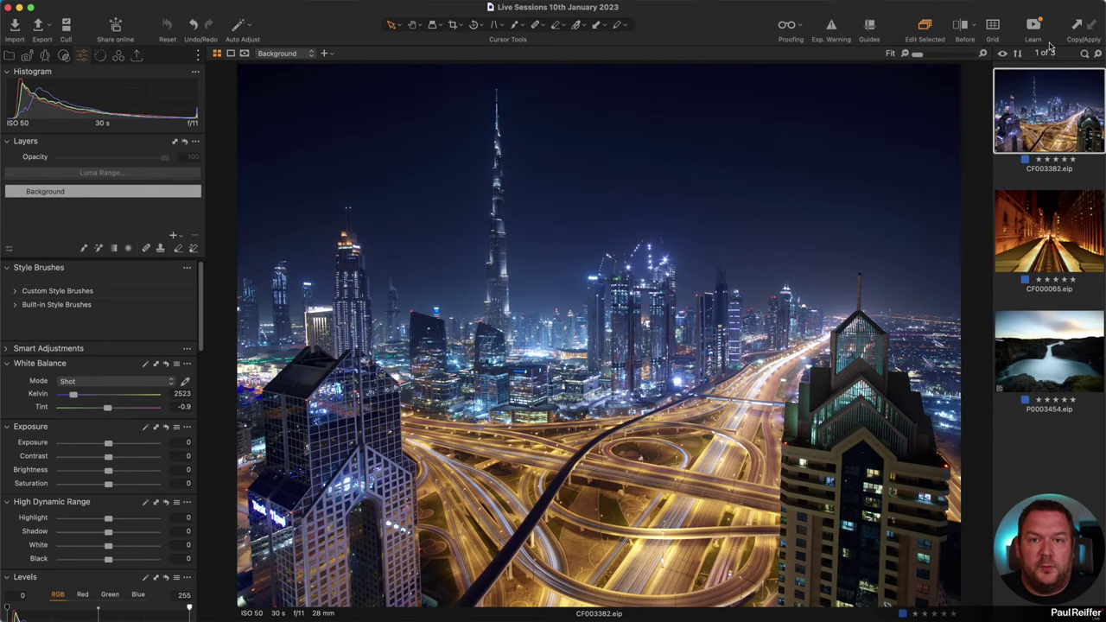
View all three images together, then return to the Dubai night shot alone
left_click(1043, 230, "super")
left_click(1037, 345, "super")
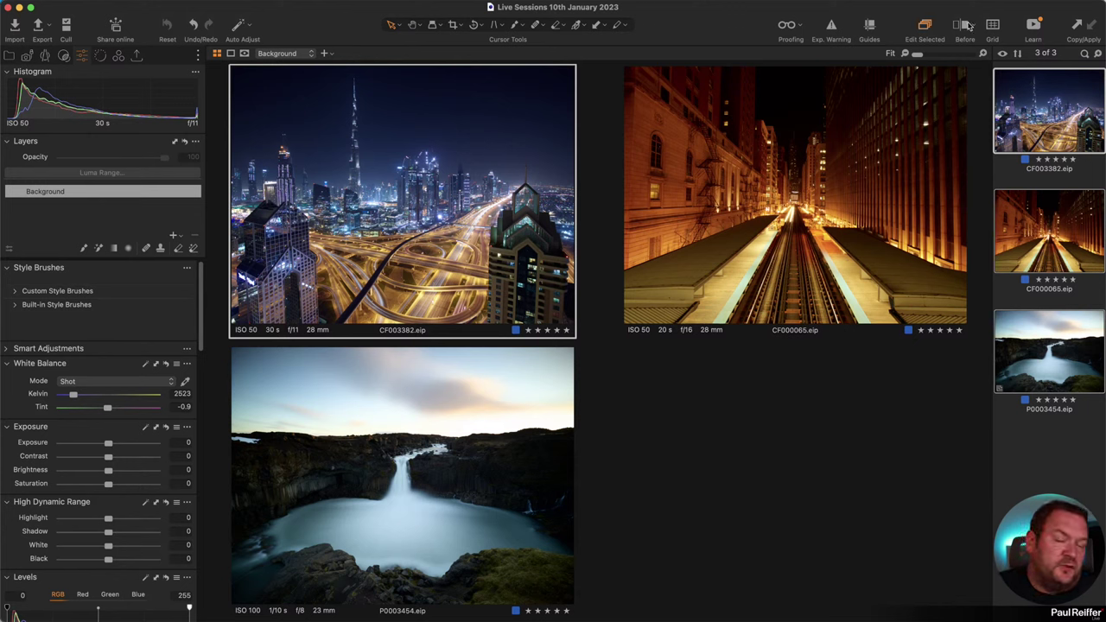
key("super+d")
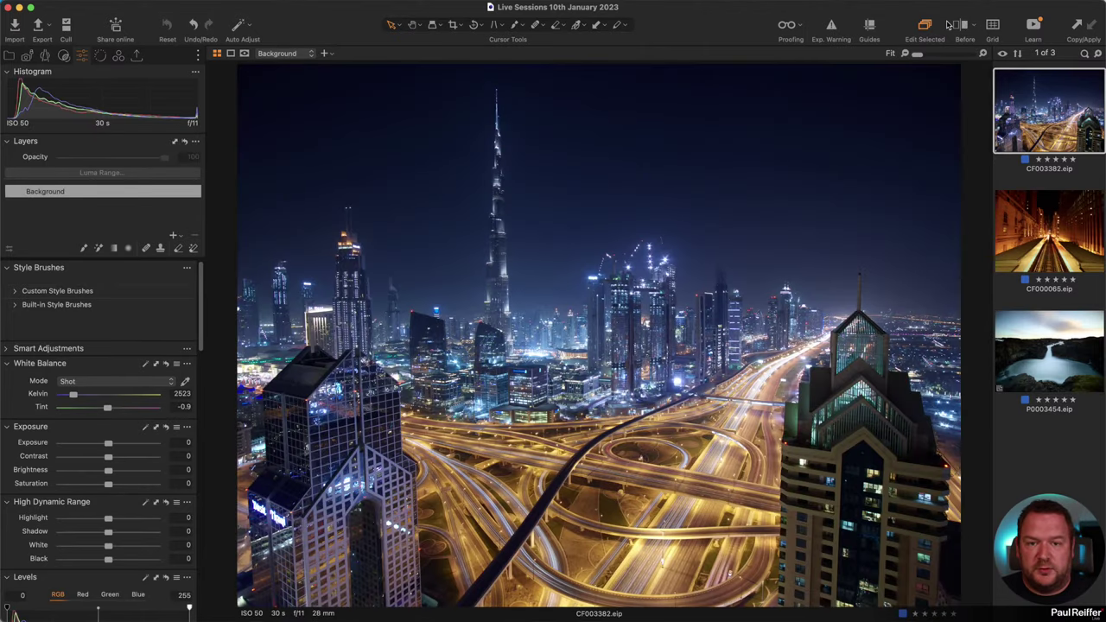
Compare the Before/After split on and off, then overlay the rule-of-thirds grid
left_click(956, 24)
left_click(956, 24)
left_click(956, 25)
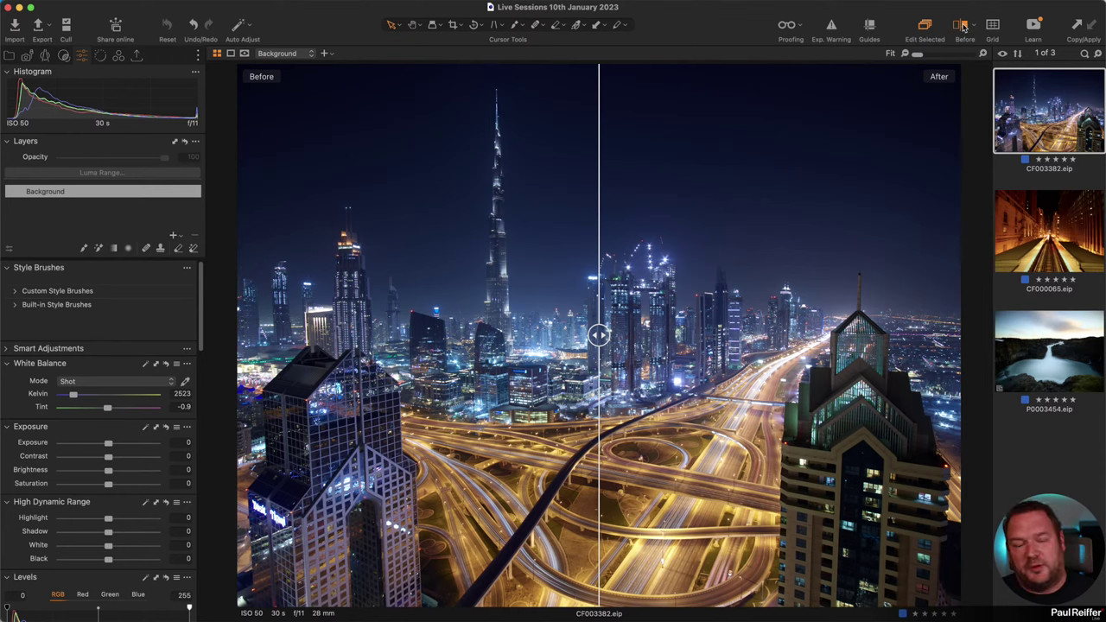
left_click(964, 26)
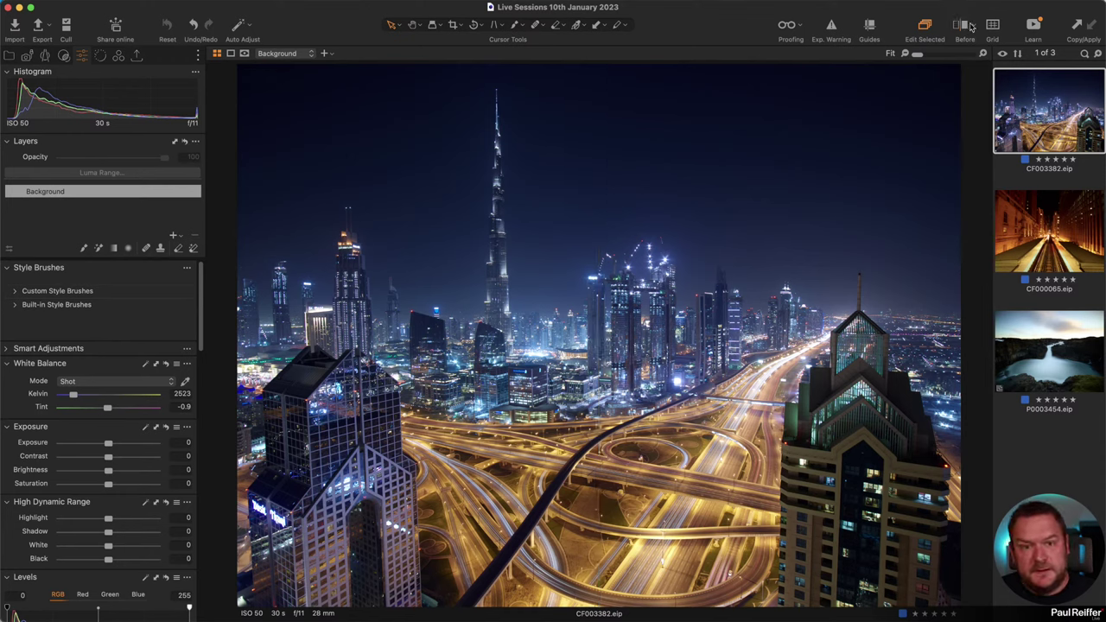
left_click(994, 26)
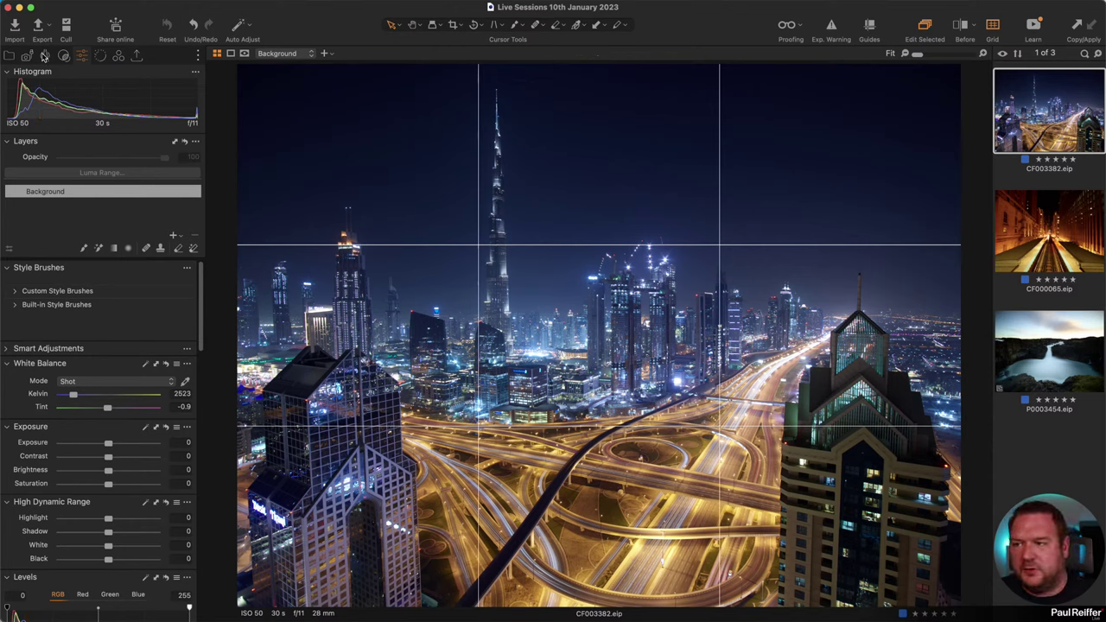
In the Lens tab's Grid settings, try Golden Ratio and then Fibonacci Spiral overlays
left_click(45, 56)
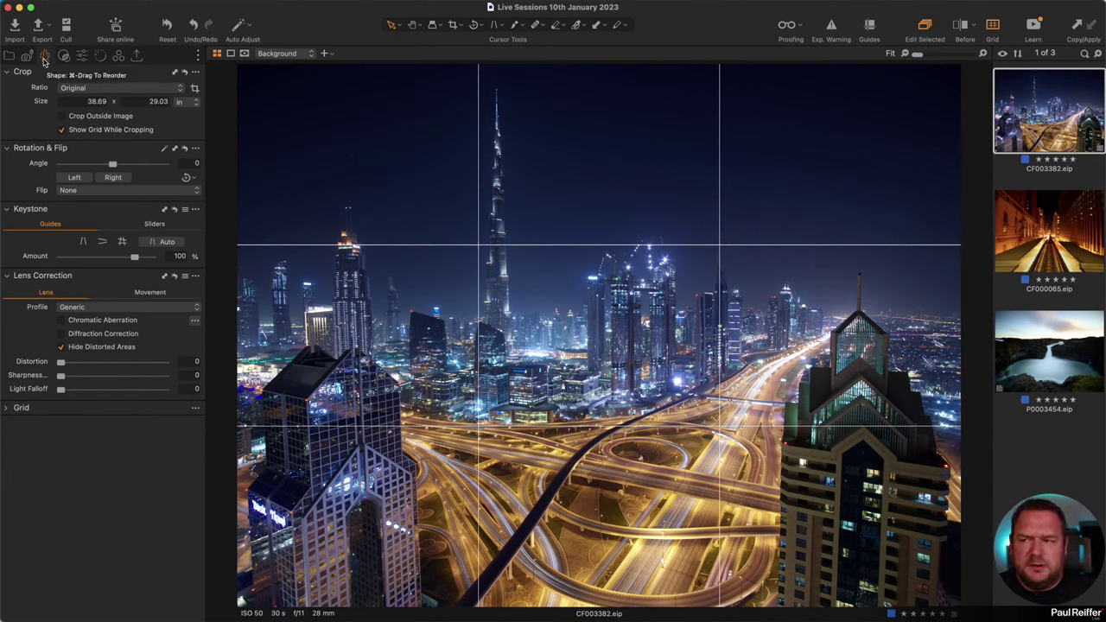
left_click(7, 409)
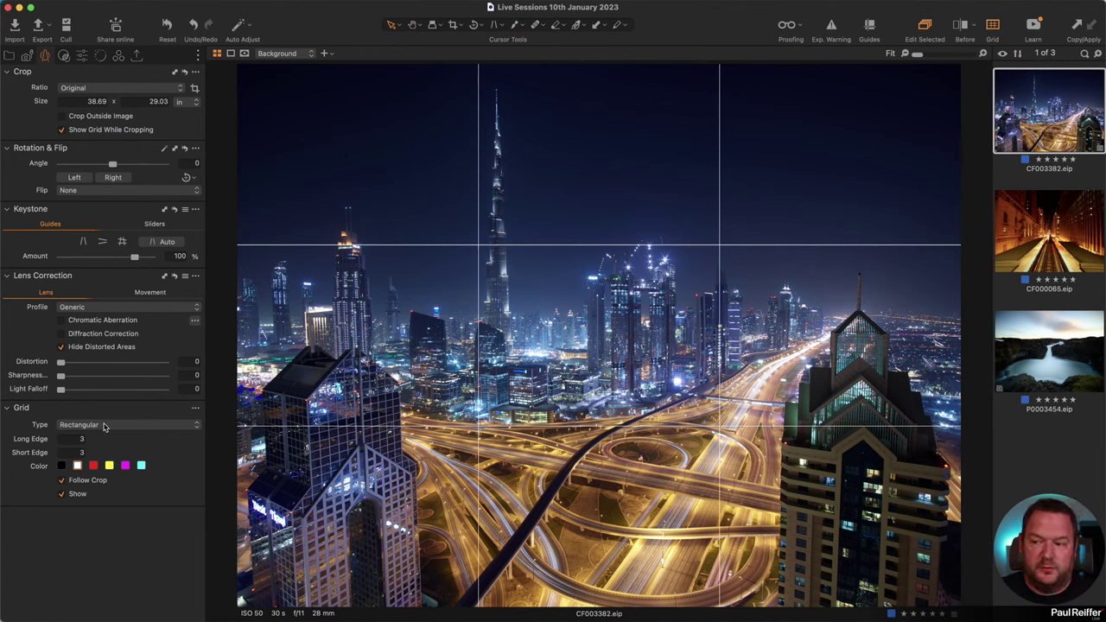
left_click(105, 427)
left_click(123, 441)
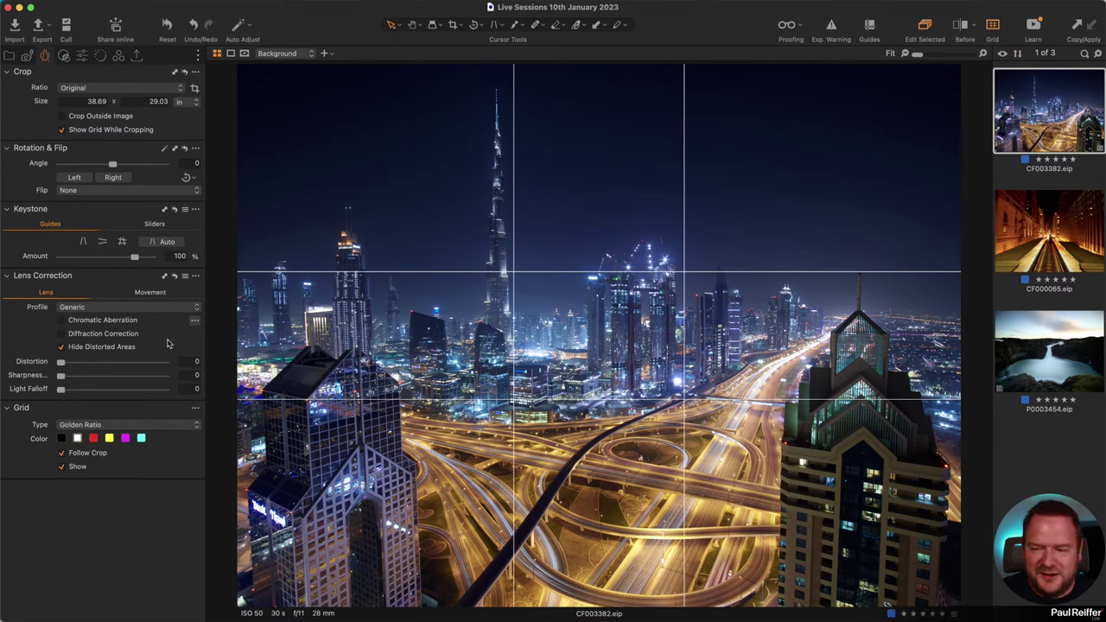
left_click(120, 425)
left_click(111, 438)
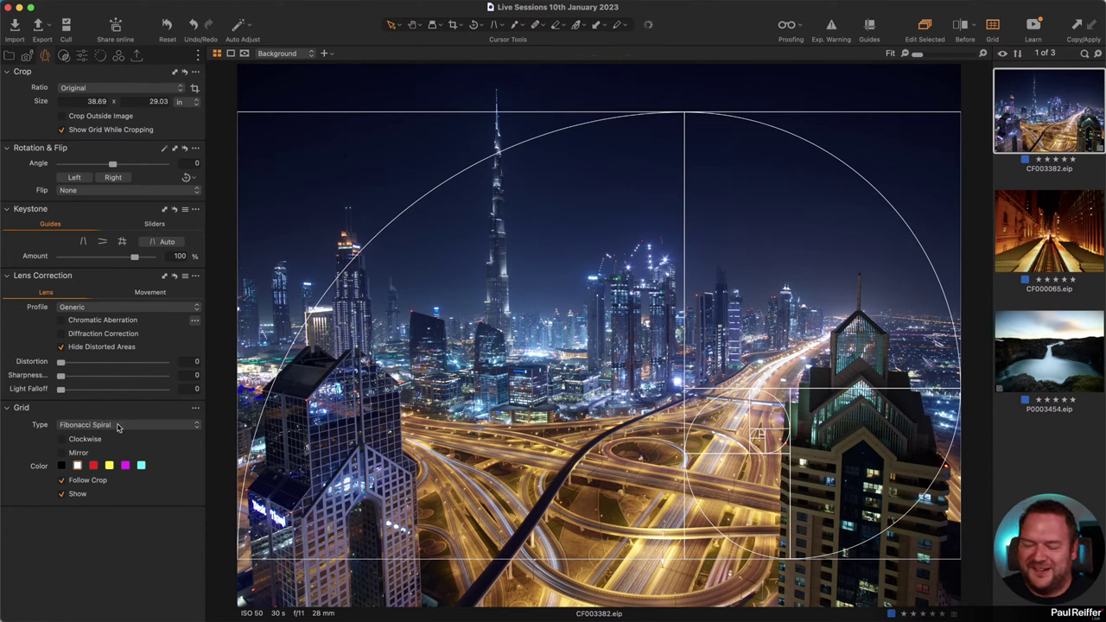
Set the grid type back to Rectangular, hide the grid, and bring up toolbar options
left_click(122, 427)
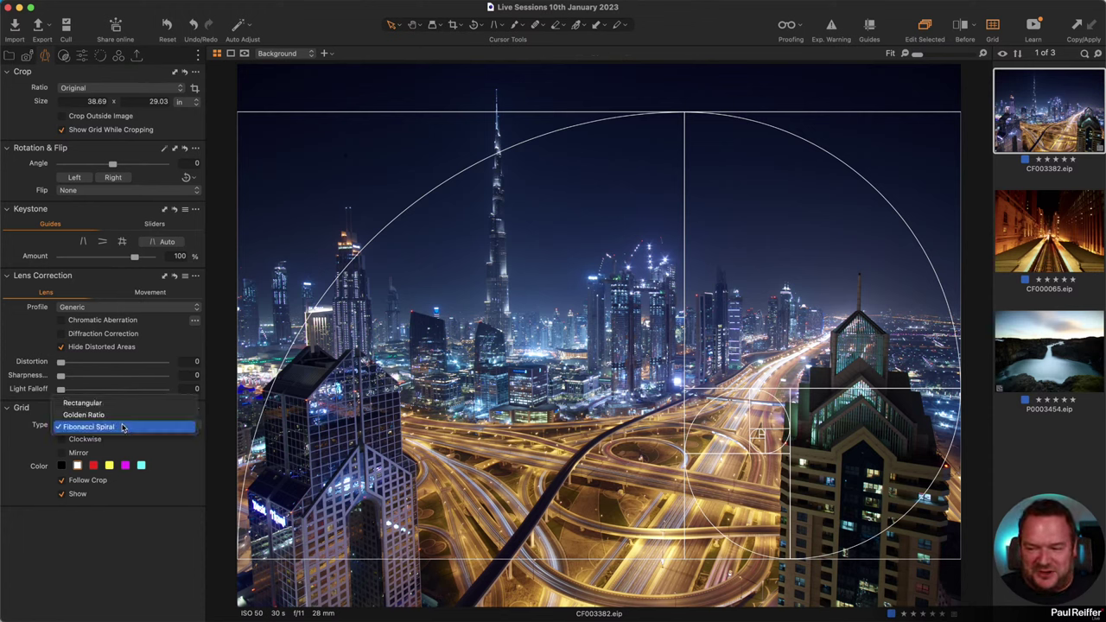
left_click(132, 405)
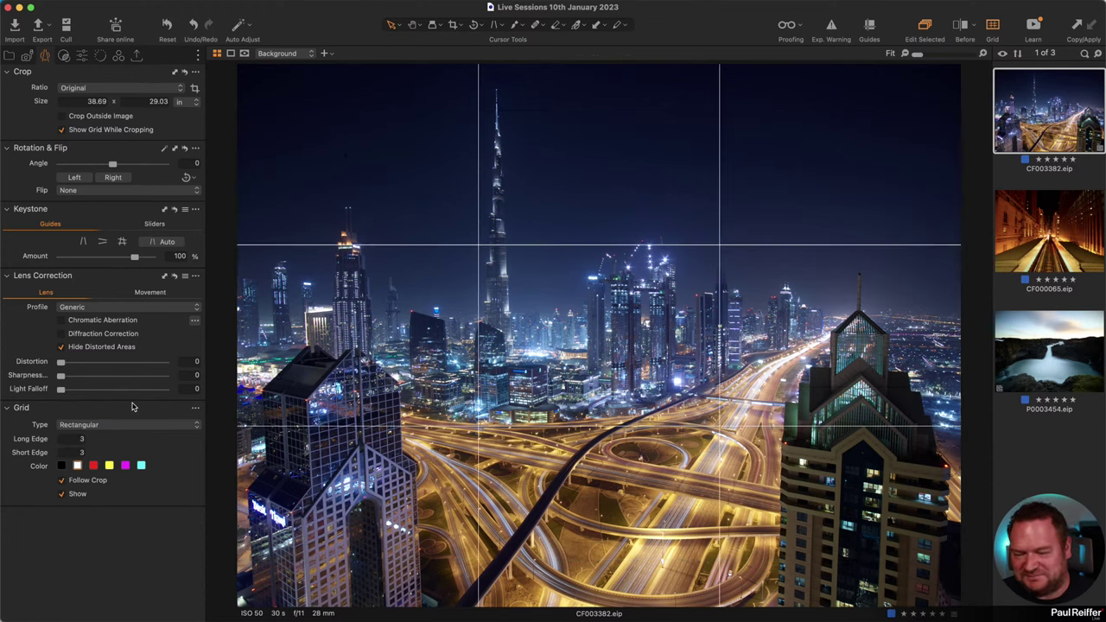
left_click(993, 33)
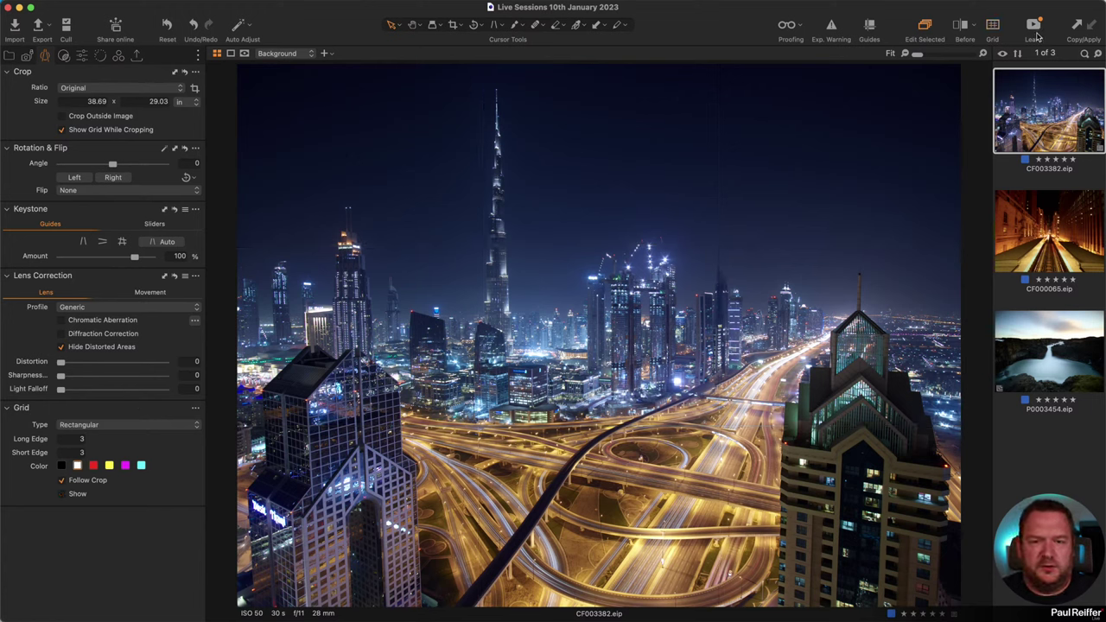
right_click(702, 32)
left_click(746, 67)
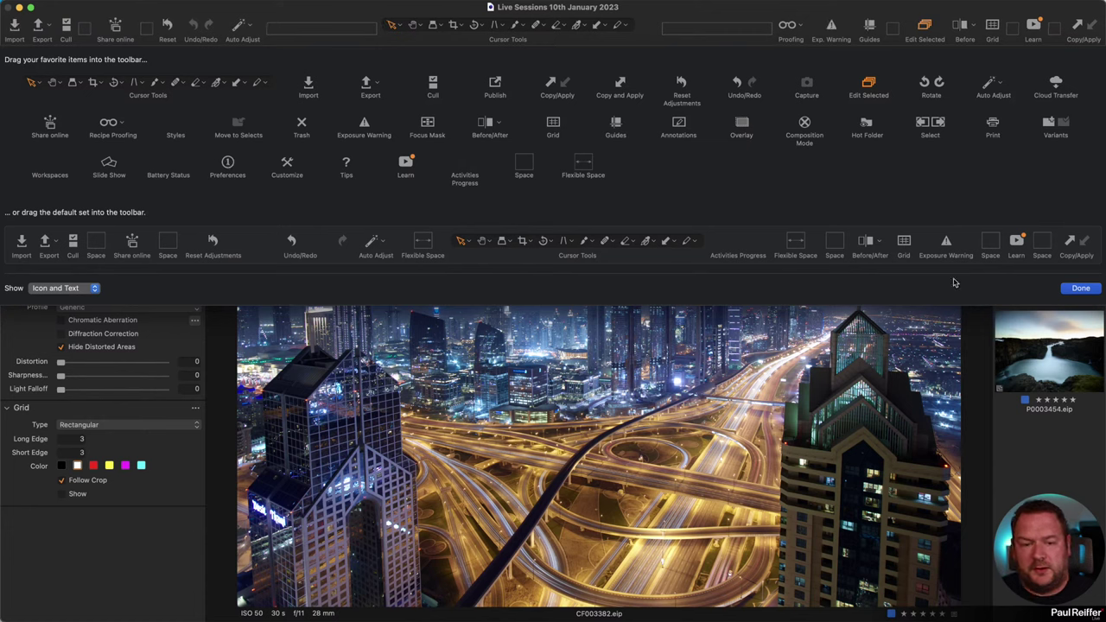
left_click(1081, 288)
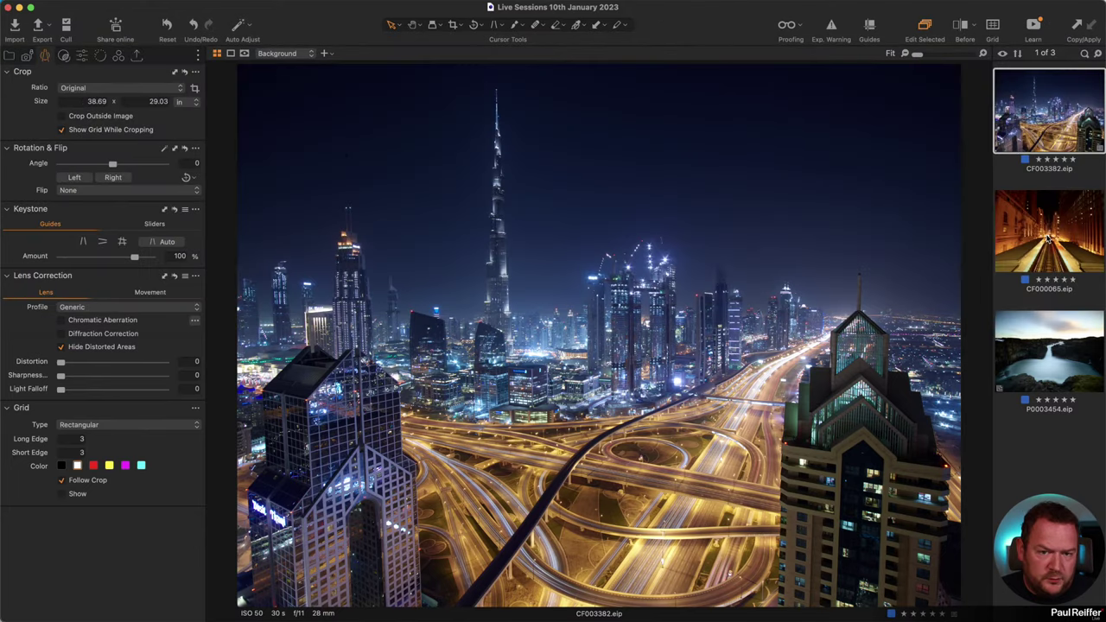
left_click(244, 8)
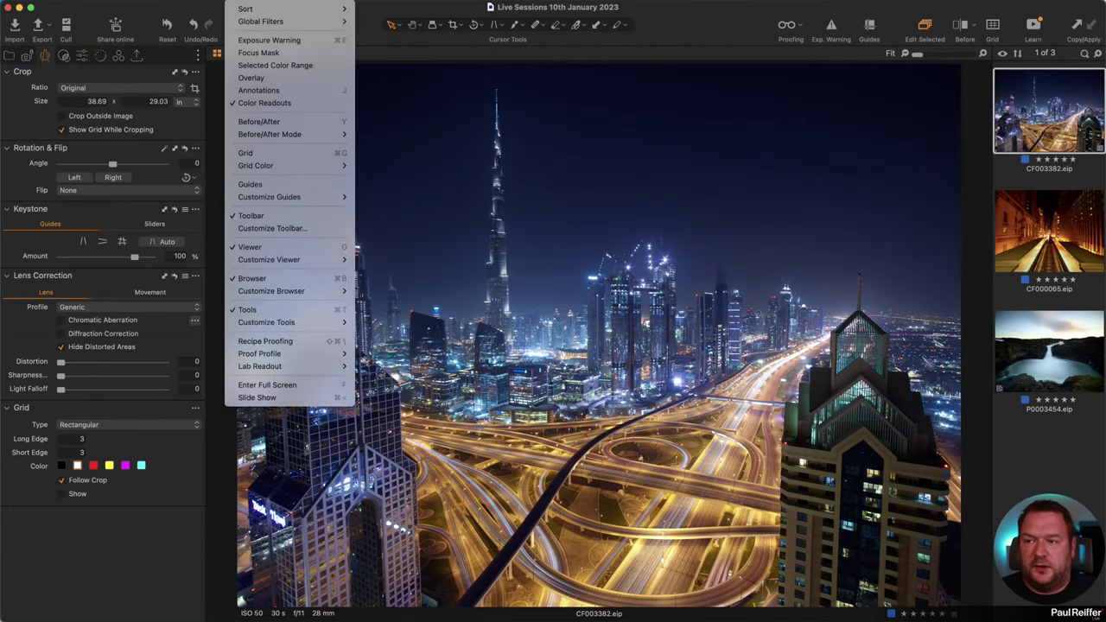
mouse_move(294, 292)
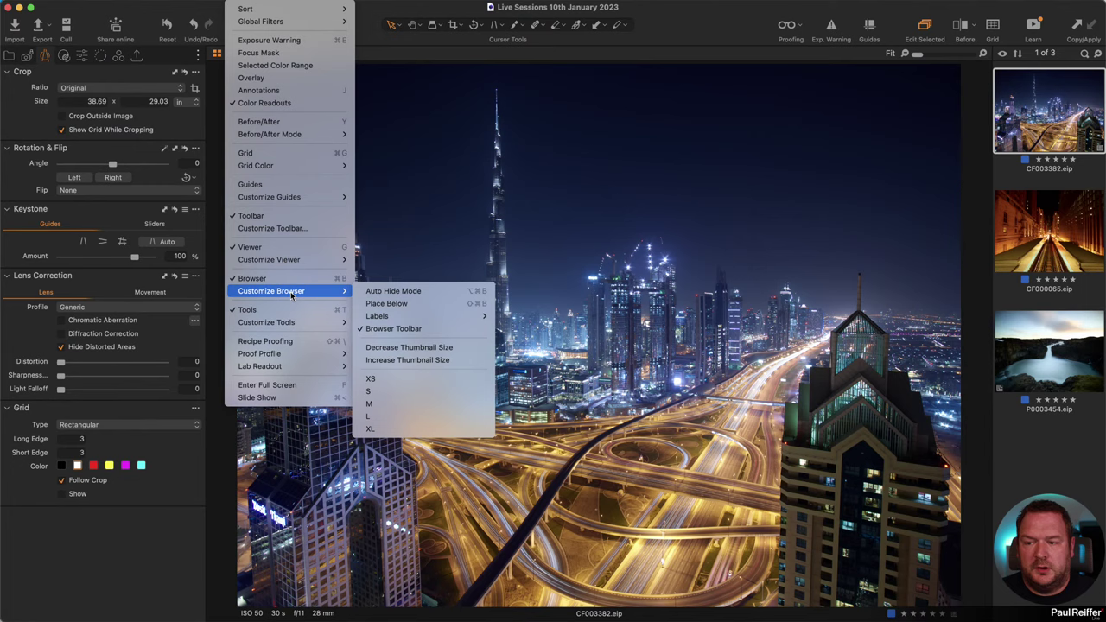
left_click(404, 305)
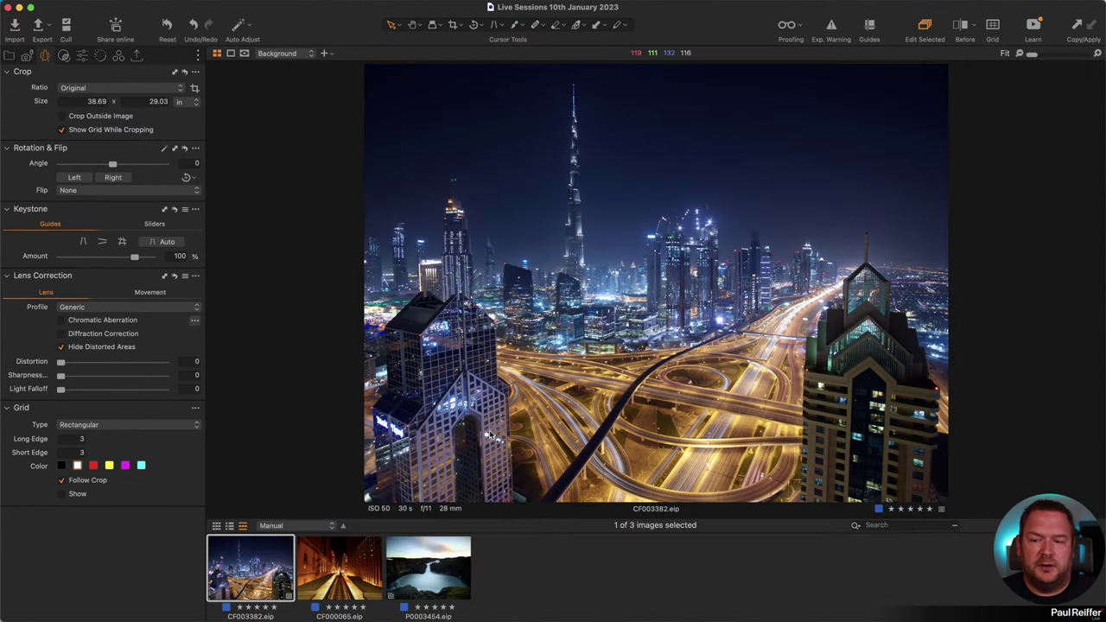
left_click(245, 11)
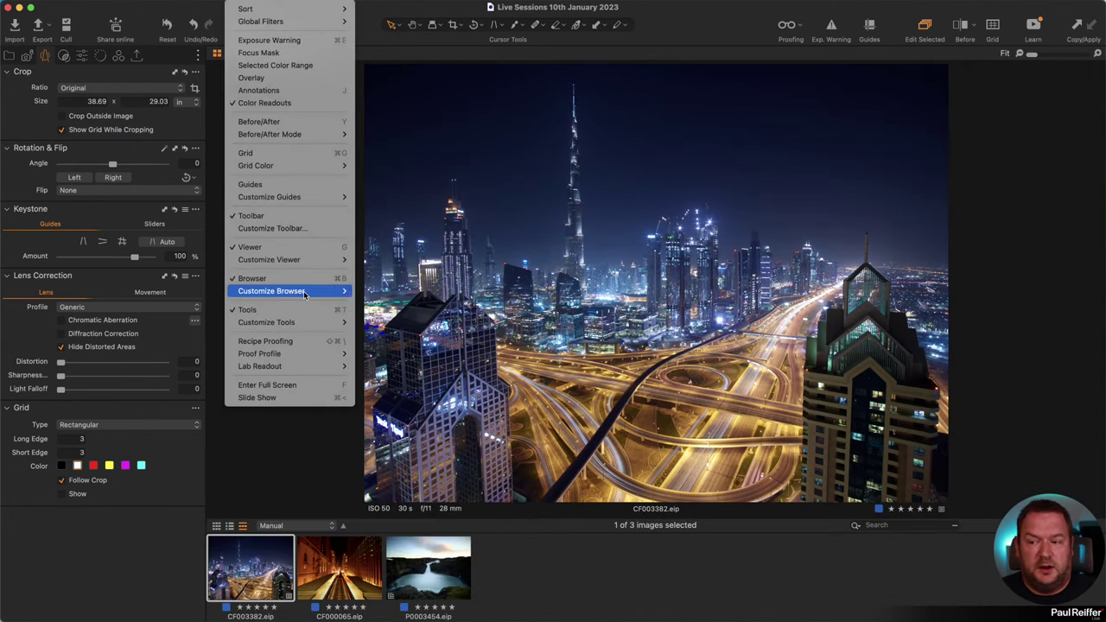
mouse_move(294, 291)
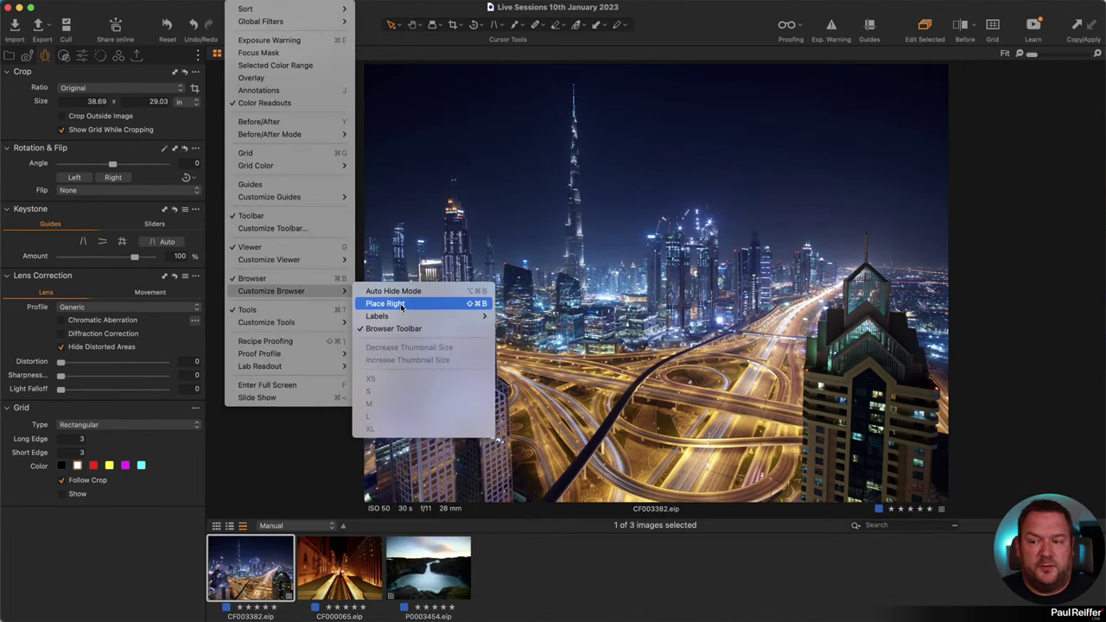
left_click(457, 304)
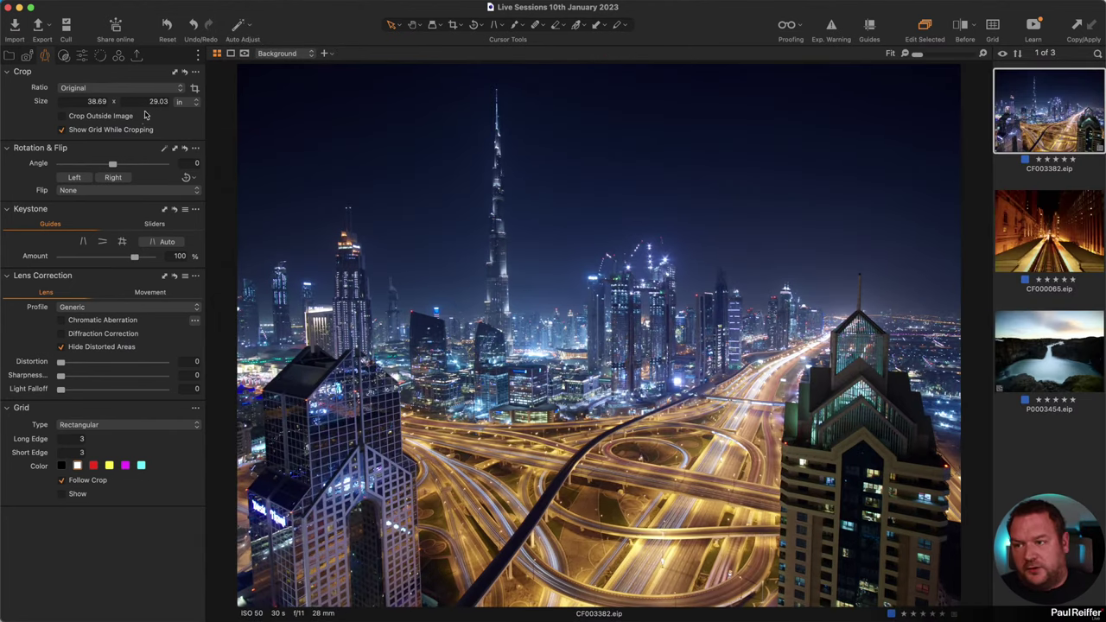
left_click(198, 56)
Dismiss the Crop tool's Add Tool options and show the Window > Workspace list
left_click(143, 77)
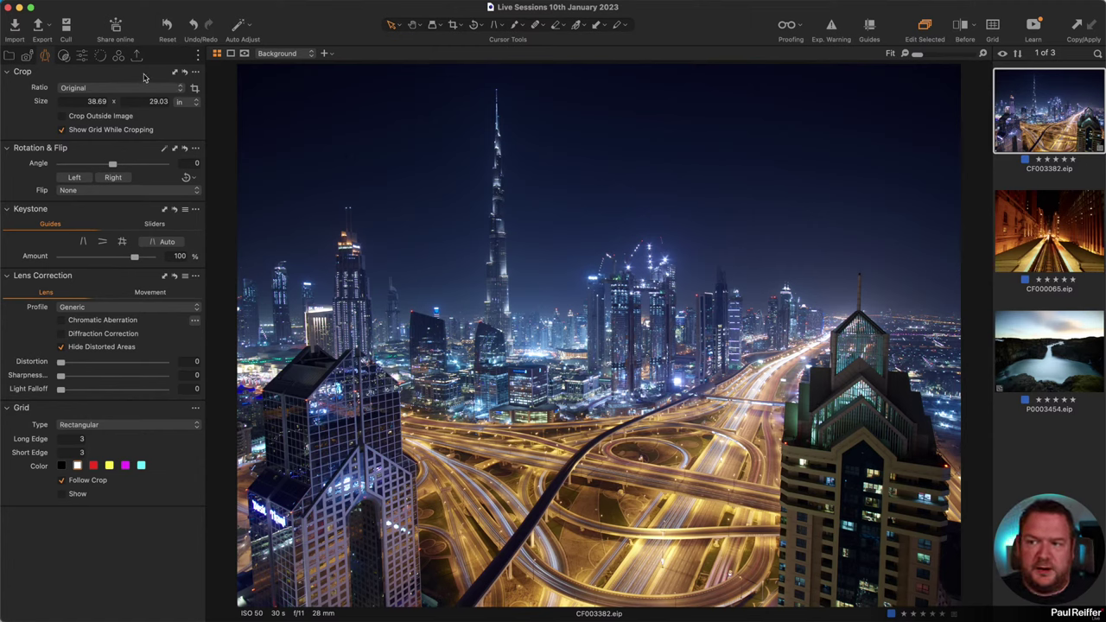
right_click(142, 78)
mouse_move(173, 80)
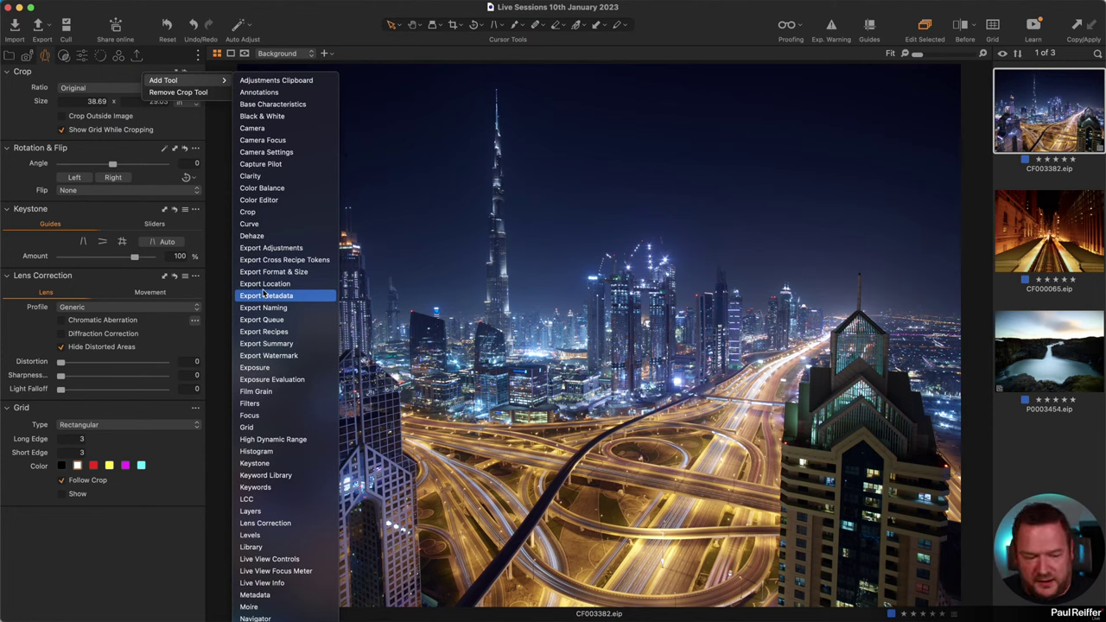
left_click(687, 32)
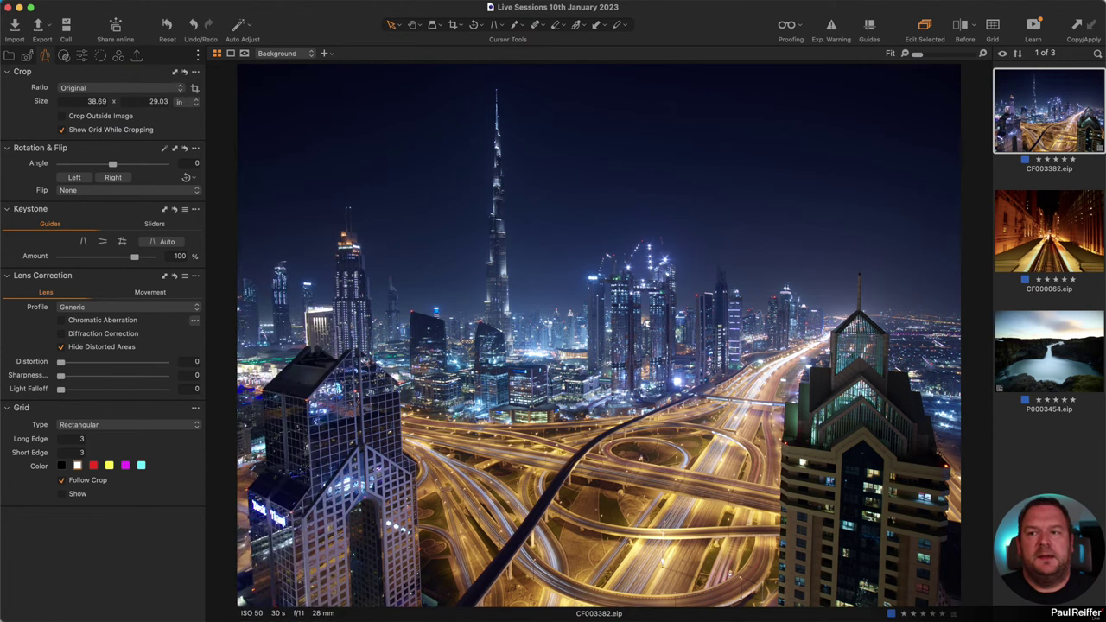
left_click(276, 1)
mouse_move(299, 10)
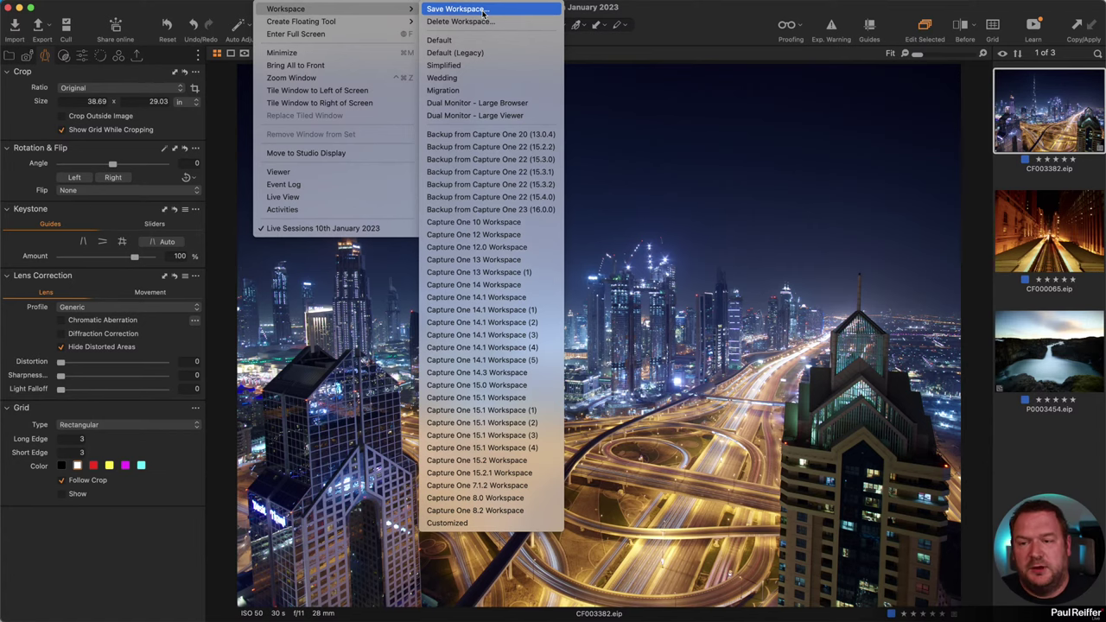
Close the Workspace menu and show the White Balance, Exposure and HDR tools
left_click(737, 31)
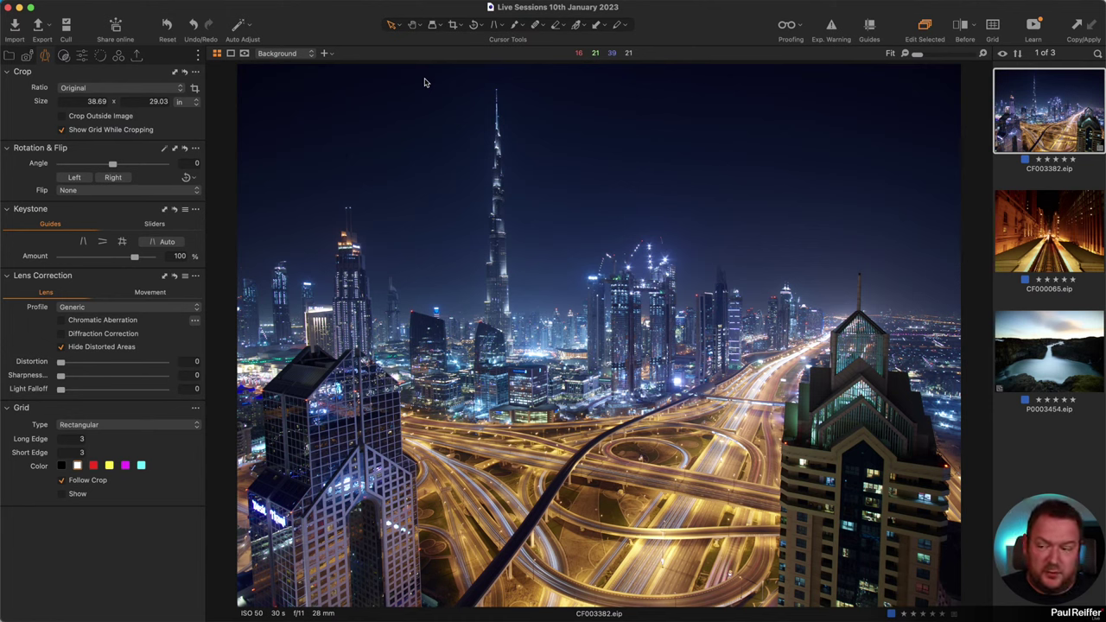
left_click(83, 57)
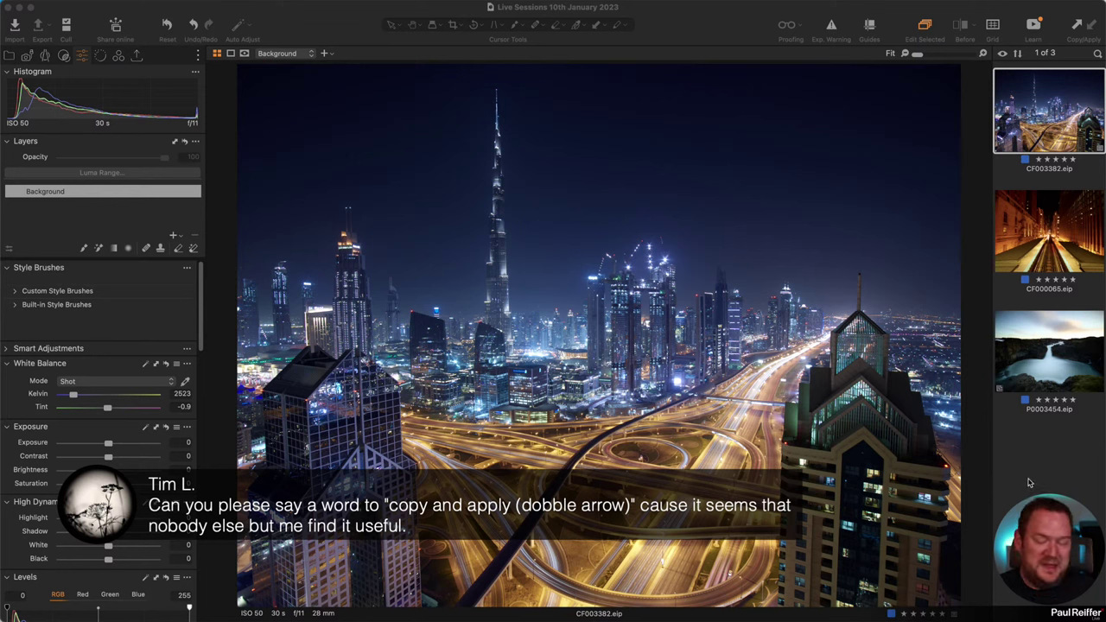
Clone the skyline image CF003382 twice as new variants
right_click(1036, 164)
left_click(1070, 176)
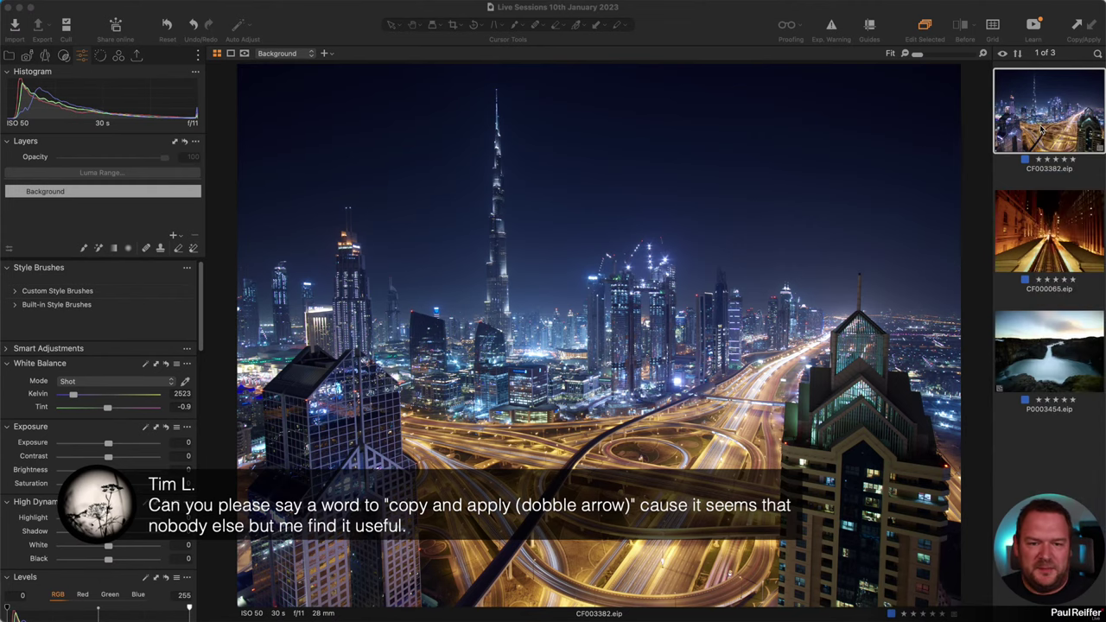
right_click(1047, 176)
left_click(1059, 176)
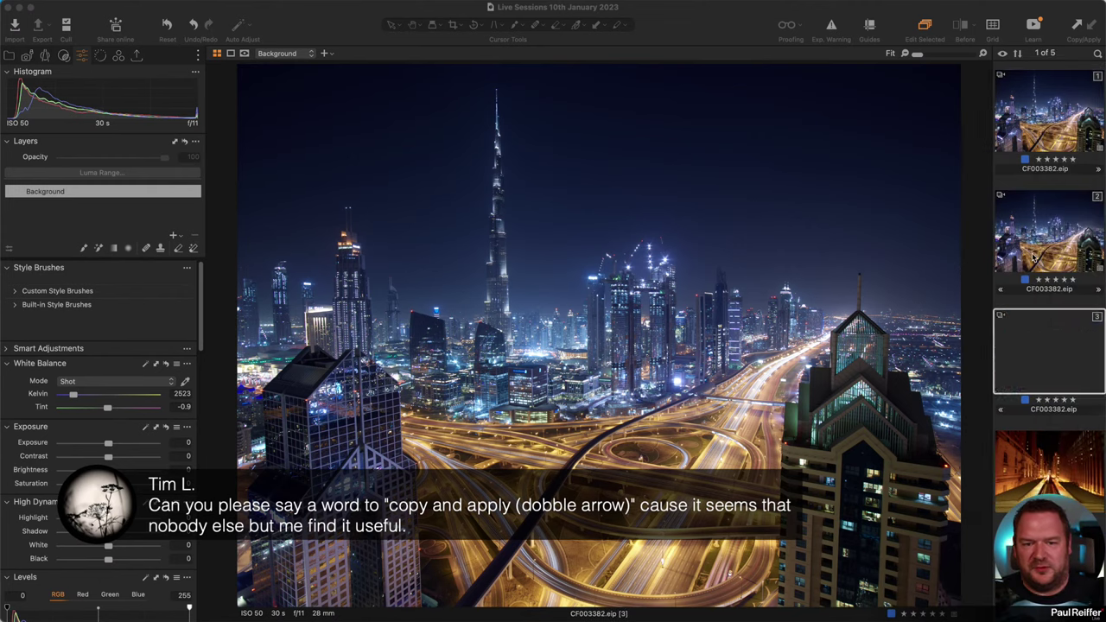
Set variant 2's white balance to 1074 K, tint -27, and add a new Chicago variant
left_click(1037, 232)
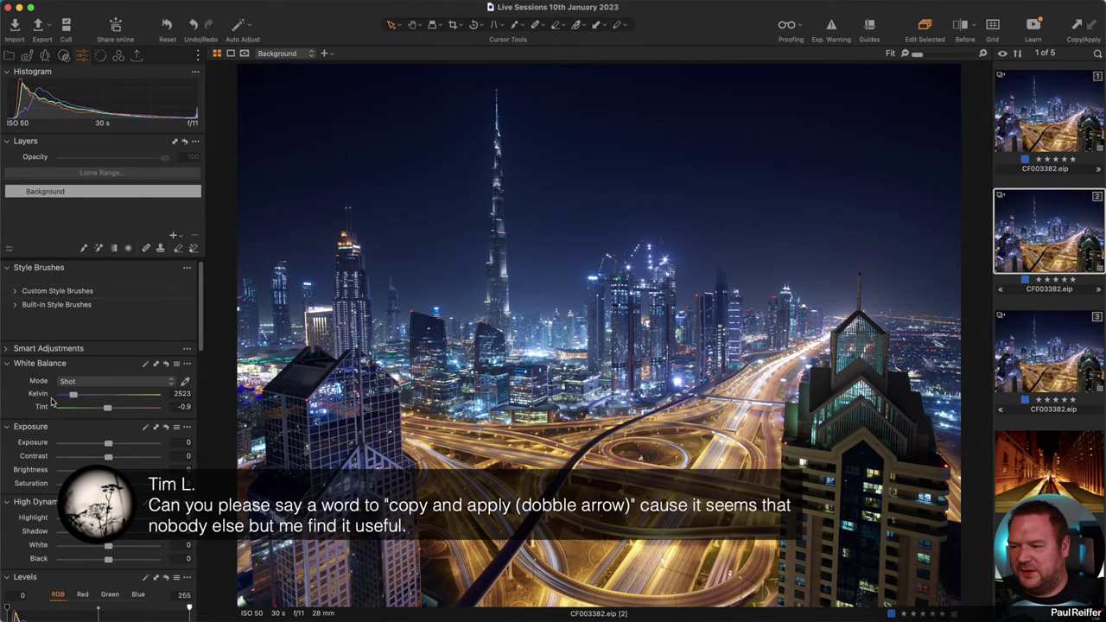
left_click_drag(65, 397, 83, 407)
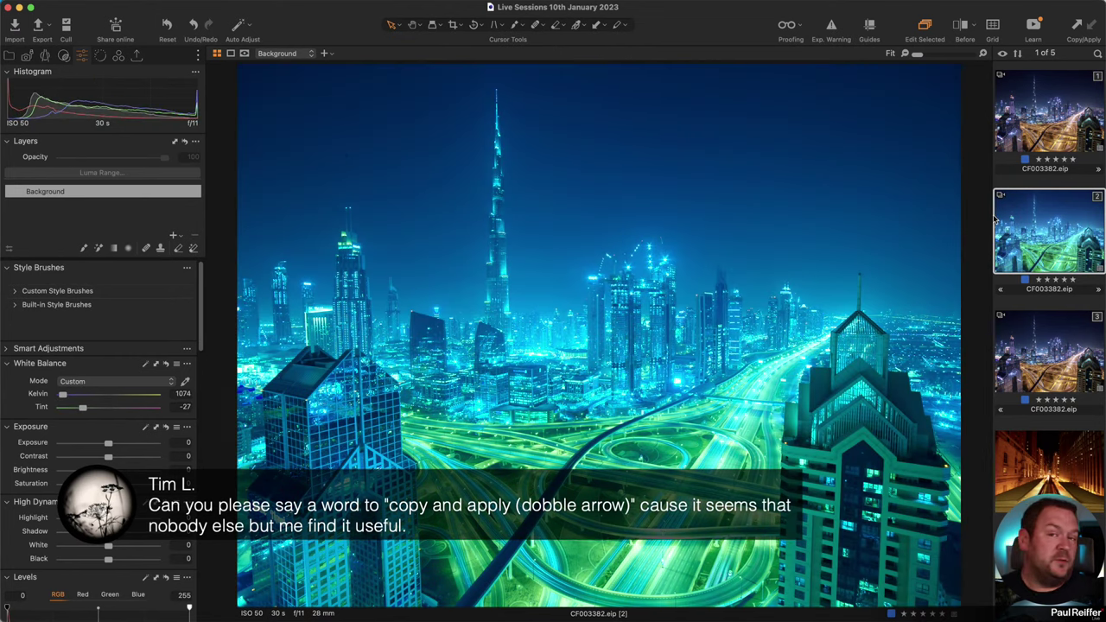
right_click(1027, 461)
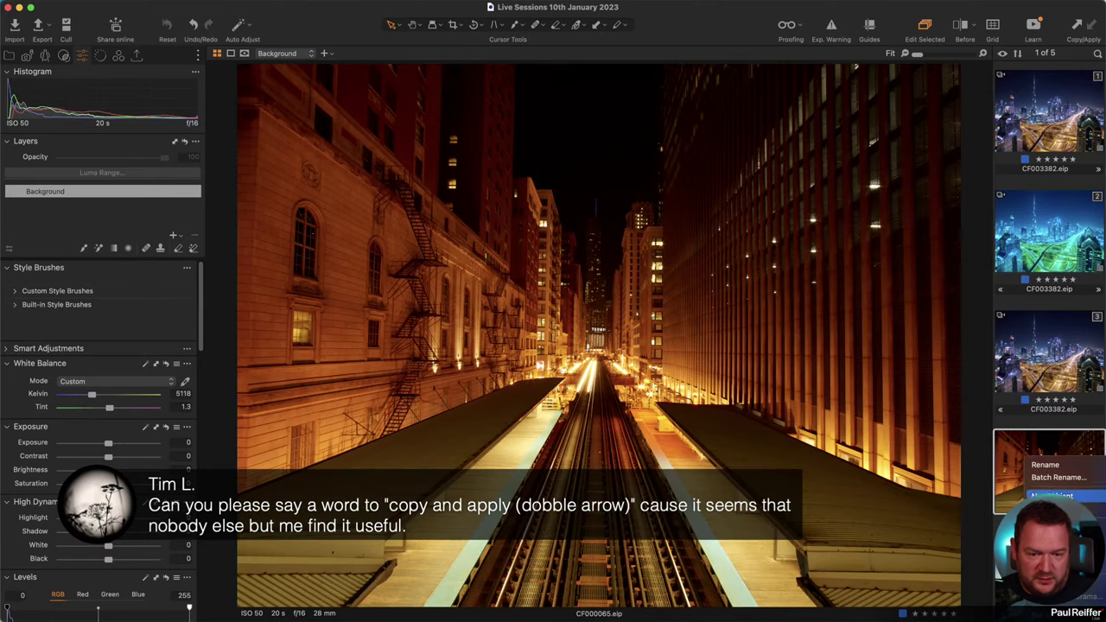
left_click(1052, 496)
left_click(1050, 216)
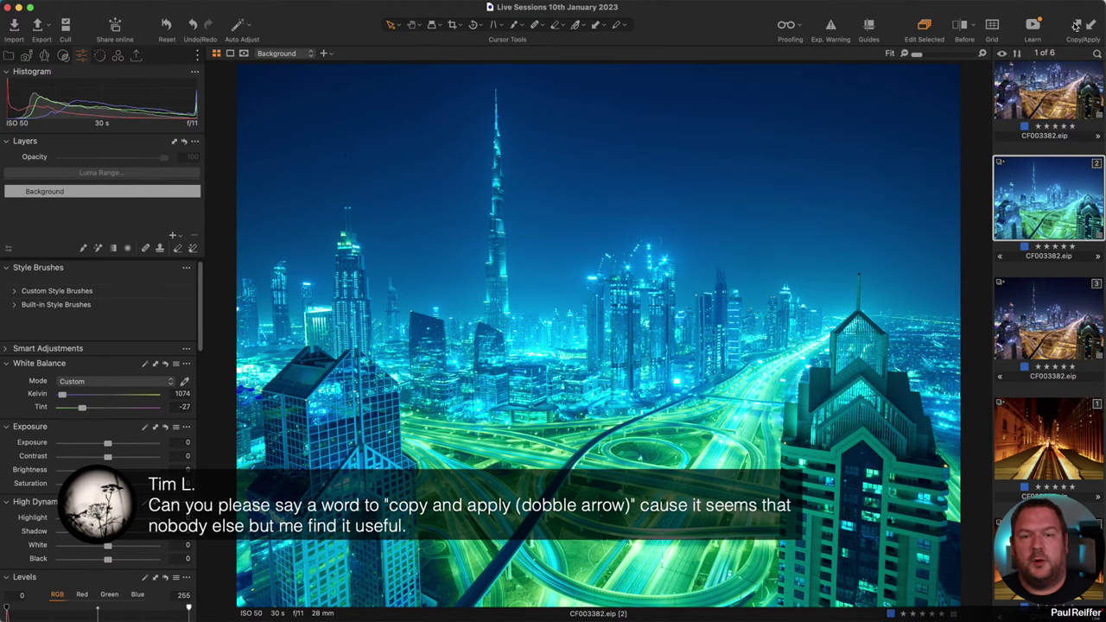
Apply the skyline's 1074 K, tint -27 white balance to Chicago variant CF000065.eip
key("Down")
key("Down")
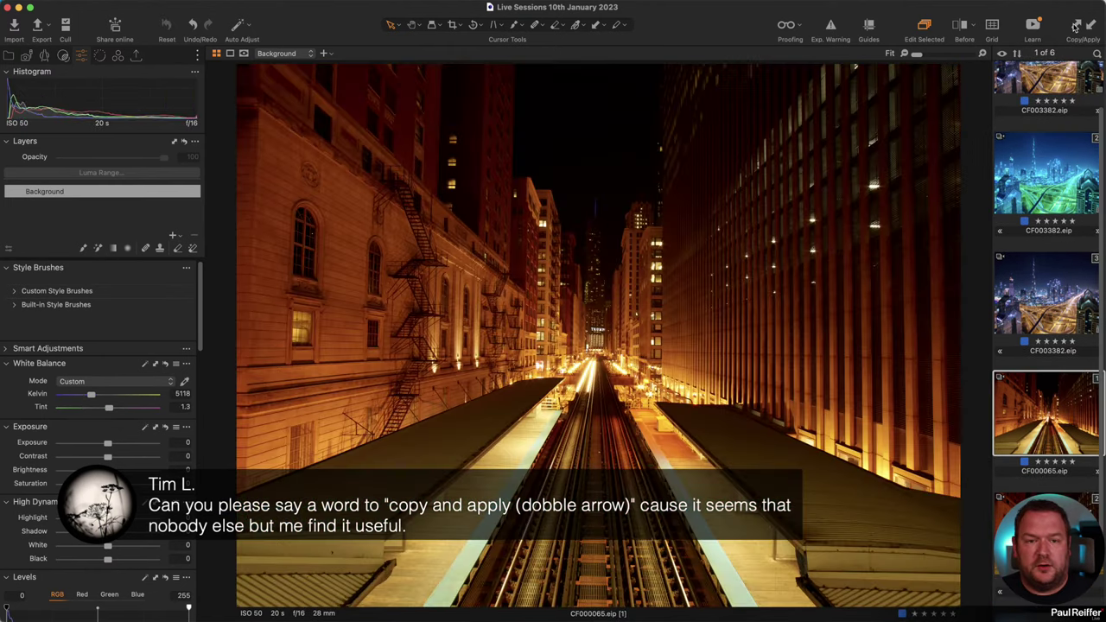
left_click(1080, 24)
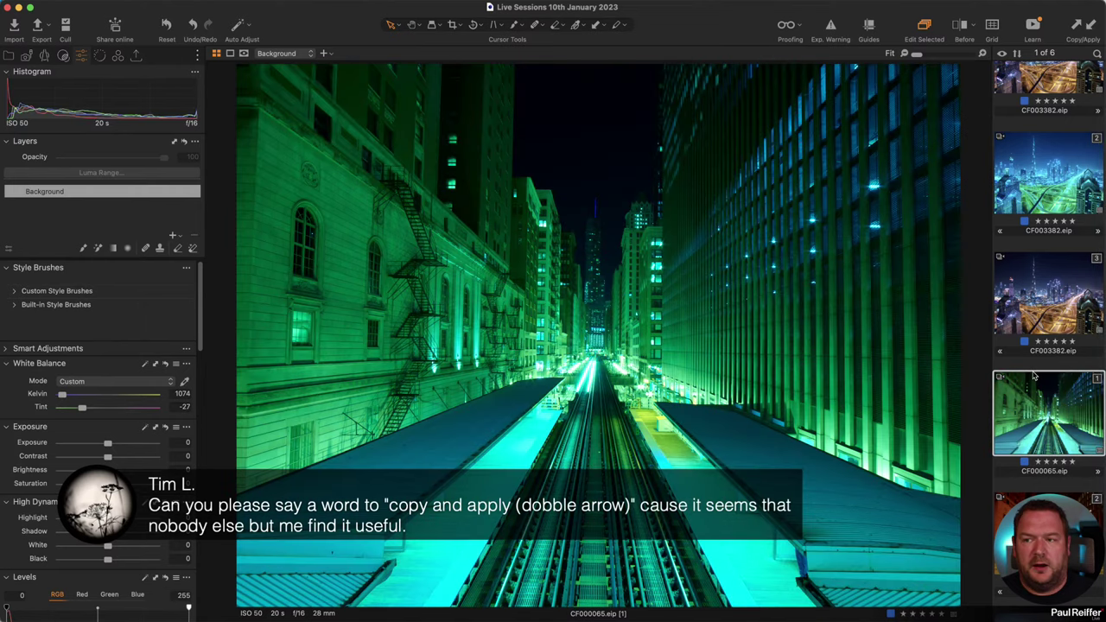
left_click(100, 0)
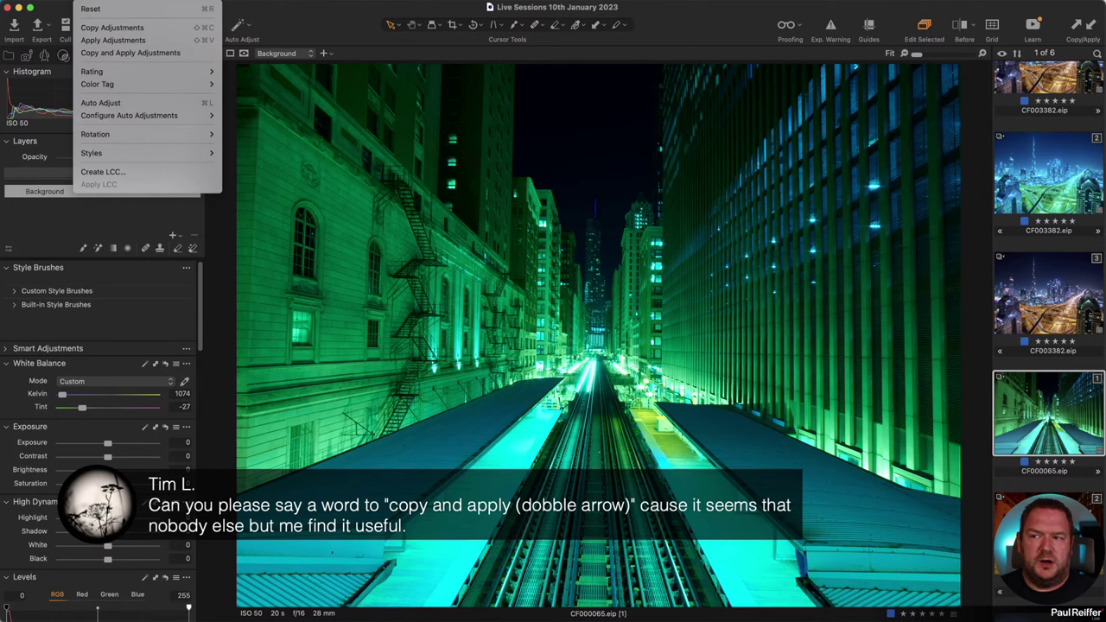
key("Escape")
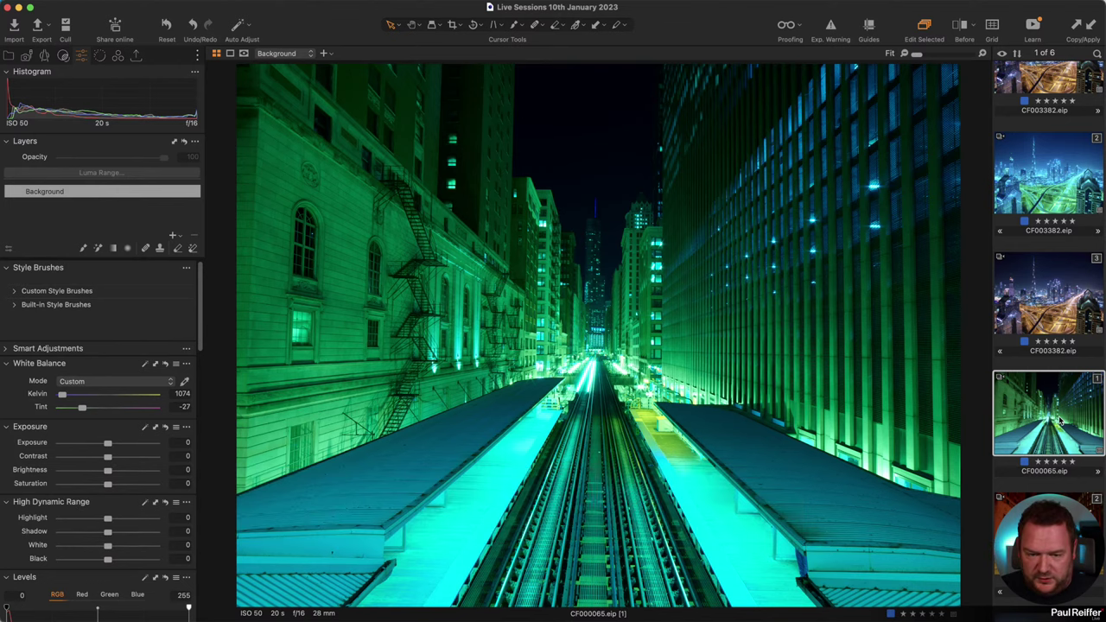
Undo, then redo, the copied cyan-green white balance on the Chicago variant
key("super+z")
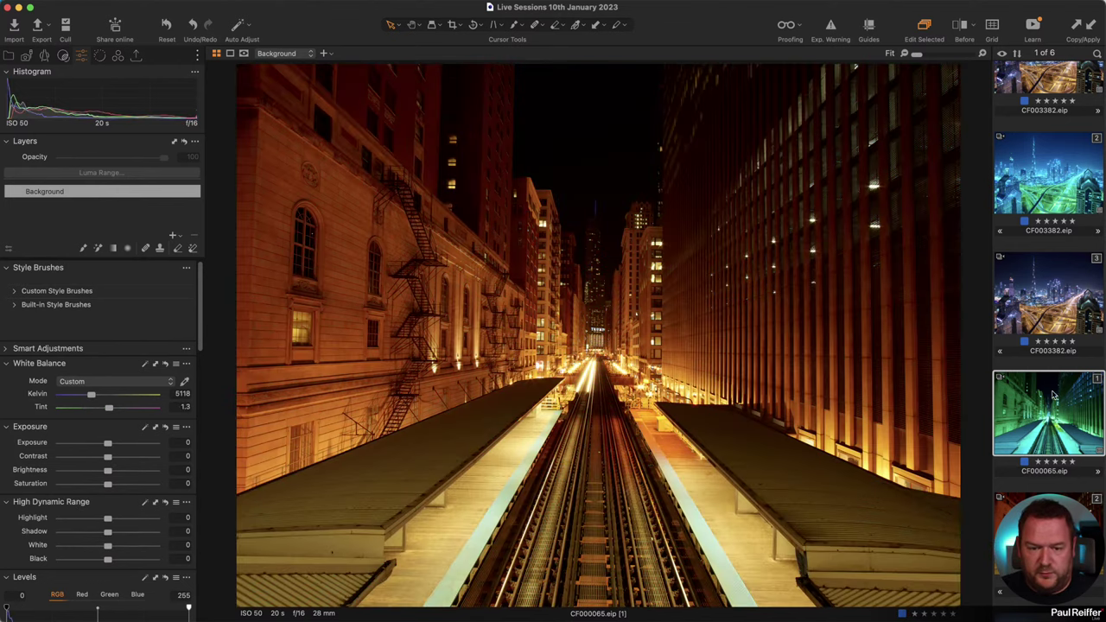
scroll(1048, 270, "up", 1)
left_click(1047, 259)
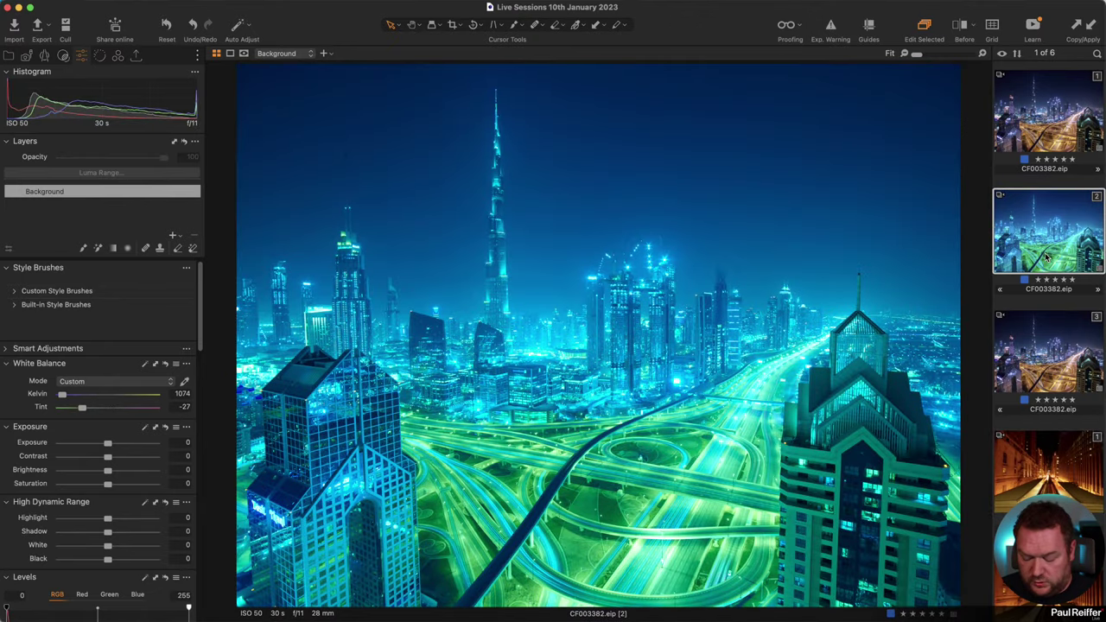
left_click(1041, 461)
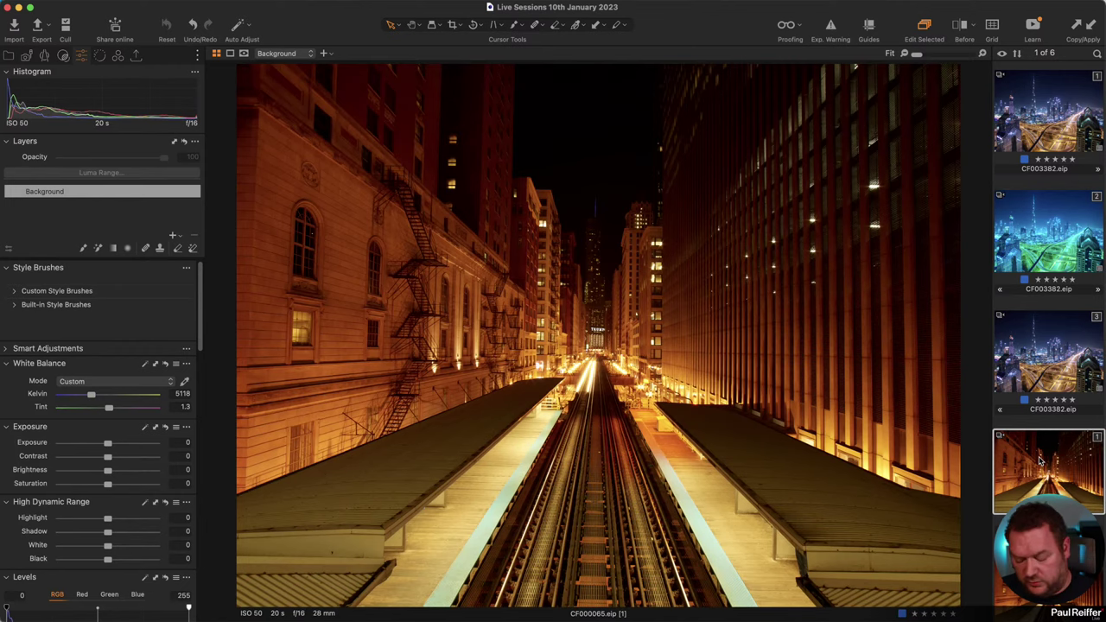
key("super+shift+z")
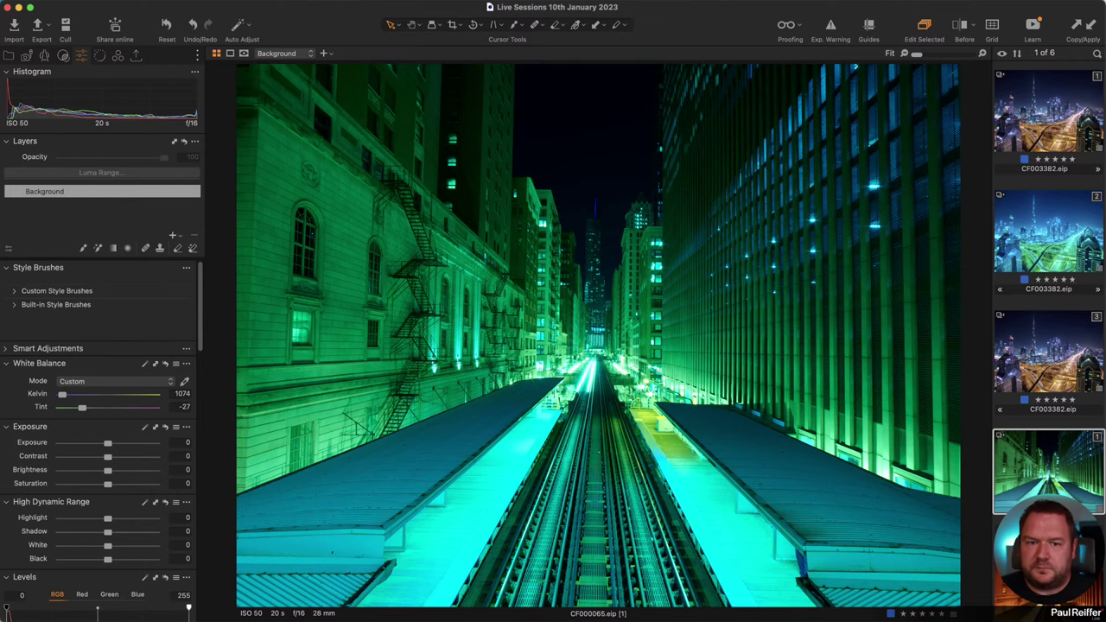
Compare the cyan-green, warm skyline and Chicago variants, ending on green CF000065.eip [1] (1074 K, Tint -27)
left_click(1093, 228)
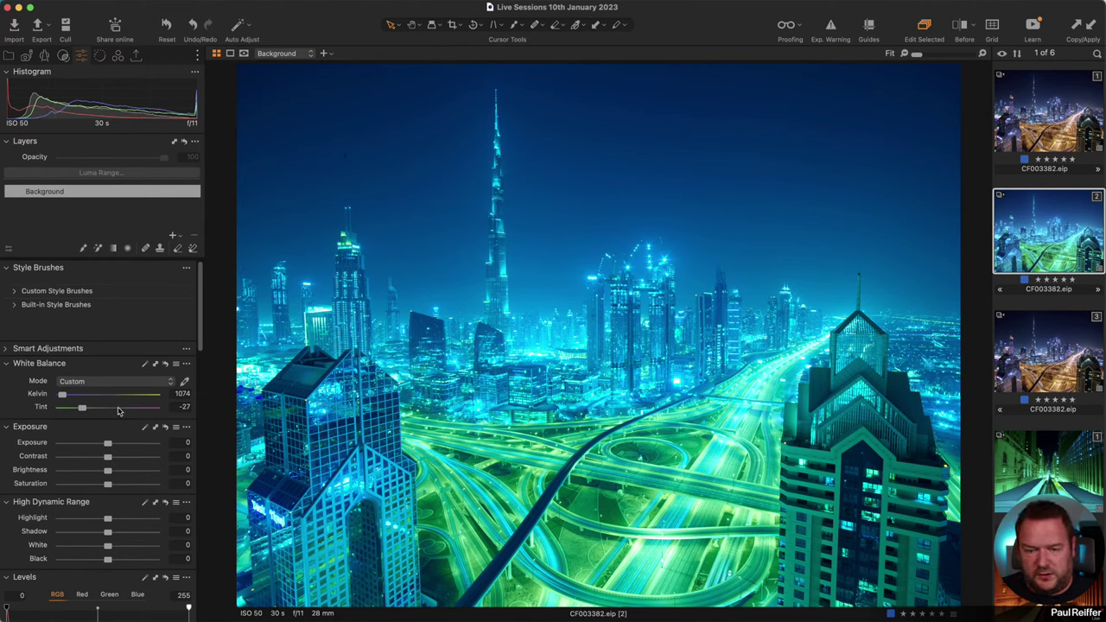
left_click(1055, 127)
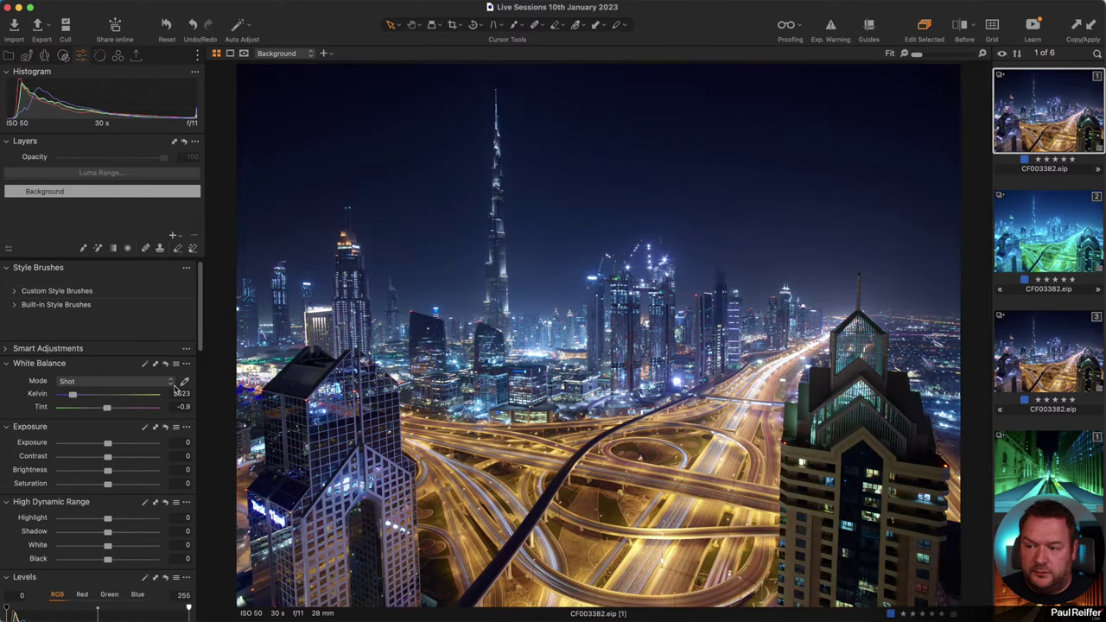
left_click(1030, 228)
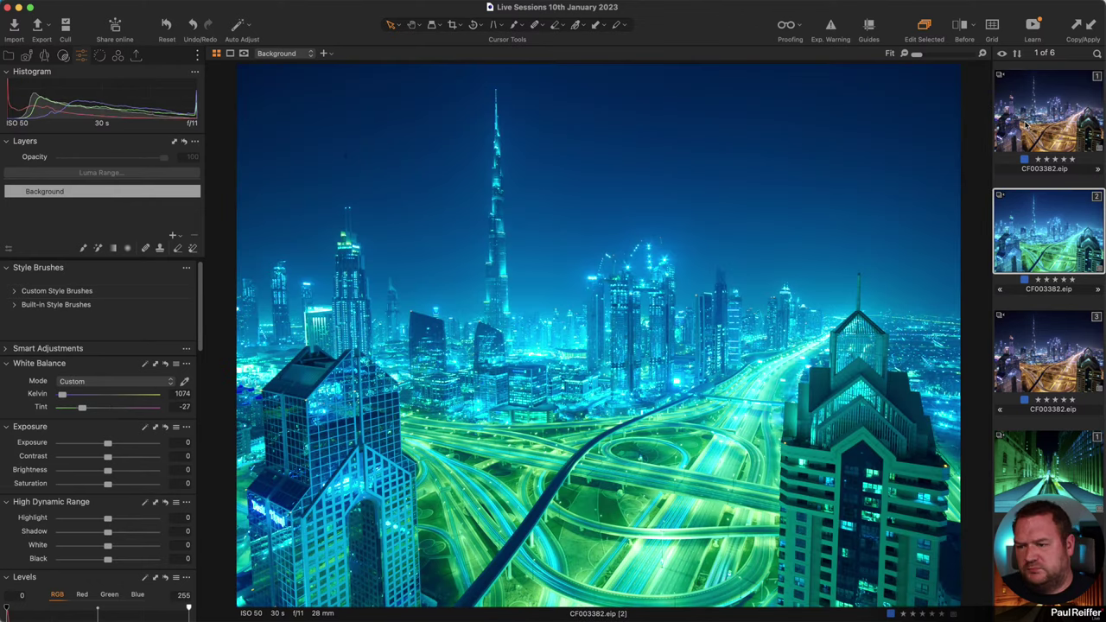
left_click(1027, 126)
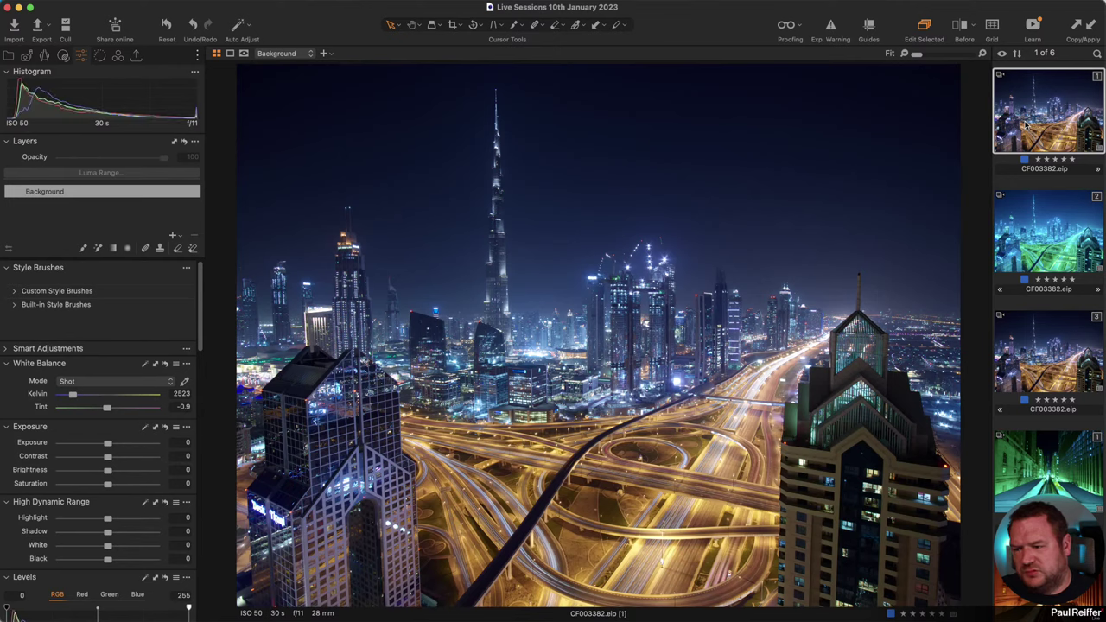
left_click(1040, 226)
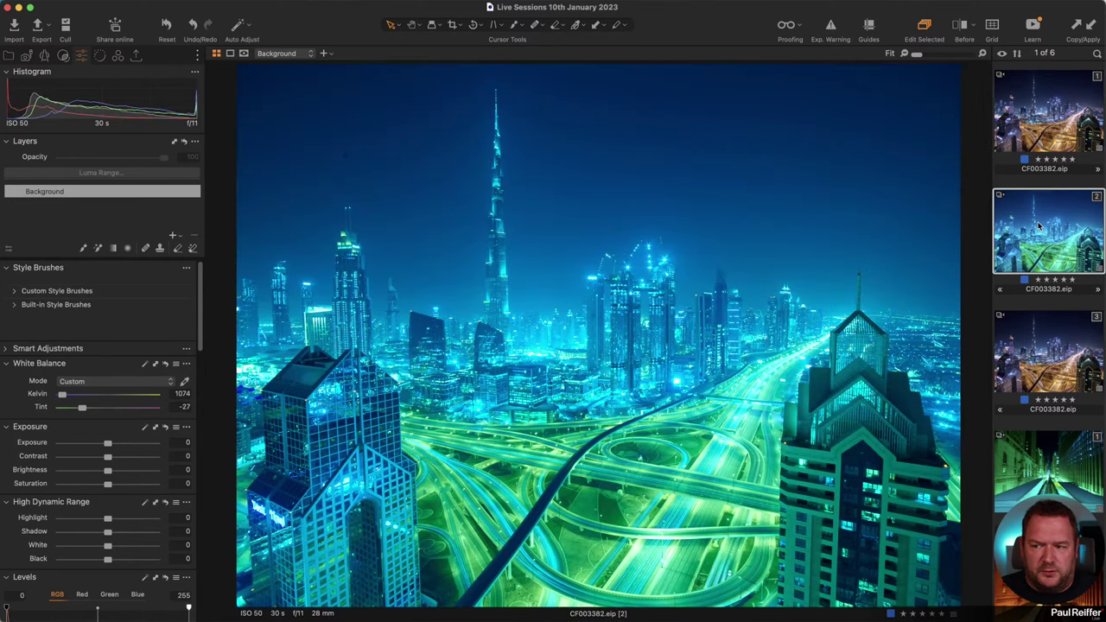
left_click(1048, 465)
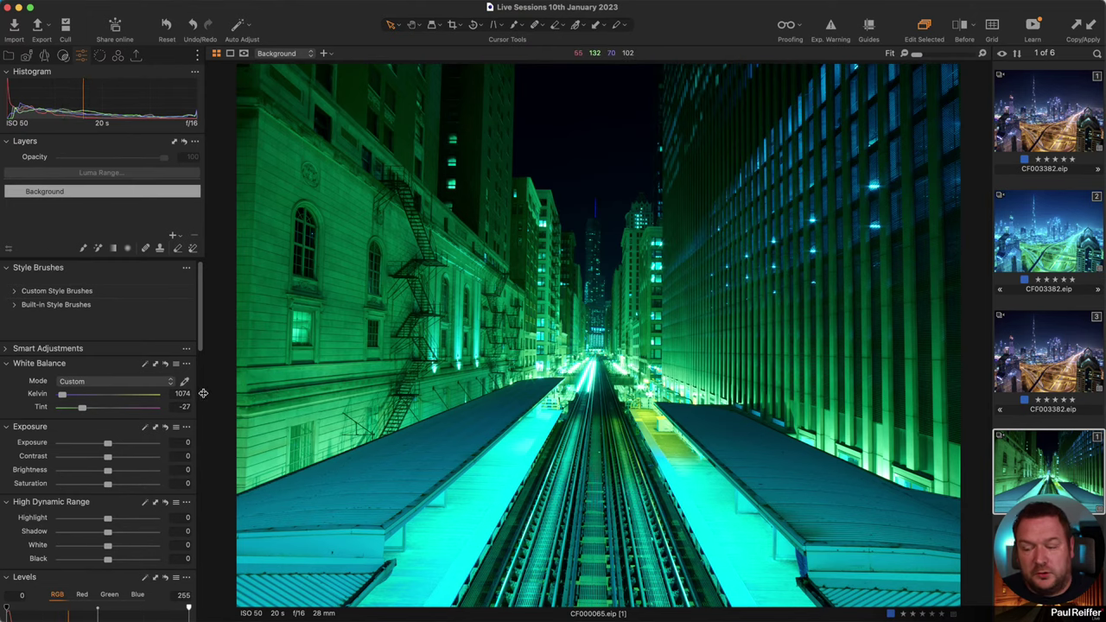
left_click(1058, 368)
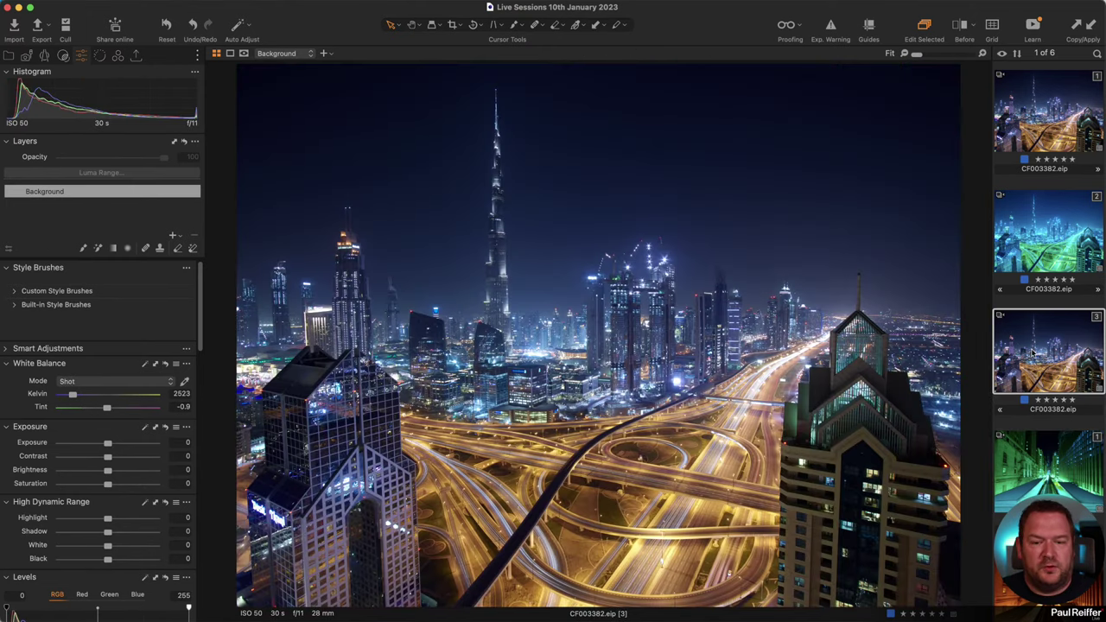
left_click(1054, 488)
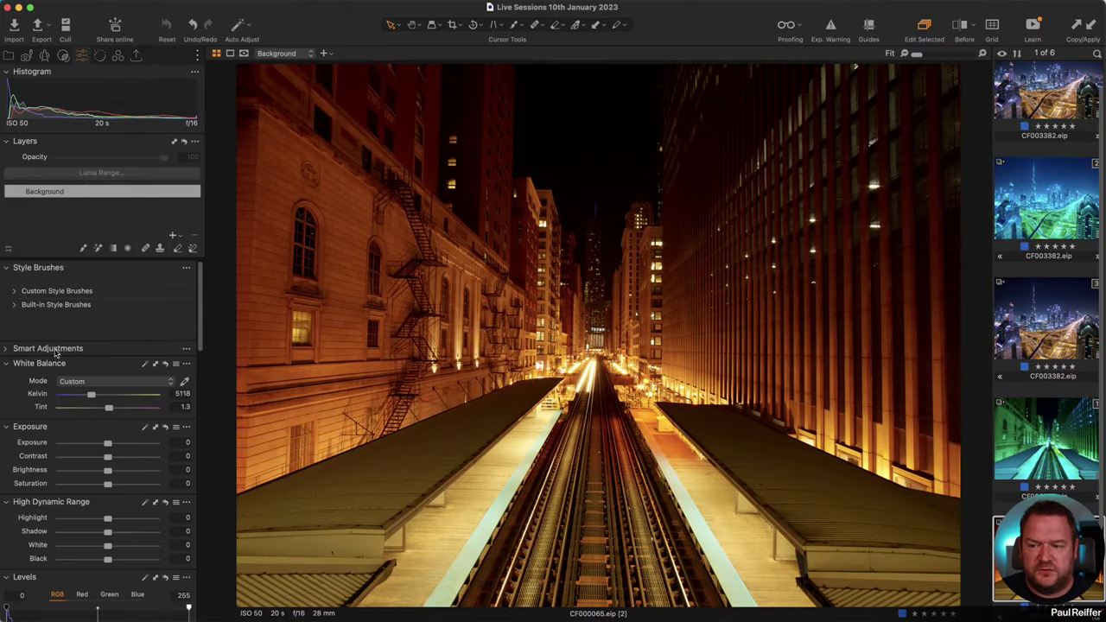
left_click(1049, 429)
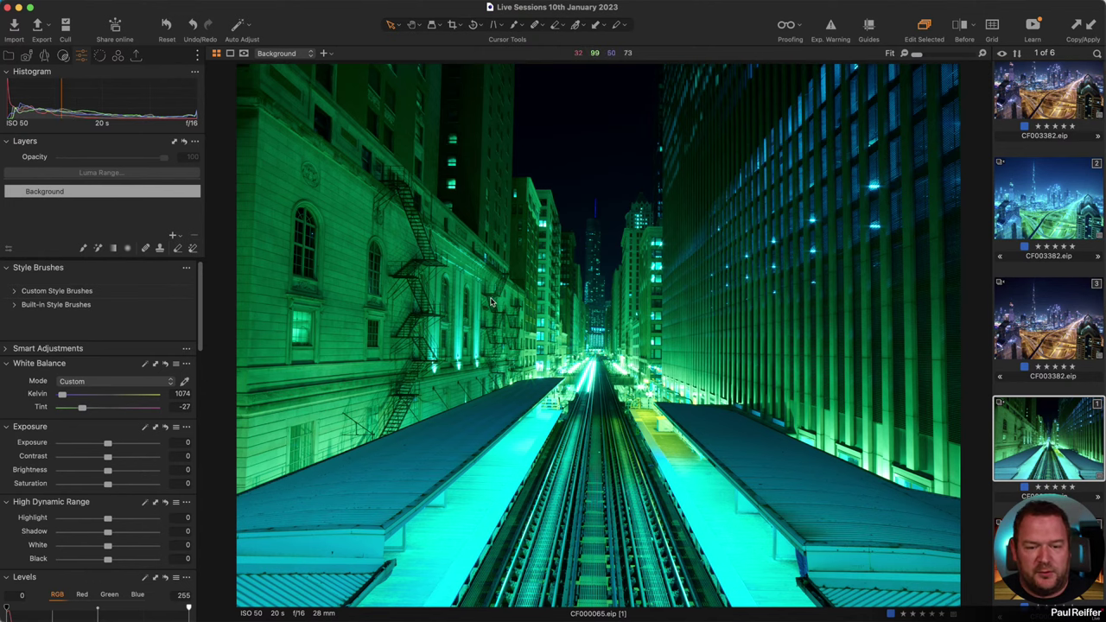
Delete both green Chicago variants and the duplicate Dubai variant, then select skyline CF003382.eip [1]
key("Delete")
left_click(1018, 242)
key("Delete")
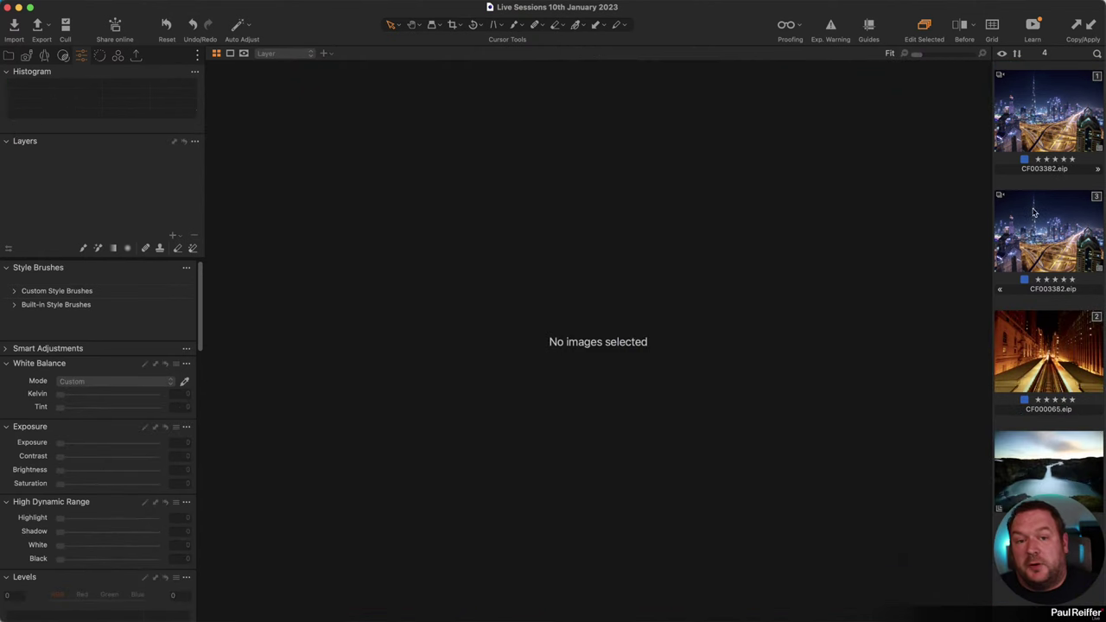
left_click(1068, 217)
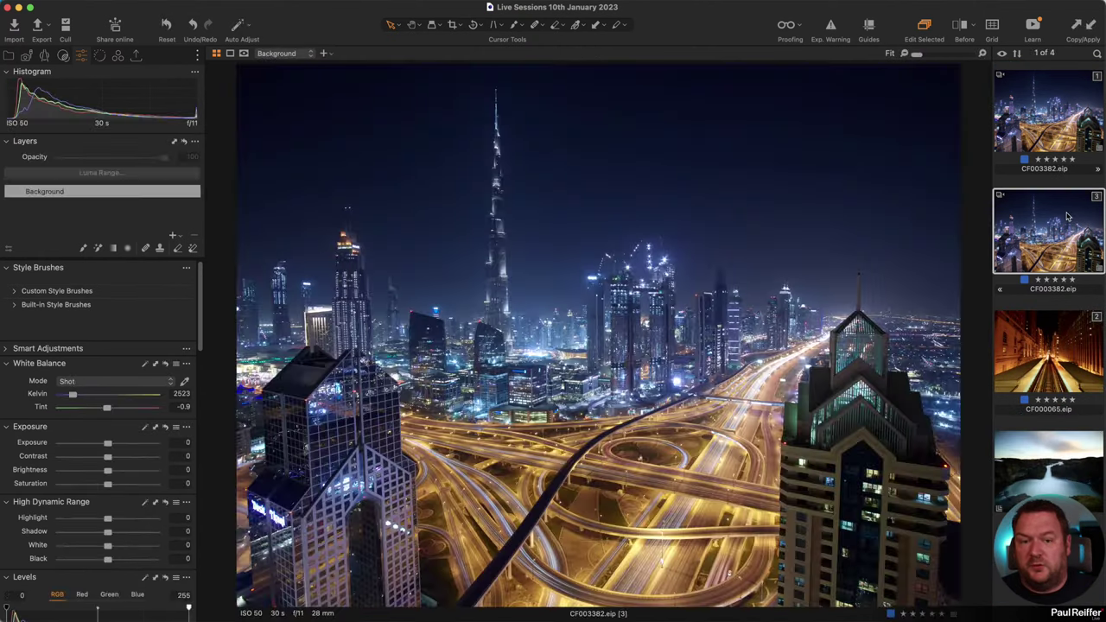
key("Delete")
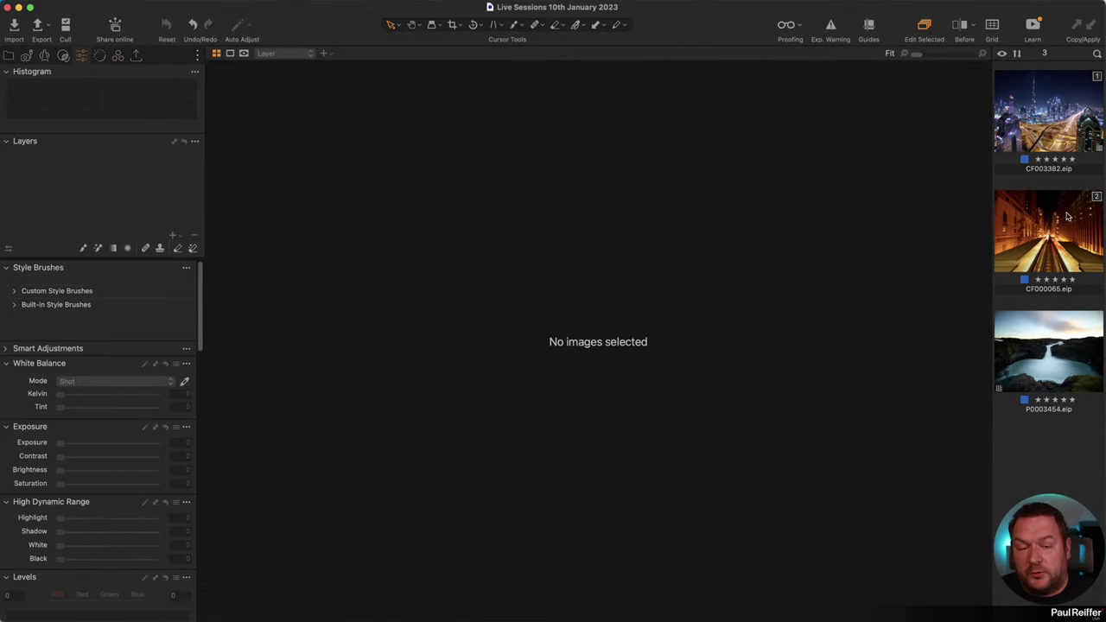
left_click(1075, 111)
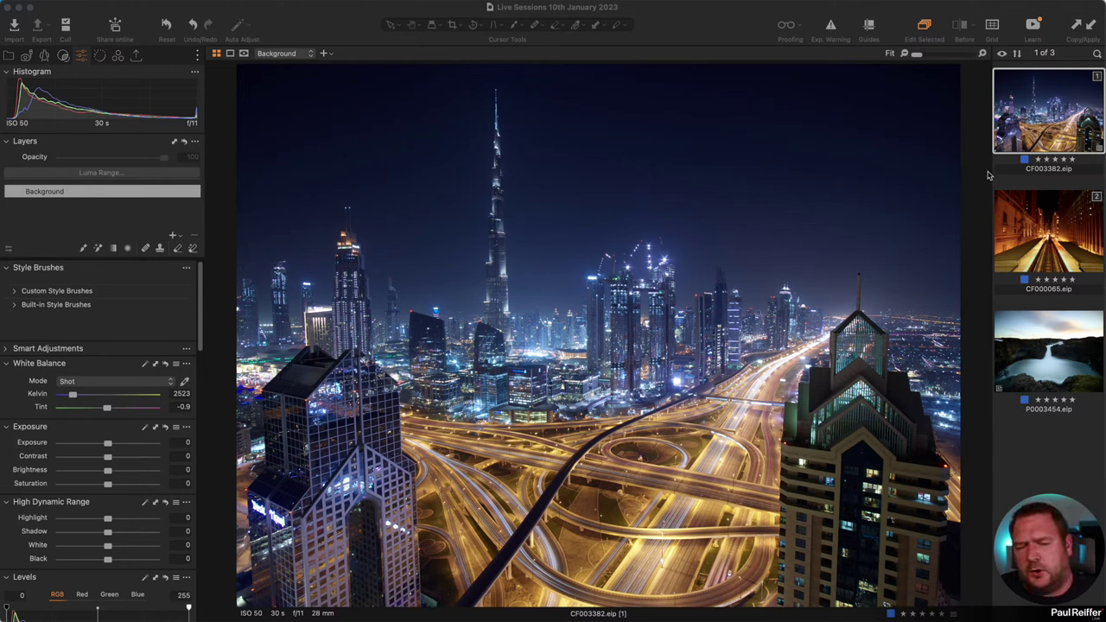
Apply the ELEVATION v23 Cities 'Blockbuster 2 – (Highlights -)' style to skyline CF003382.eip
left_click(63, 56)
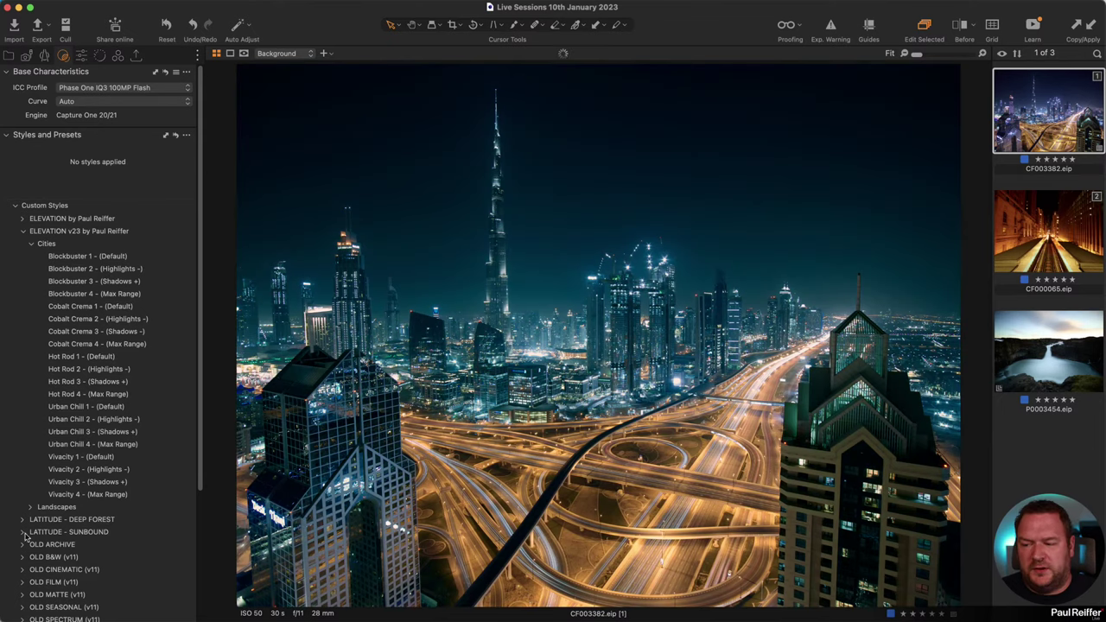
left_click(30, 507)
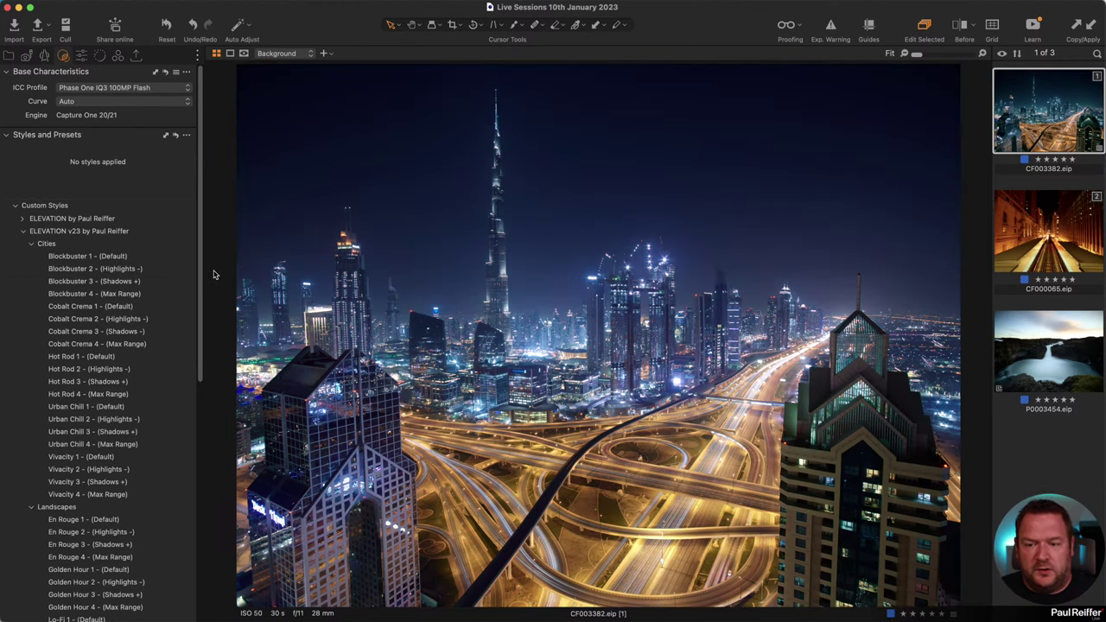
left_click(141, 271)
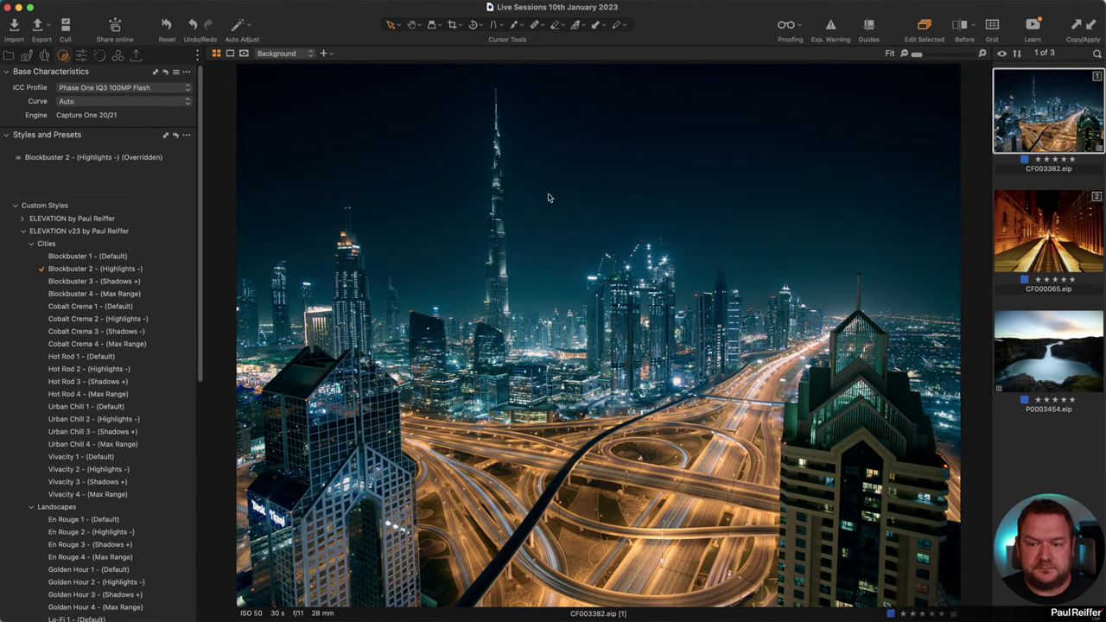
Widen the styled side of the Before/After split and show the Warm Accents and Base Cooling layers
left_click(951, 34)
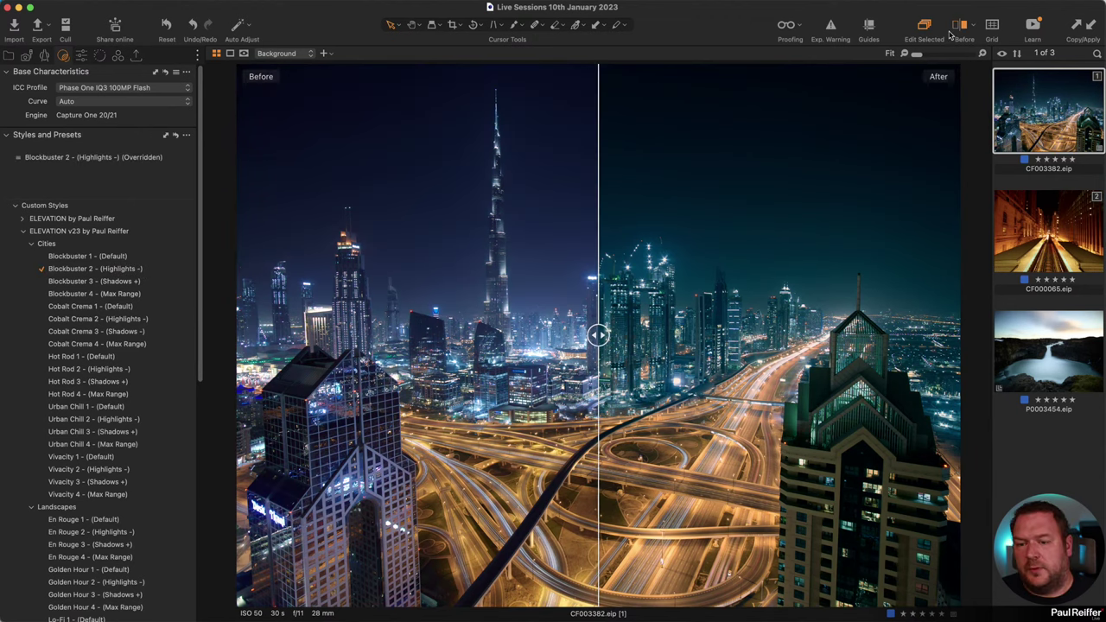
left_click_drag(598, 334, 429, 334)
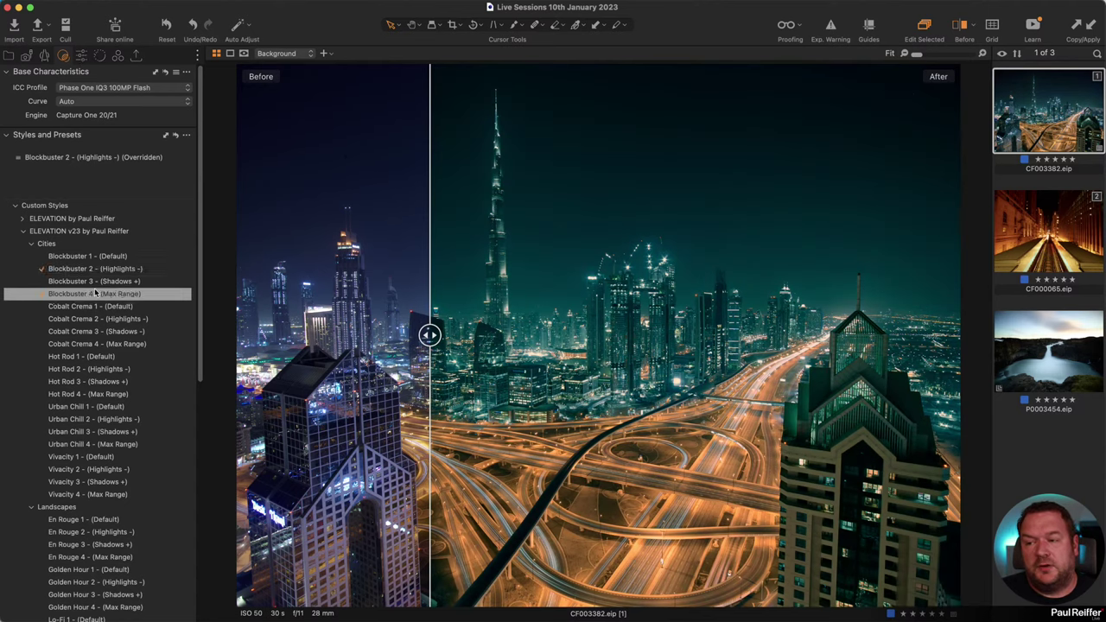
left_click(83, 55)
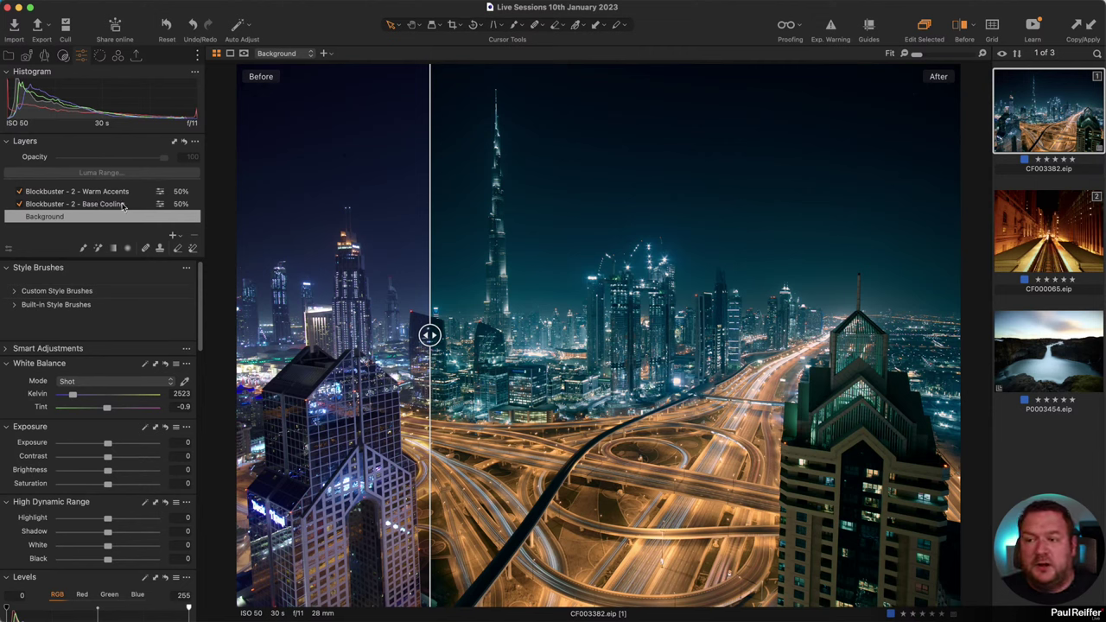
Toggle the Warm Accents and Base Cooling layers off and on to compare their effect
left_click(132, 192)
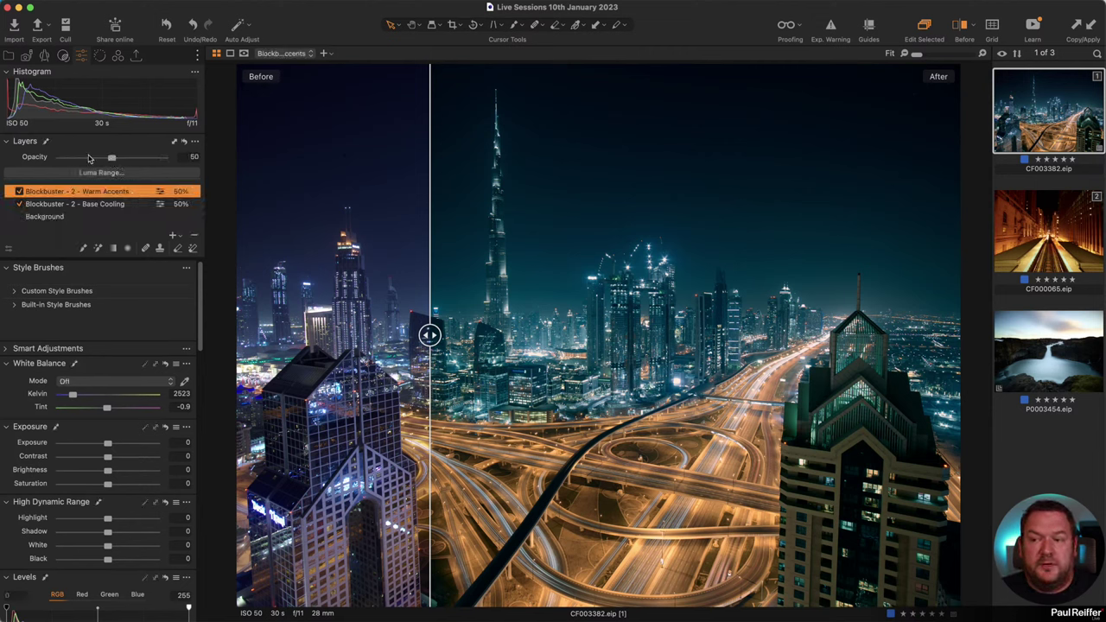
left_click(125, 205)
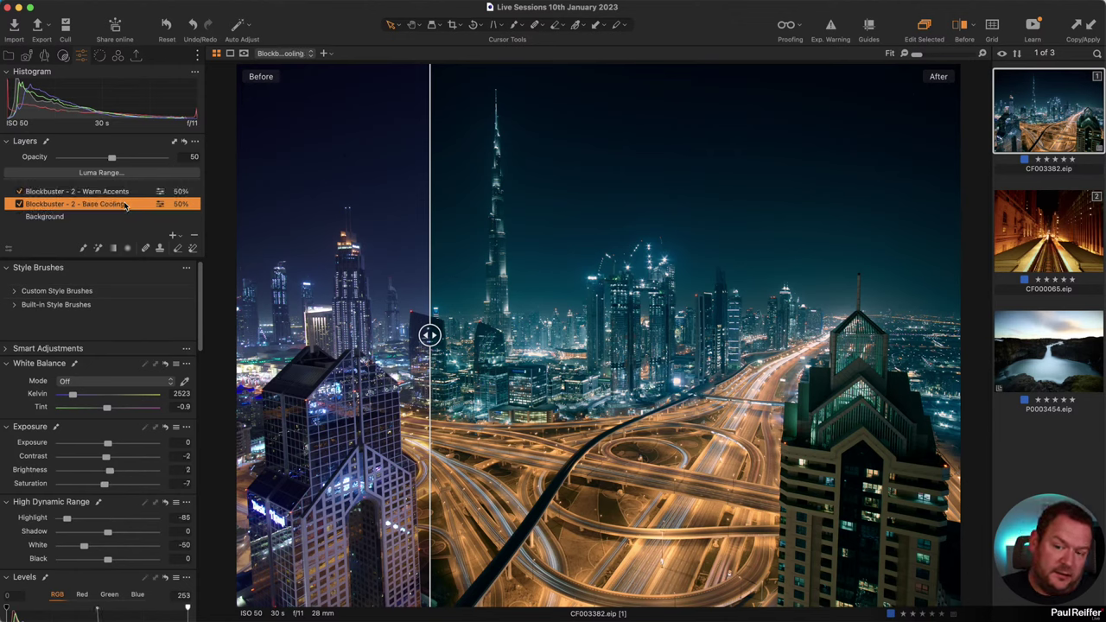
key("y")
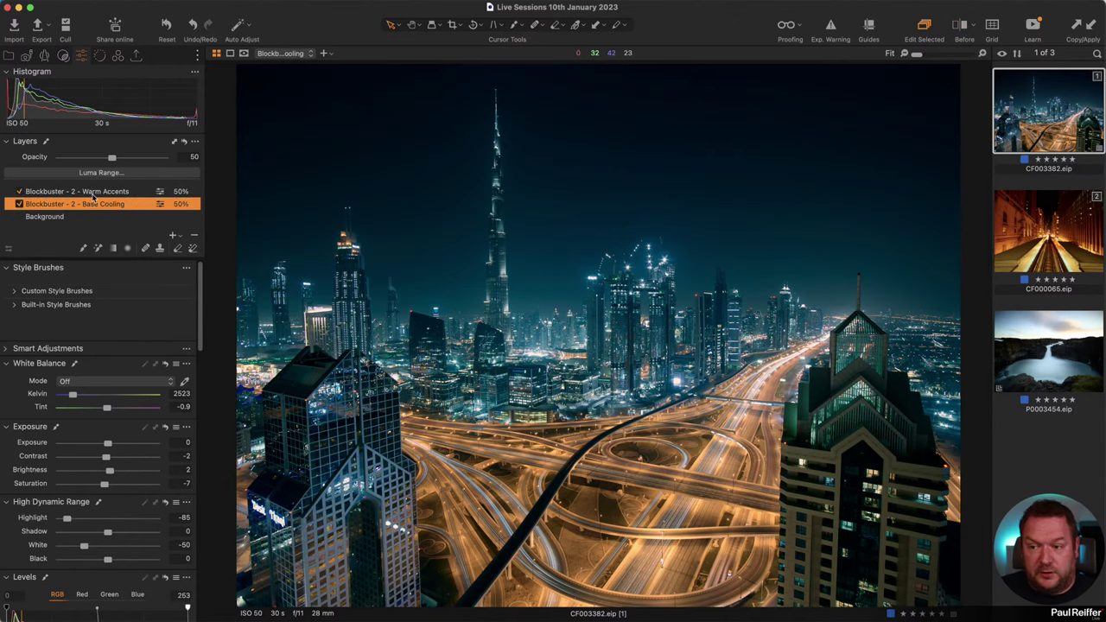
left_click(19, 204)
left_click(19, 191)
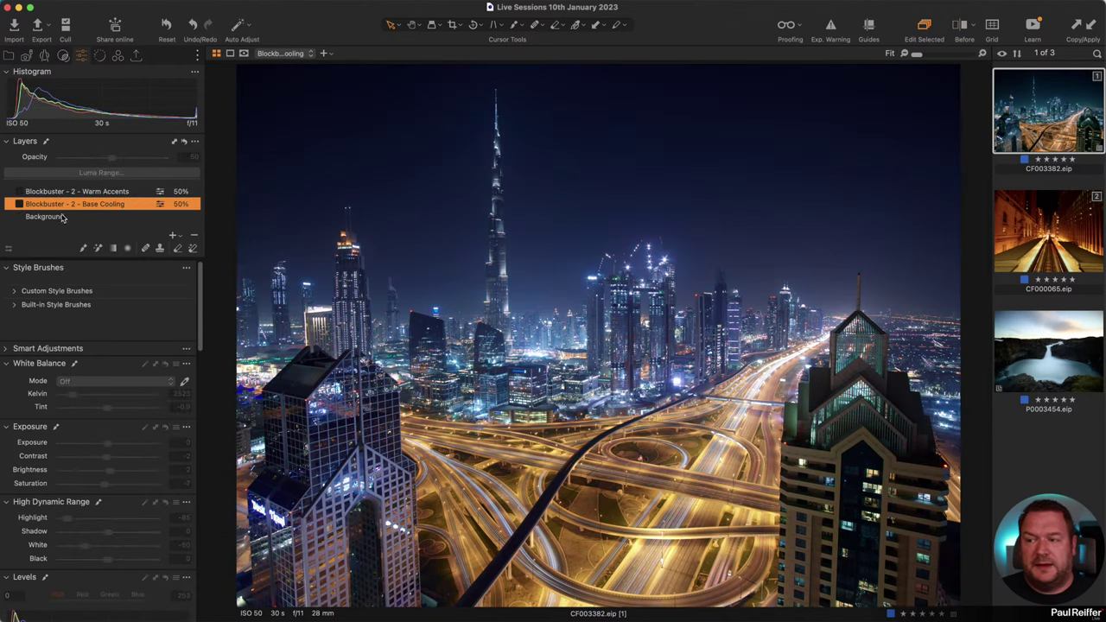
left_click(19, 204)
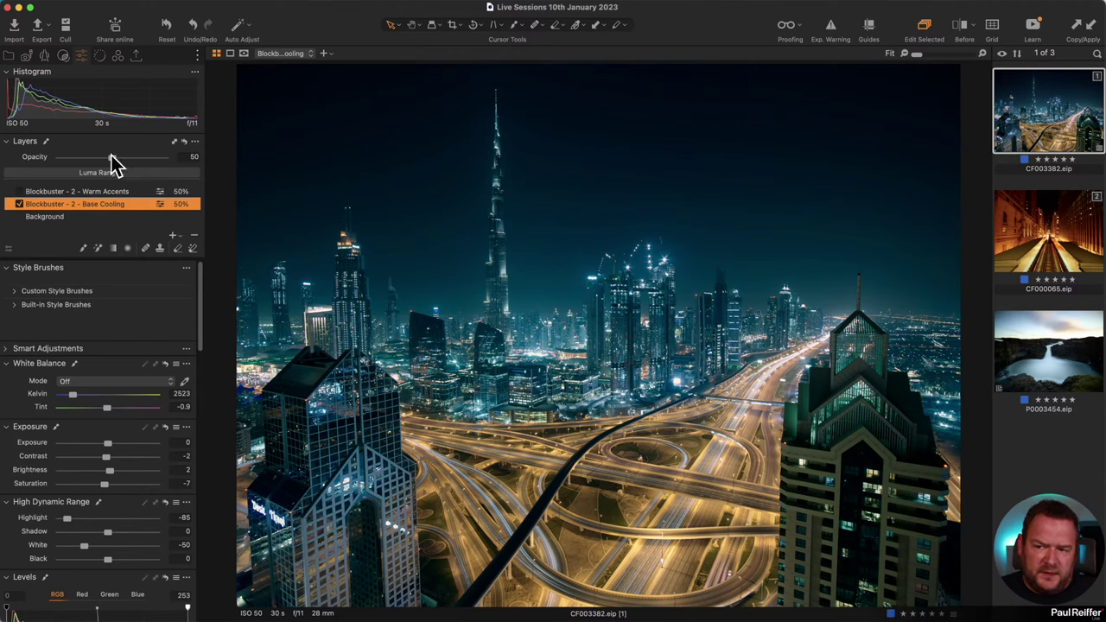
Set Base Cooling opacity to 55% and Warm Accents to 74%, with both layers enabled
mouse_move(111, 160)
left_mouse_down()
mouse_move(78, 161)
mouse_move(150, 161)
mouse_move(117, 161)
left_mouse_up()
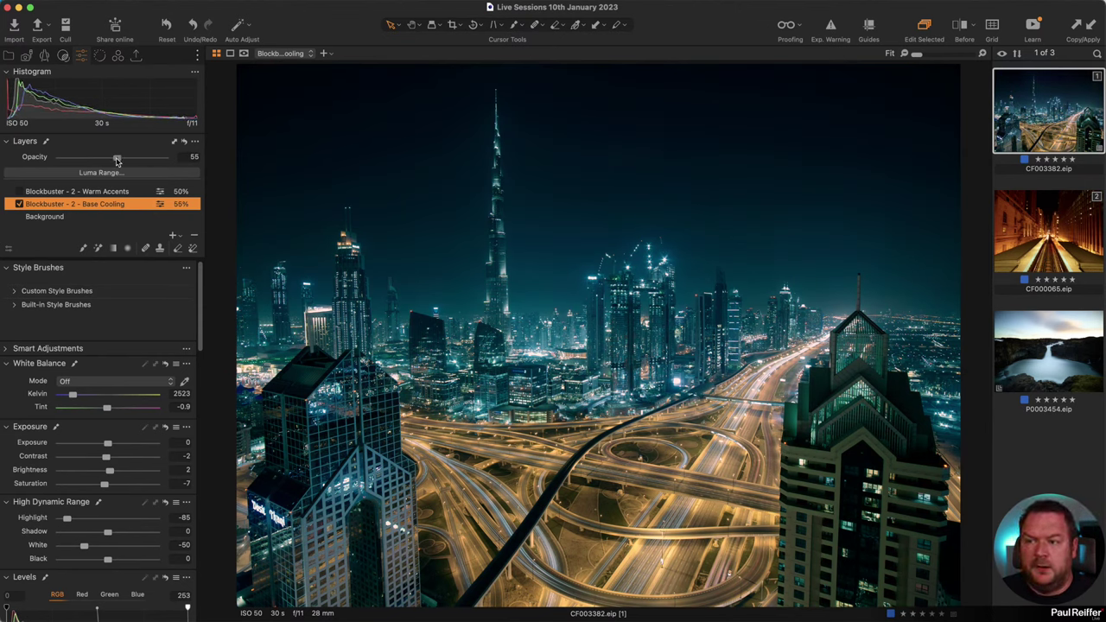
left_click(84, 196)
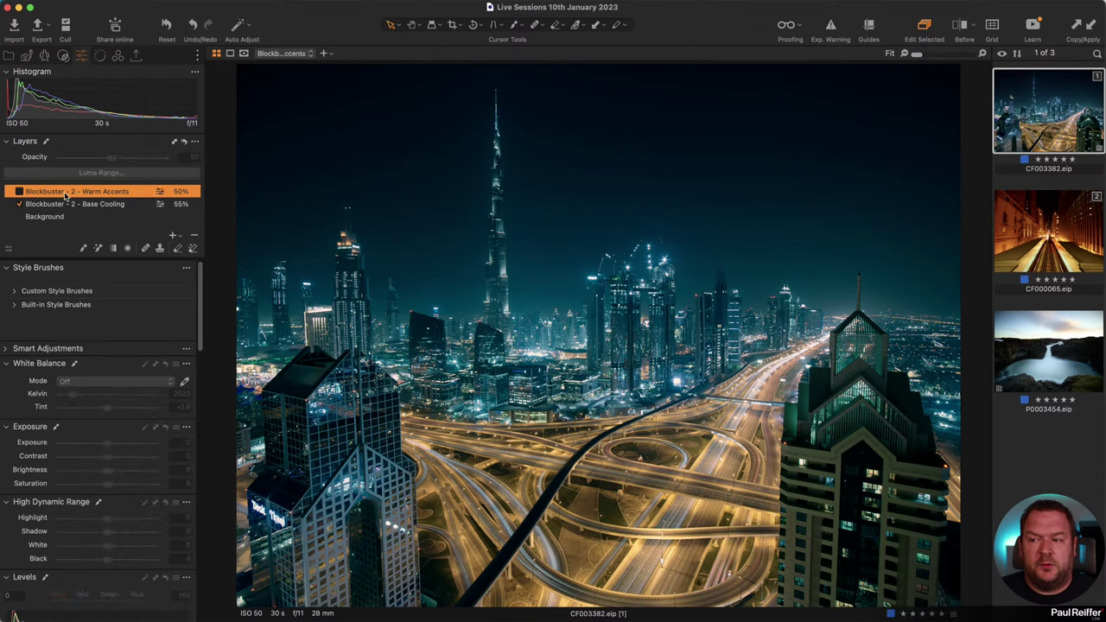
left_click(18, 191)
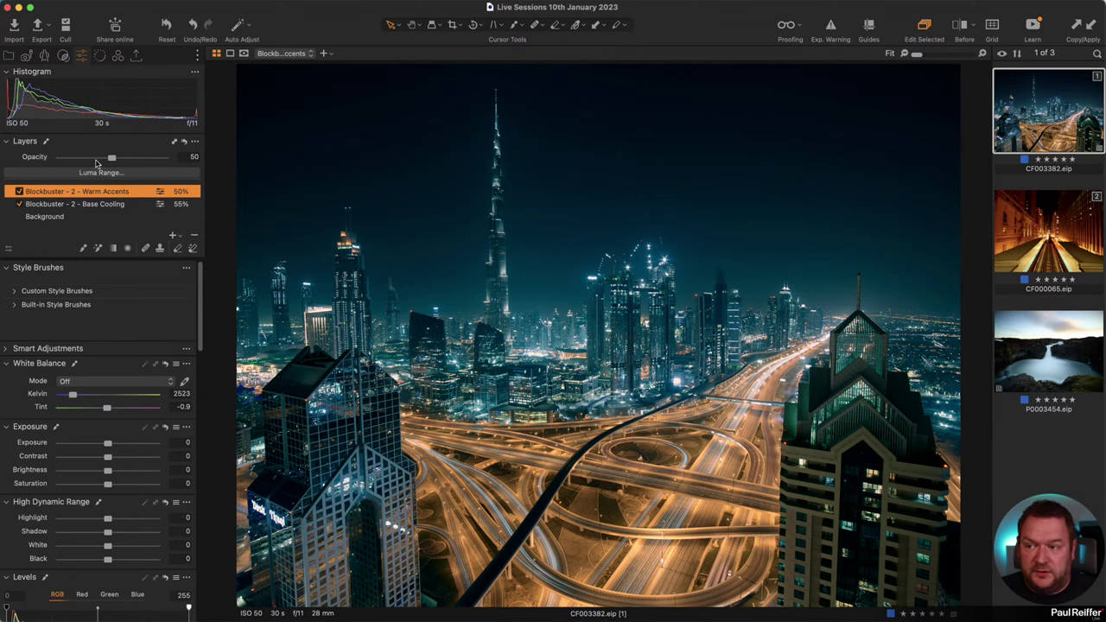
left_click_drag(111, 160, 136, 160)
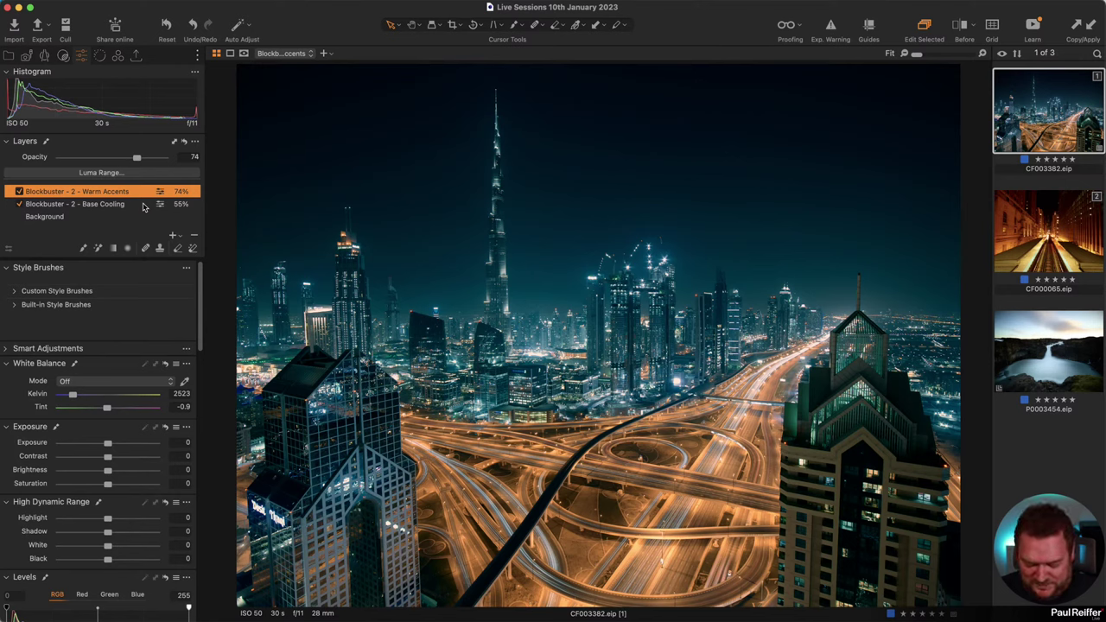
Compare the styled Dubai image with its original, then create clean variant CF003382.eip [4]
key("y")
left_click_drag(600, 340, 981, 368)
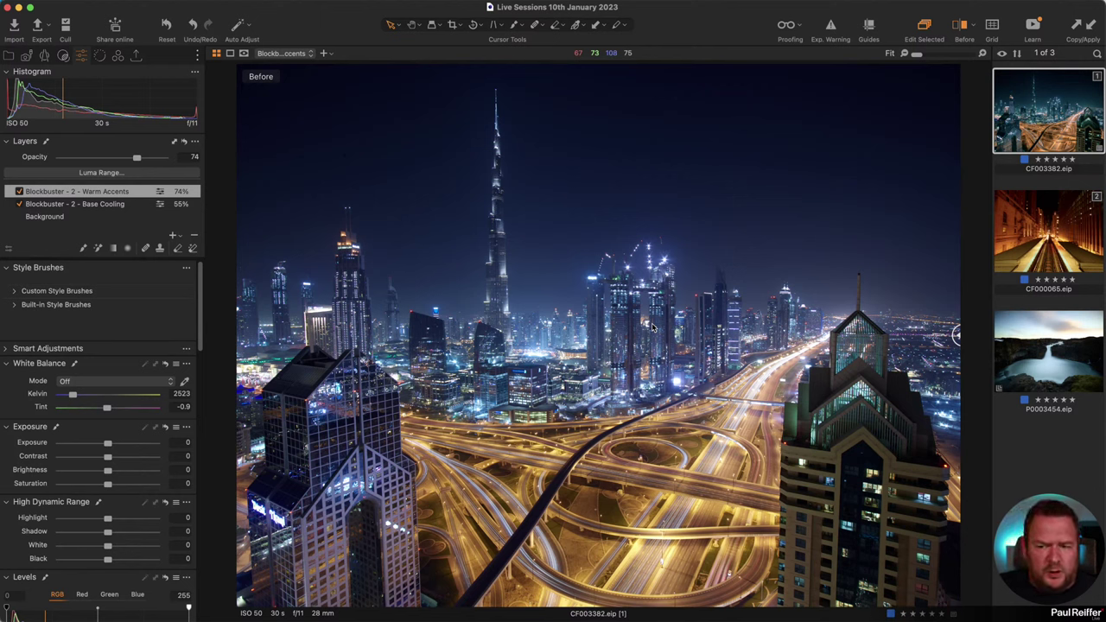
left_click(85, 216)
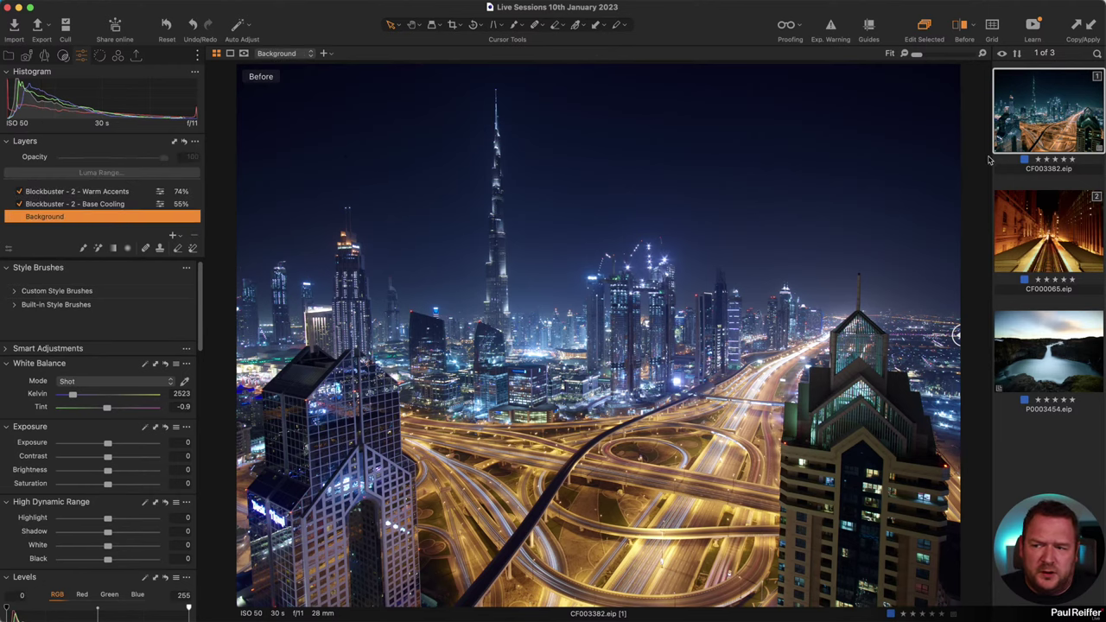
right_click(1064, 110)
left_click(1087, 159)
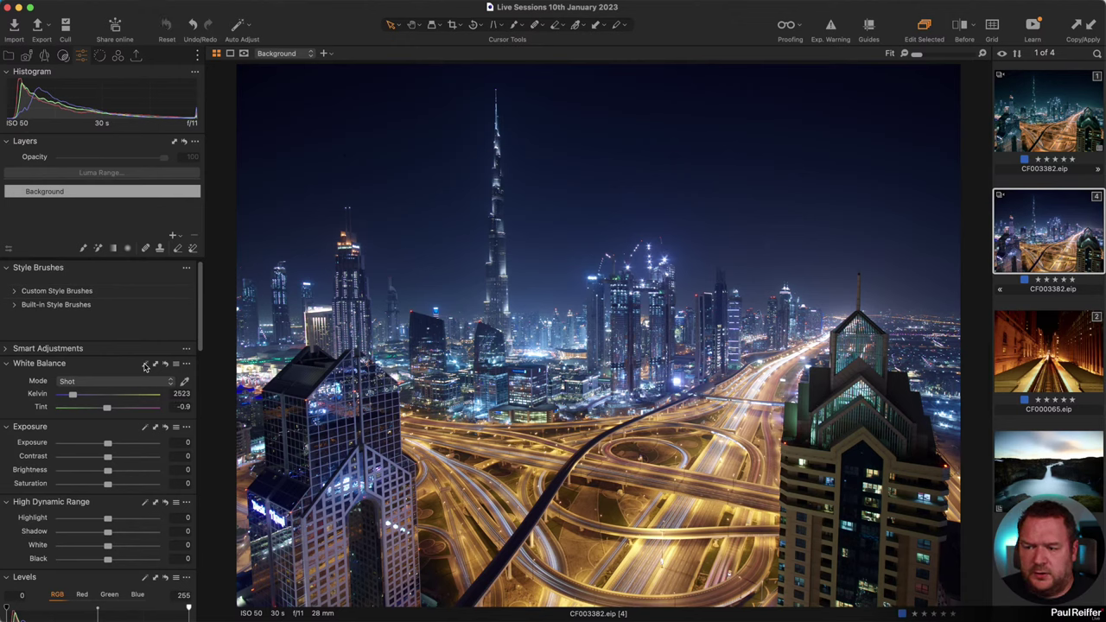
Try a picked white balance on variant [4], undo it, and return to styled variant [1]
left_click(147, 367)
left_click(672, 321)
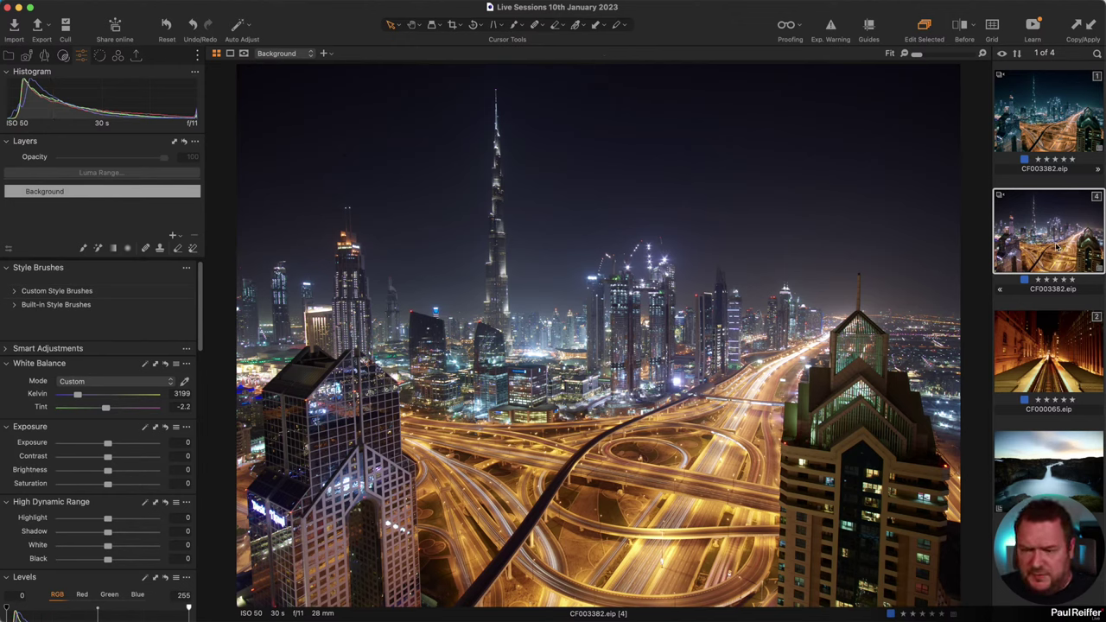
key("super+z")
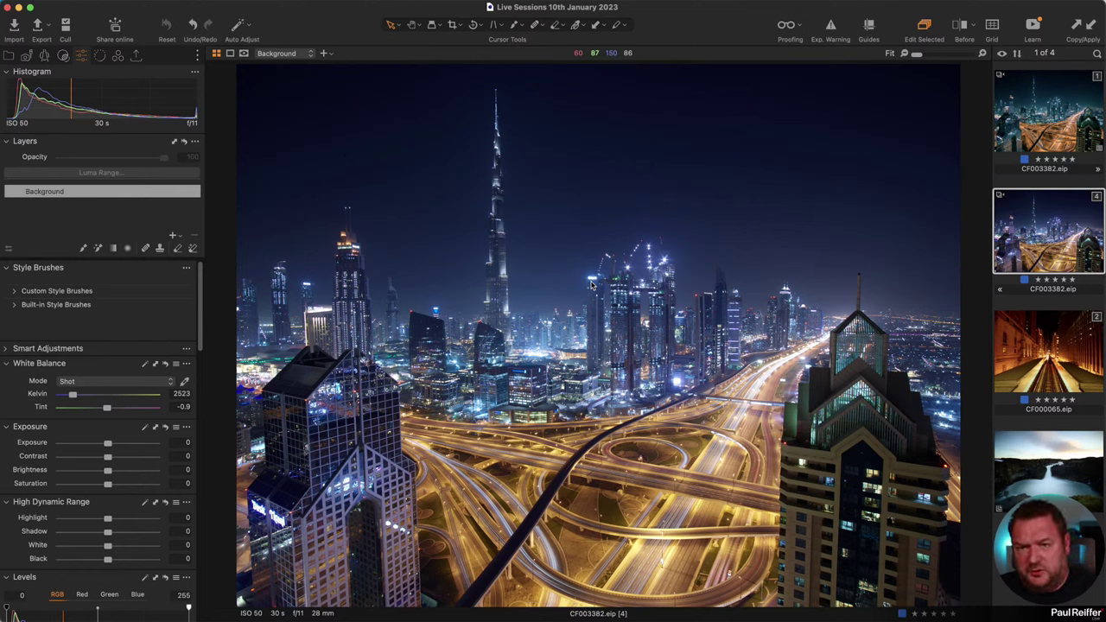
left_click(1031, 118)
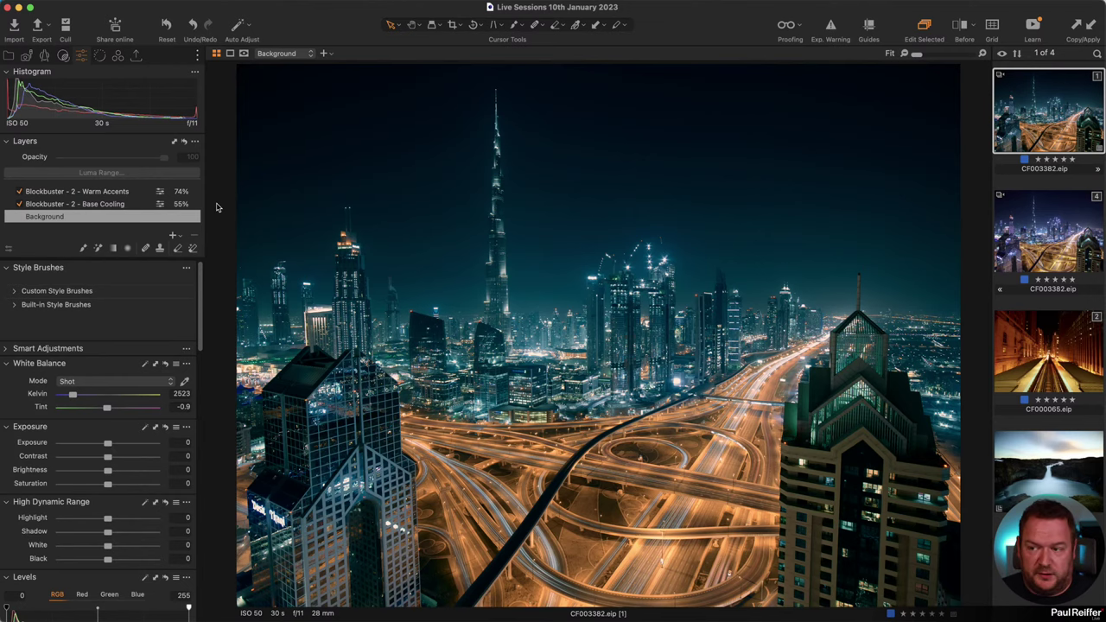
Open the Chicago train-platform image CF000065.eip and apply the Blockbuster 2 style
left_click(1033, 365)
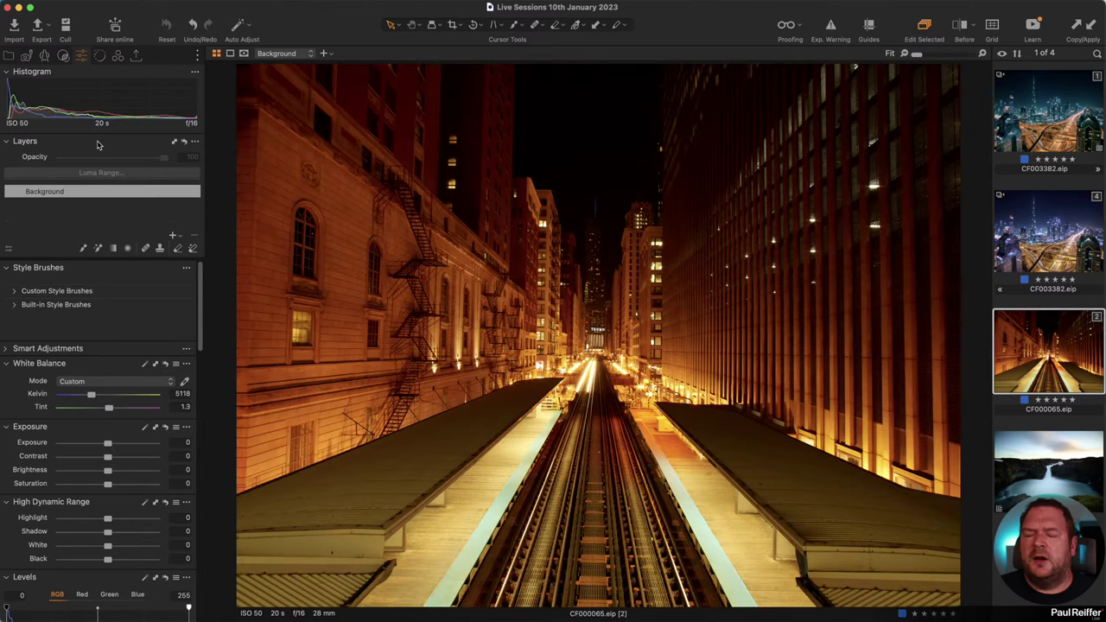
left_click(1042, 116)
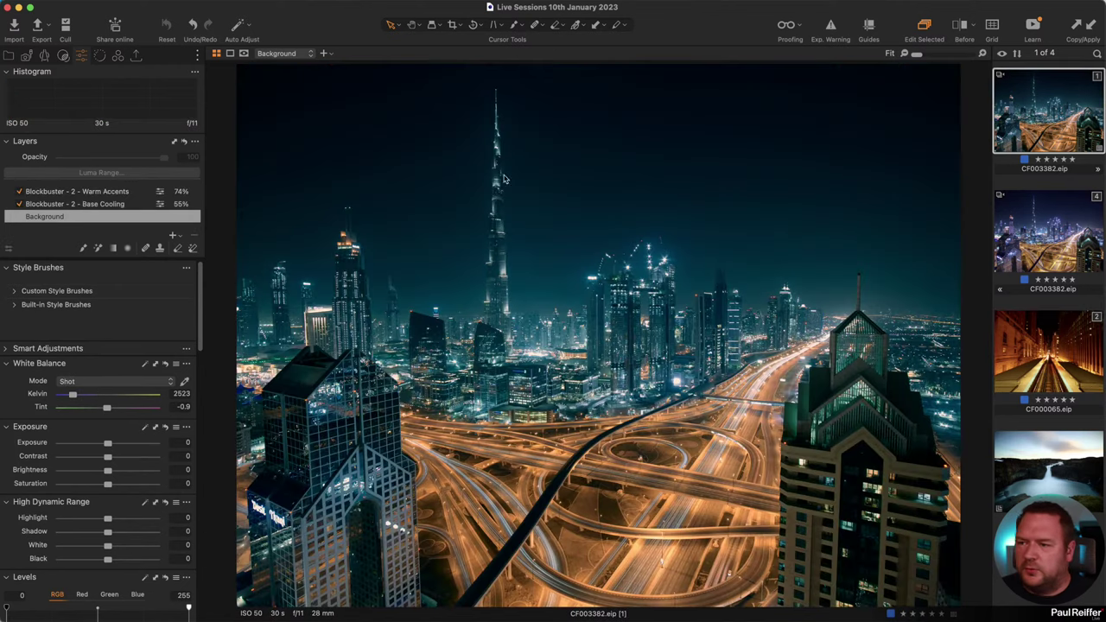
left_click(1053, 355)
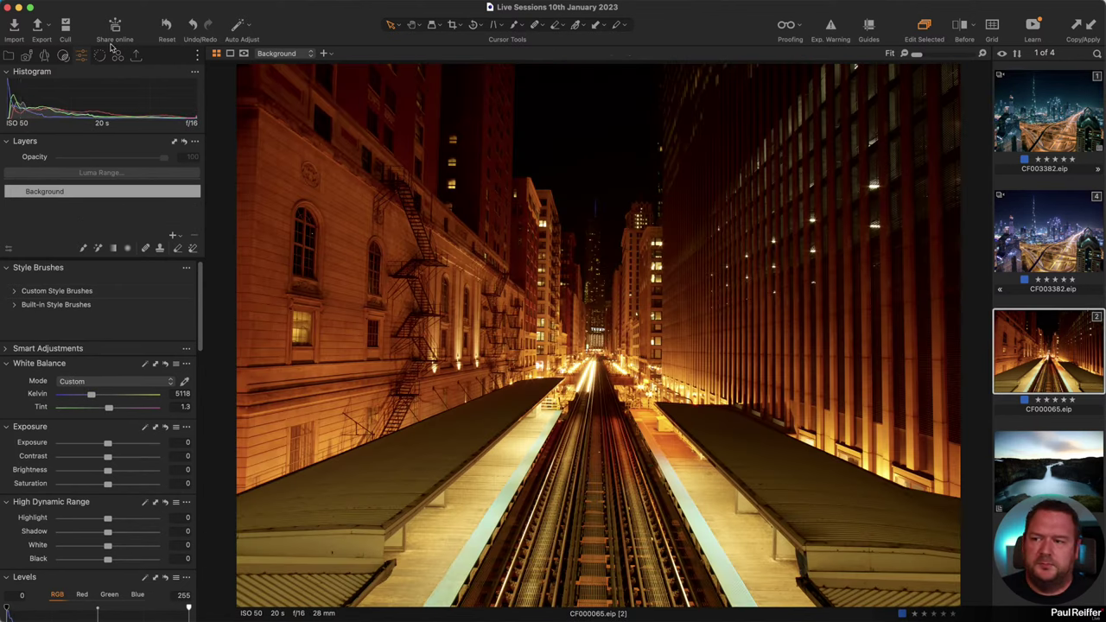
left_click(63, 54)
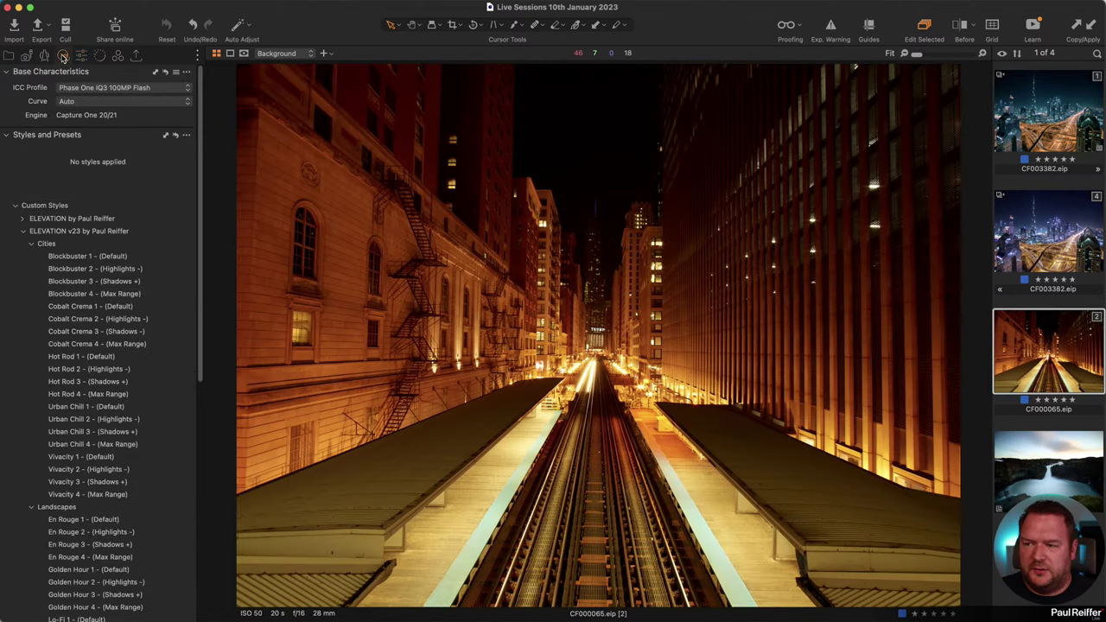
left_click(135, 273)
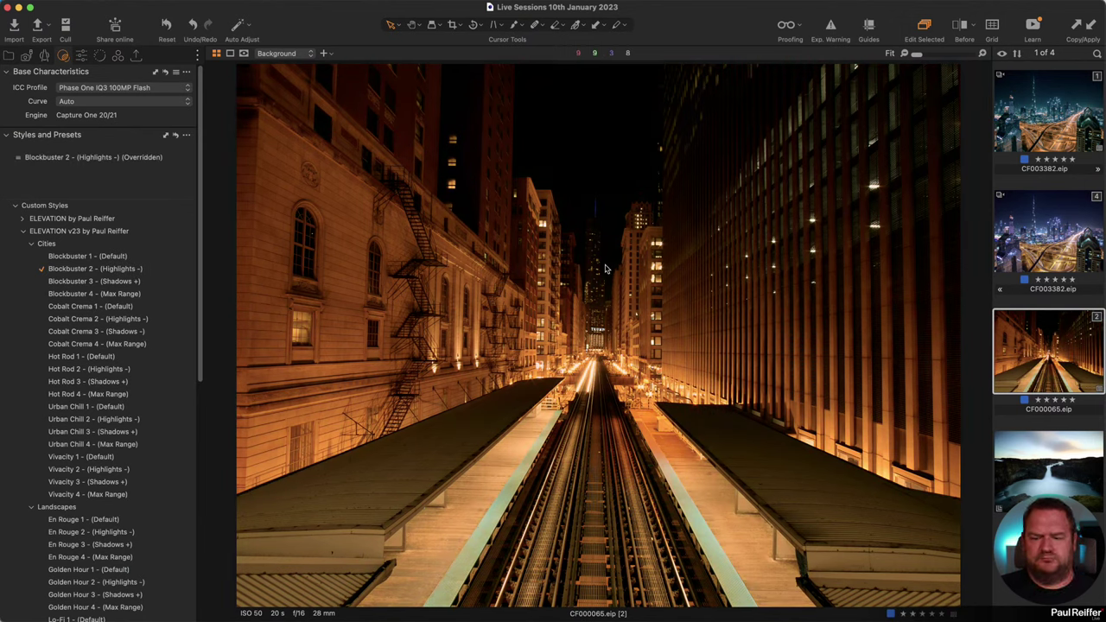
left_click(80, 56)
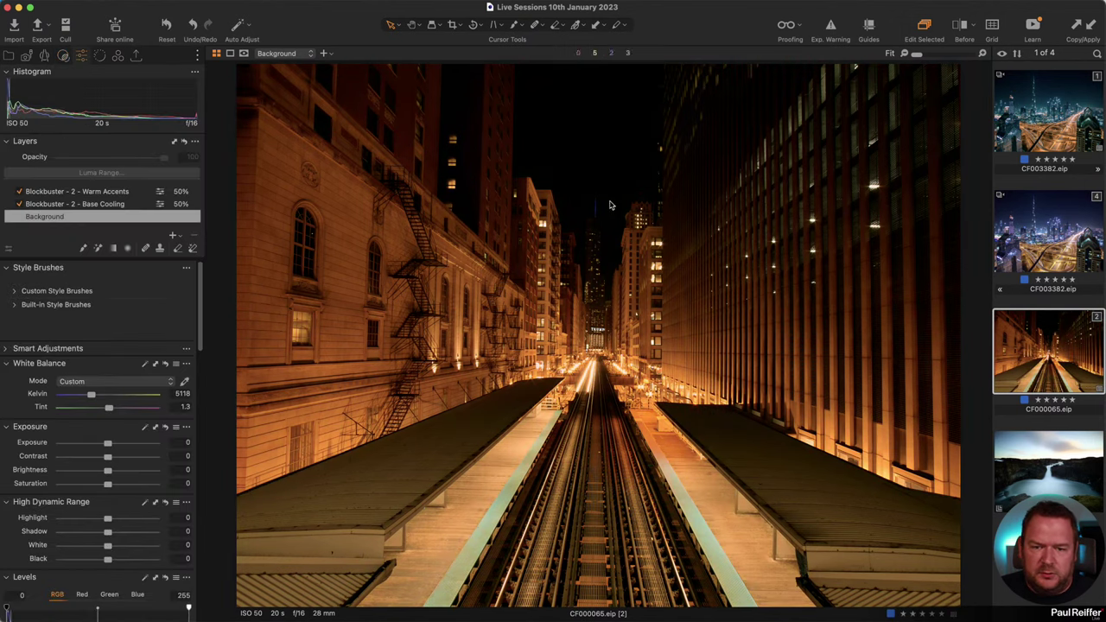
Compare Blockbuster 2 against the original across the split, then undo the style, leaving only Background
key("y")
left_click_drag(598, 336, 297, 306)
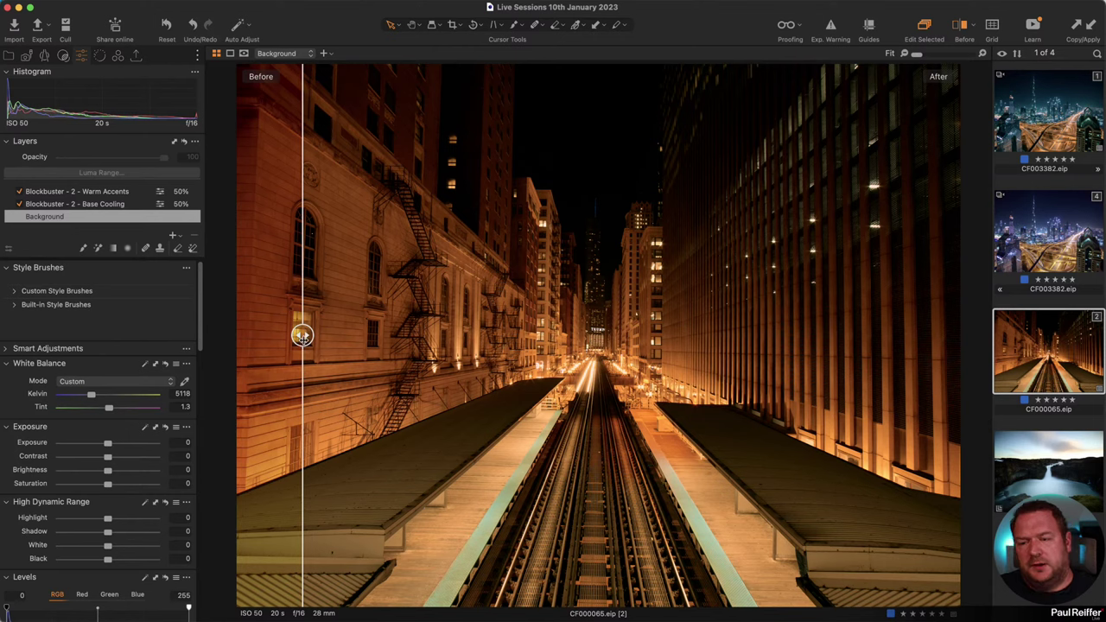
left_click_drag(302, 336, 807, 337)
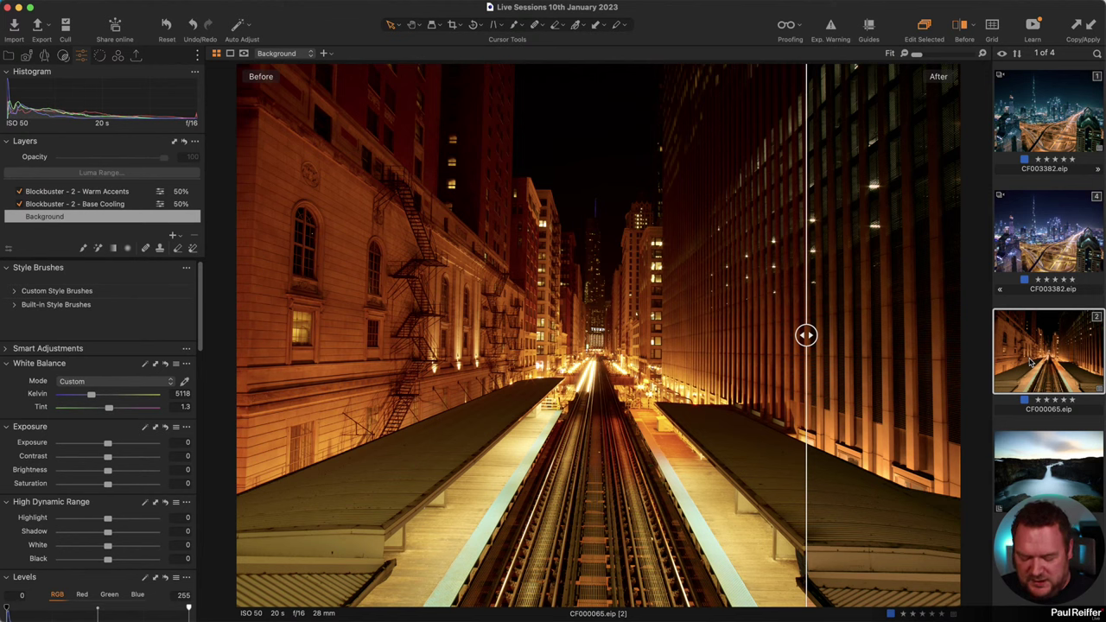
key("super+z")
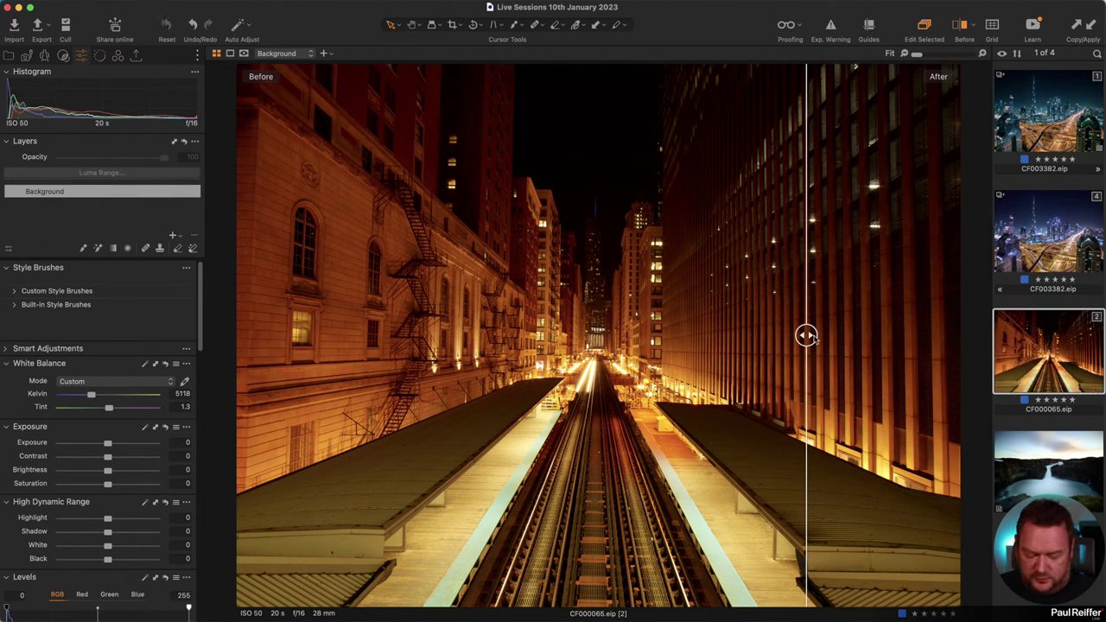
key("y")
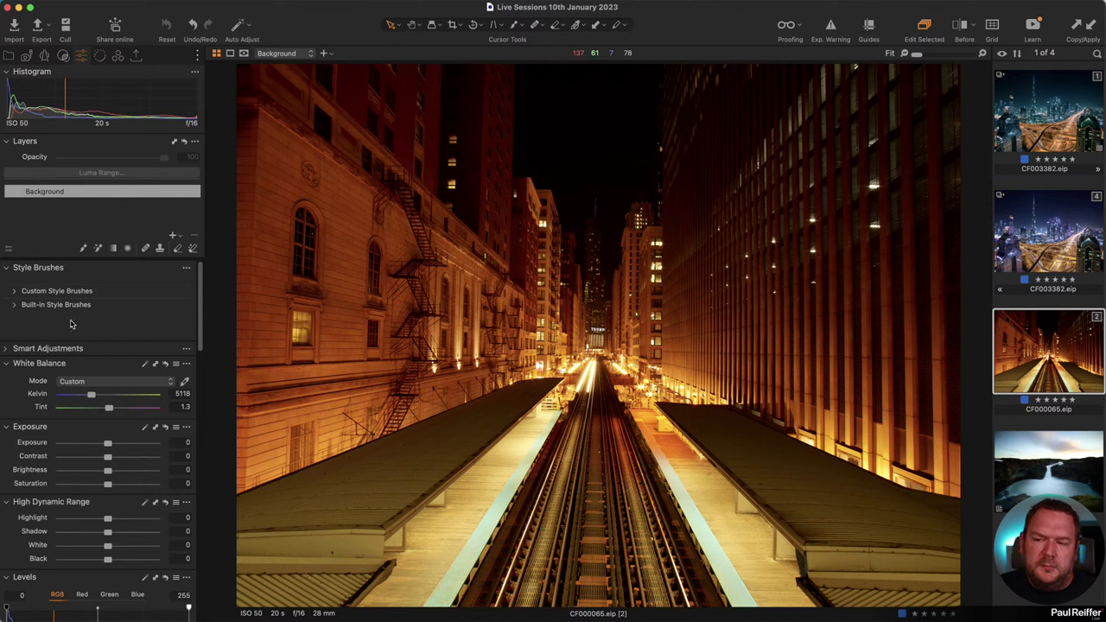
Reset Chicago's white balance to Shot, then pick a neutral spot to cool it to 3176 K, Tint -1.5
left_click(90, 382)
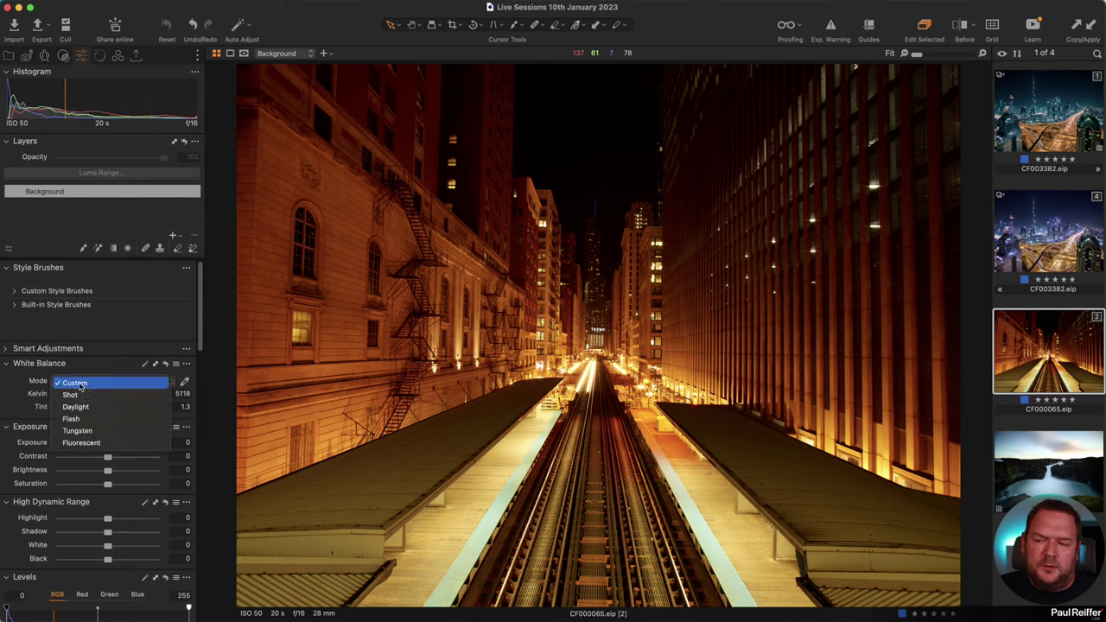
left_click(72, 394)
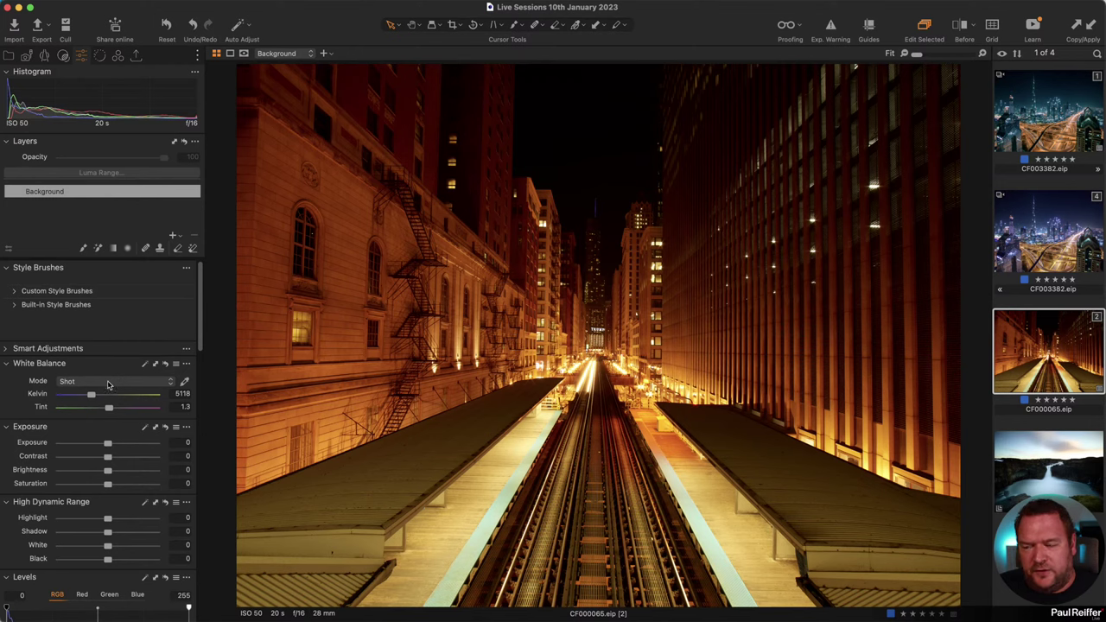
left_click(184, 382)
left_click(609, 280)
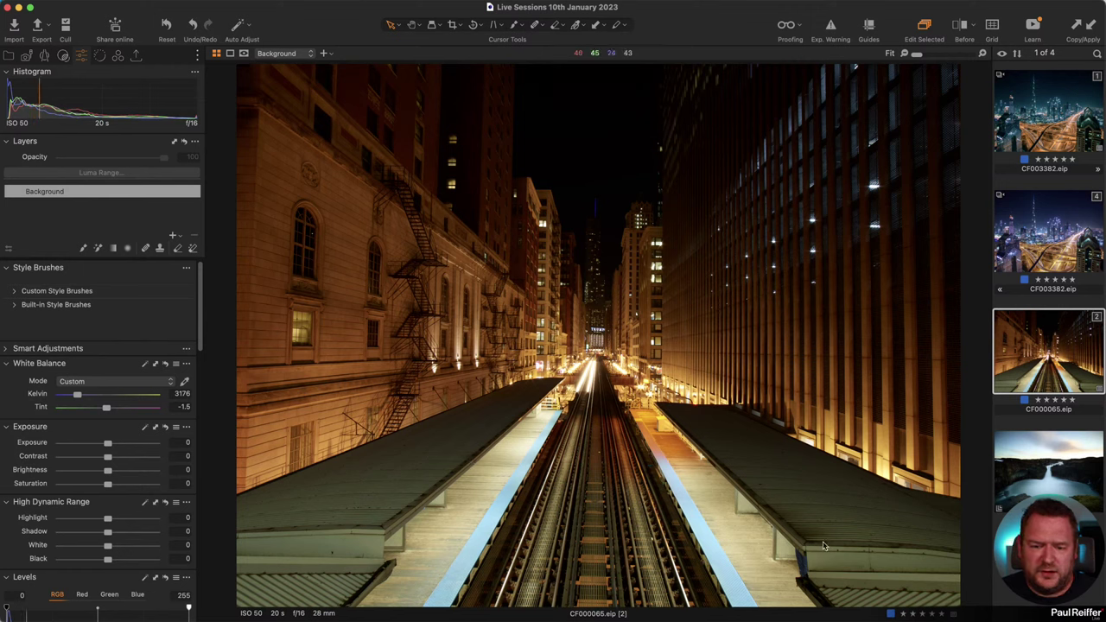
Compare the cooled 3176 K version with the warm original in a Before/After split
key("y")
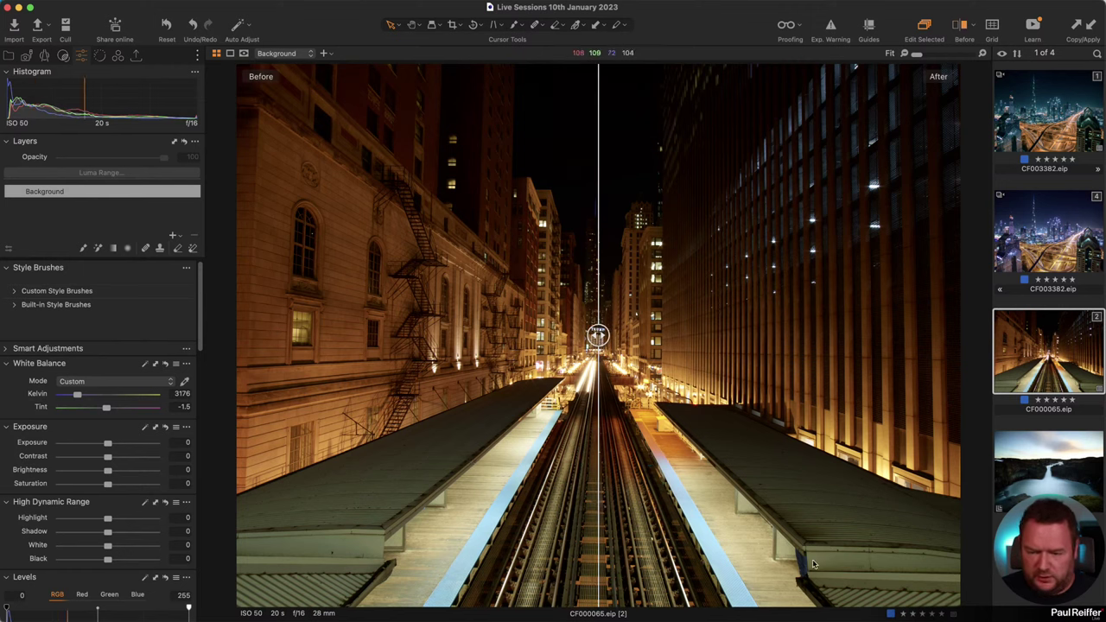
left_click_drag(598, 335, 872, 406)
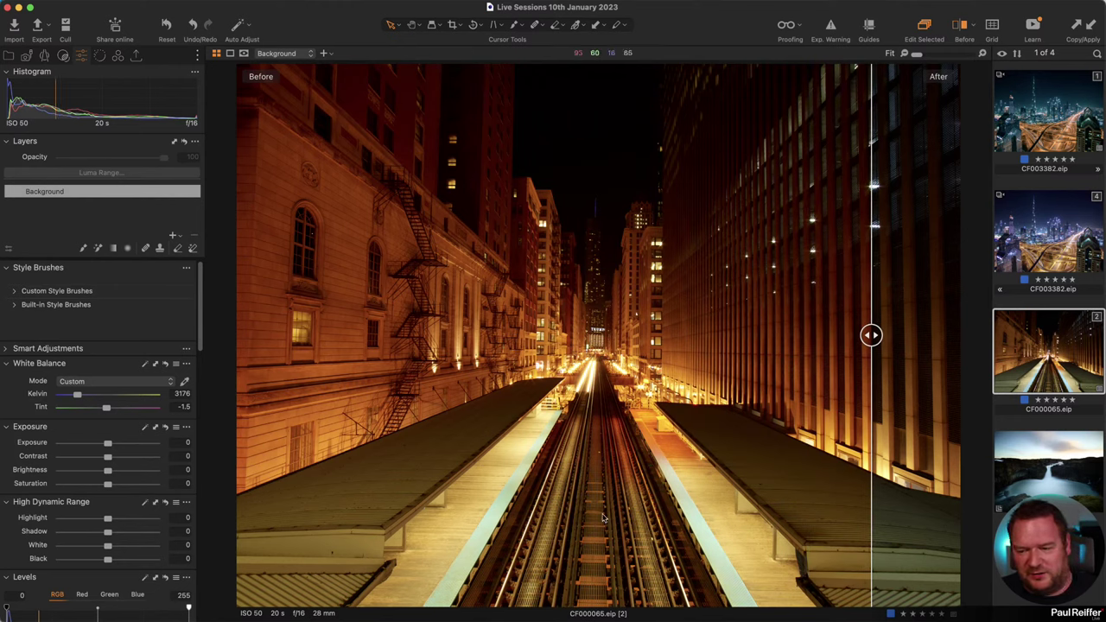
left_click_drag(871, 336, 576, 335)
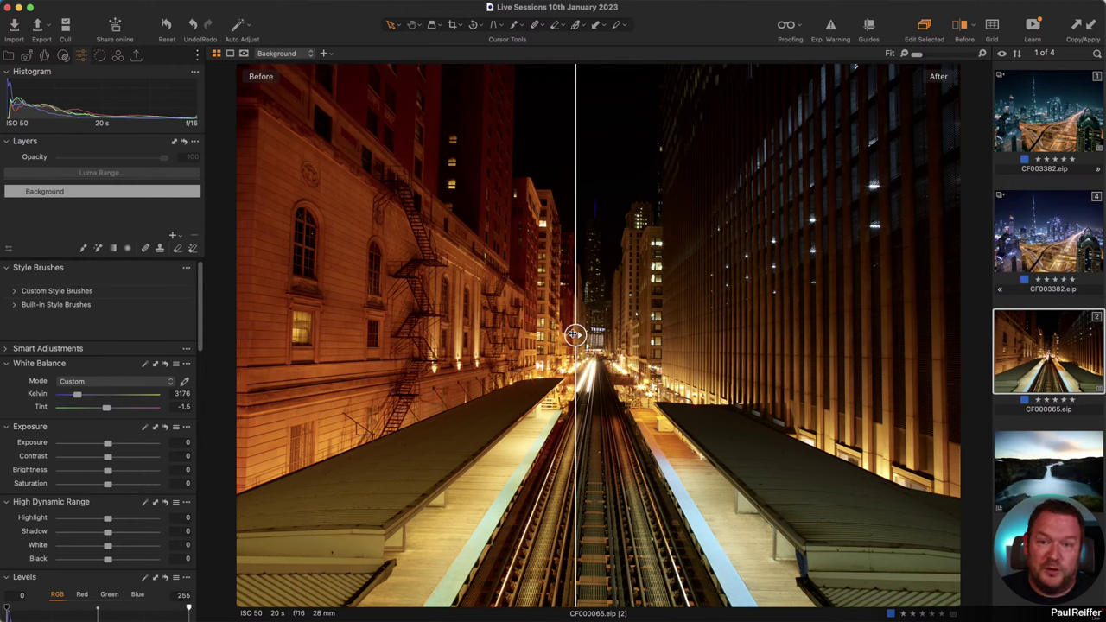
left_click_drag(575, 335, 354, 364)
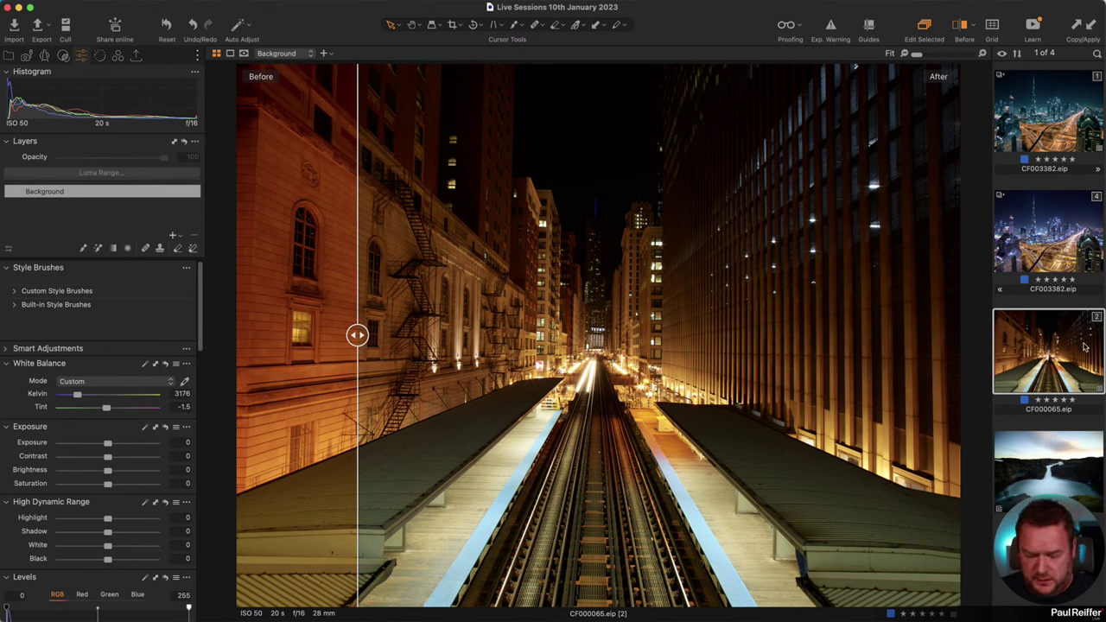
Create Chicago variant CF000065.eip [3], give it the 3176 K white balance, and apply Blockbuster 2 (Highlights -)
right_click(1085, 347)
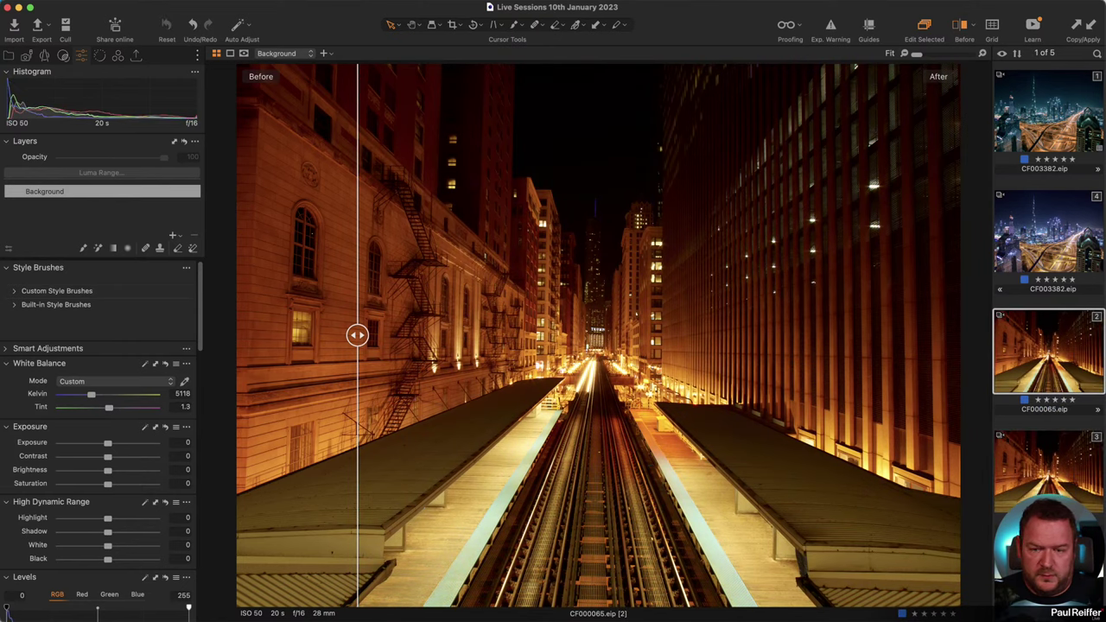
left_click(62, 56)
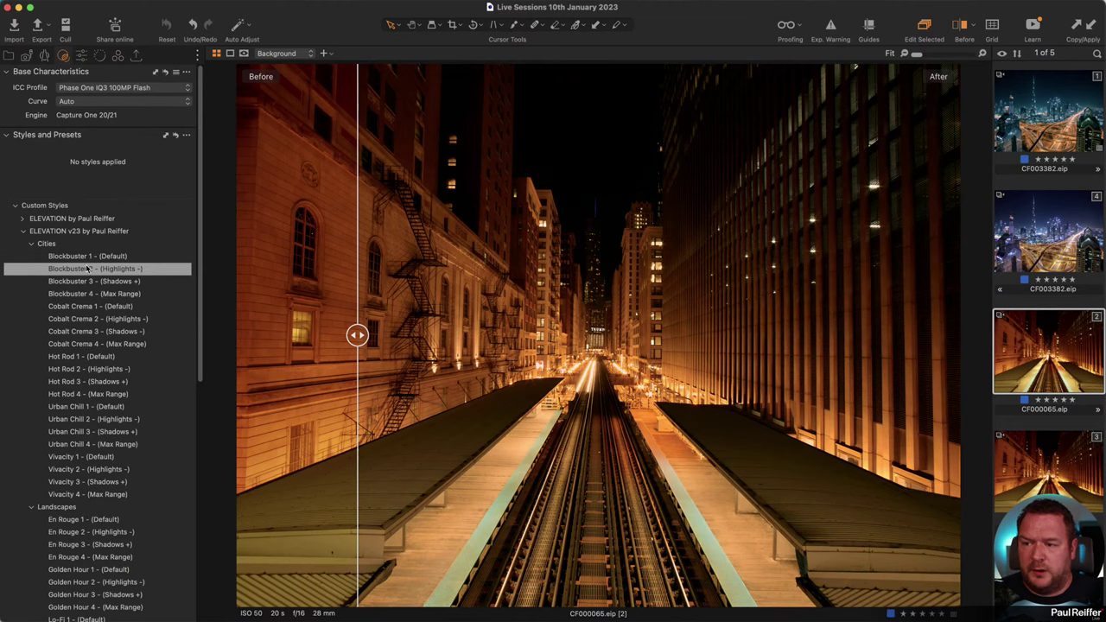
key("Right")
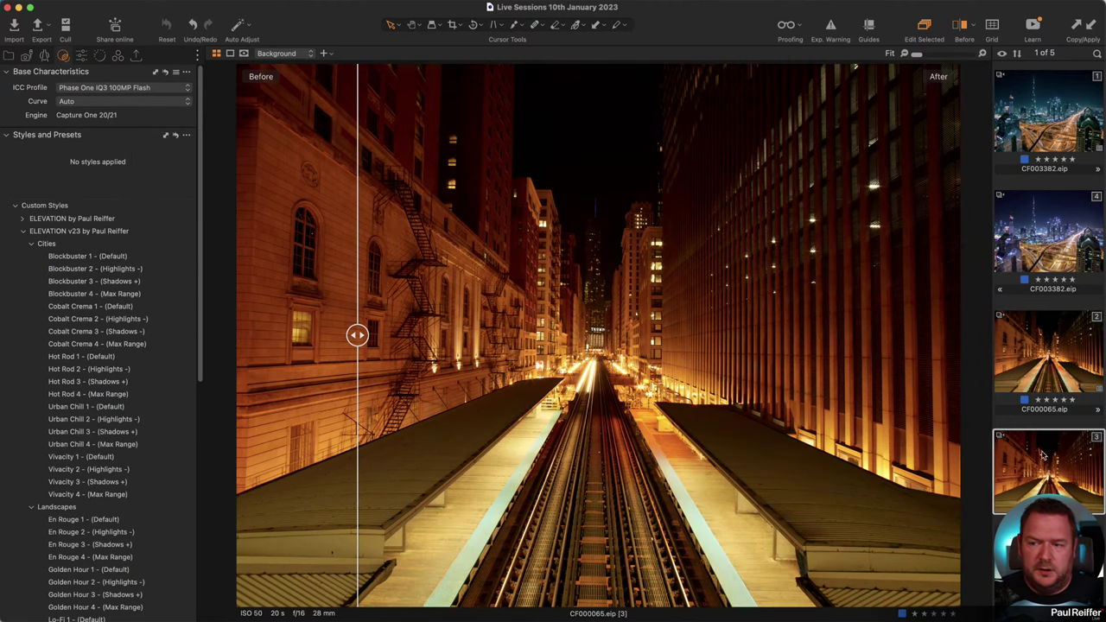
left_click(81, 56)
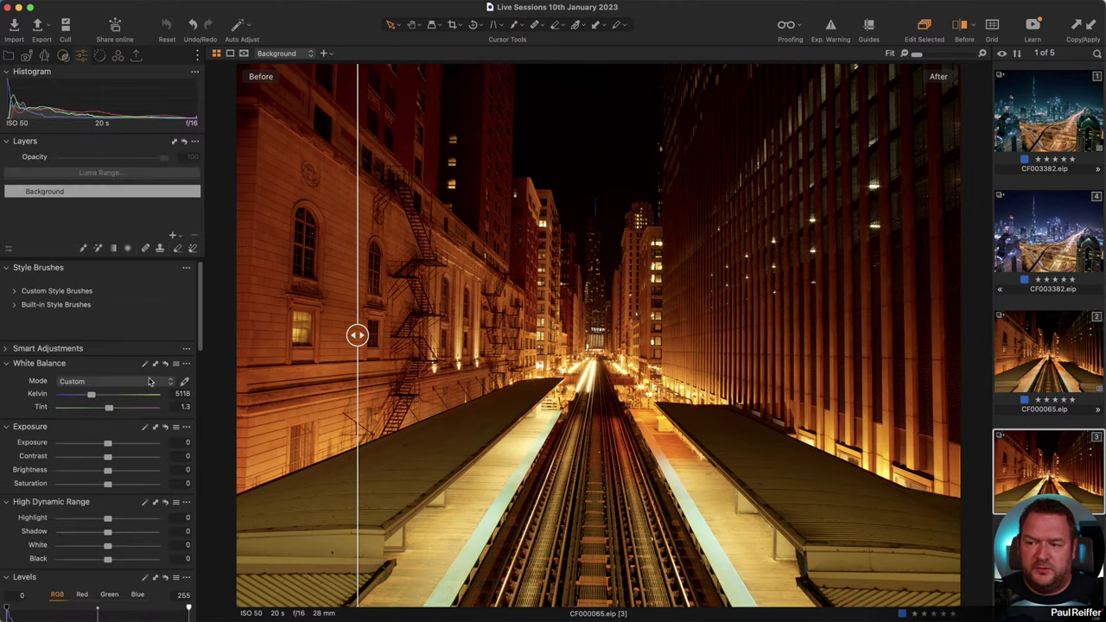
left_click(152, 366)
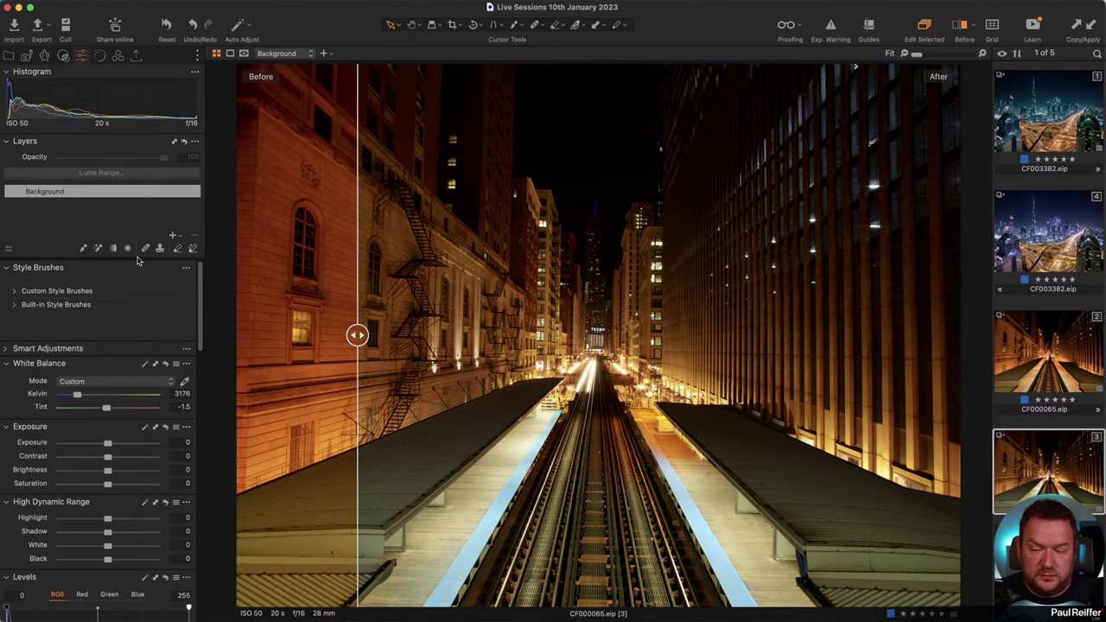
left_click(63, 54)
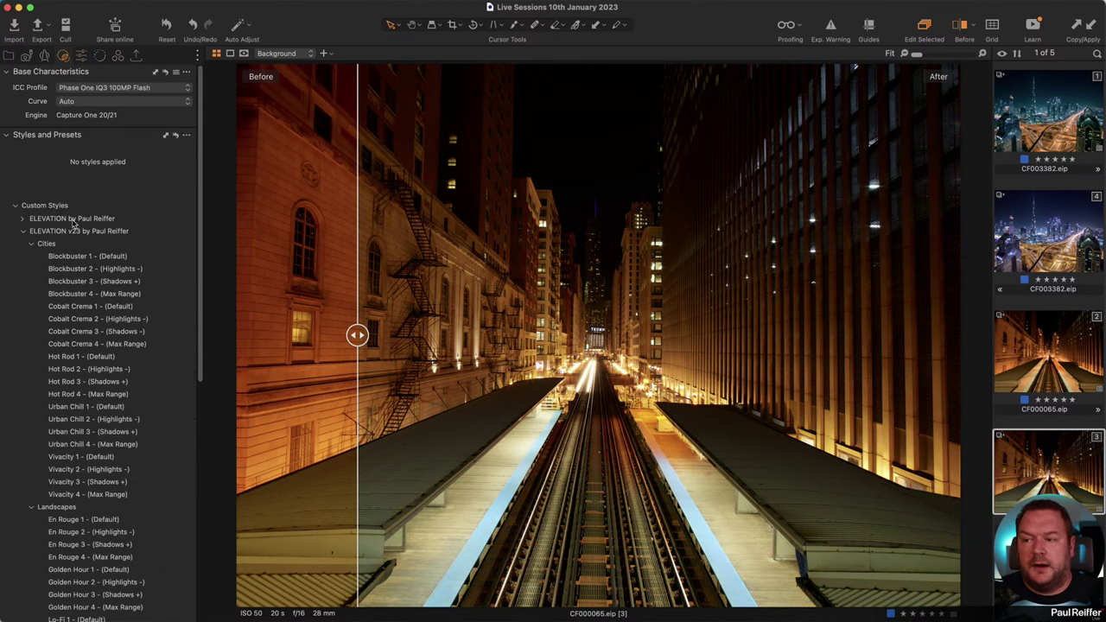
left_click(93, 272)
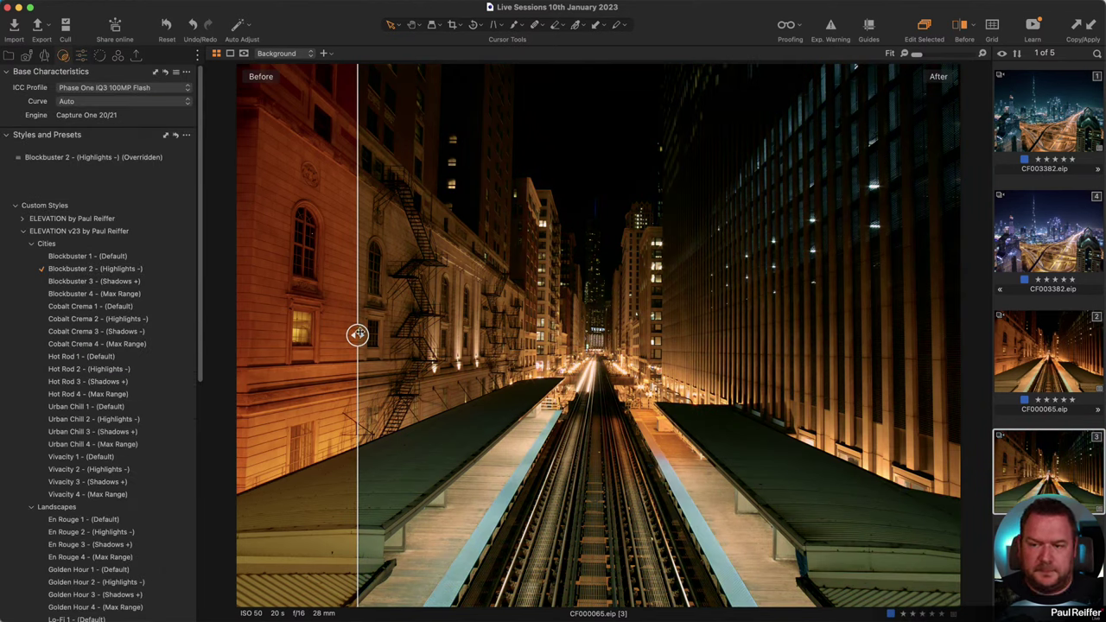
Hide the Before half and display variants [2] and [3] side by side
left_click_drag(357, 334, 142, 327)
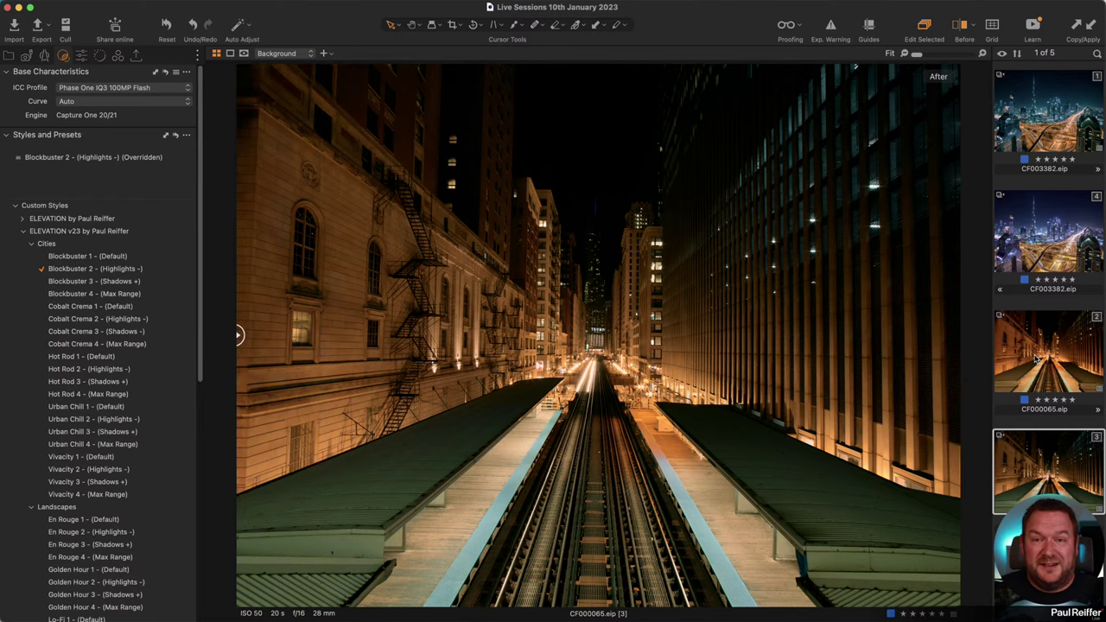
left_click(1038, 362, "super")
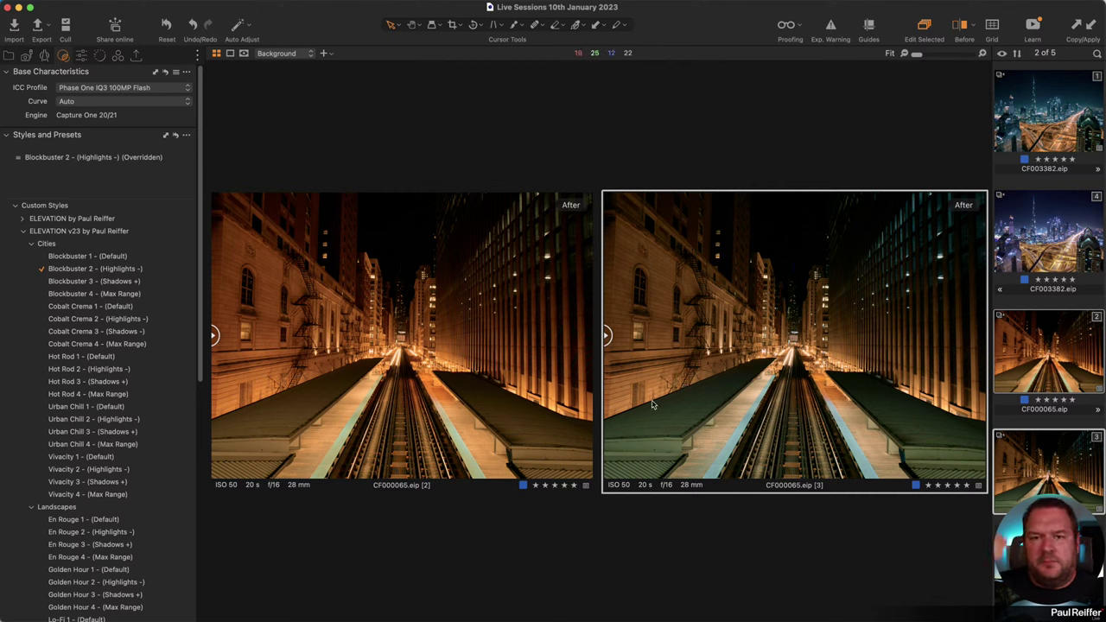
Show variant [3] alone with its 3176 K white balance and both Blockbuster layers at 50%
left_click(82, 56)
key("Left")
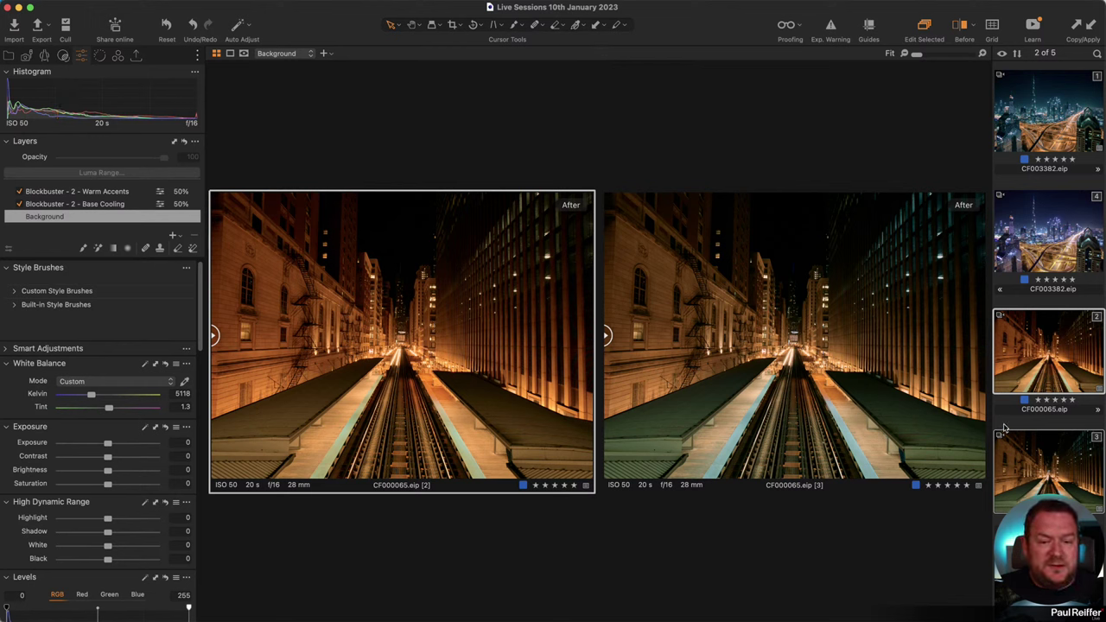
key("super+d")
left_click(1022, 465)
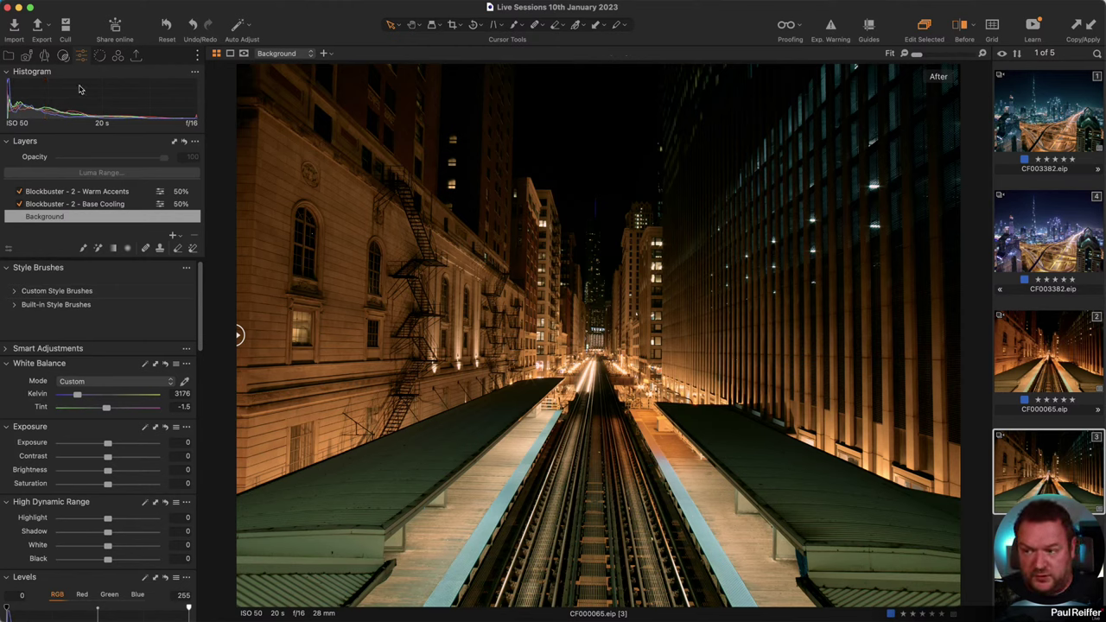
Apply and undo Blockbuster 2 (Highlights -) on variant [3], then zoom to 100% on the tracks
left_click(64, 56)
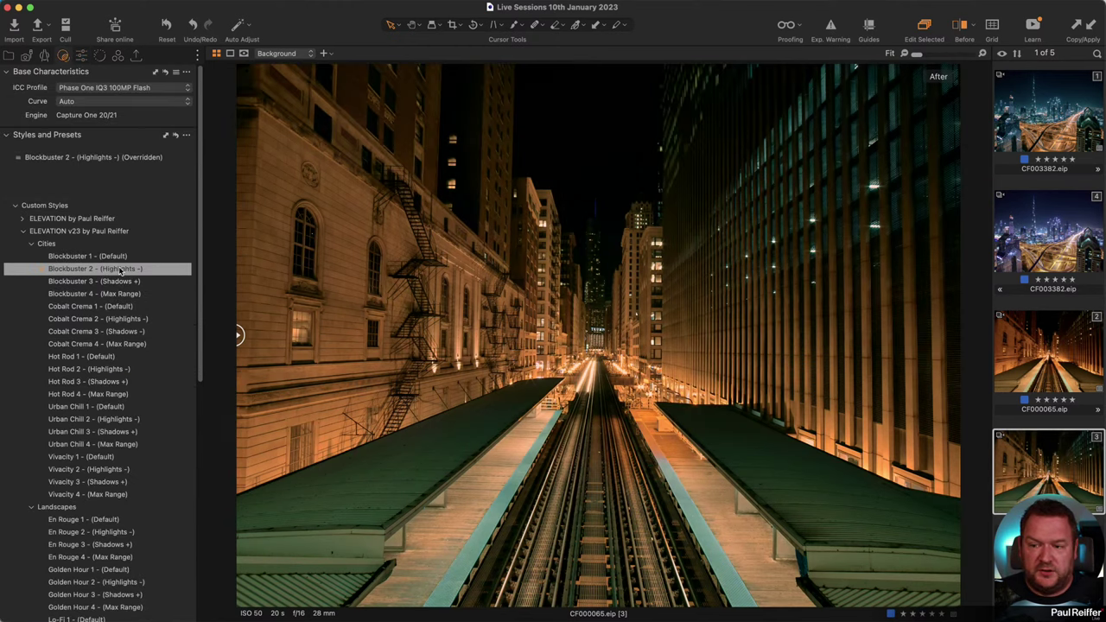
left_click(121, 268)
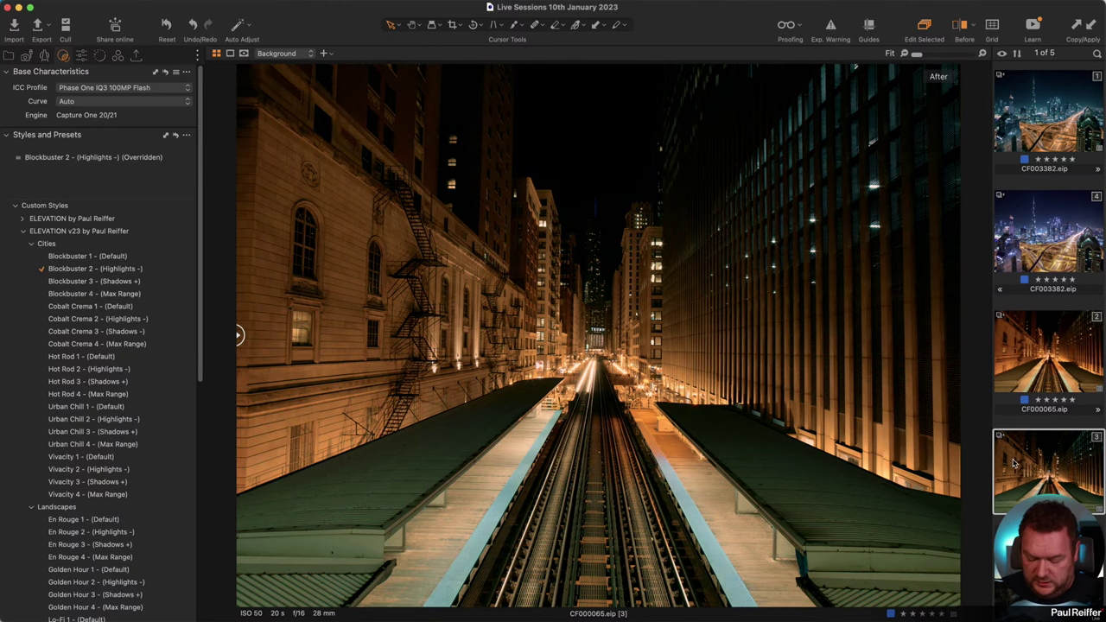
key("super+z")
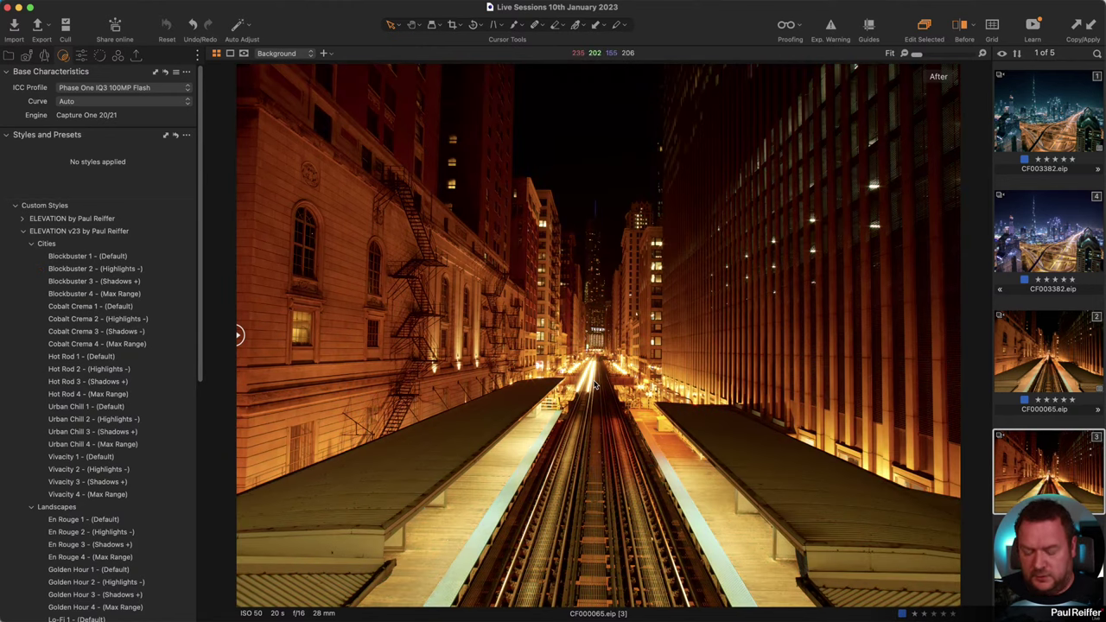
key("h")
left_click(595, 386)
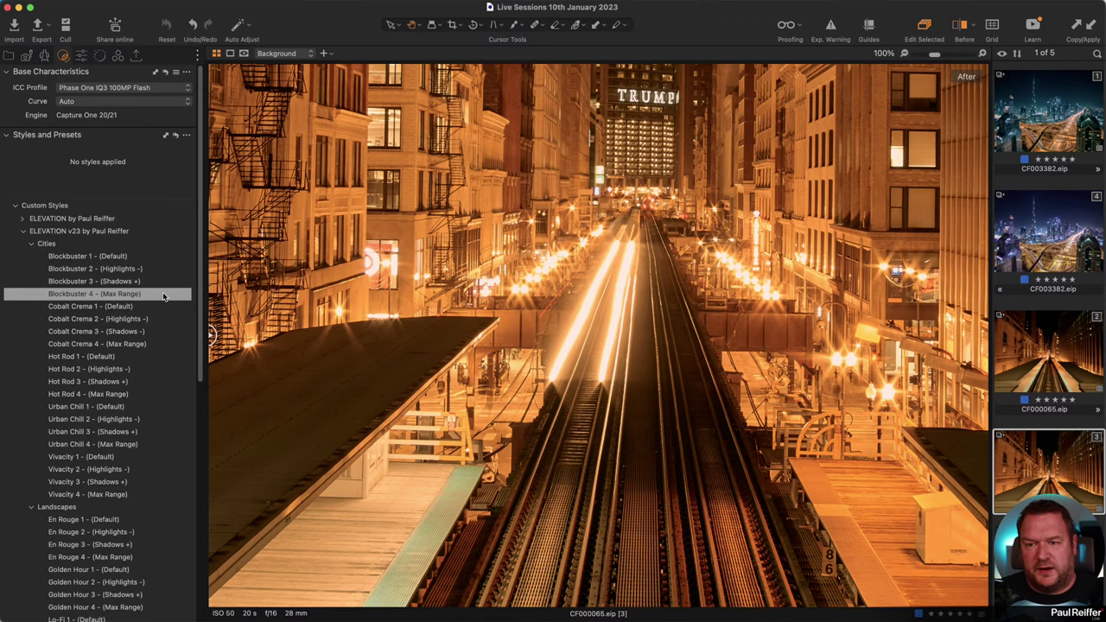
Reapply Blockbuster 2 (Highlights -) to variant [3], adding Warm Accents and Base Cooling layers at 50%
scroll(223, 242, "up", 5)
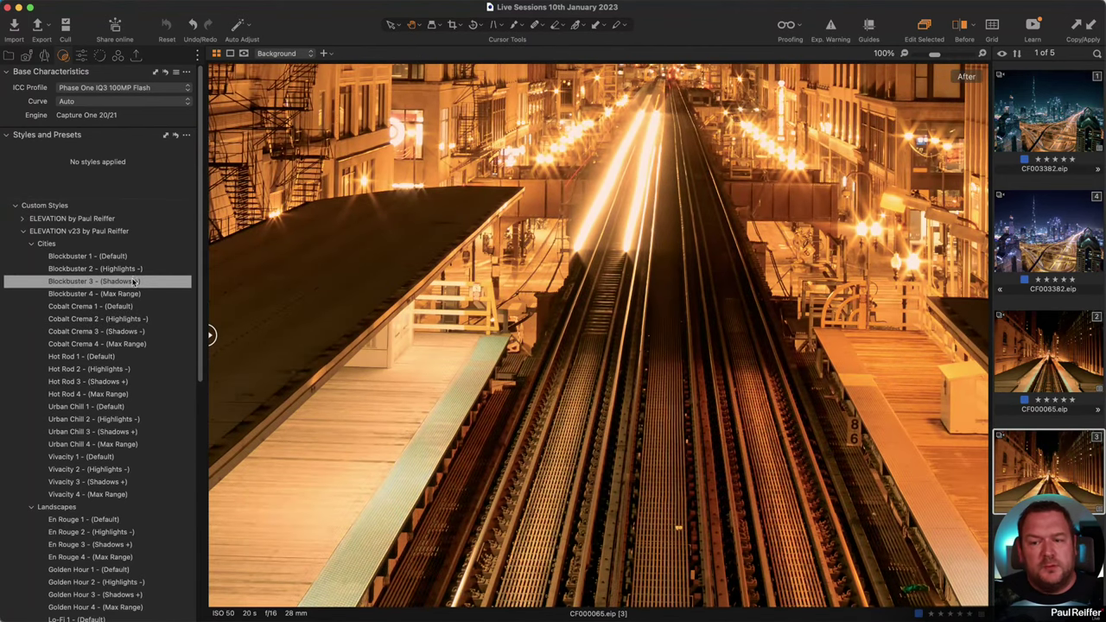
left_click(82, 55)
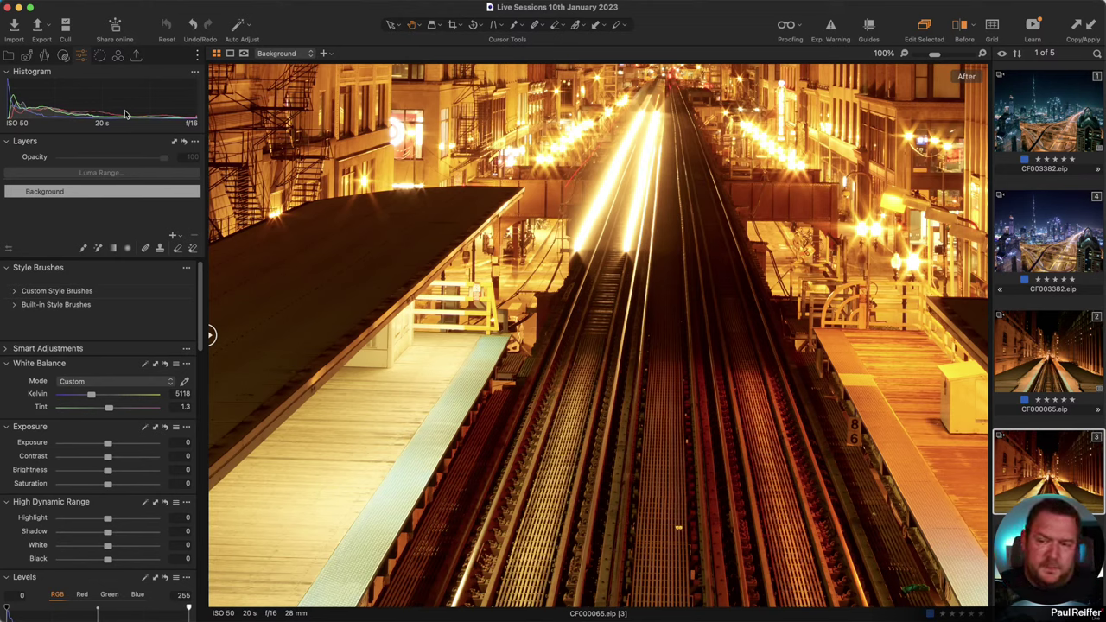
left_click(63, 55)
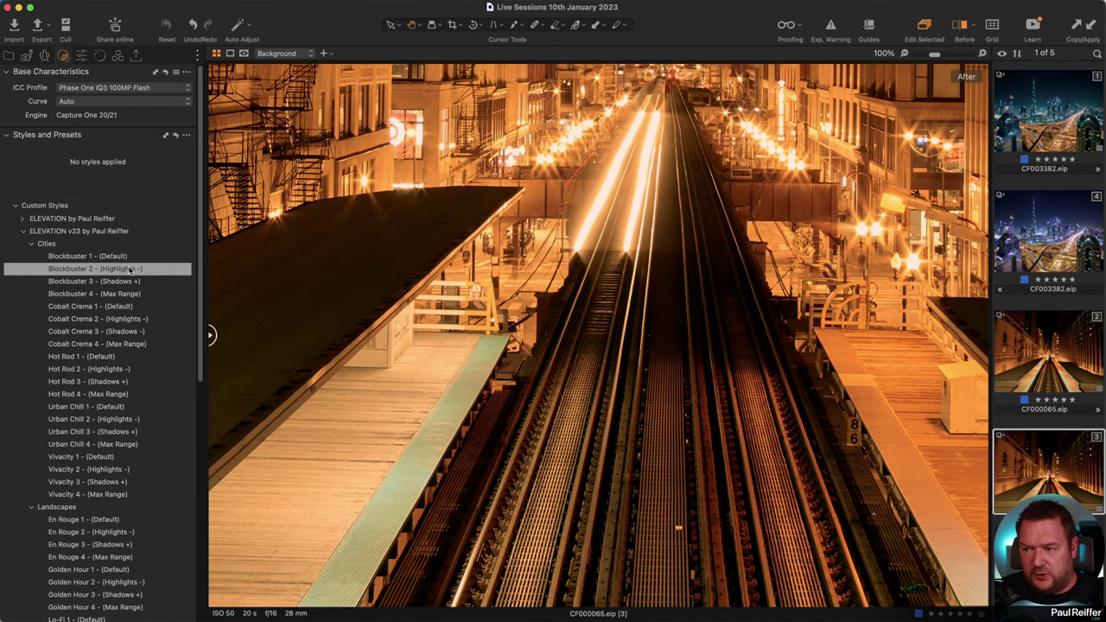
left_click(130, 271)
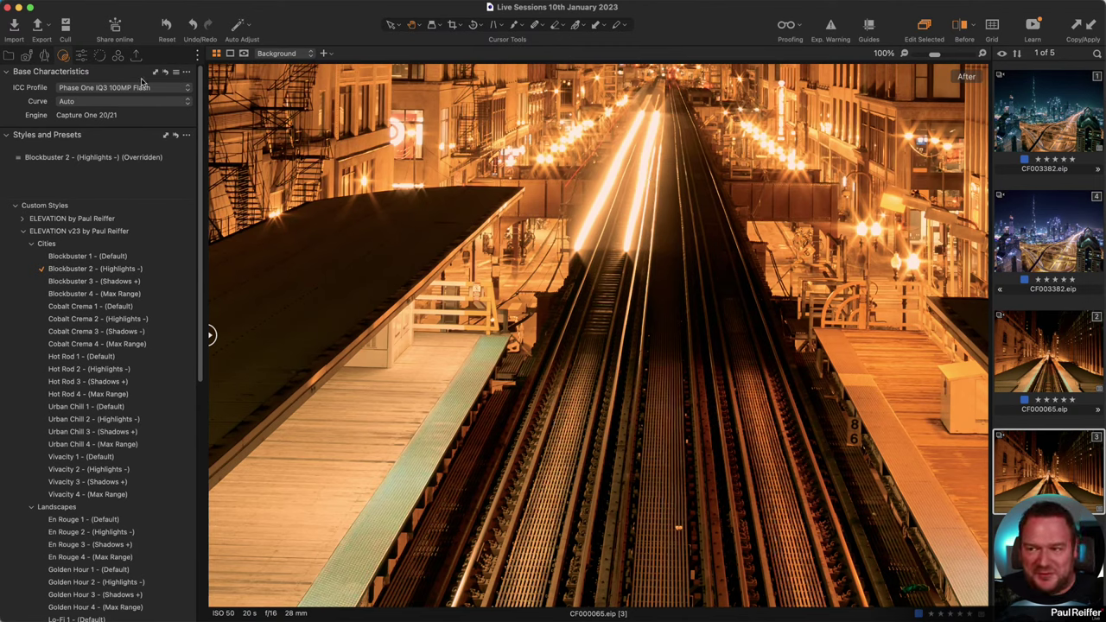
left_click(84, 55)
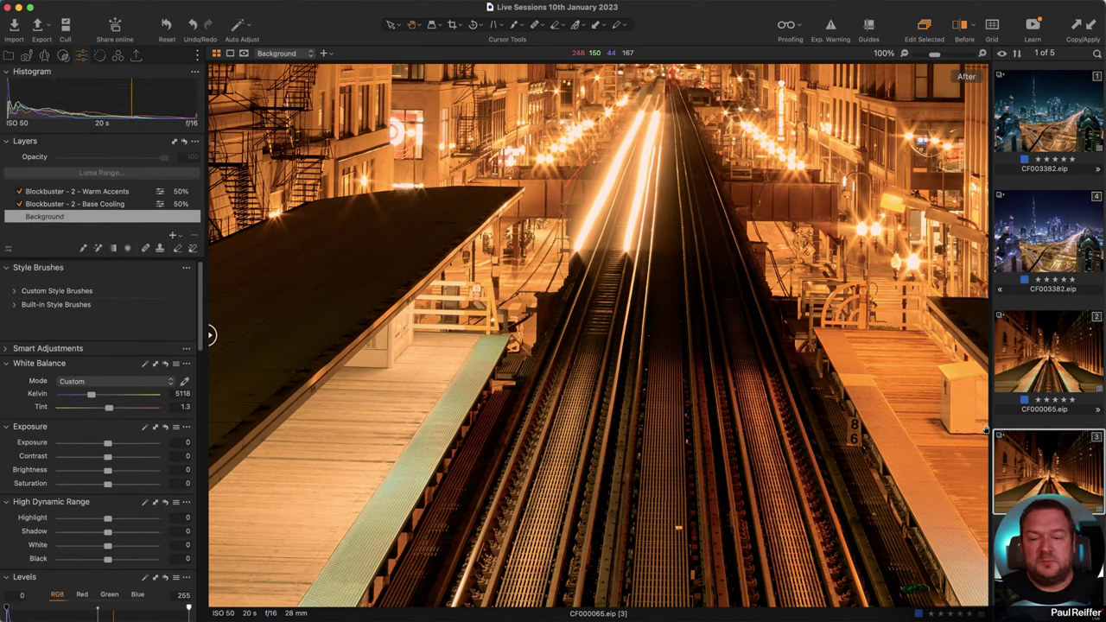
Fit the photo, cool white balance to 3196 K, and switch off Warm Accents and Base Cooling layers
double_click(605, 271)
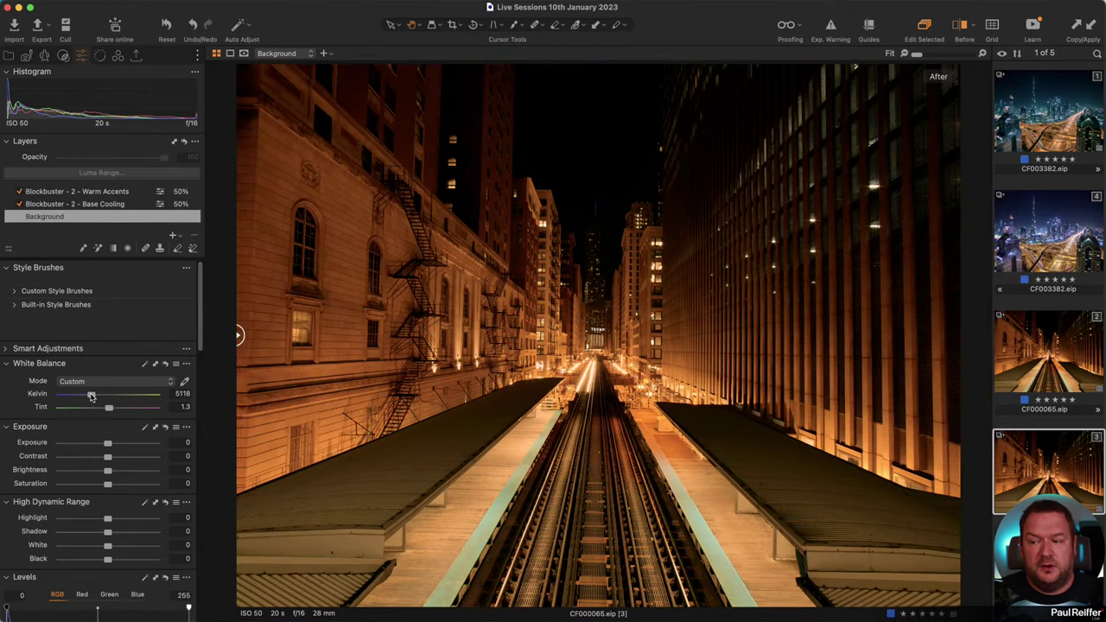
left_click_drag(91, 395, 77, 399)
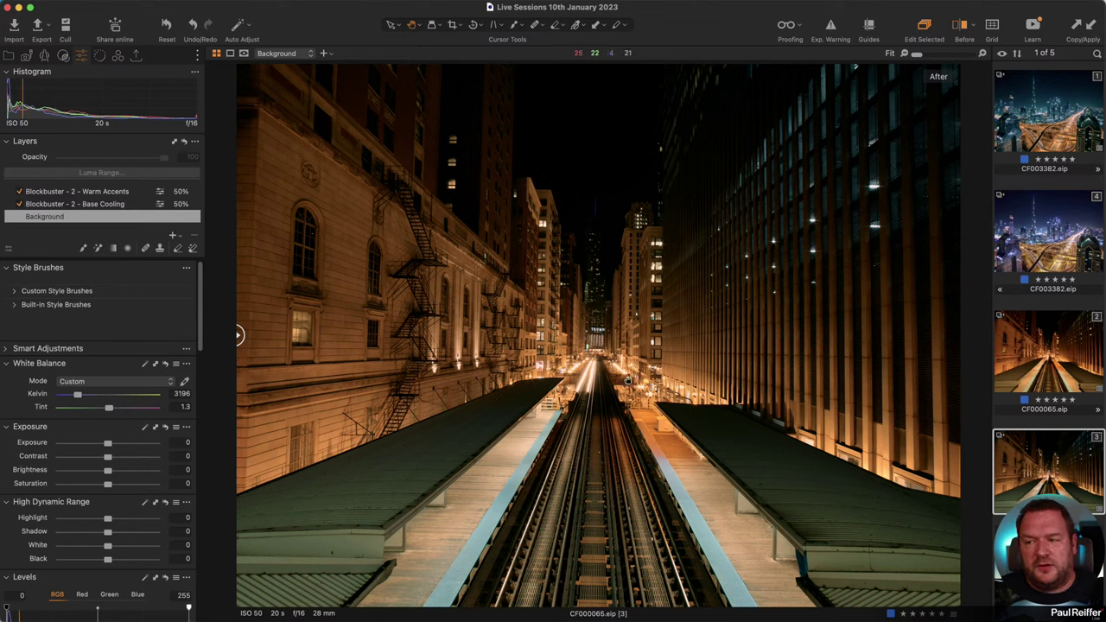
left_click(19, 191)
left_click(20, 204)
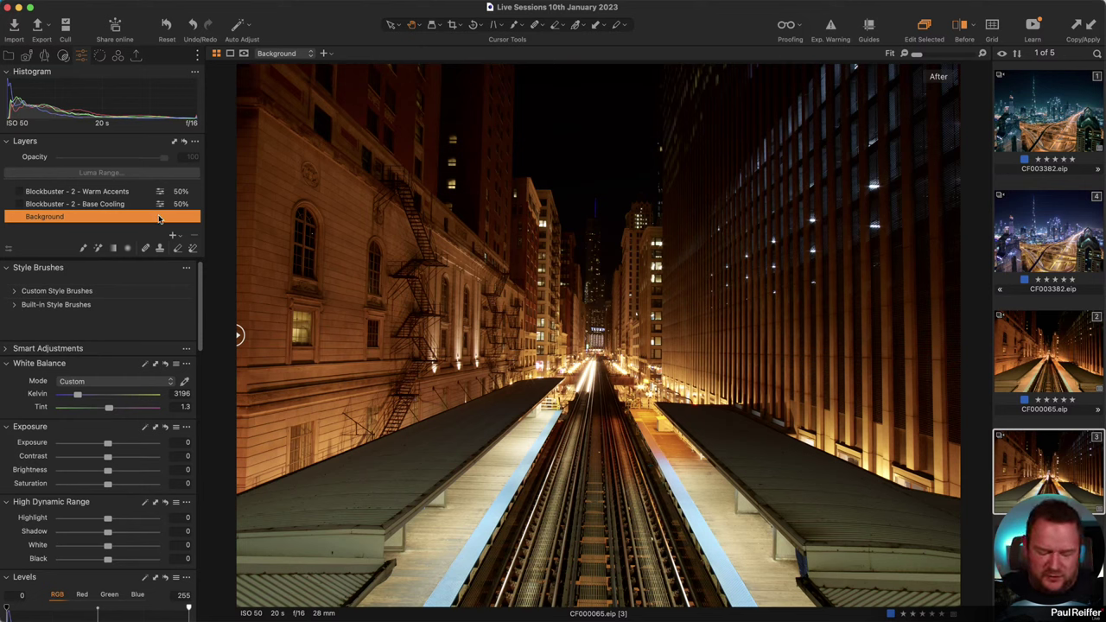
left_click(63, 55)
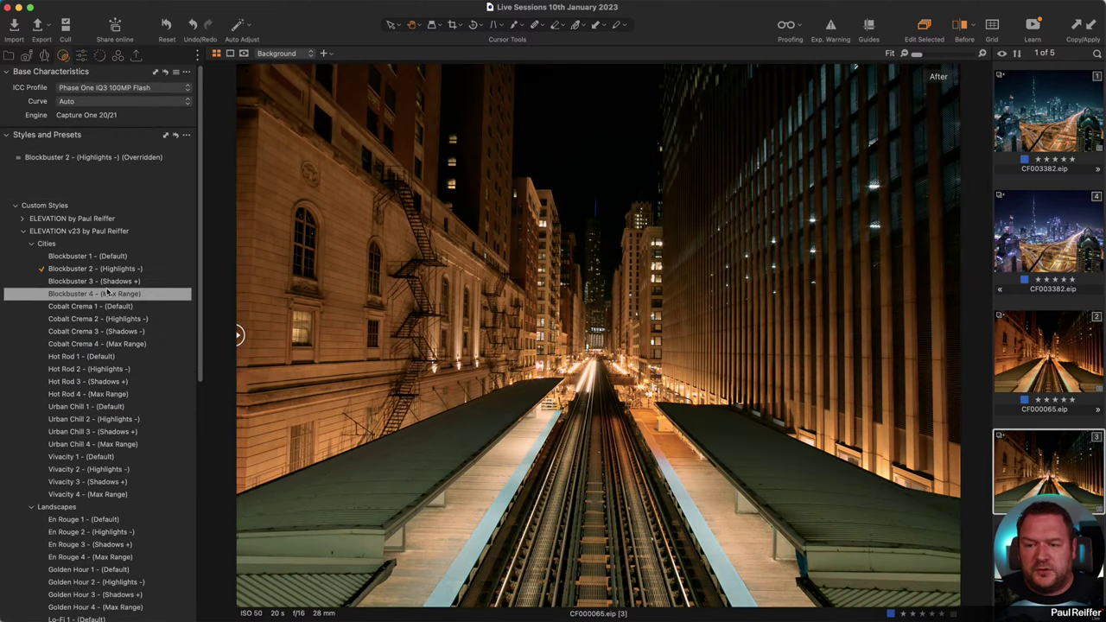
Replace Blockbuster 2 with Hot Rod 4 (Max Range) and create a new variant [4]
left_click(100, 269)
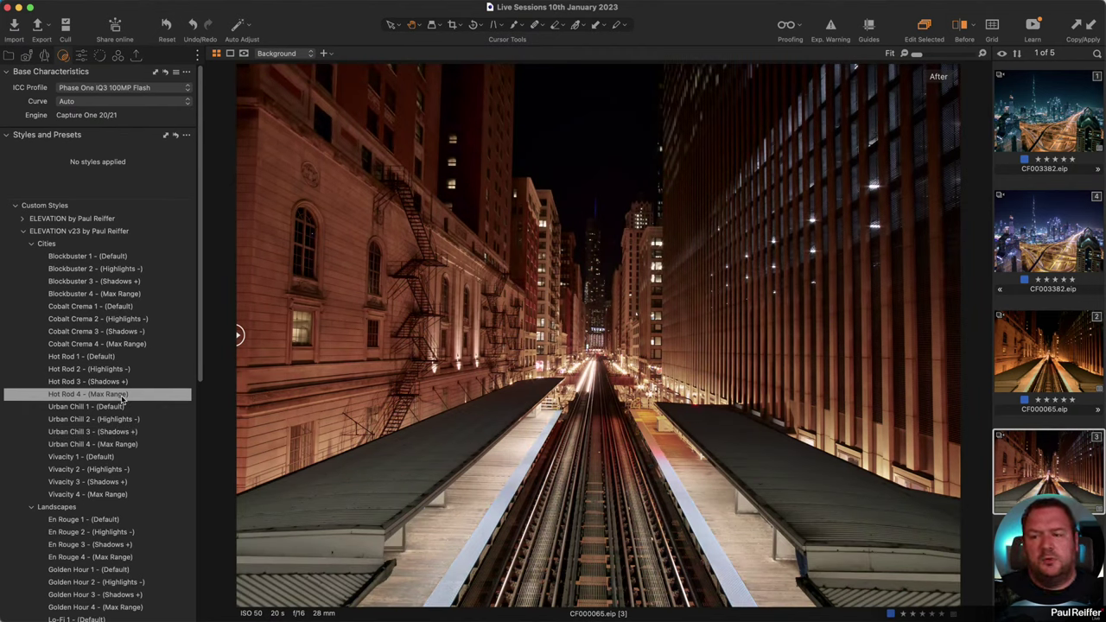
left_click(124, 395)
right_click(1046, 467)
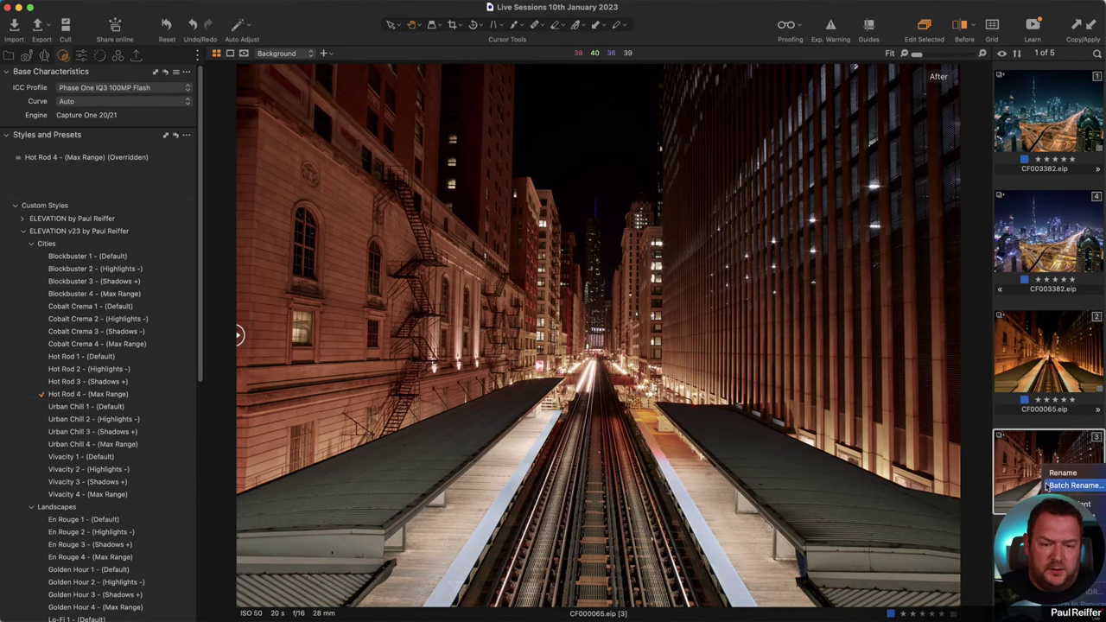
left_click(1077, 516)
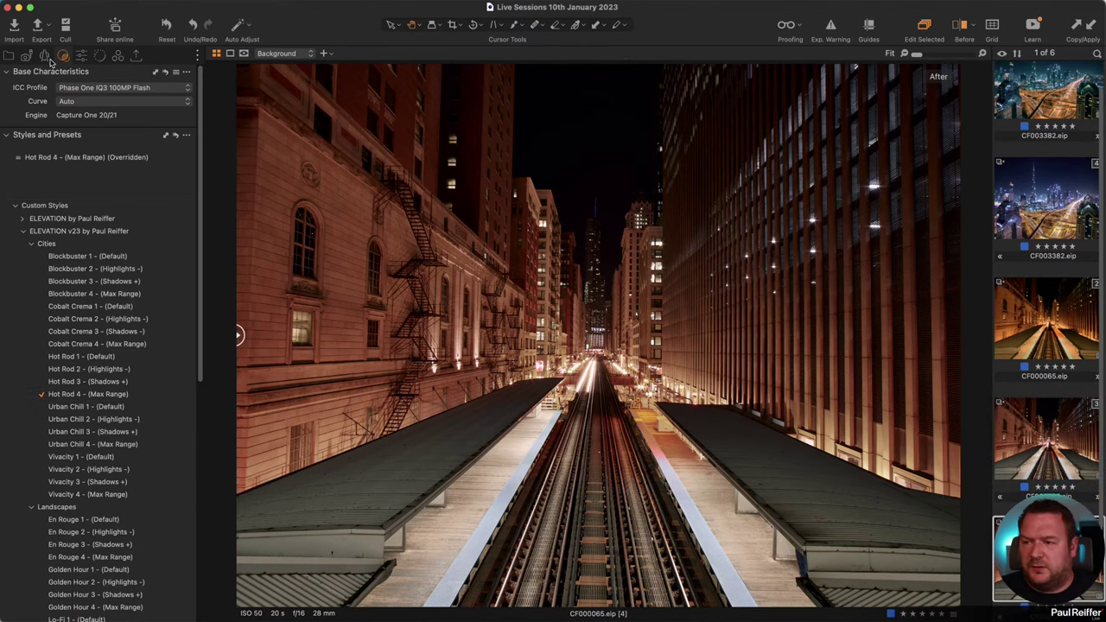
Reset variant [4]'s white balance to default and show it beside variant [3]
left_click(81, 55)
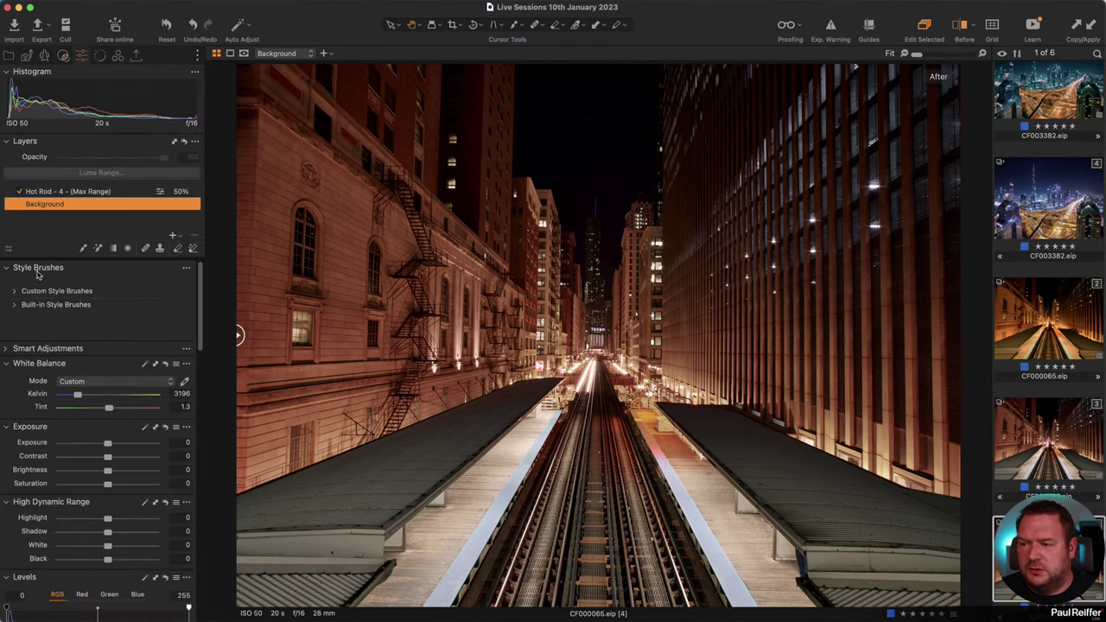
left_click(165, 364)
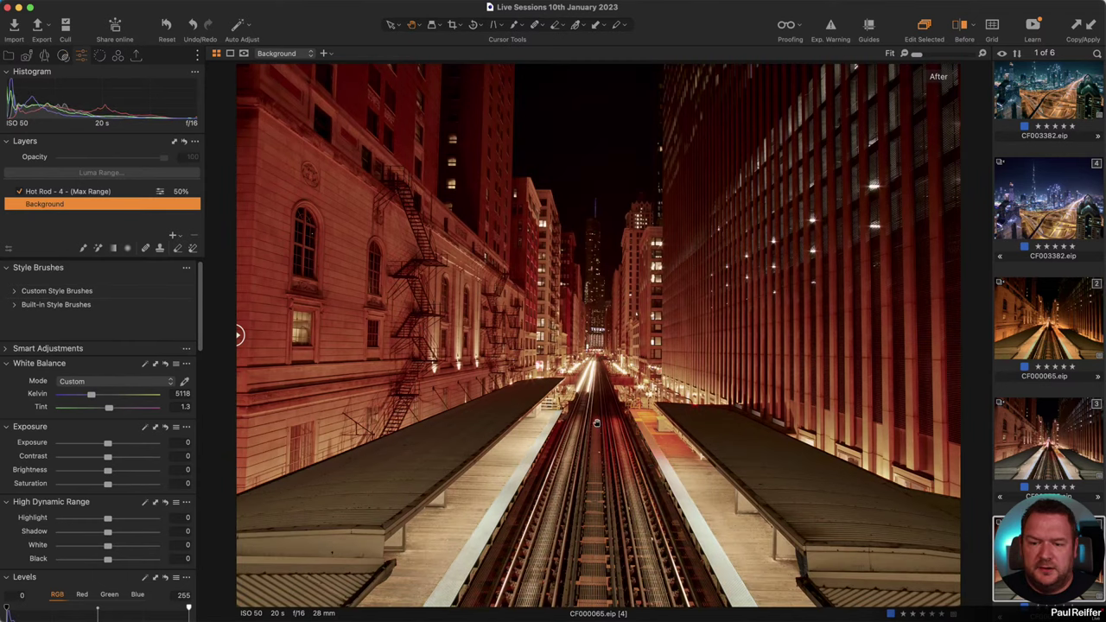
left_click(1033, 443, "super")
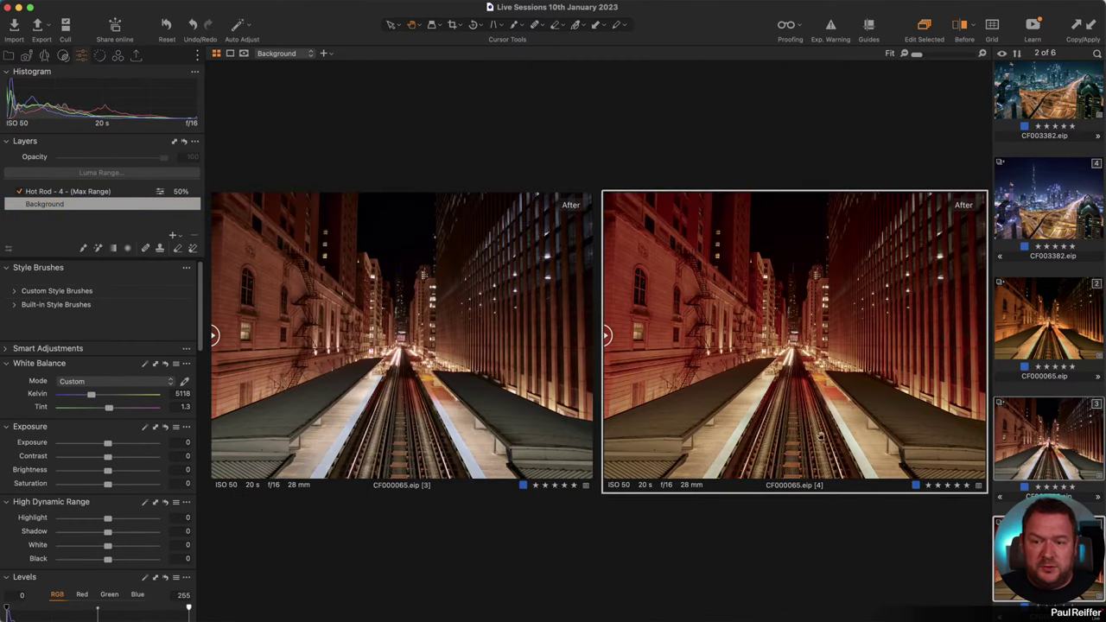
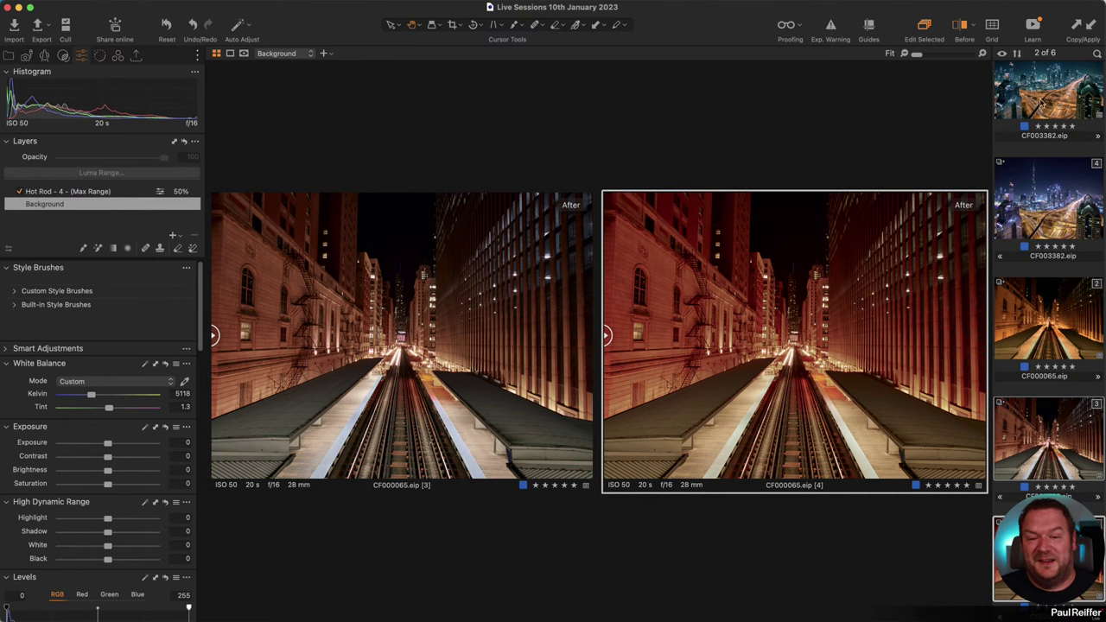
Review the blue and teal Dubai variants, then the warm and Hot Rod train-track variants
left_click(1056, 184)
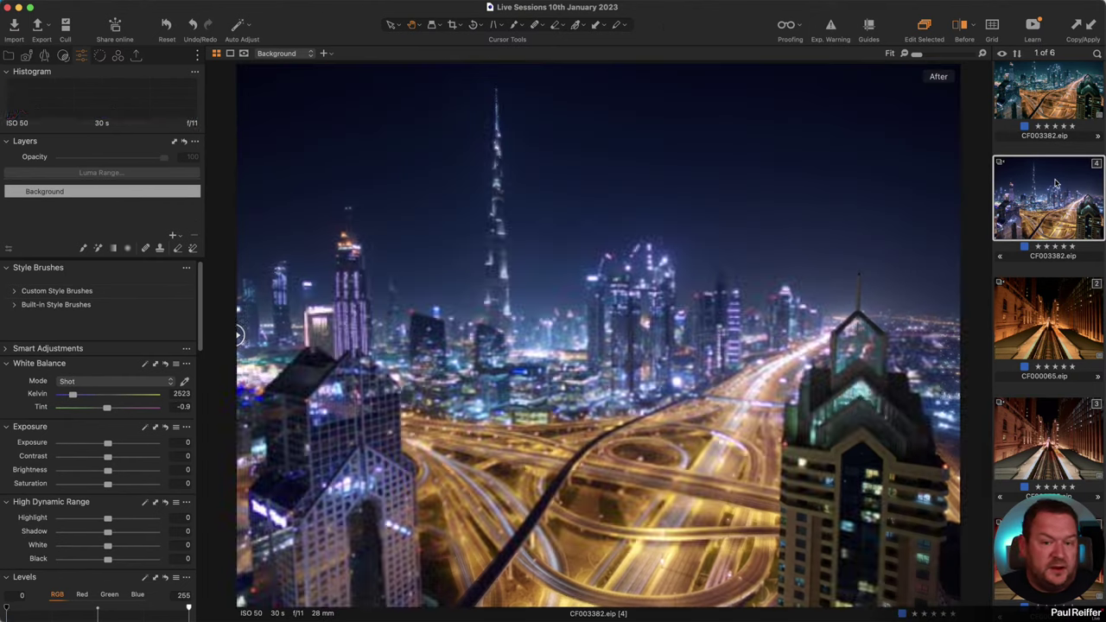
left_click(1058, 87)
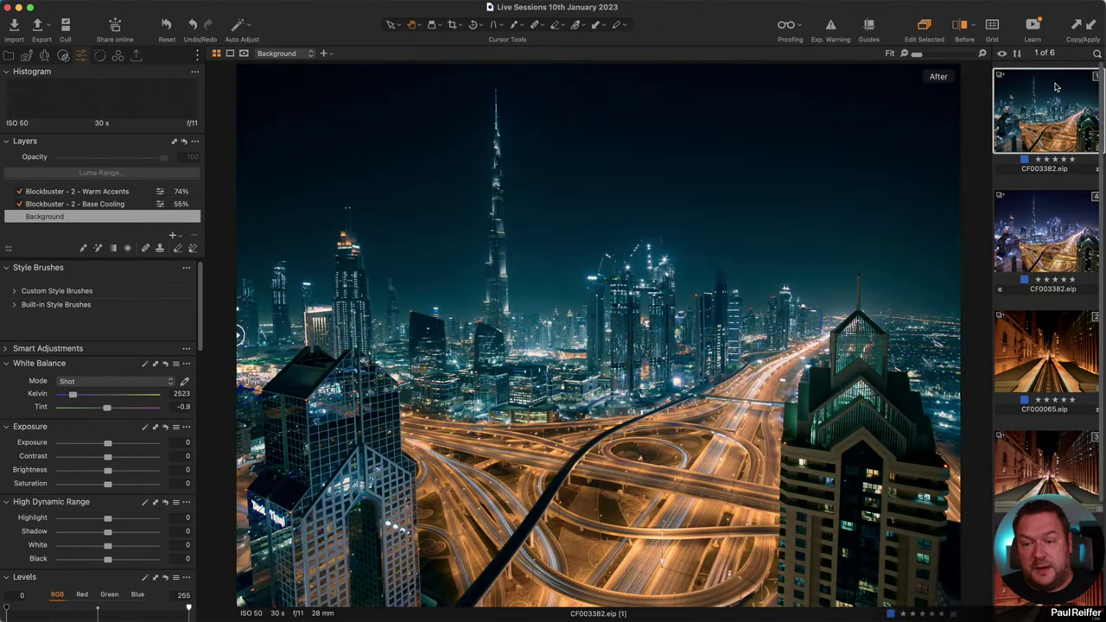
left_click(1058, 370)
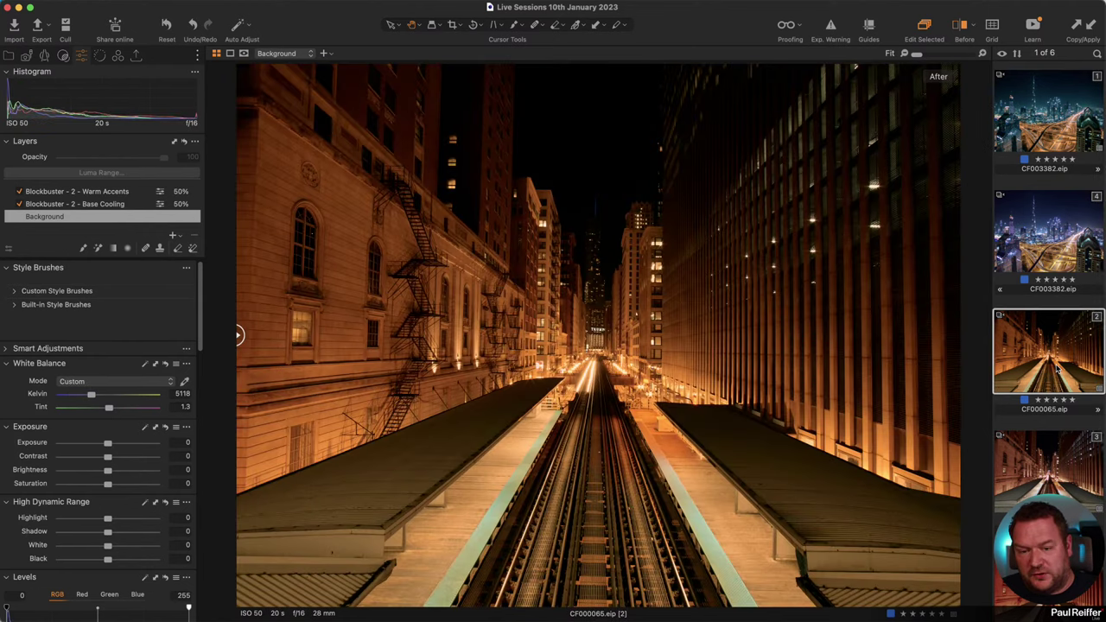
left_click(1046, 478)
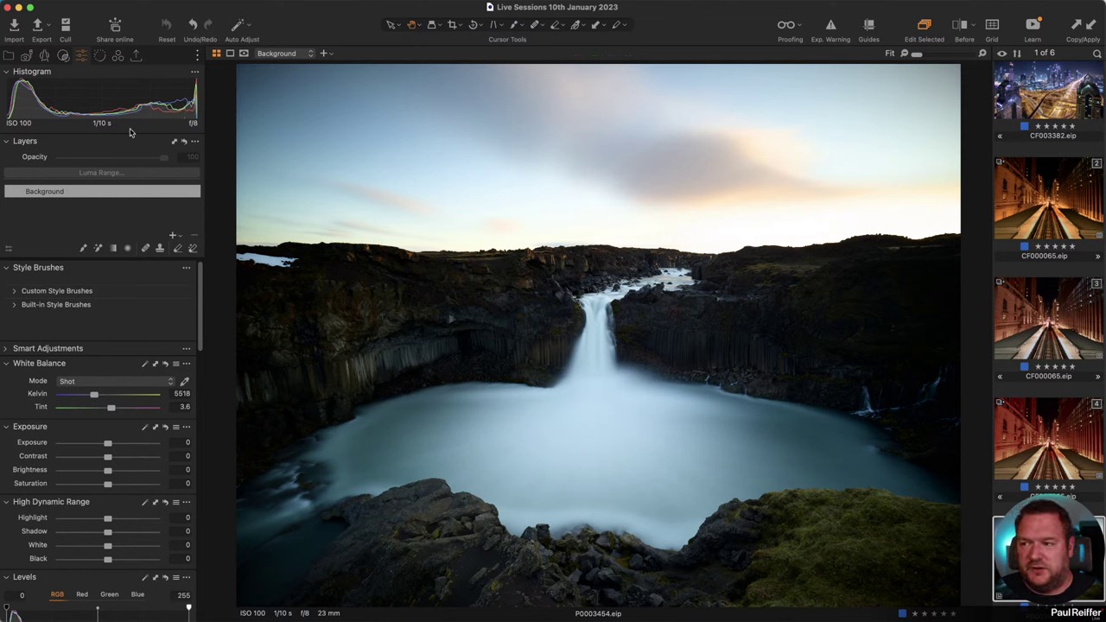
Apply the ELEVATION v23 Landscapes style Golden Hour 2 (Highlights -) to the waterfall photo
left_click(64, 55)
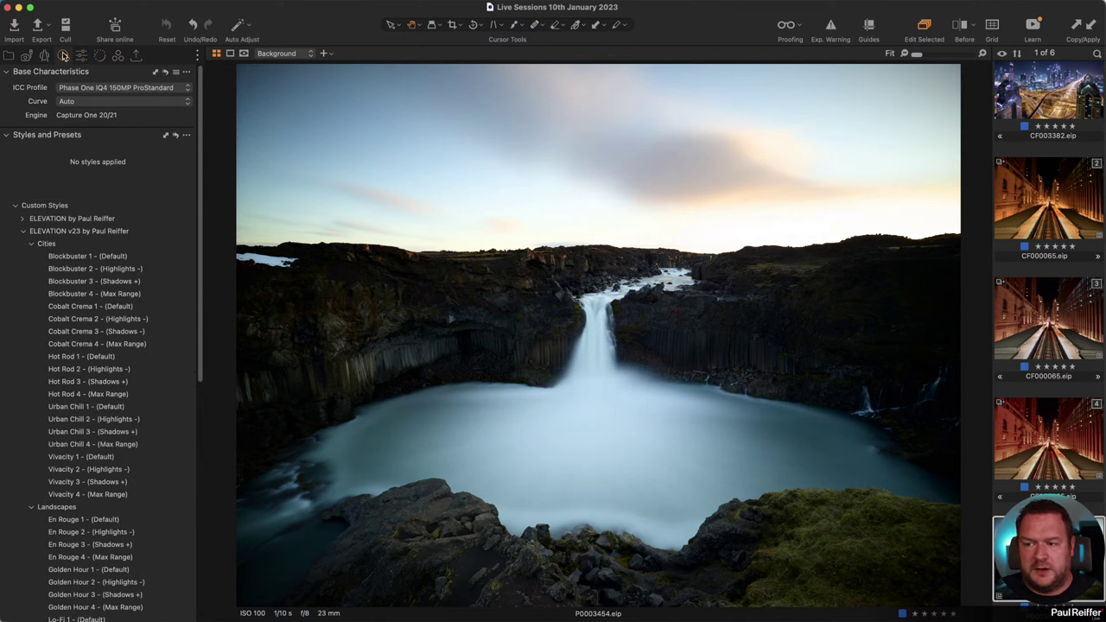
left_click(32, 245)
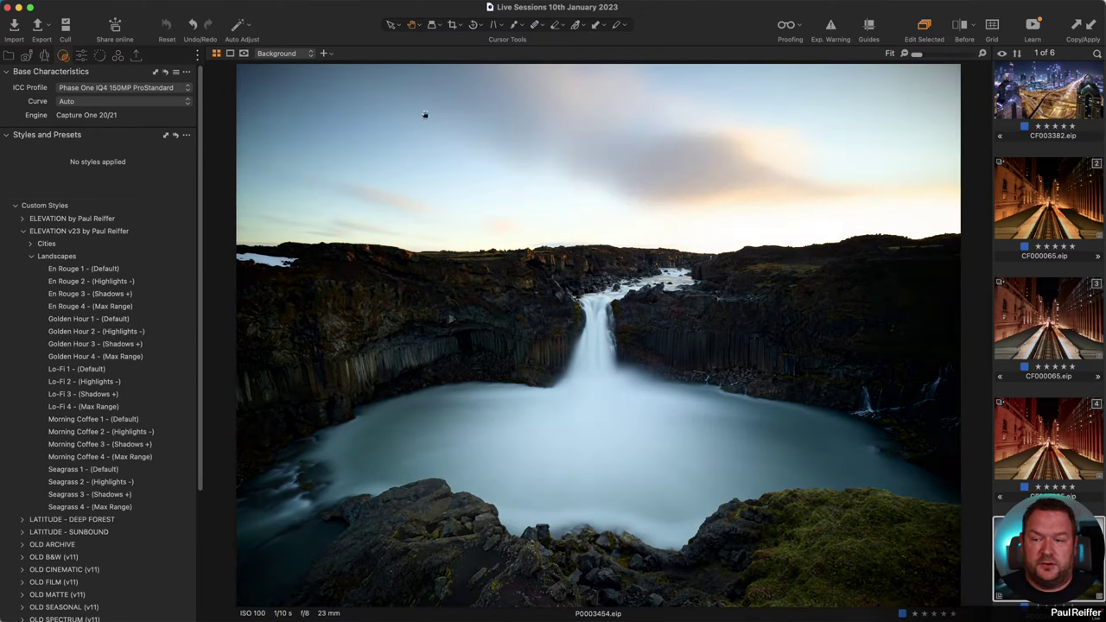
left_click(81, 56)
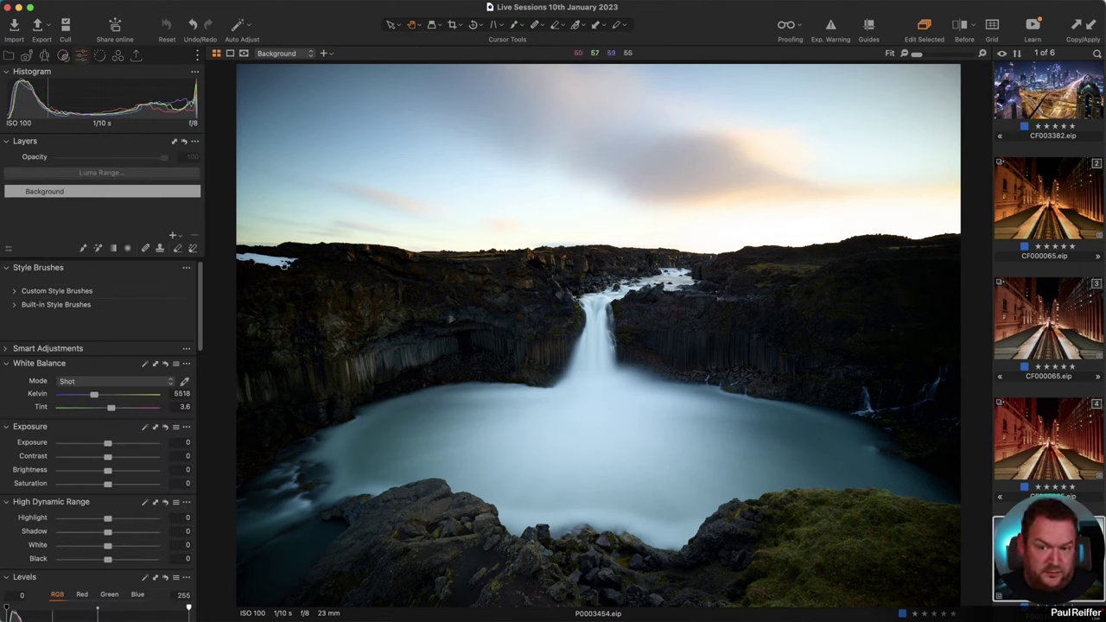
left_click(62, 57)
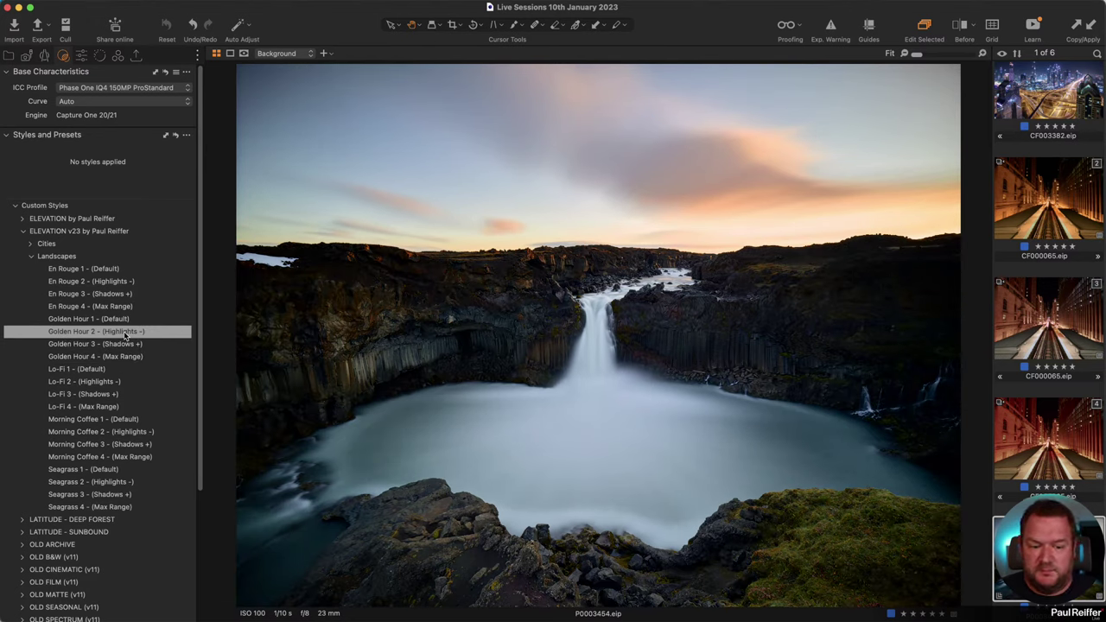
left_click(125, 332)
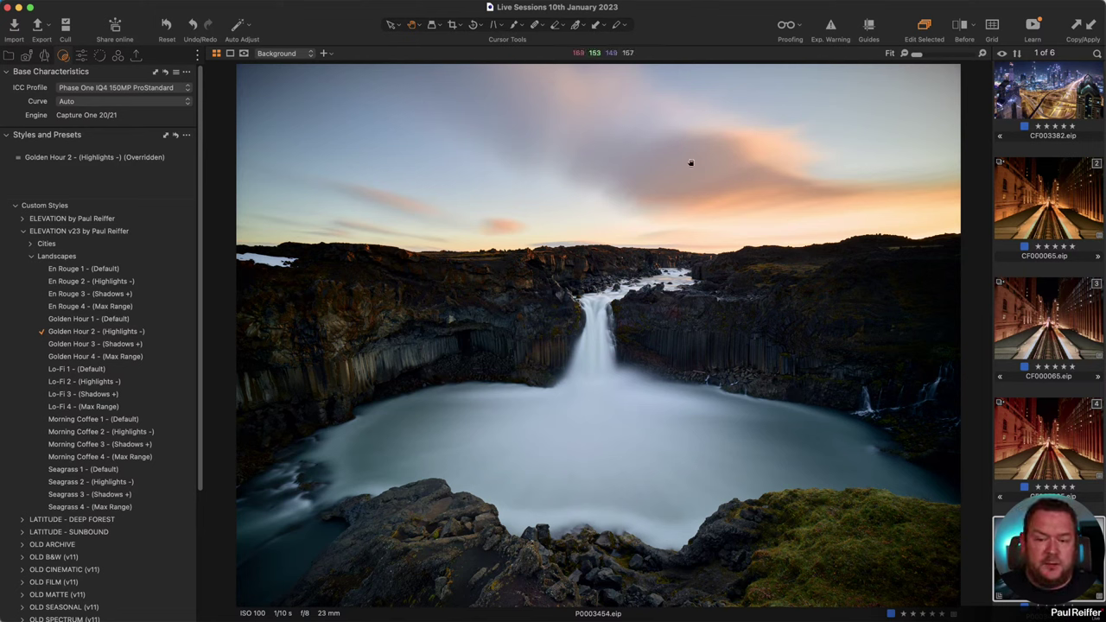
Compare the styled waterfall with the original in split view, zooming to 100% on the moss and back
key("y")
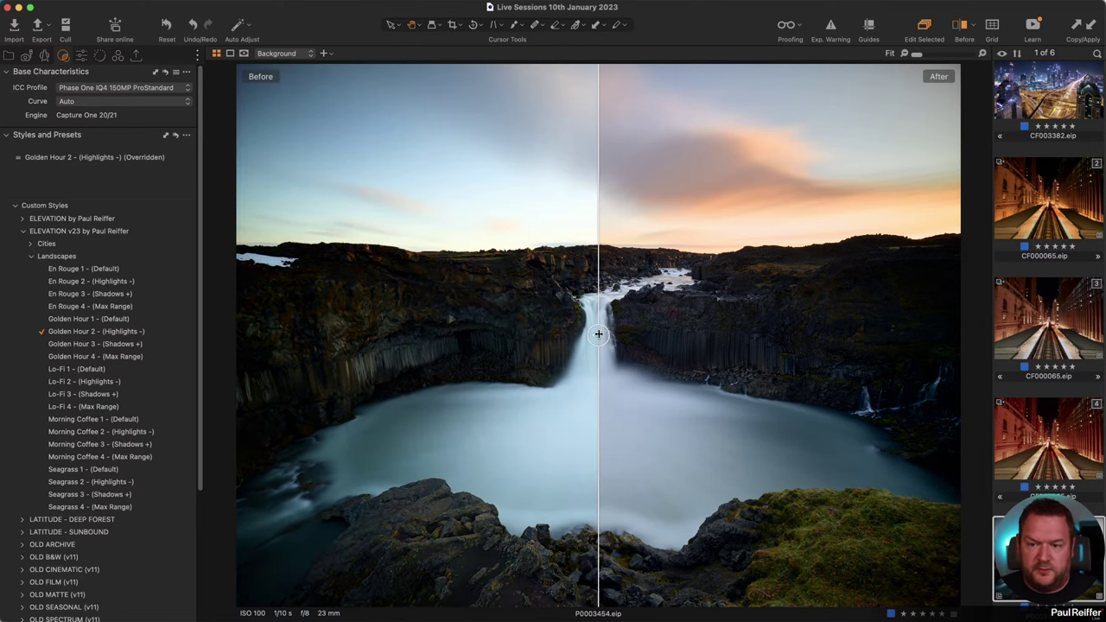
left_click_drag(600, 291, 201, 306)
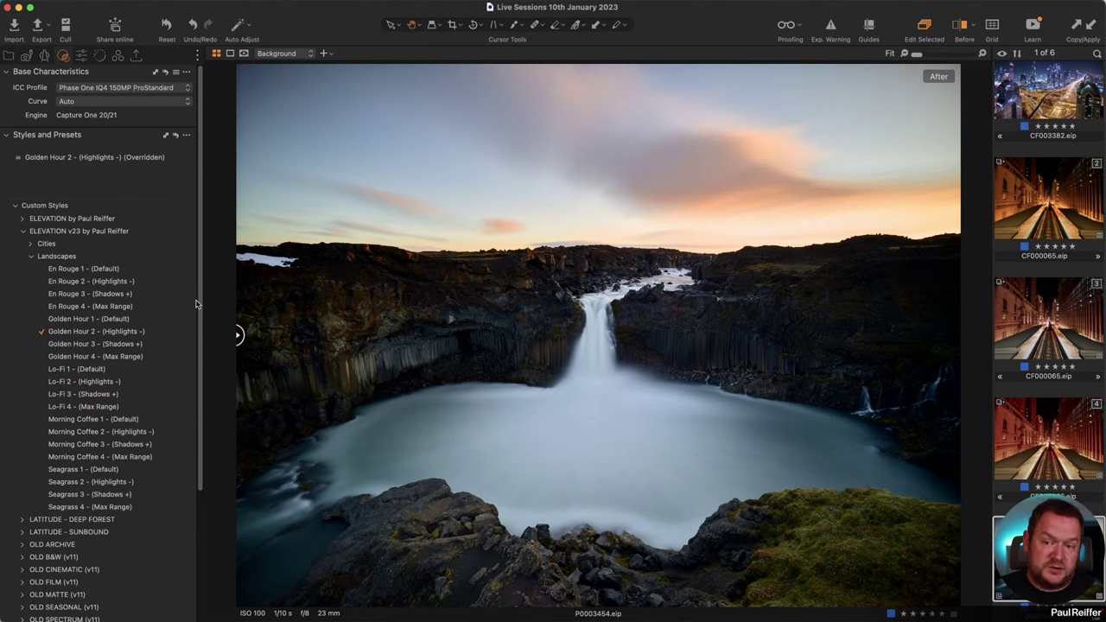
left_click_drag(239, 336, 660, 435)
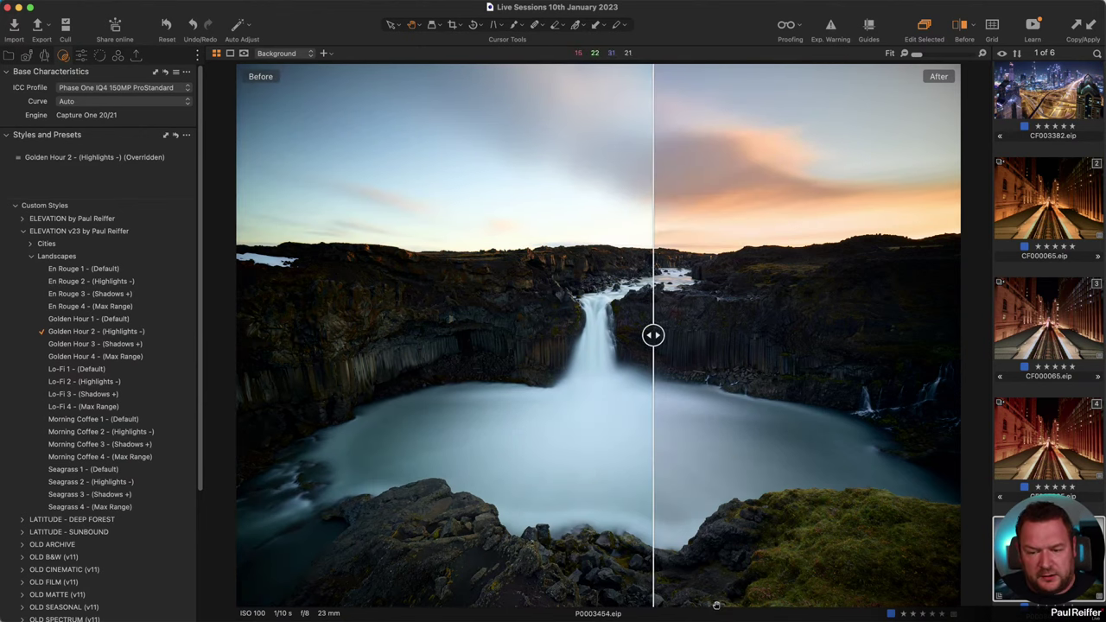
double_click(757, 552)
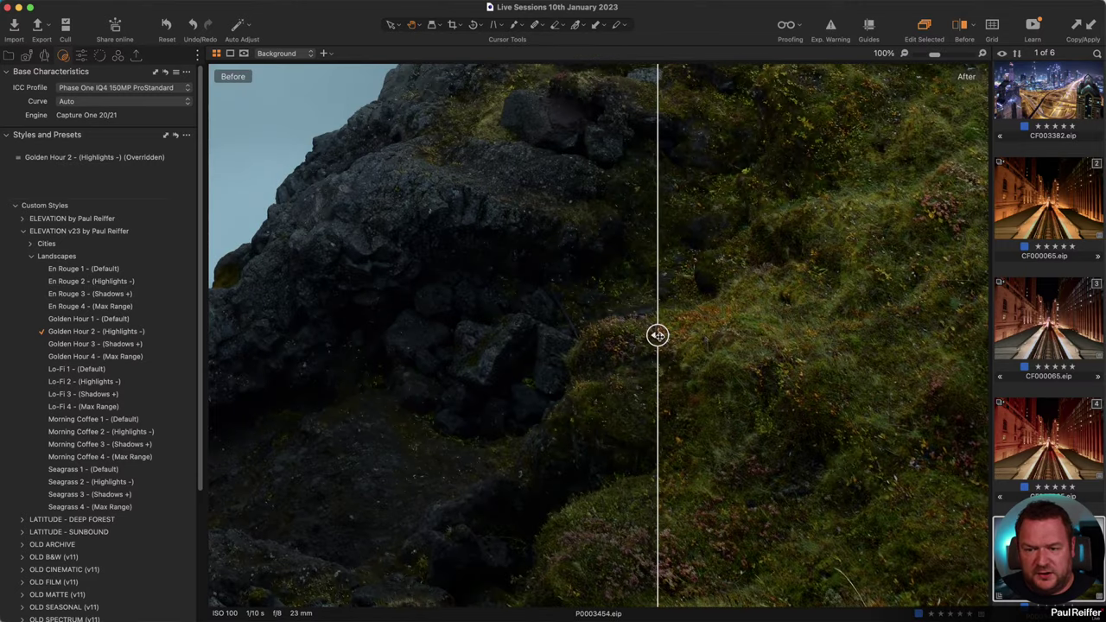
left_click_drag(657, 336, 244, 373)
double_click(465, 321)
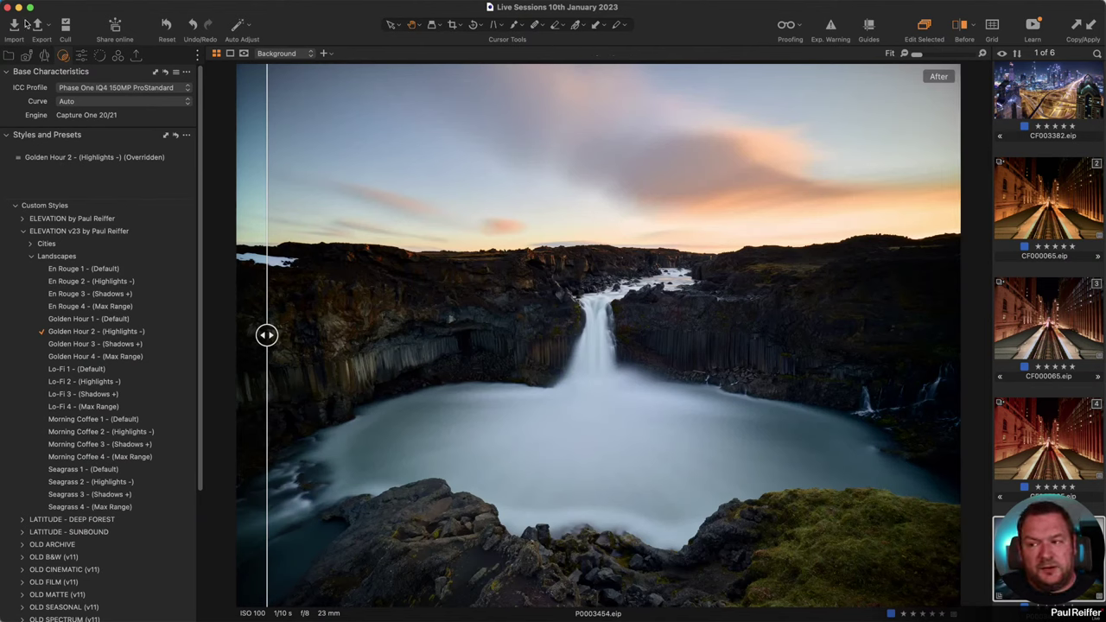
key("super+alt+5")
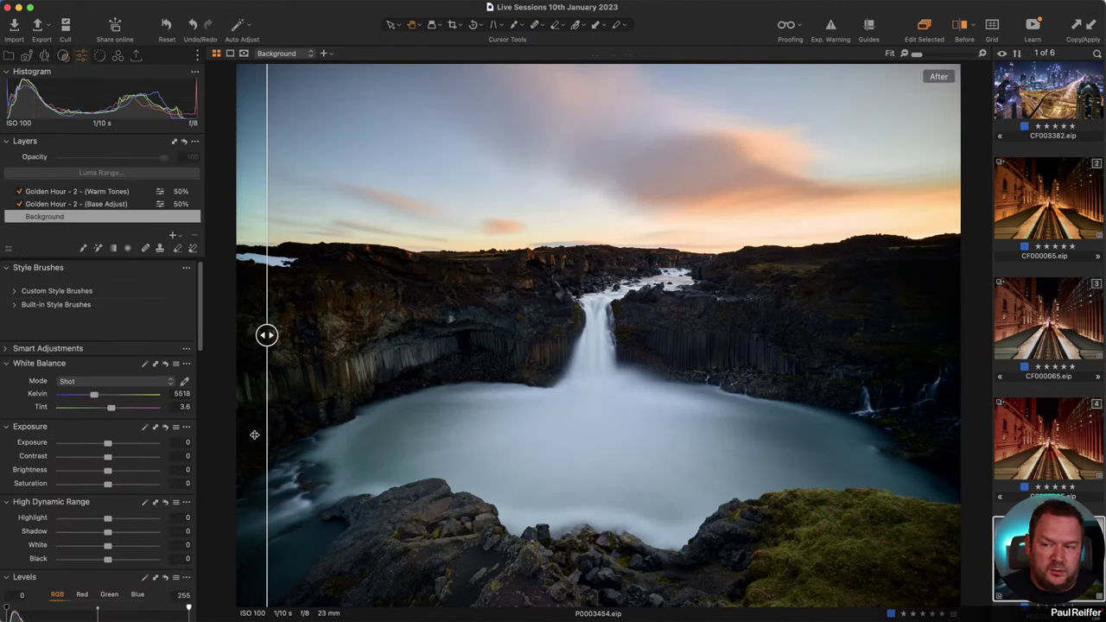
Switch the Color Editor to its Basic per-colour sliders and show the colour tools
scroll(127, 493, "down", 10)
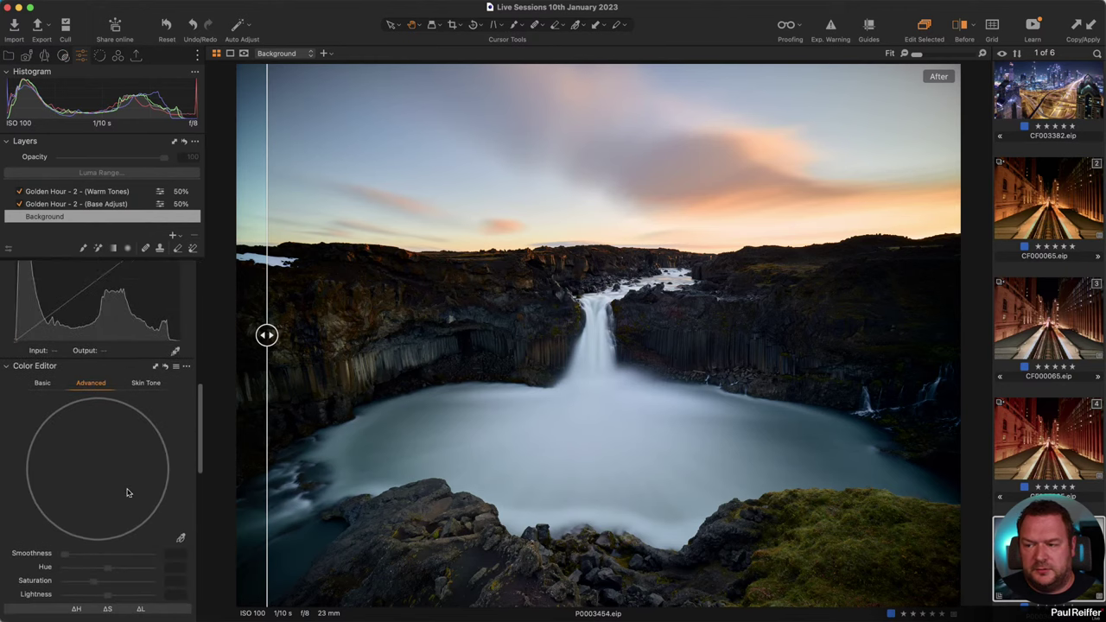
scroll(100, 400, "down", 10)
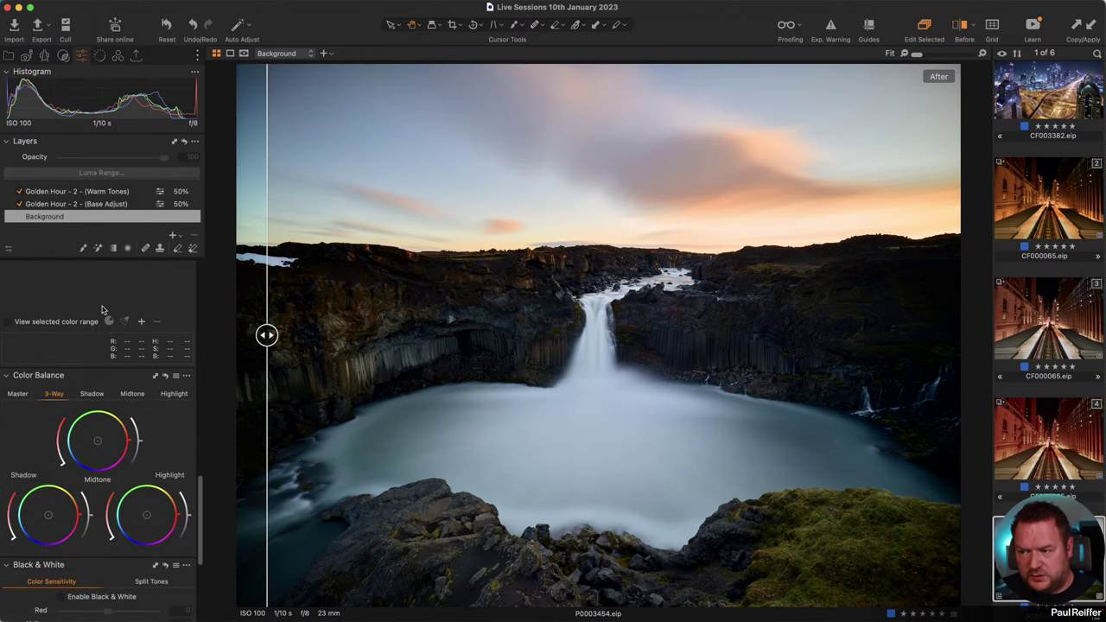
scroll(107, 331, "up", 8)
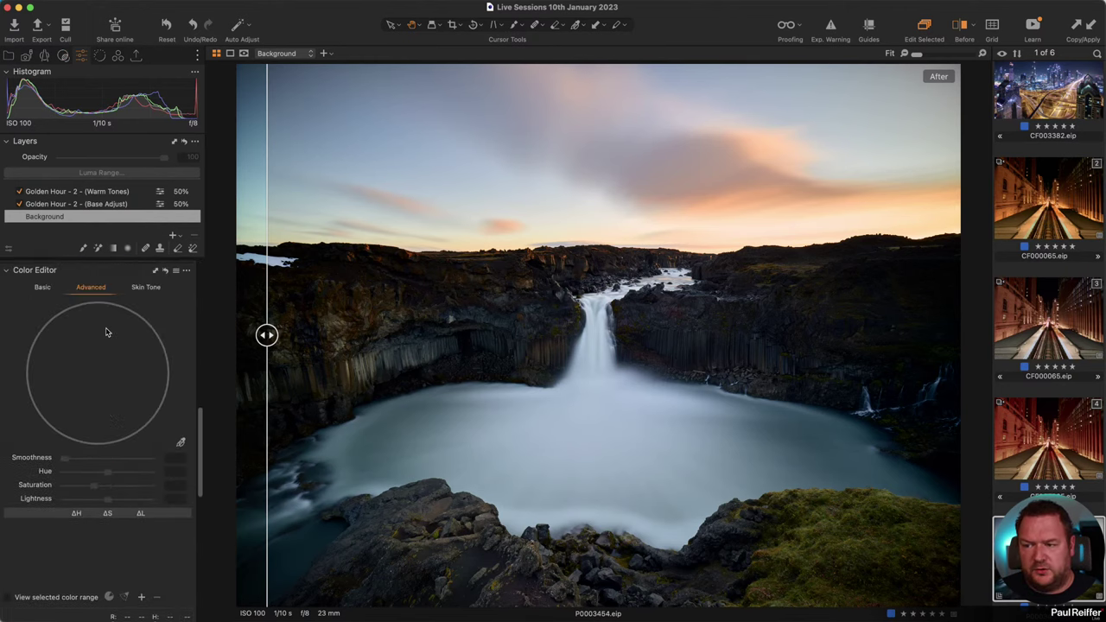
left_click(42, 401)
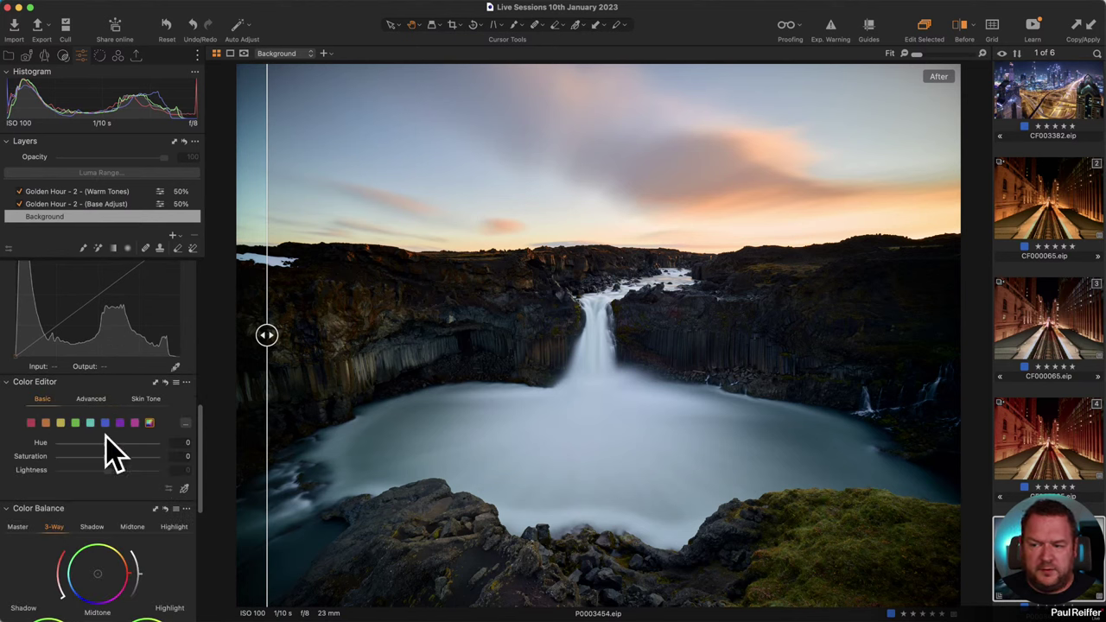
left_click(119, 57)
Show the tool tabs with icons and text, then return them to compact icons only
left_click(197, 55)
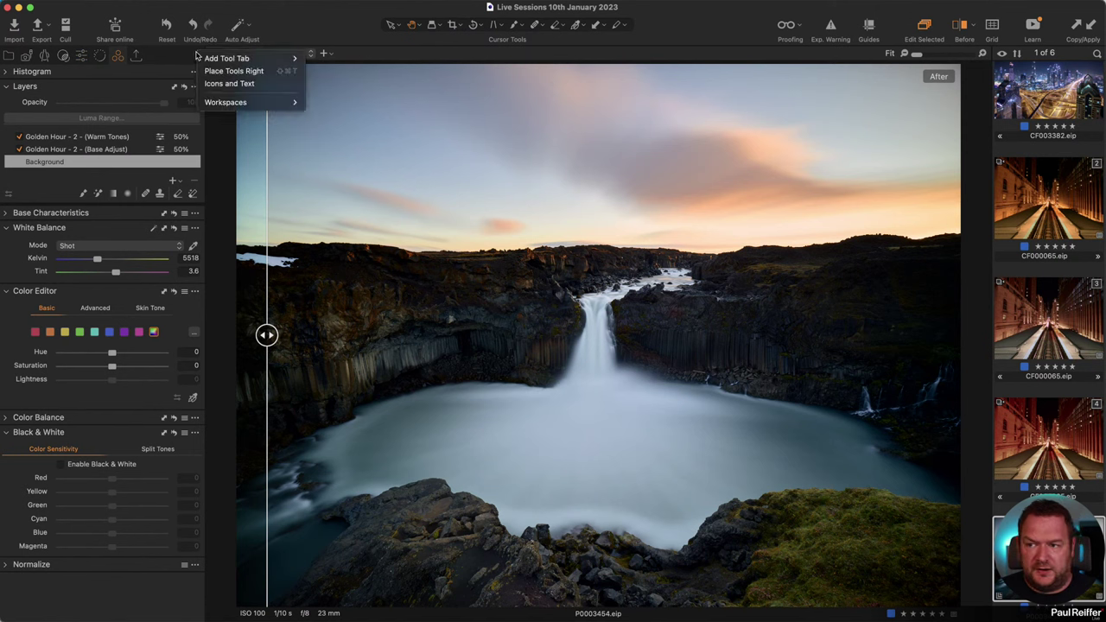
mouse_move(230, 58)
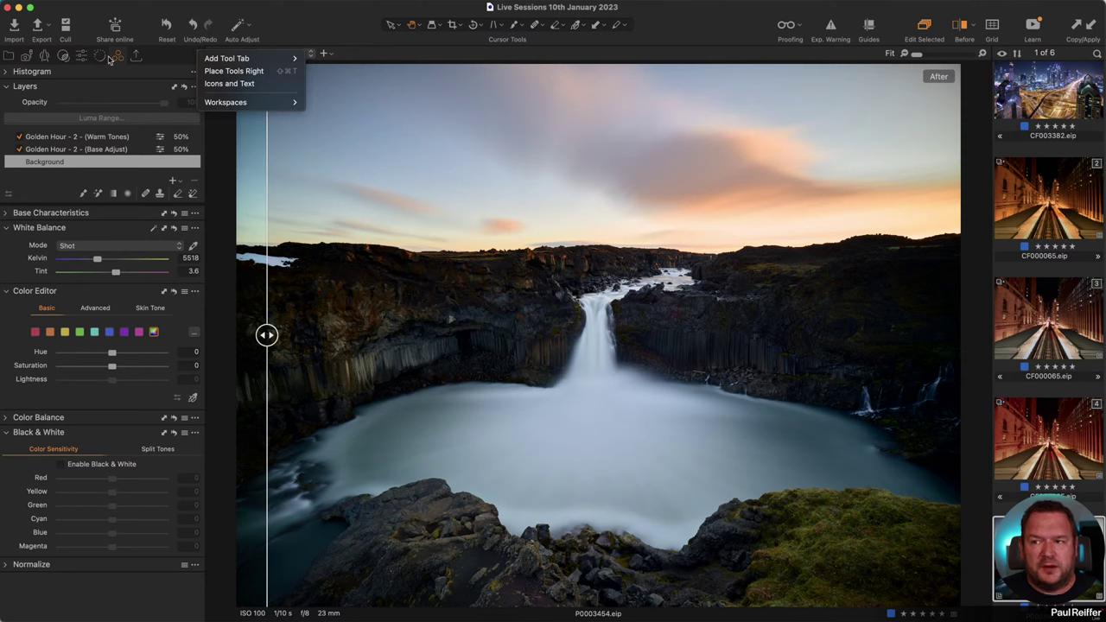
left_click(244, 85)
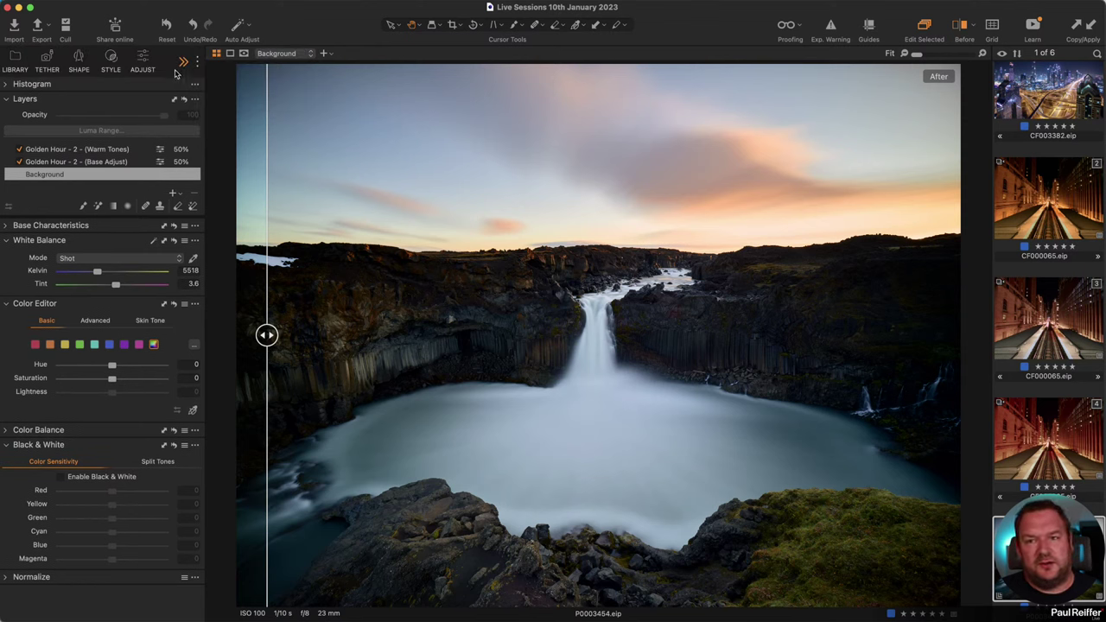
left_click(197, 62)
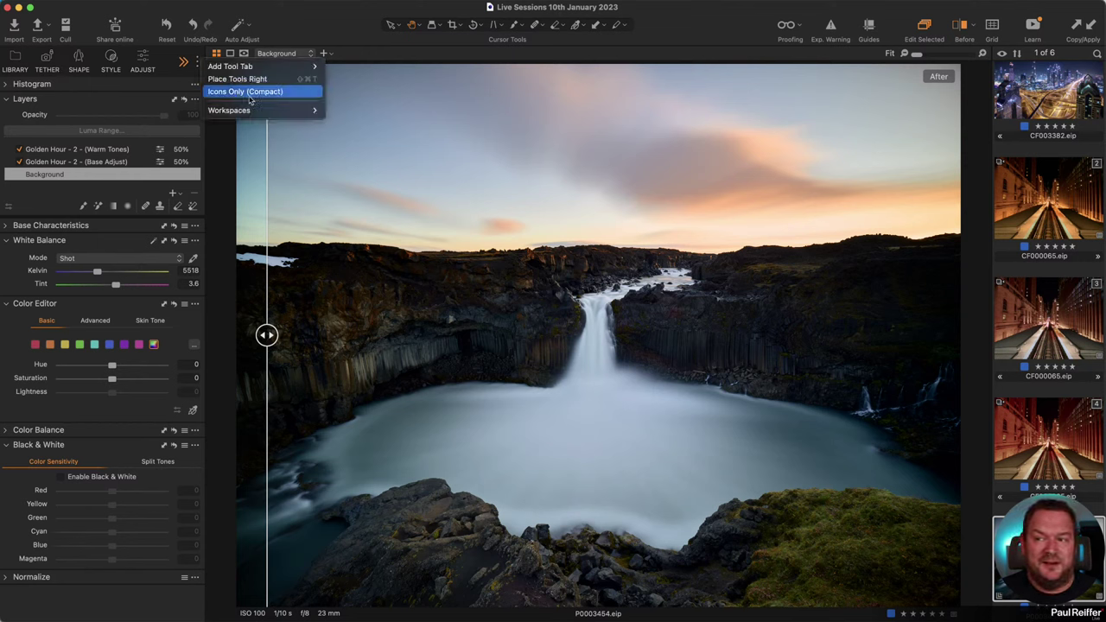
left_click(243, 93)
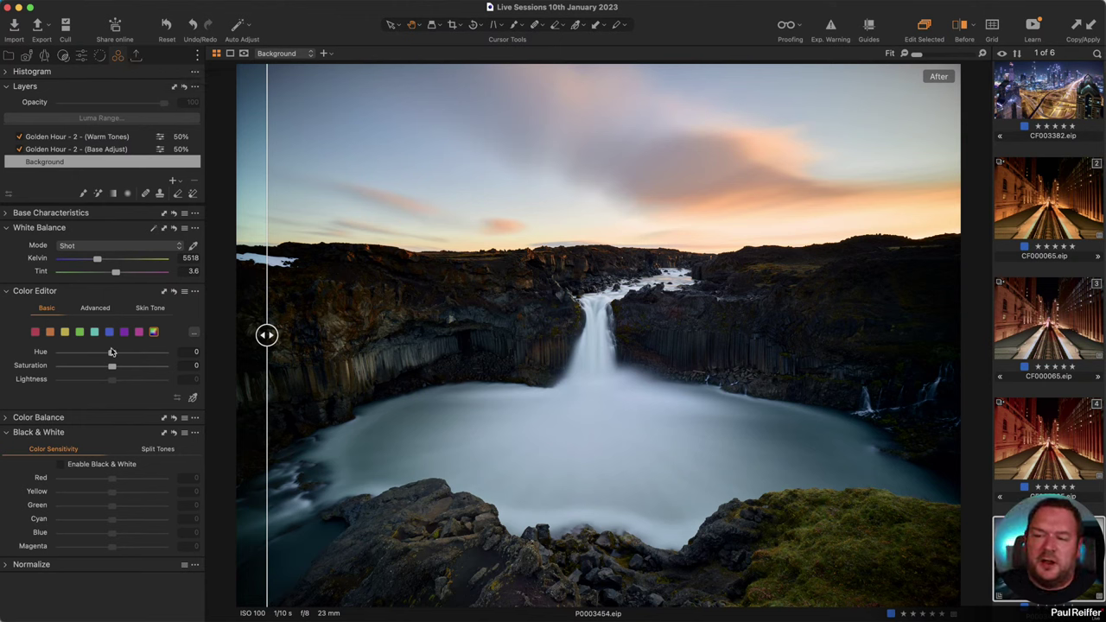
Sample the moss colour and shift its hue to 26.4, briefly resetting then restoring it
left_click(193, 398)
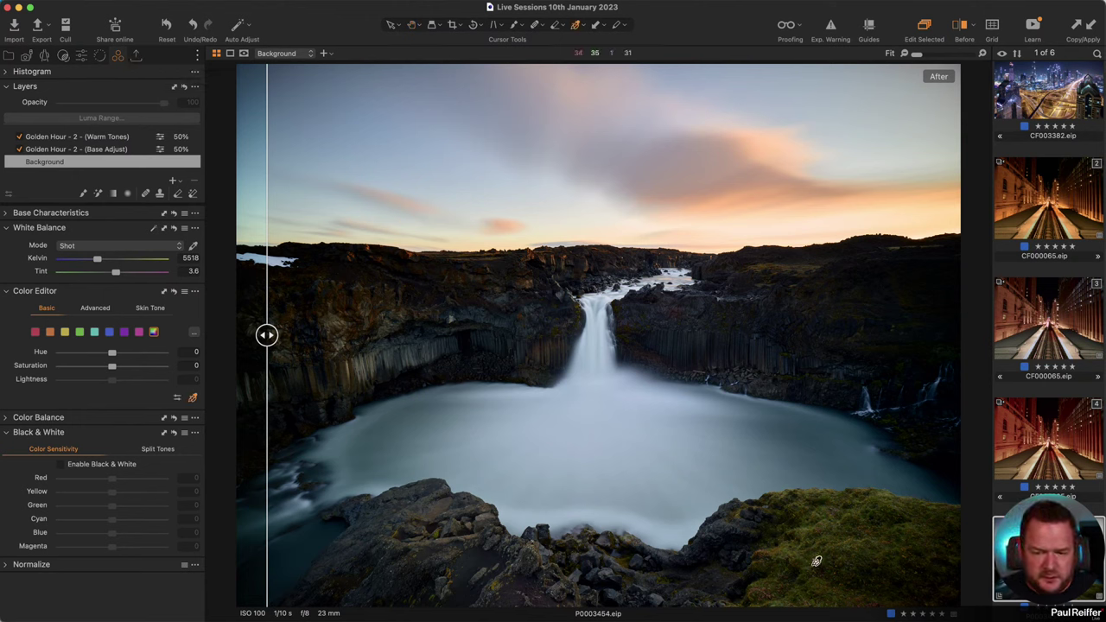
left_click(770, 551)
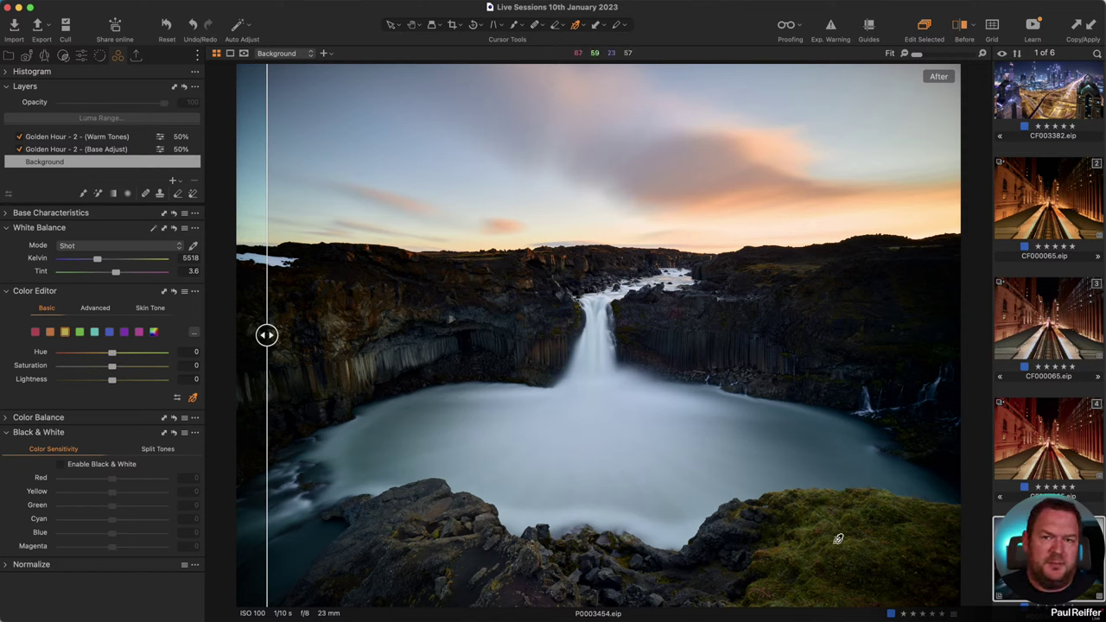
left_click_drag(113, 357, 159, 358)
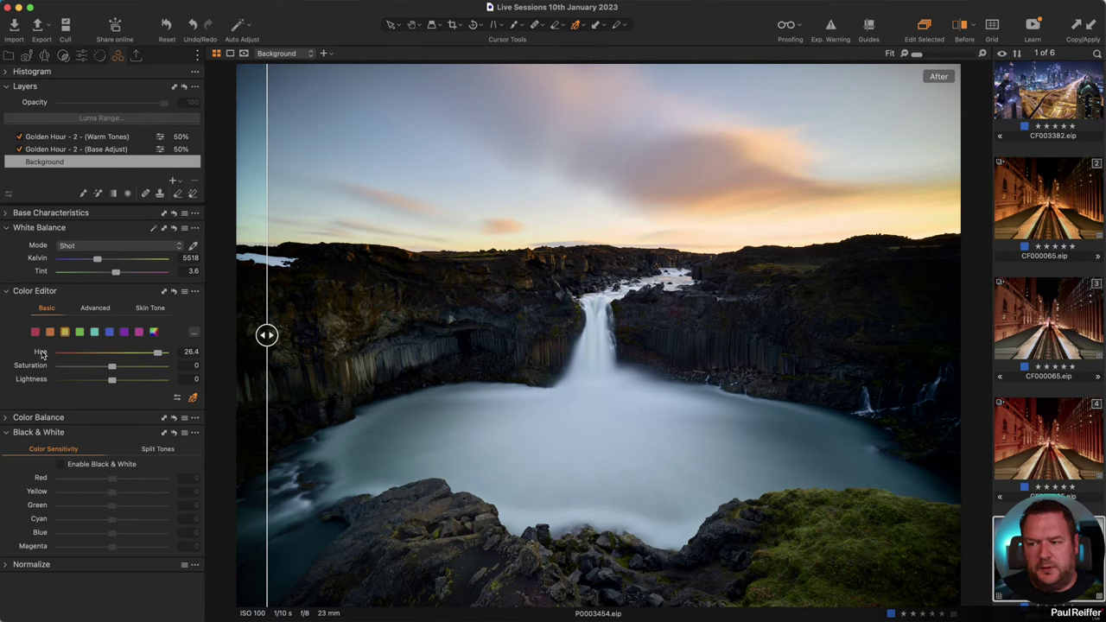
double_click(40, 353)
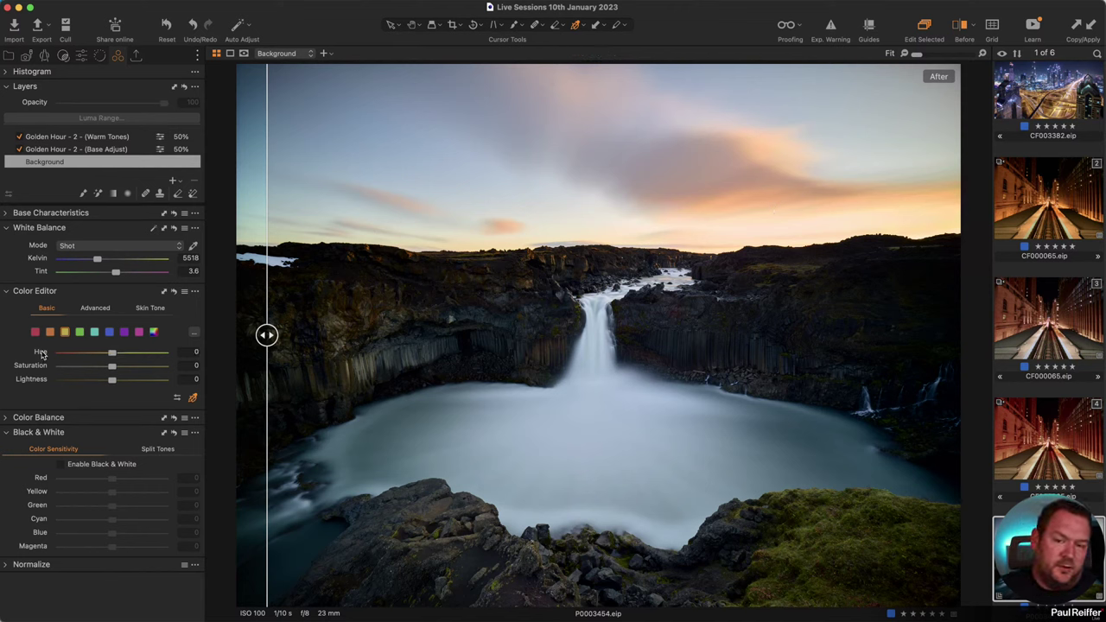
key("super+z")
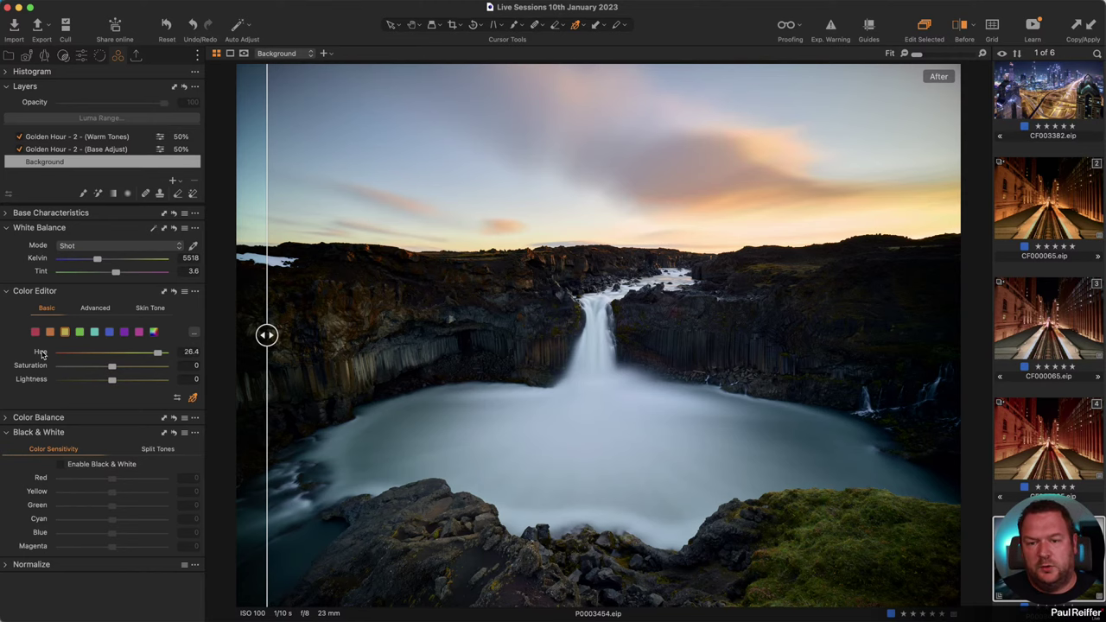
Turn off the before/after comparison, fit the view, and reset the yellow hue to 0
left_click(857, 191)
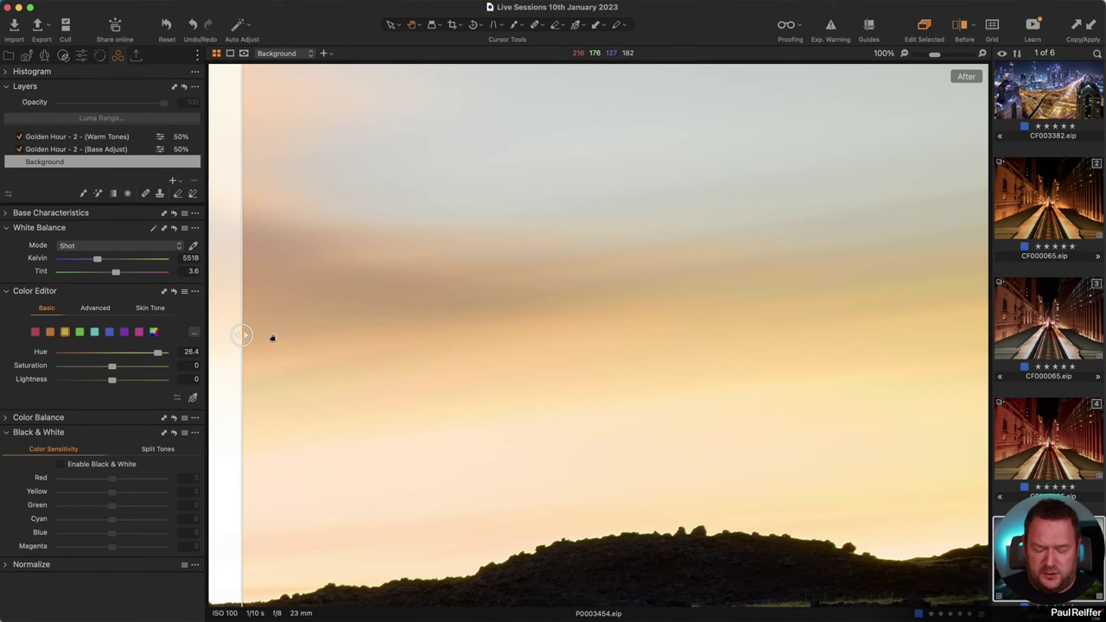
key("y")
left_click(676, 369)
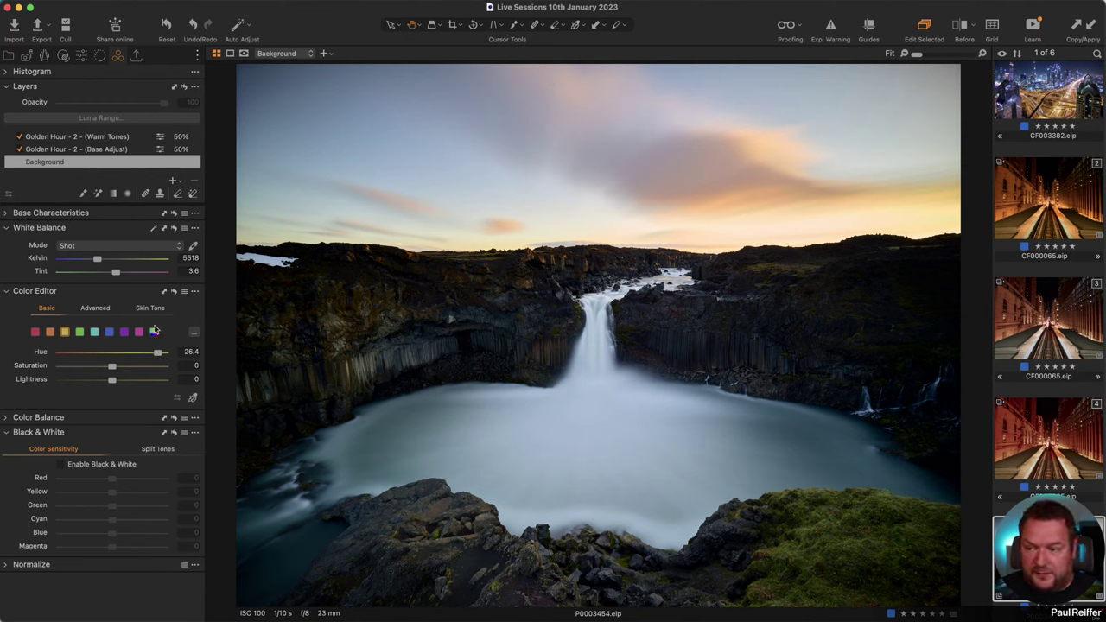
left_click(174, 292)
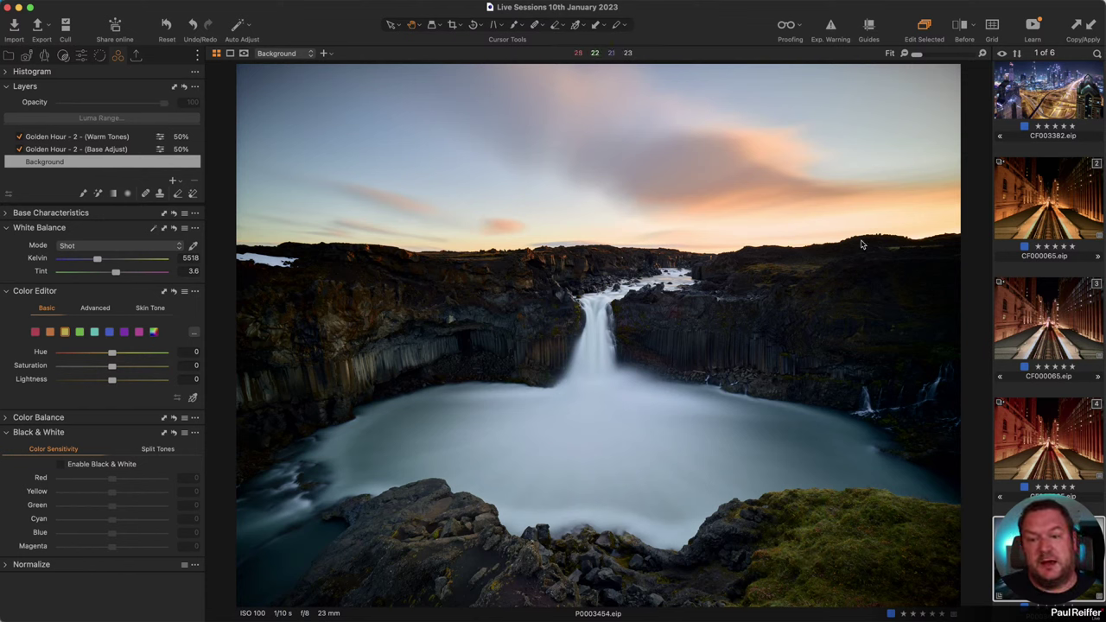
Add a new adjustment layer named 'Grass'
left_click(172, 181)
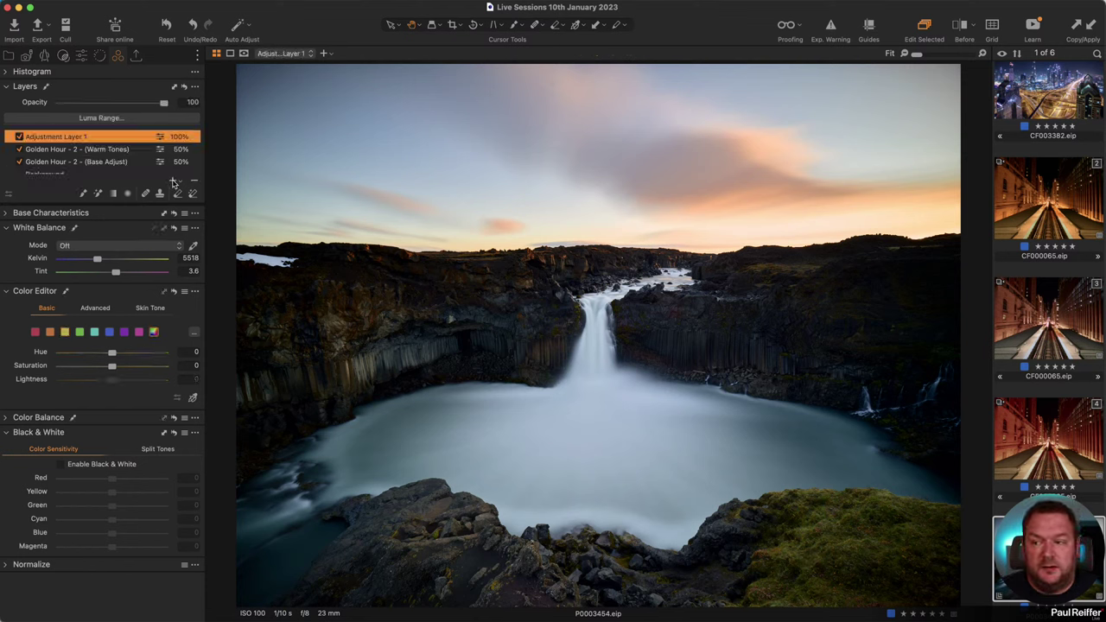
double_click(67, 135)
type("G")
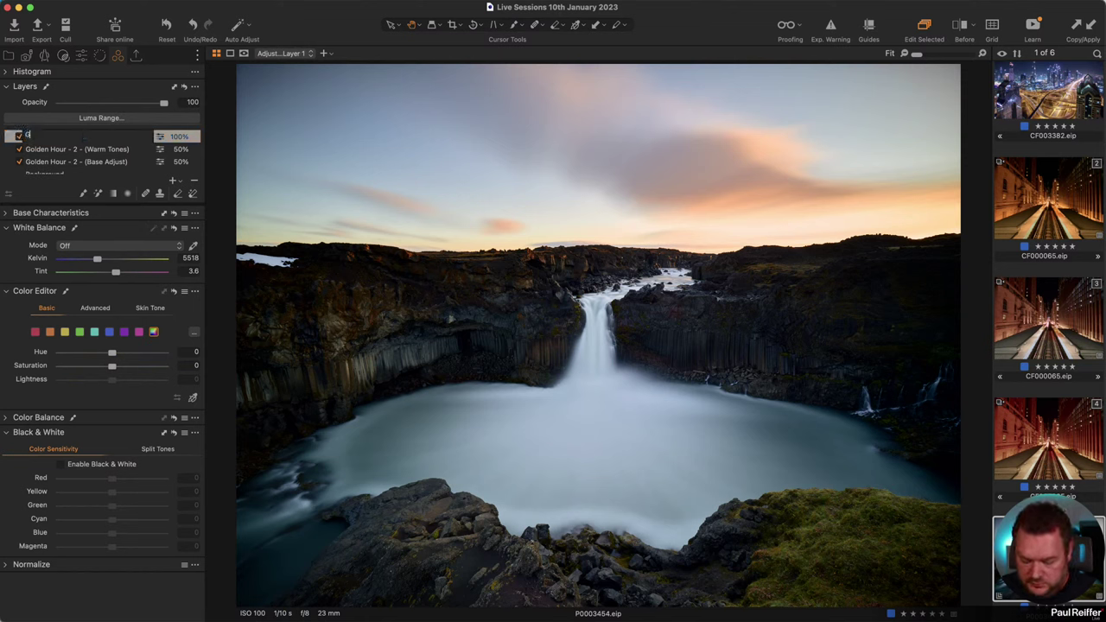
type("rass")
key("Return")
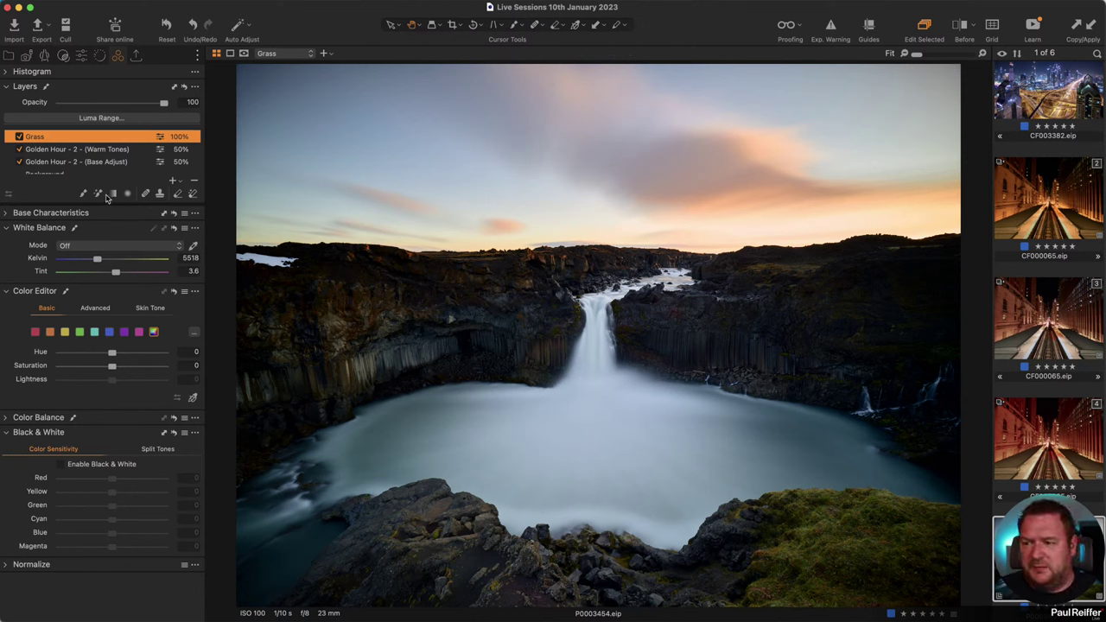
Paint the grass and foreground rocks into the Grass mask with an enlarged Magic Brush
left_click(97, 194)
right_click(638, 372)
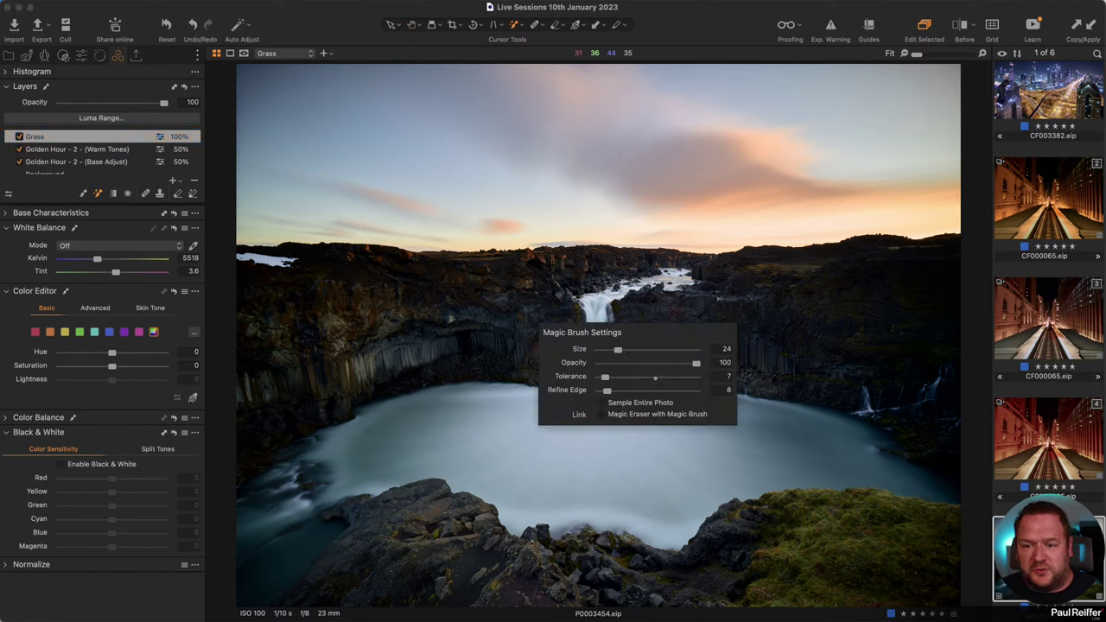
left_click_drag(618, 350, 650, 349)
left_click(774, 528)
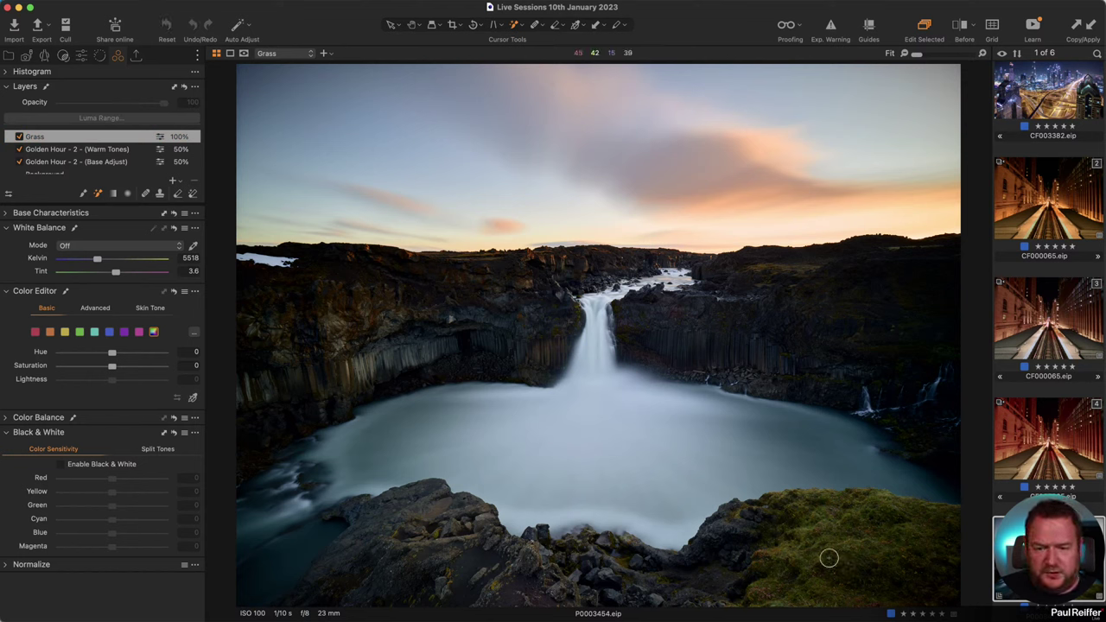
left_click_drag(829, 558, 908, 580)
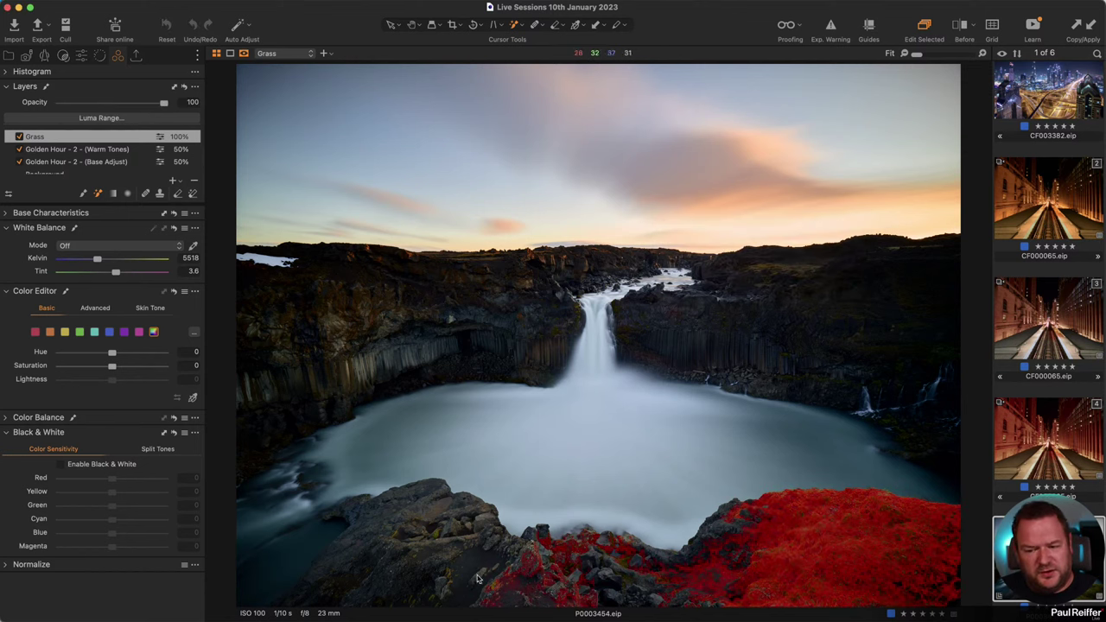
left_click_drag(406, 562, 684, 584)
left_click_drag(567, 588, 553, 584)
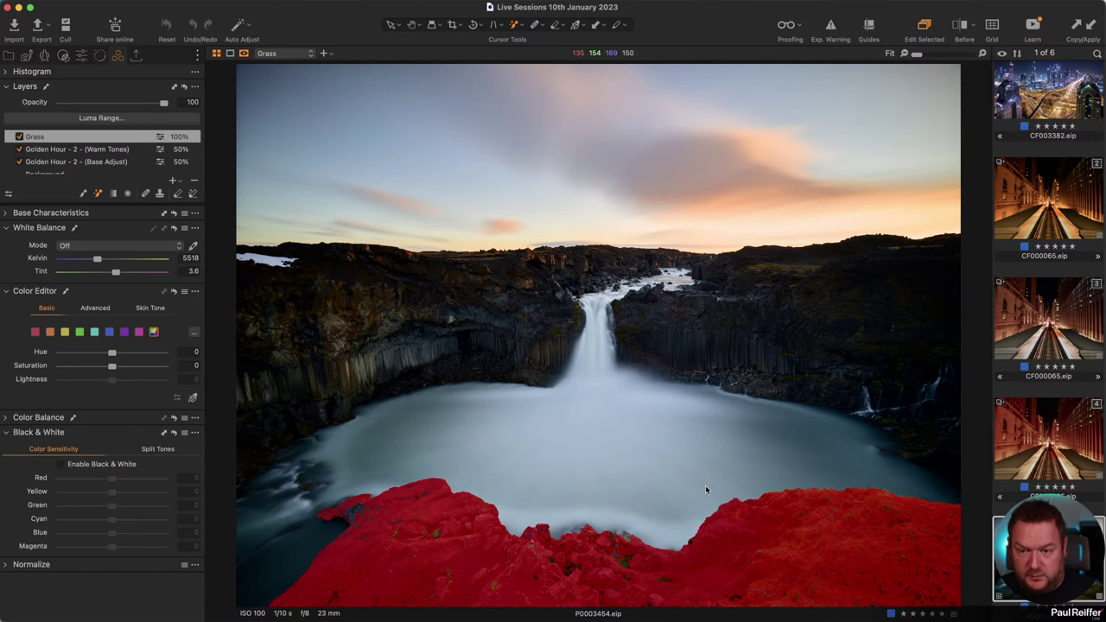
Display the Grass mask in grayscale, leaving the mask display options unchanged
key("alt+m")
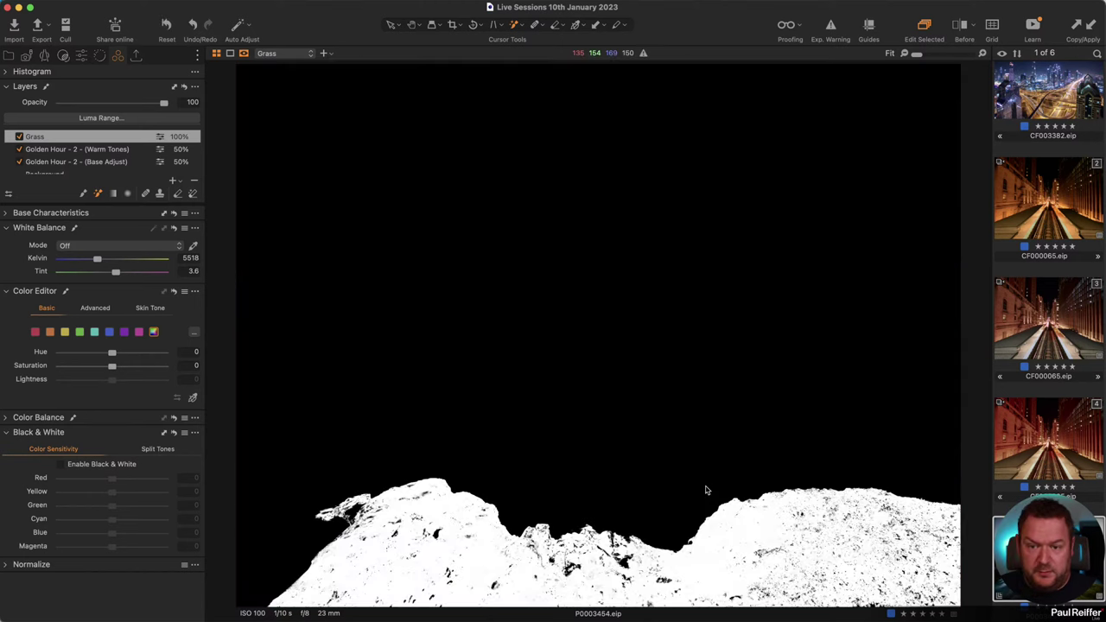
left_click(245, 54)
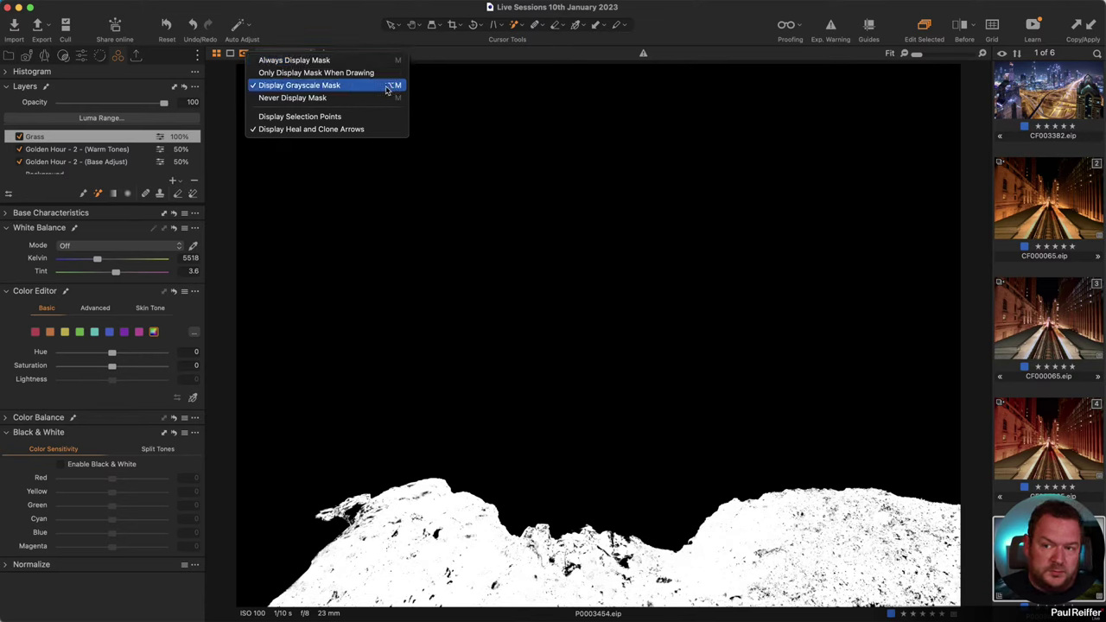
left_click(334, 33)
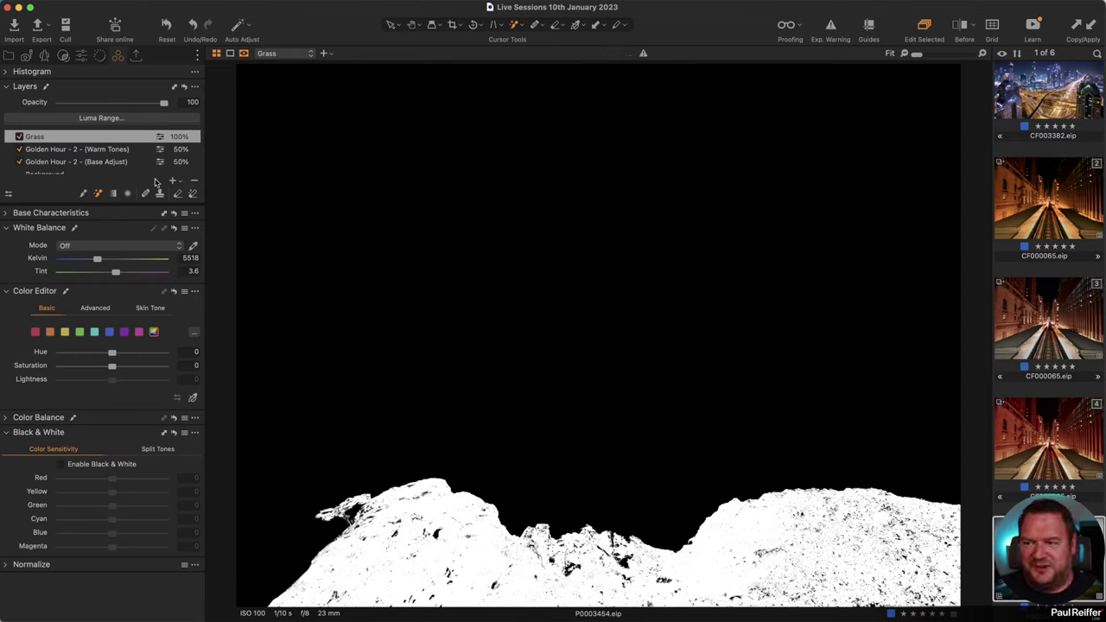
Refine the Grass layer's mask with a radius of 155 to soften its edges
right_click(69, 138)
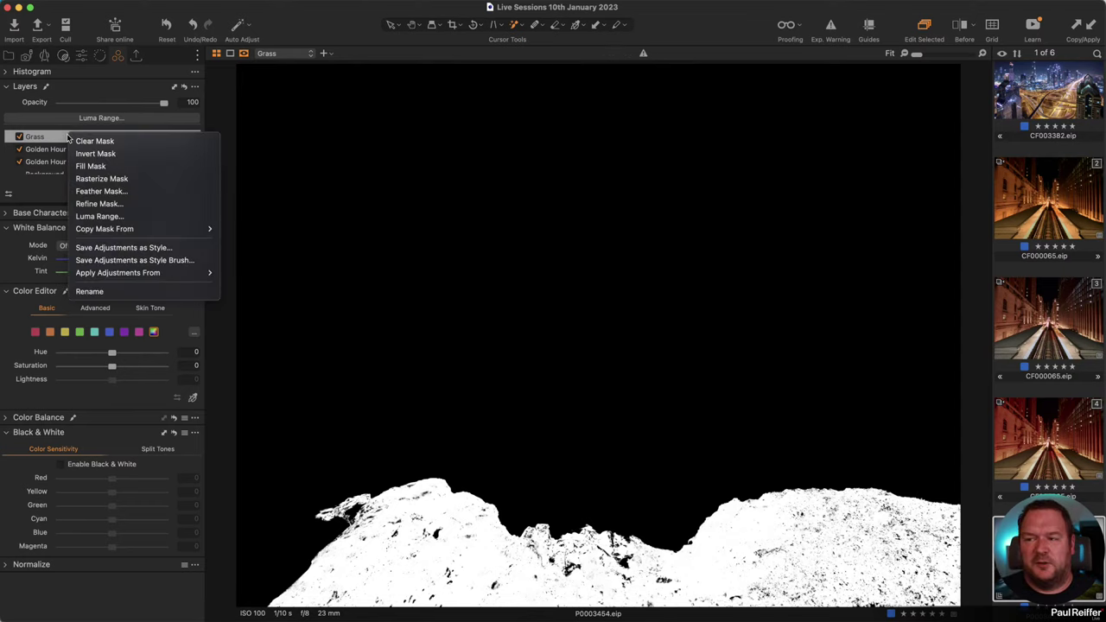
left_click(99, 204)
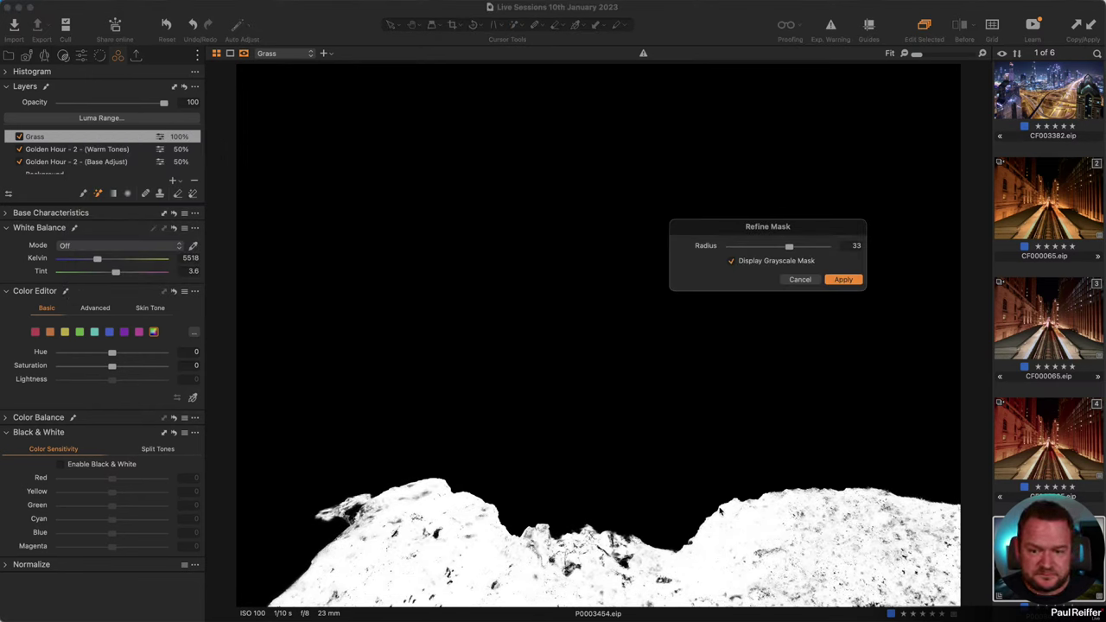
left_click_drag(789, 248, 818, 249)
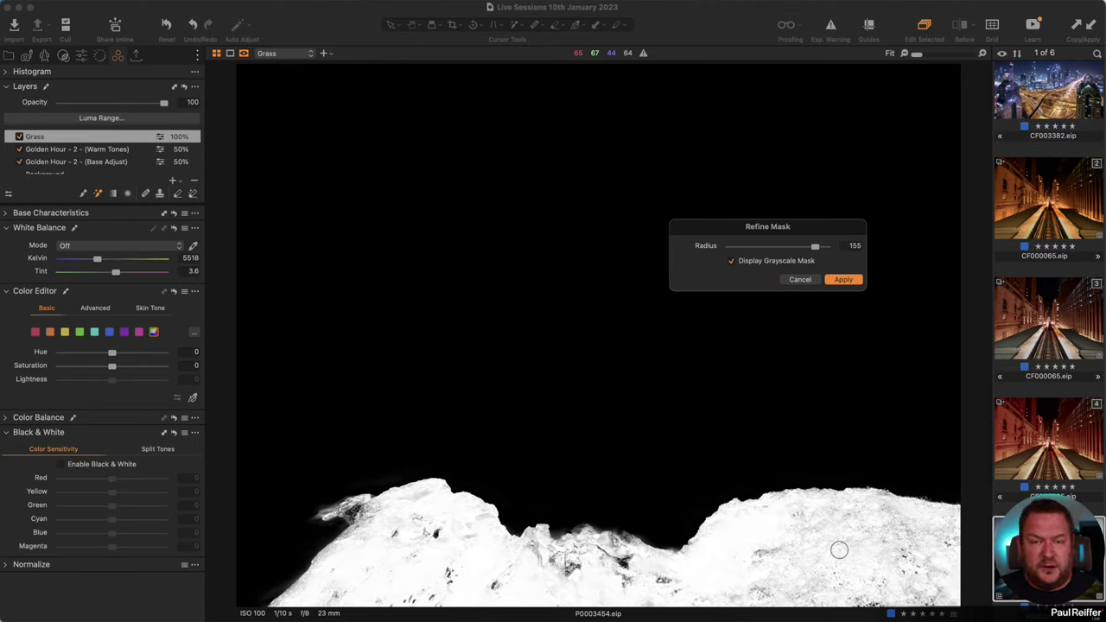
left_click(843, 279)
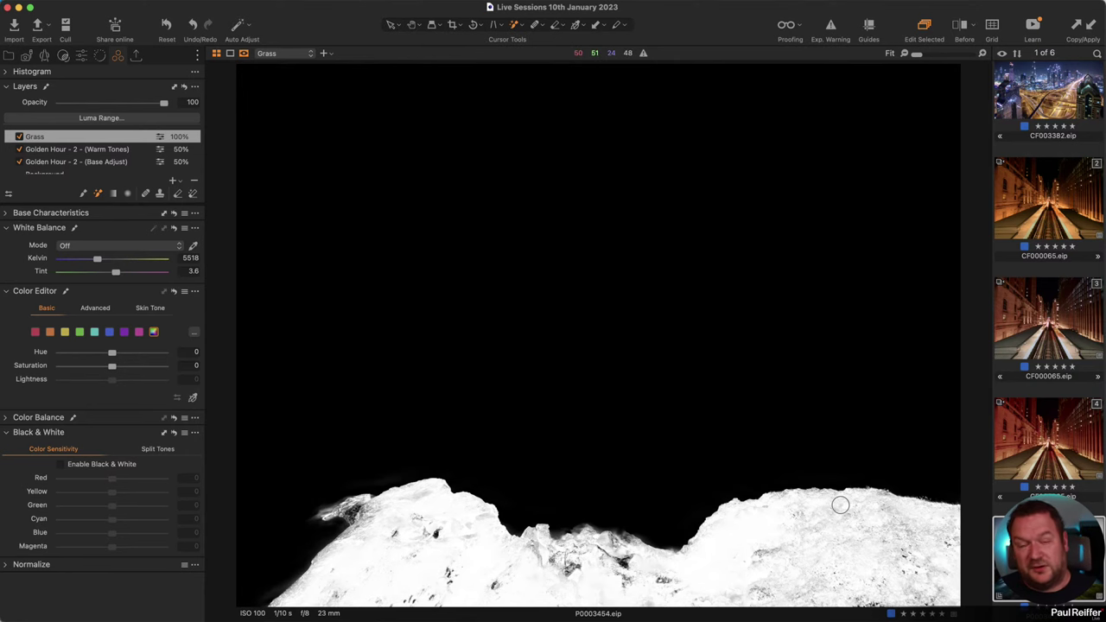
On the Grass layer, sample the grass yellows and set Hue 15.2 and Lightness -17.9
key("m")
key("m")
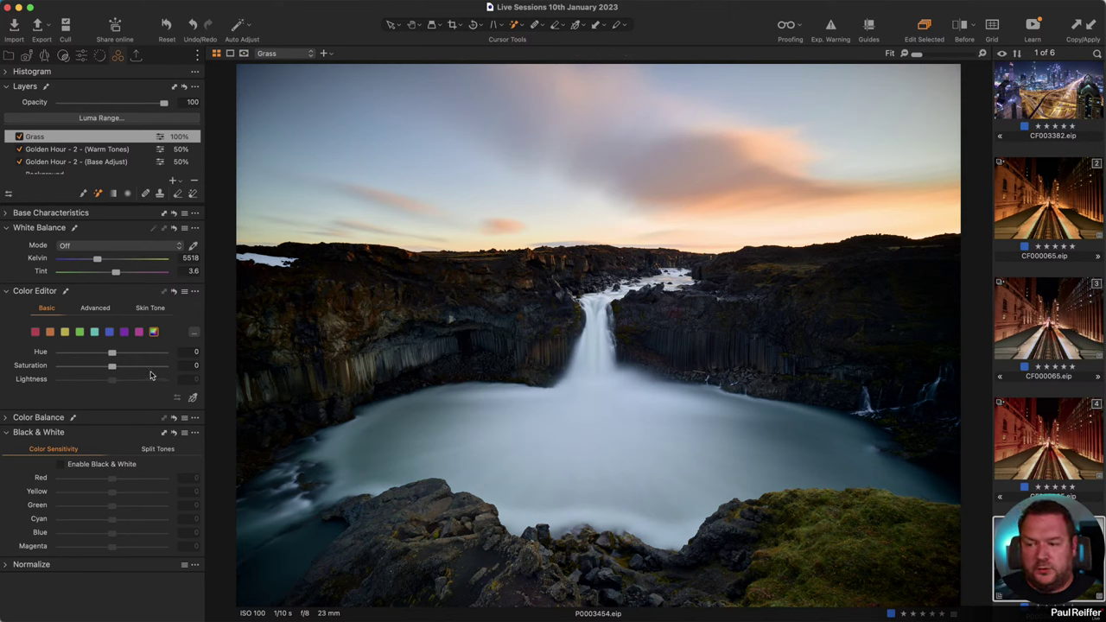
left_click(193, 398)
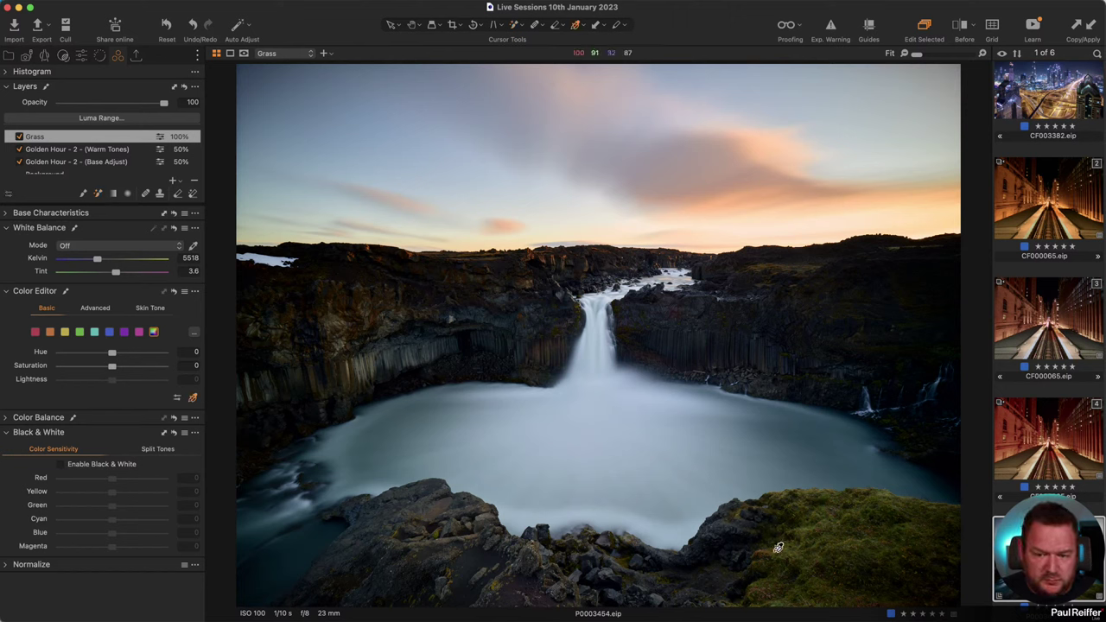
left_click(775, 547)
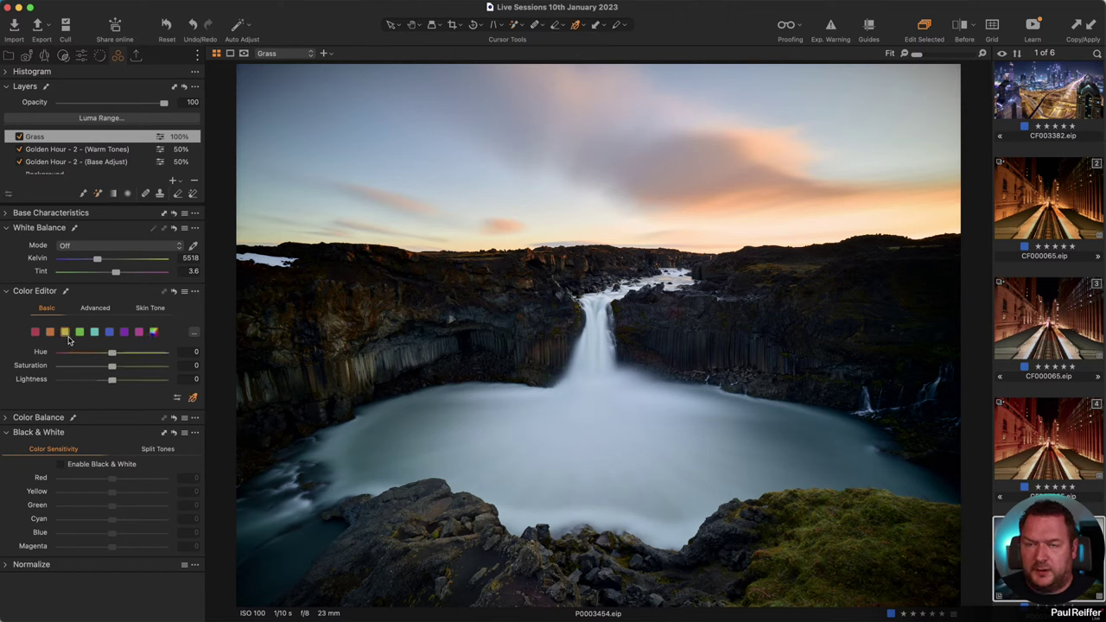
left_click_drag(111, 354, 164, 355)
left_click(152, 367)
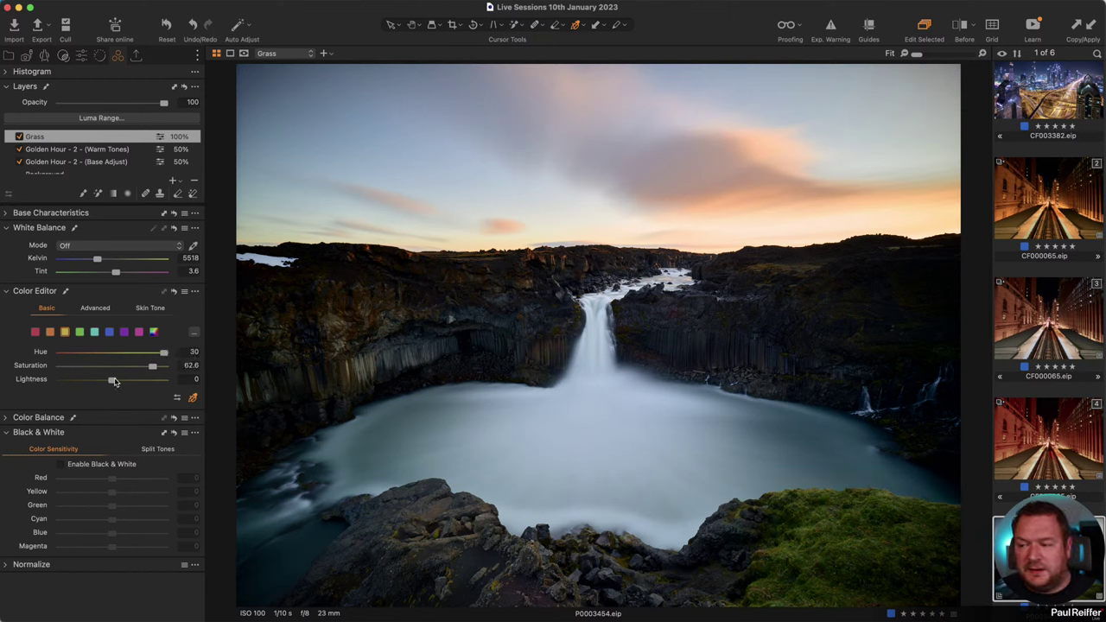
mouse_move(113, 381)
left_mouse_down()
mouse_move(96, 382)
mouse_move(133, 385)
left_mouse_up()
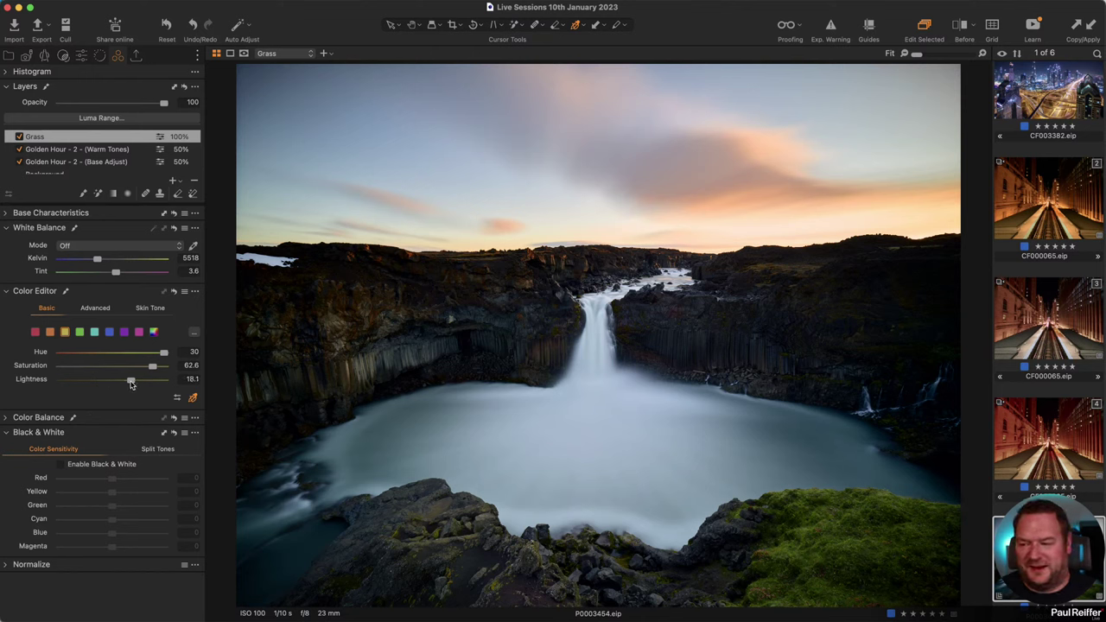
double_click(131, 381)
left_click(111, 367)
double_click(110, 368)
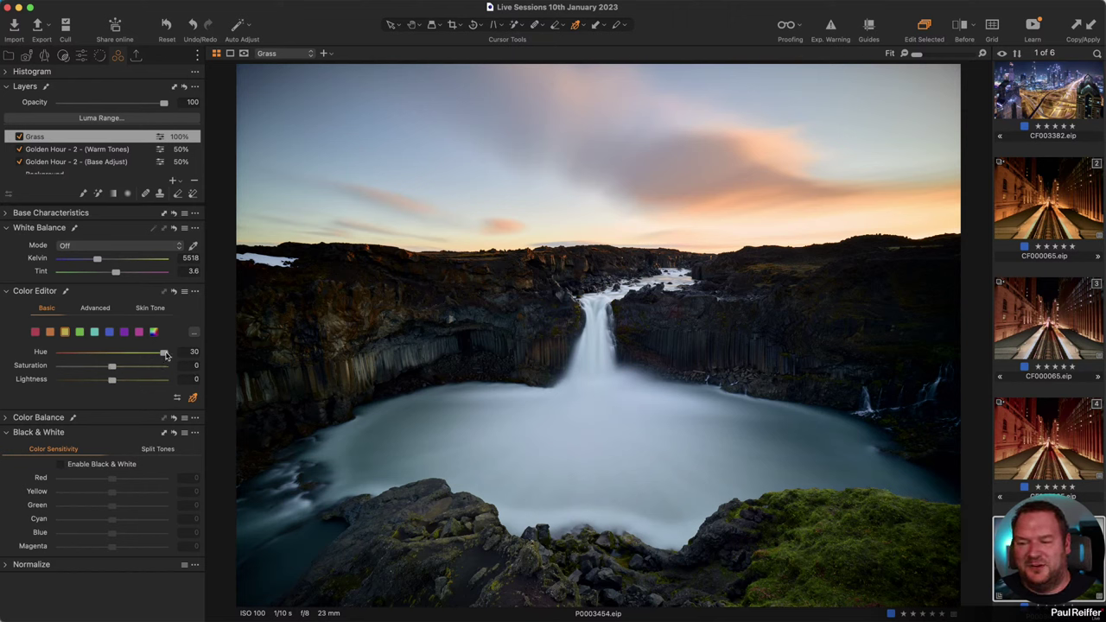
left_click_drag(164, 354, 94, 385)
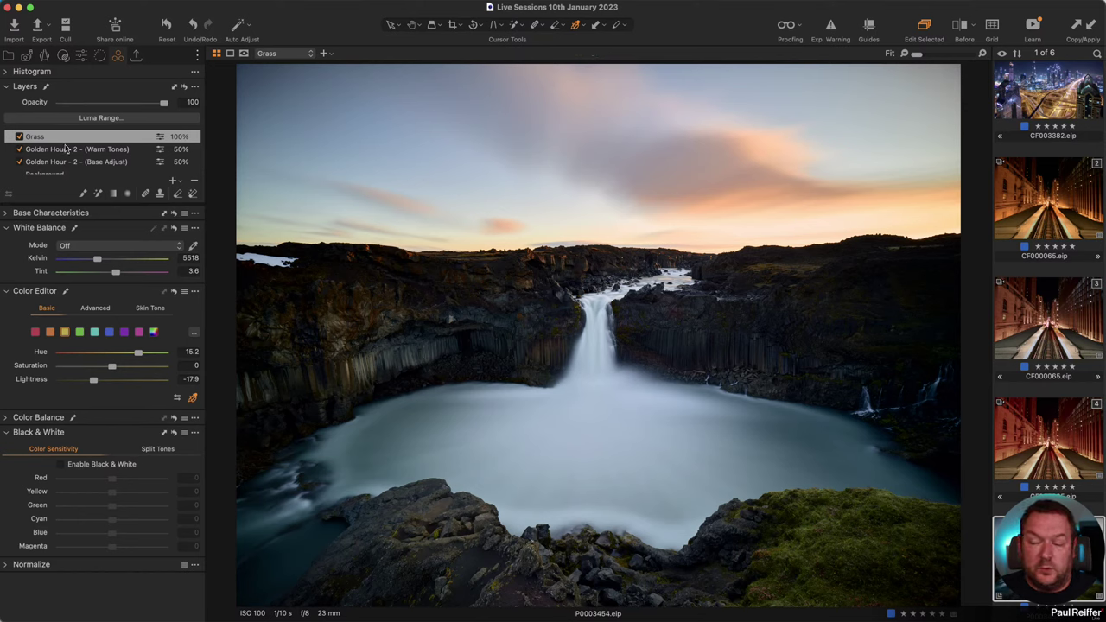
Lower the Grass layer's exposure to -0.5
left_click(82, 56)
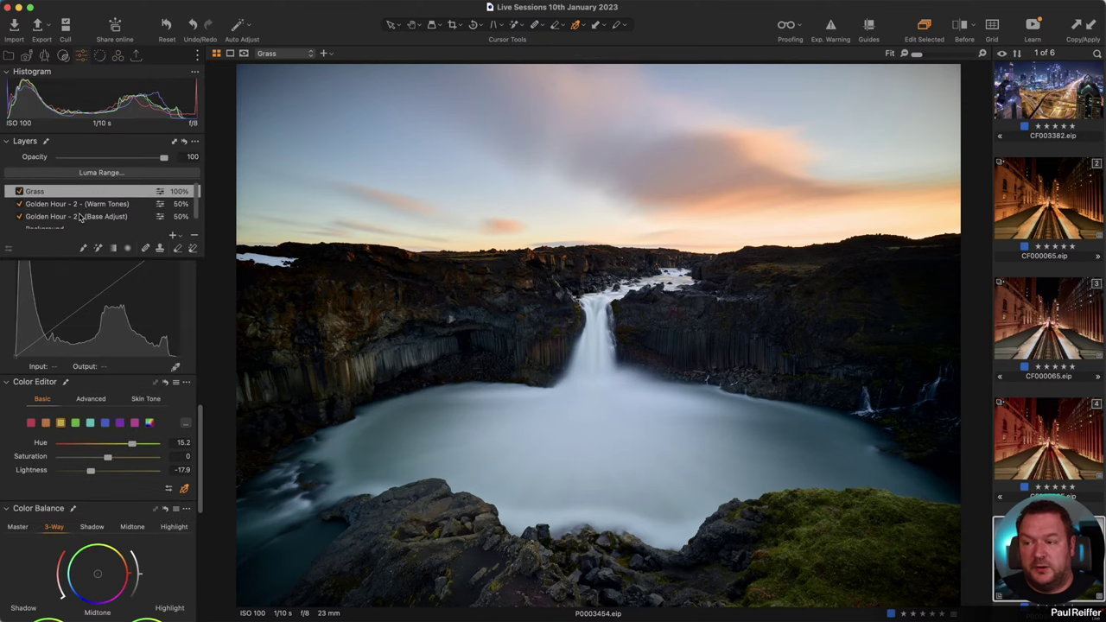
scroll(89, 374, "up", 10)
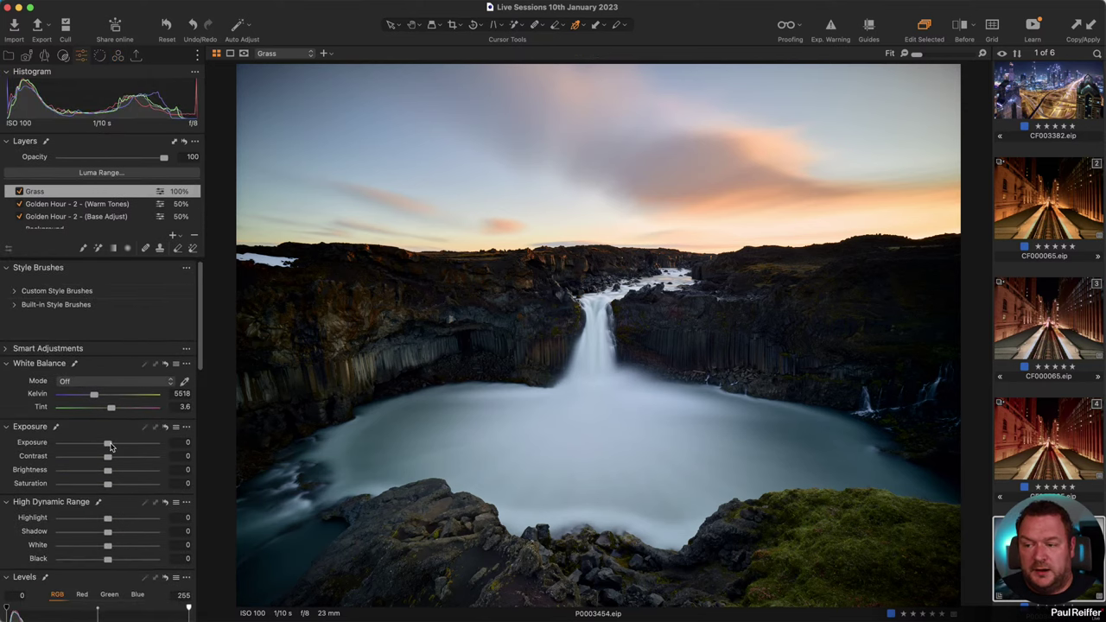
left_click_drag(115, 442, 102, 444)
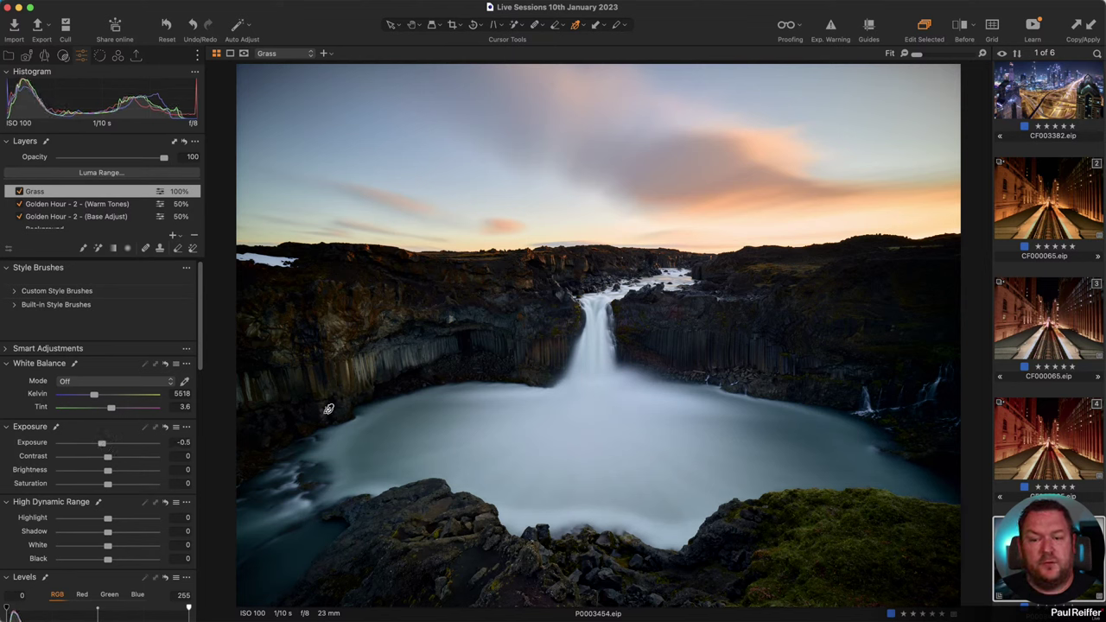
Add a filled adjustment layer named 'Global Adjustments'
left_click(172, 235)
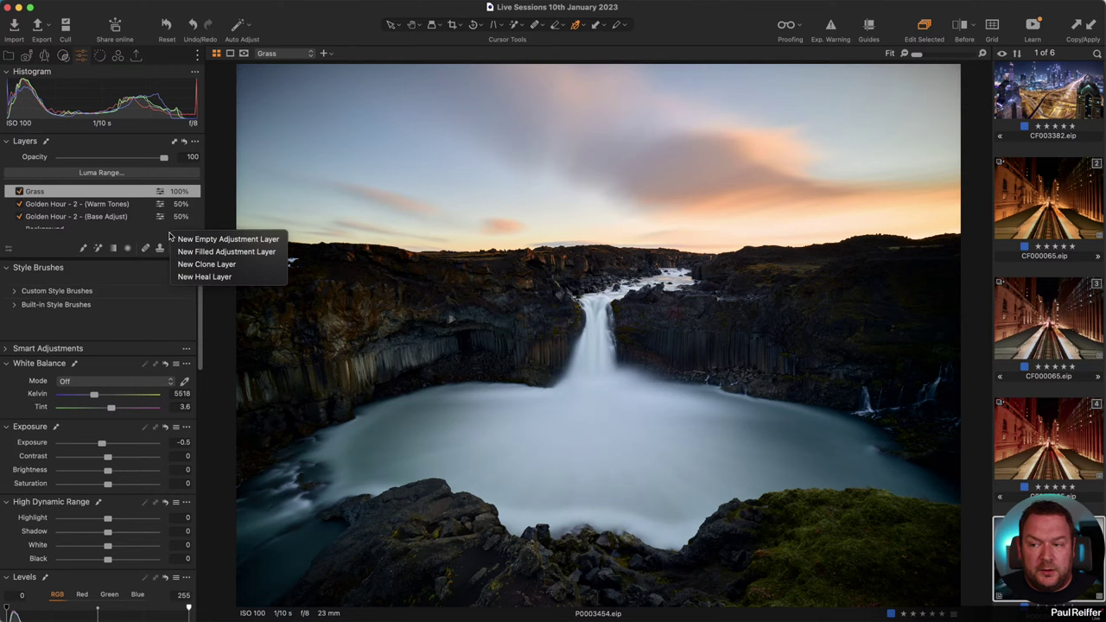
left_click(215, 252)
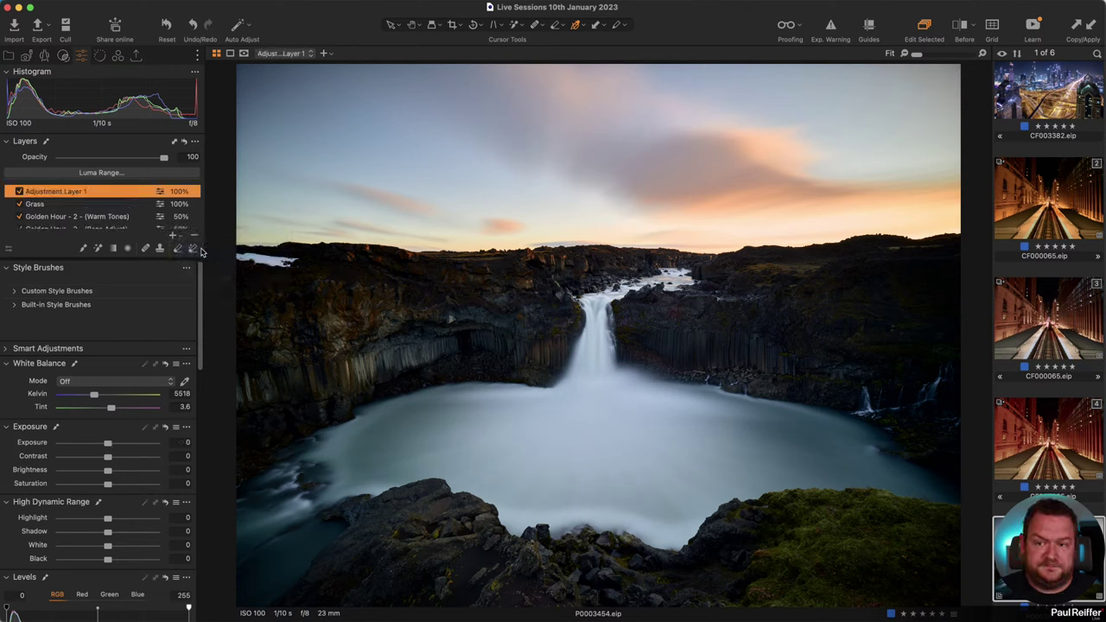
double_click(59, 192)
type("Global Adj")
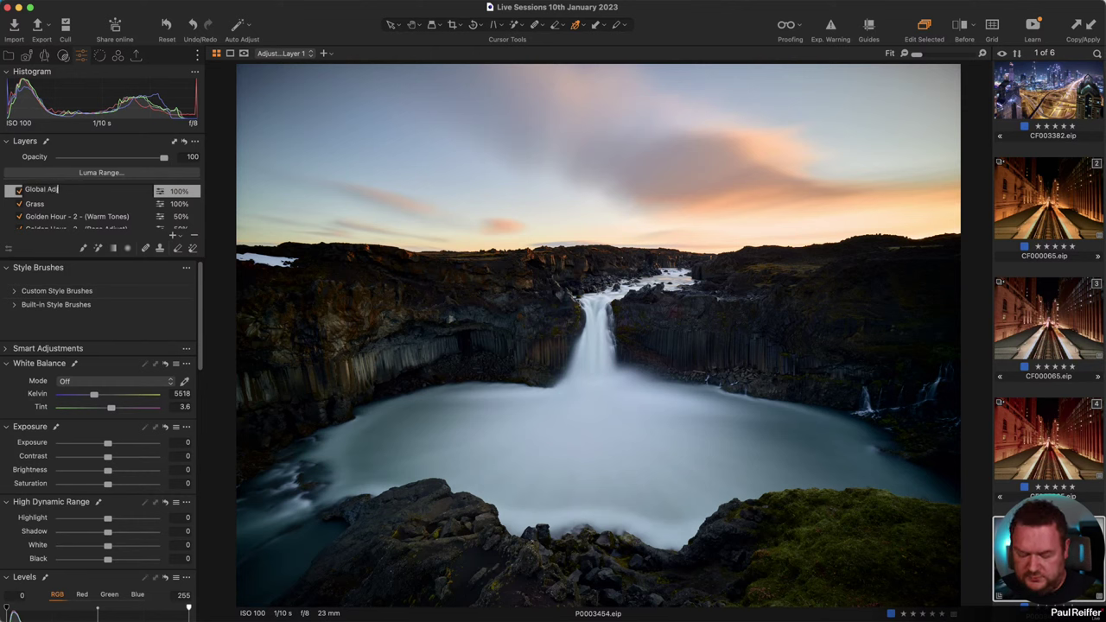
type("ustments")
key("Return")
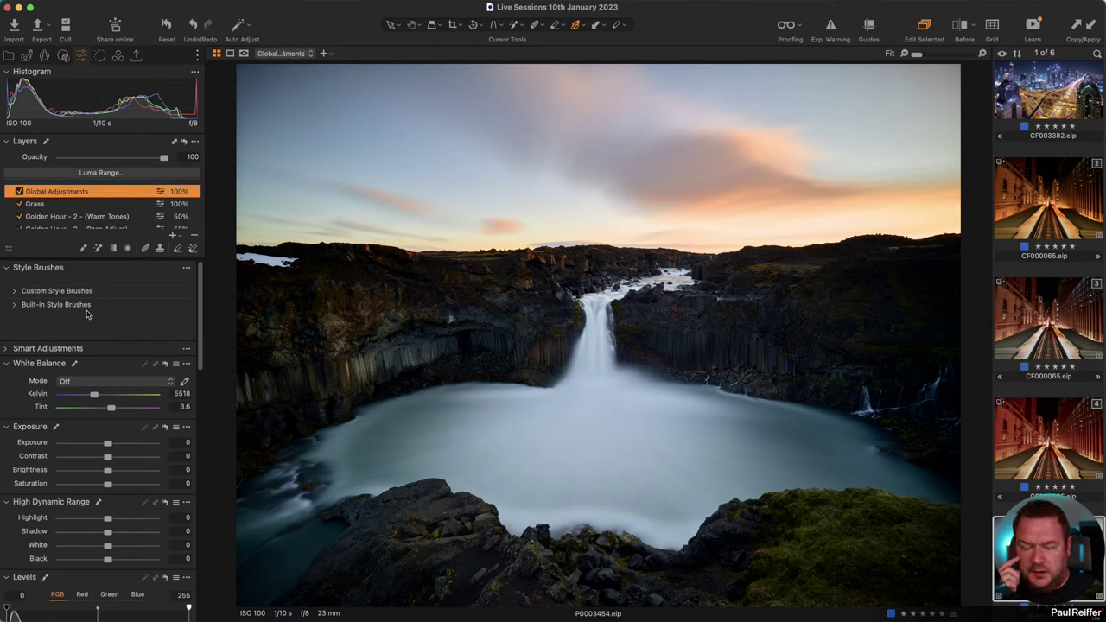
On Global Adjustments, raise HDR Shadow to 14 to reveal detail in the dark rocks
scroll(128, 223, "down", 2)
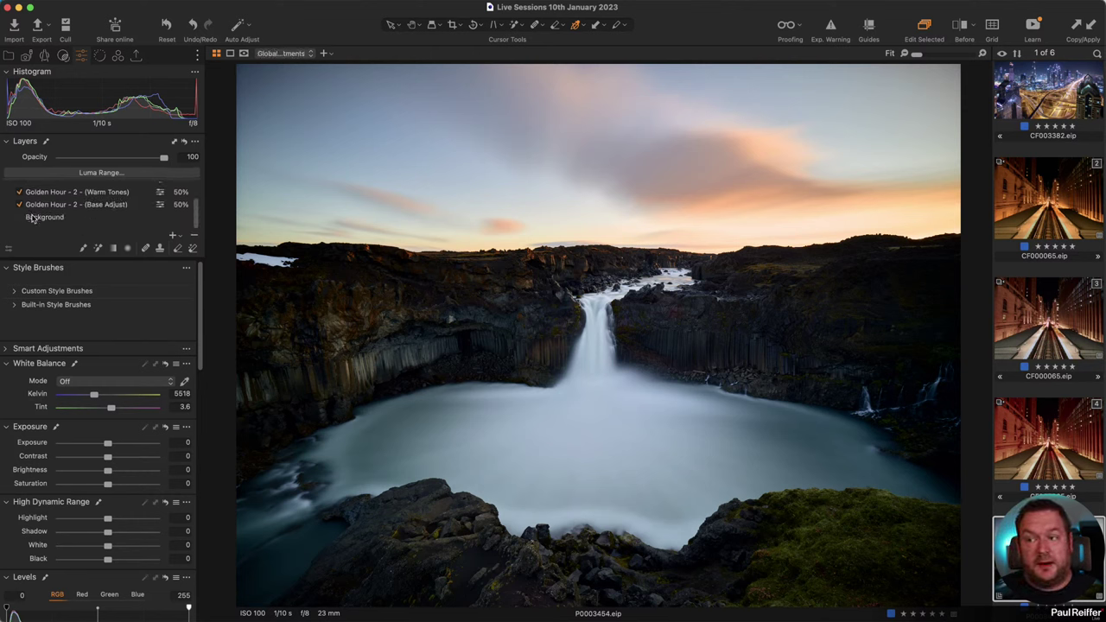
left_click(34, 217)
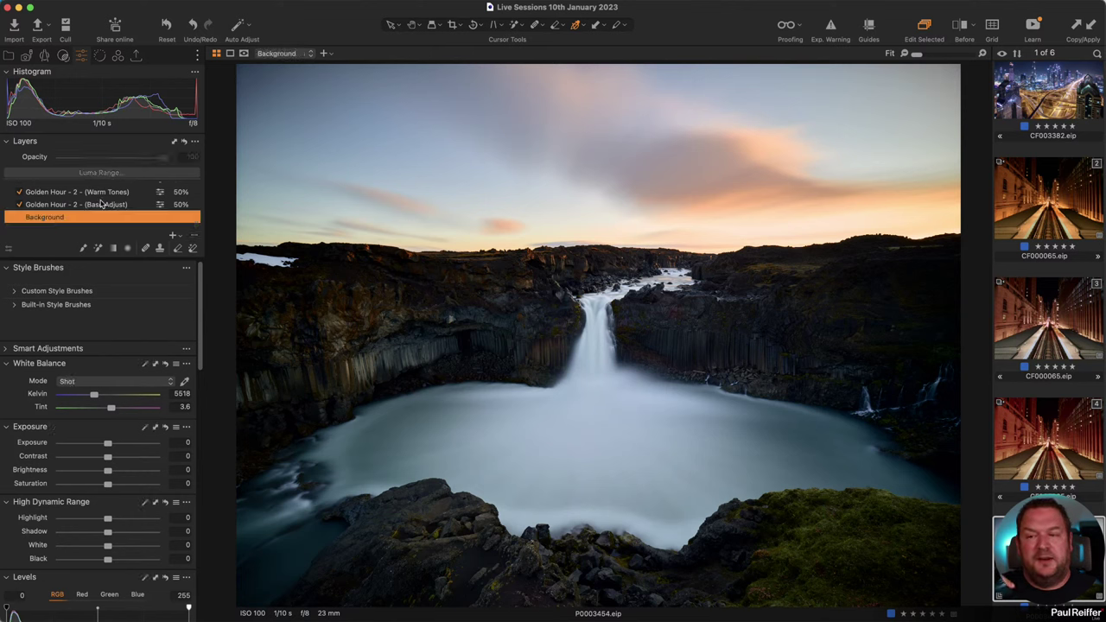
scroll(100, 204, "up", 2)
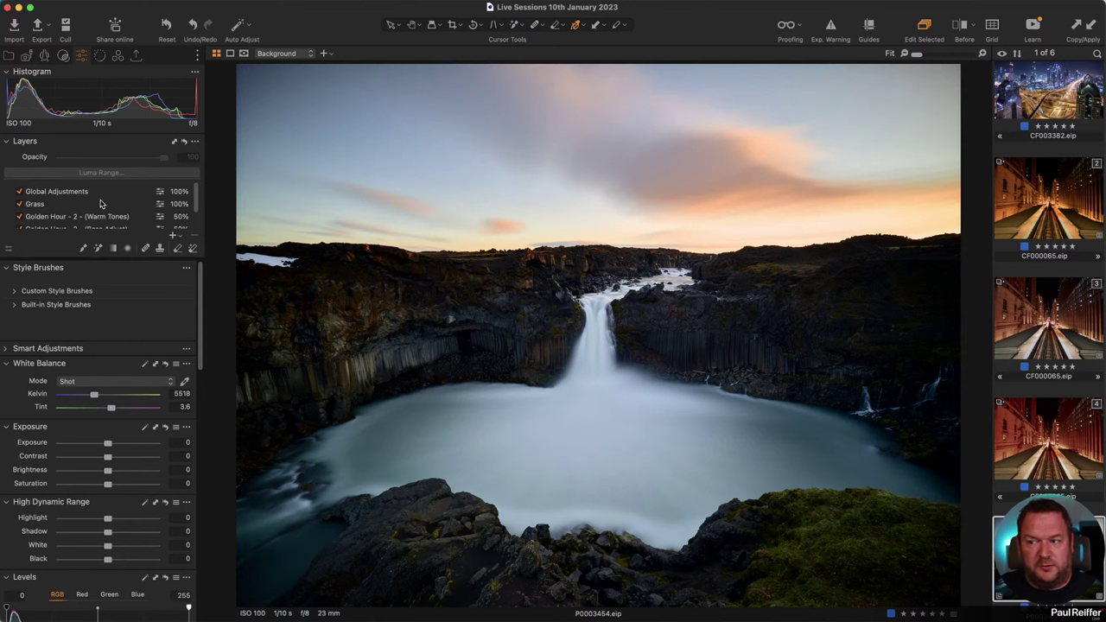
left_click(85, 192)
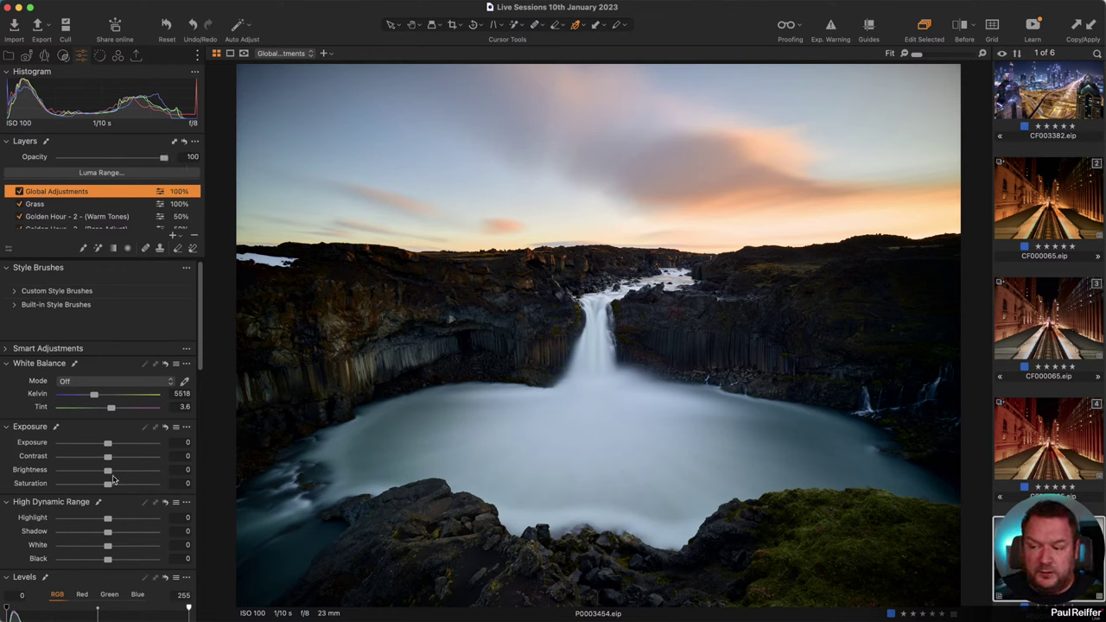
left_click_drag(108, 532, 110, 560)
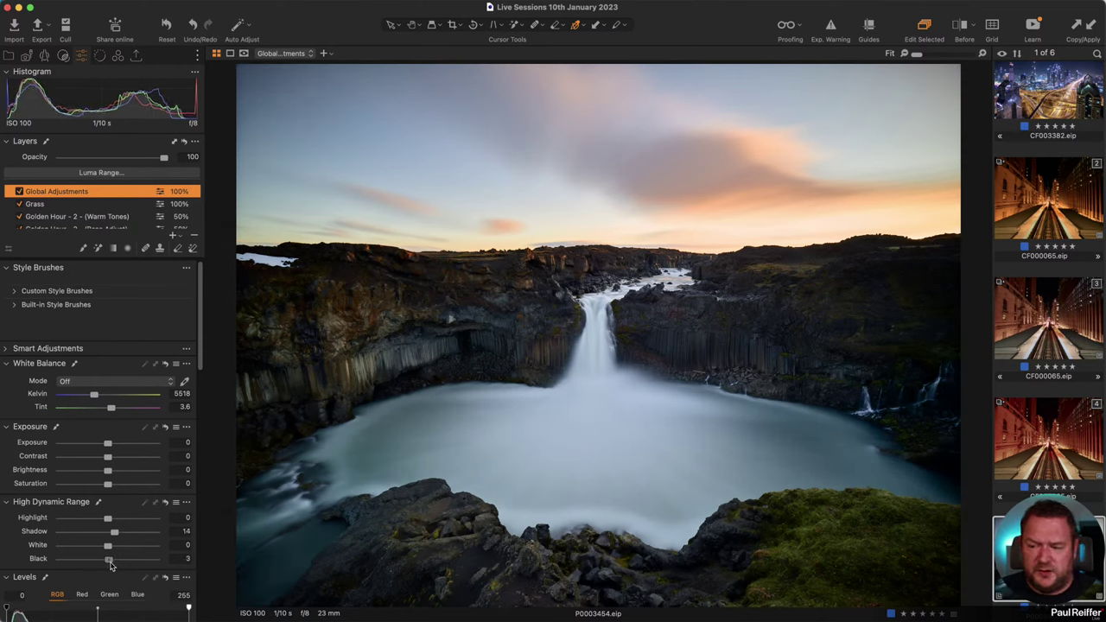
left_click(55, 205)
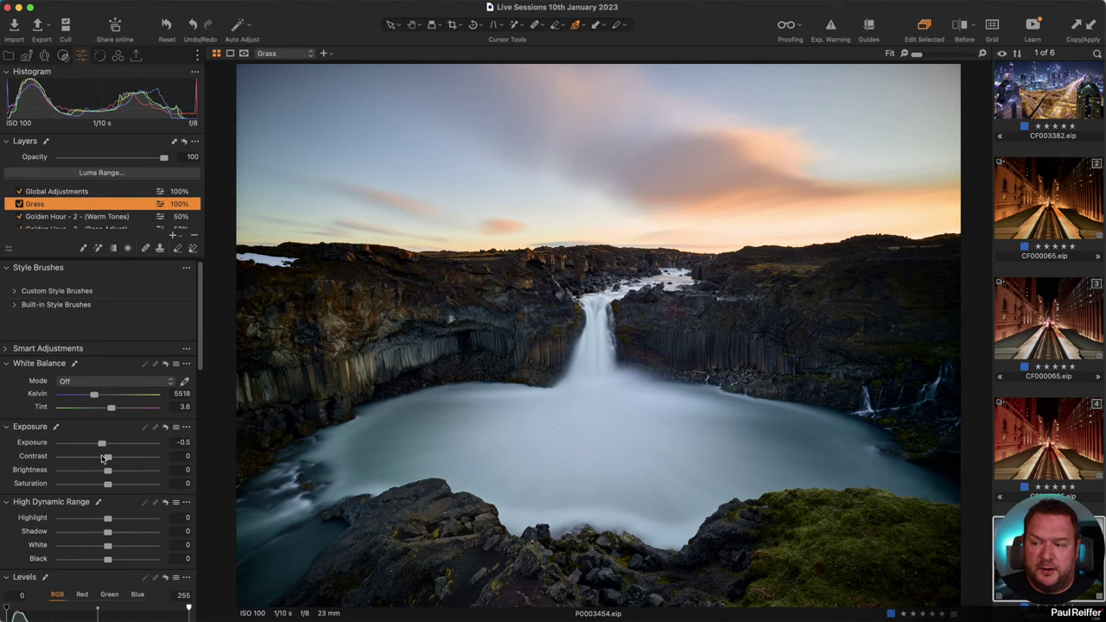
Darken the Grass layer to -1.04 exposure, add a -0.73 vignette, and compare before/after
left_click_drag(102, 443, 96, 445)
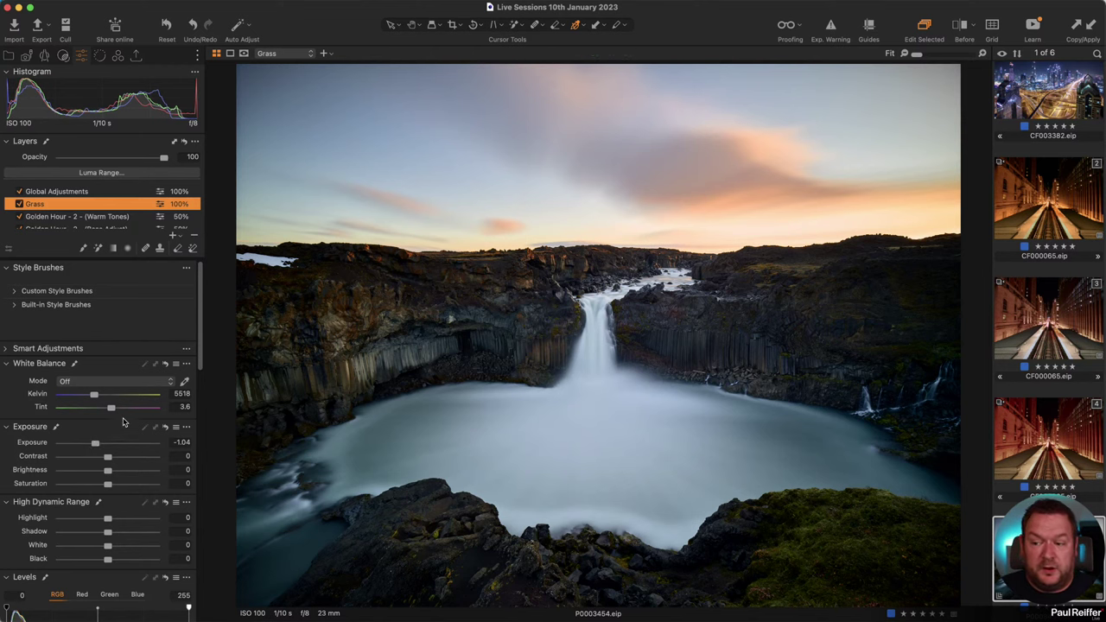
scroll(124, 421, "down", 10)
left_click_drag(99, 599, 101, 600)
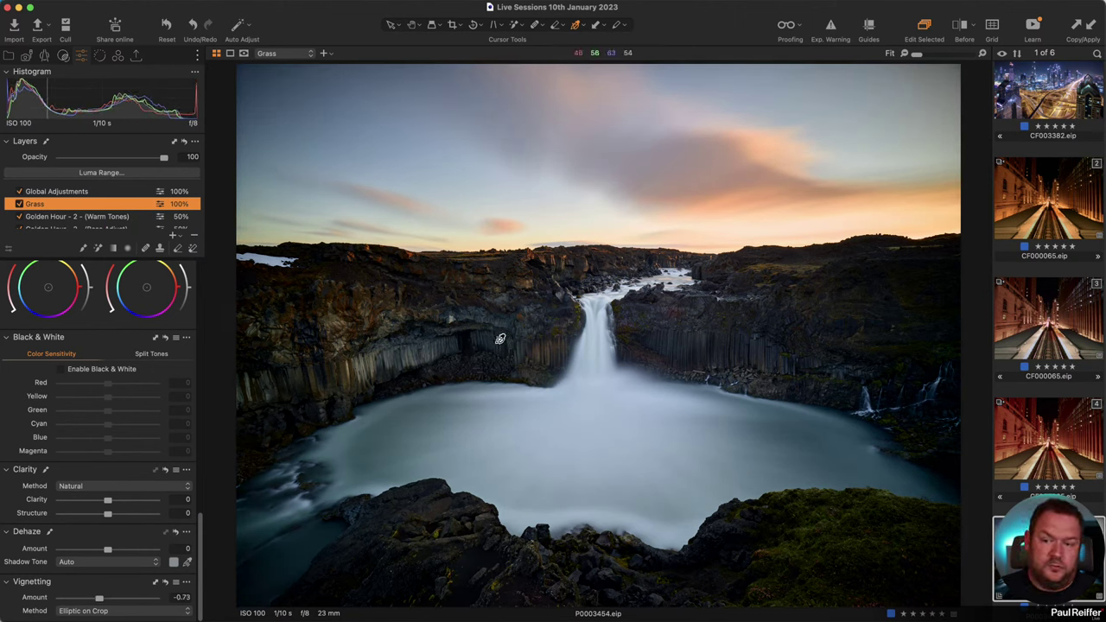
key("y")
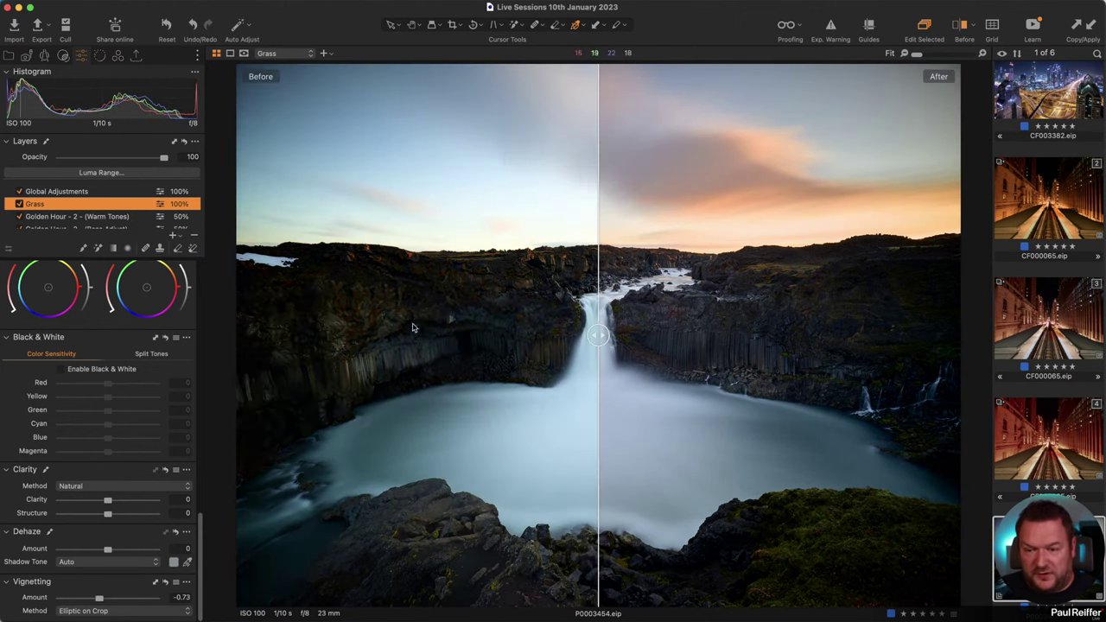
left_click_drag(605, 329, 239, 336)
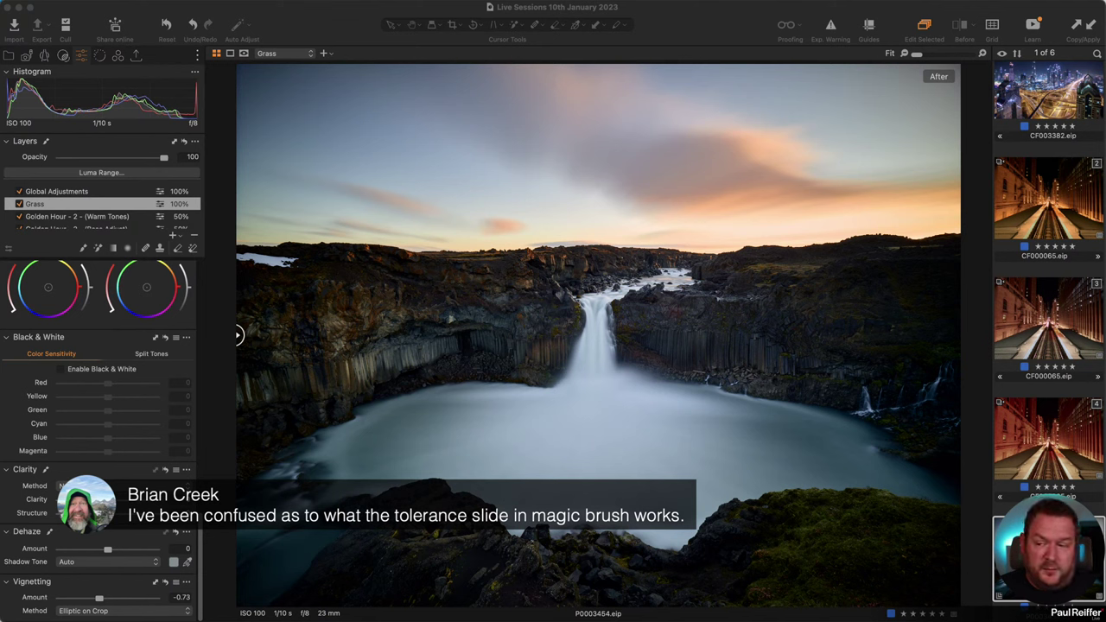
Switch to the Magic Brush and bring up its settings, including tolerance, on the image
left_click(96, 252)
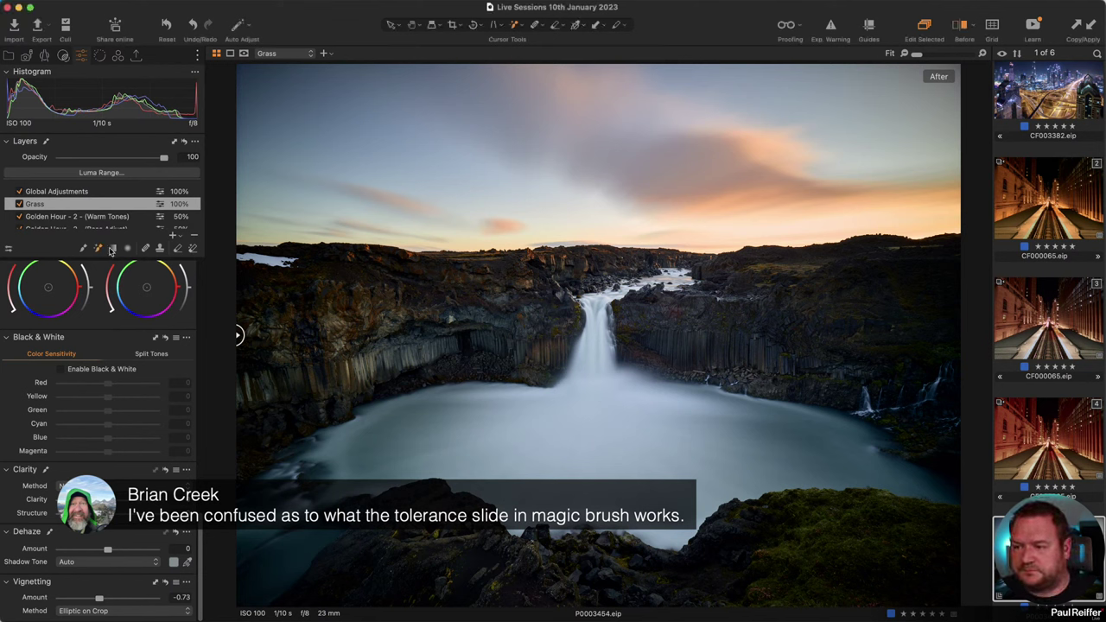
right_click(372, 214)
right_click(398, 257)
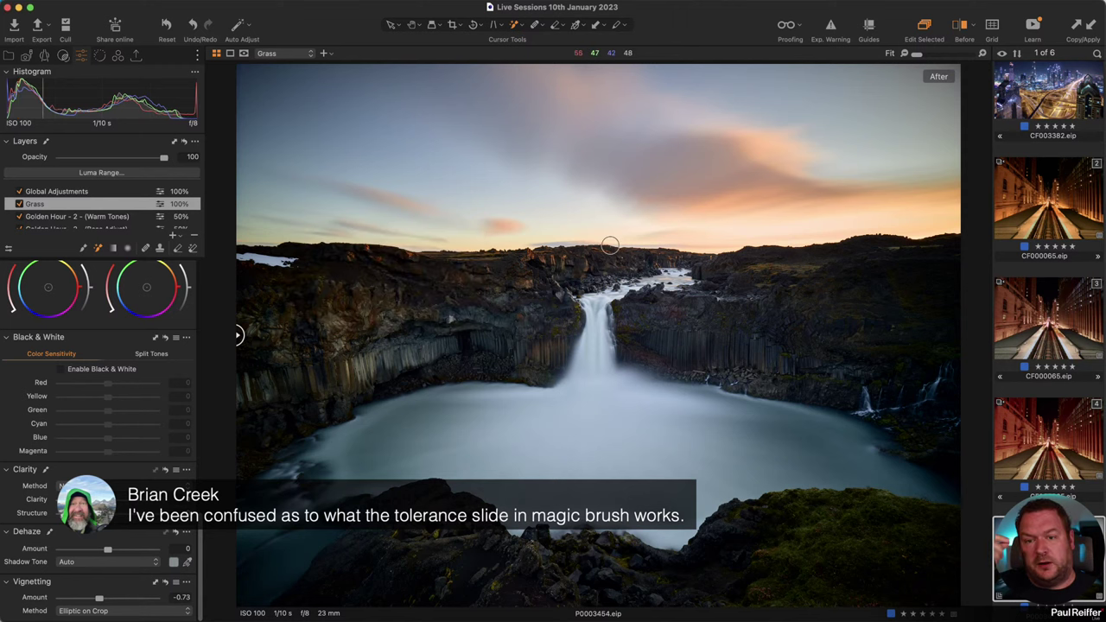
right_click(421, 310)
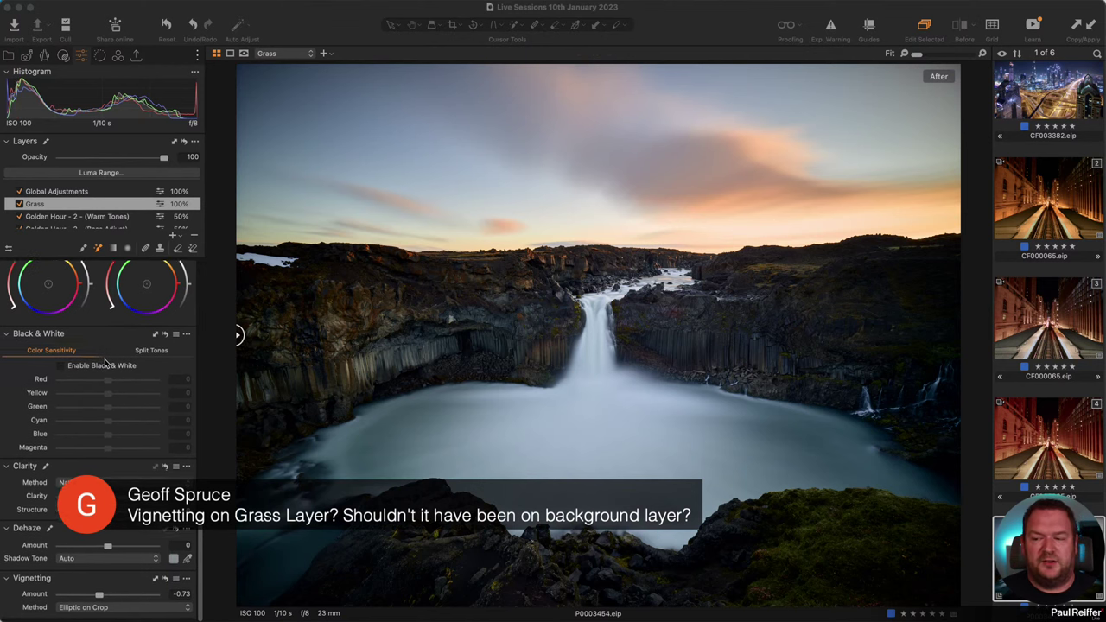
Step through the Background, Base Adjust and Warm Tones layers, then soften Grass's vignette to -0.53
scroll(85, 207, "down", 3)
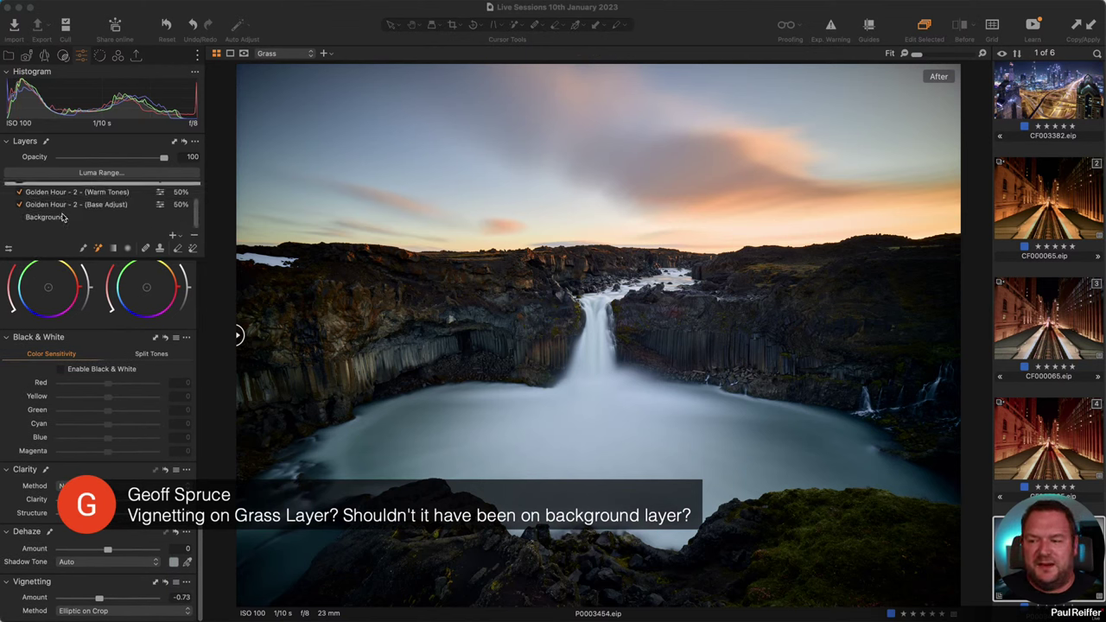
left_click(67, 217)
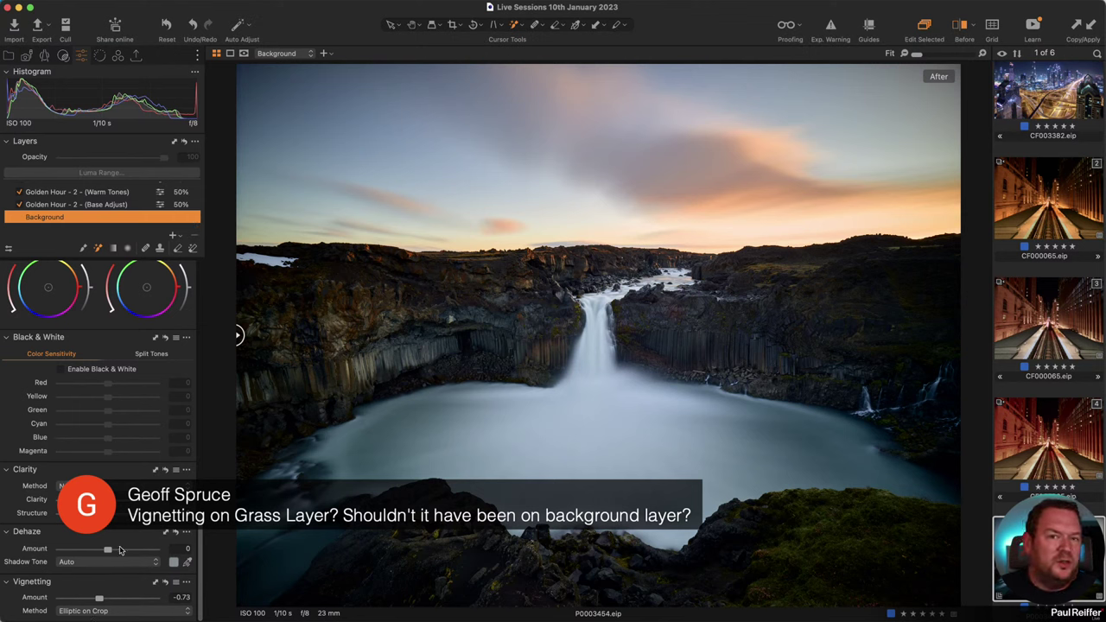
left_click(91, 205)
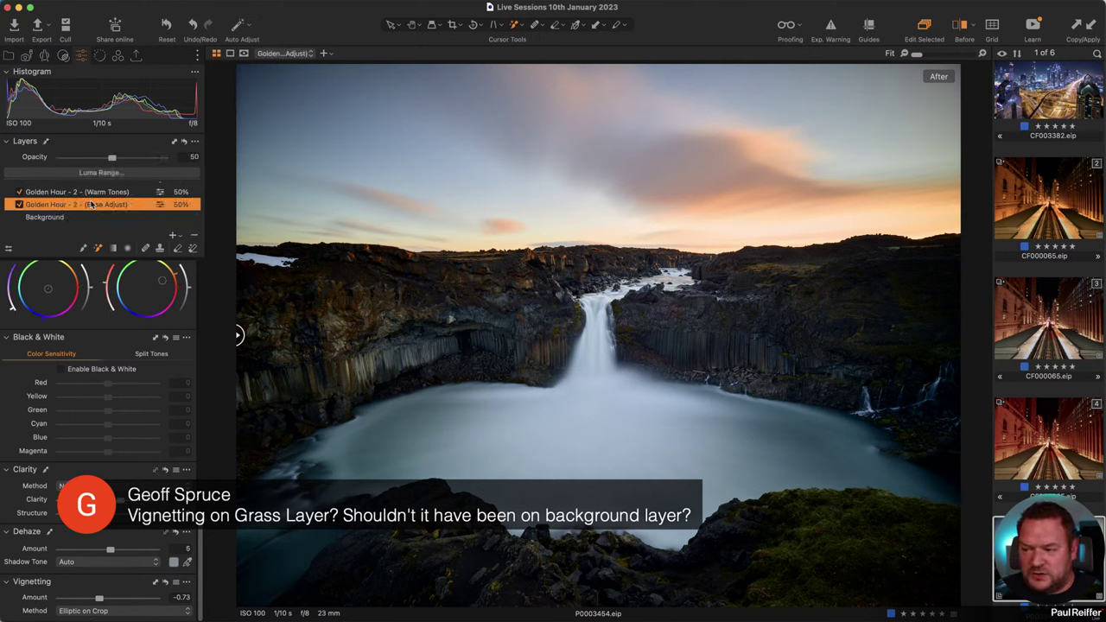
left_click(97, 192)
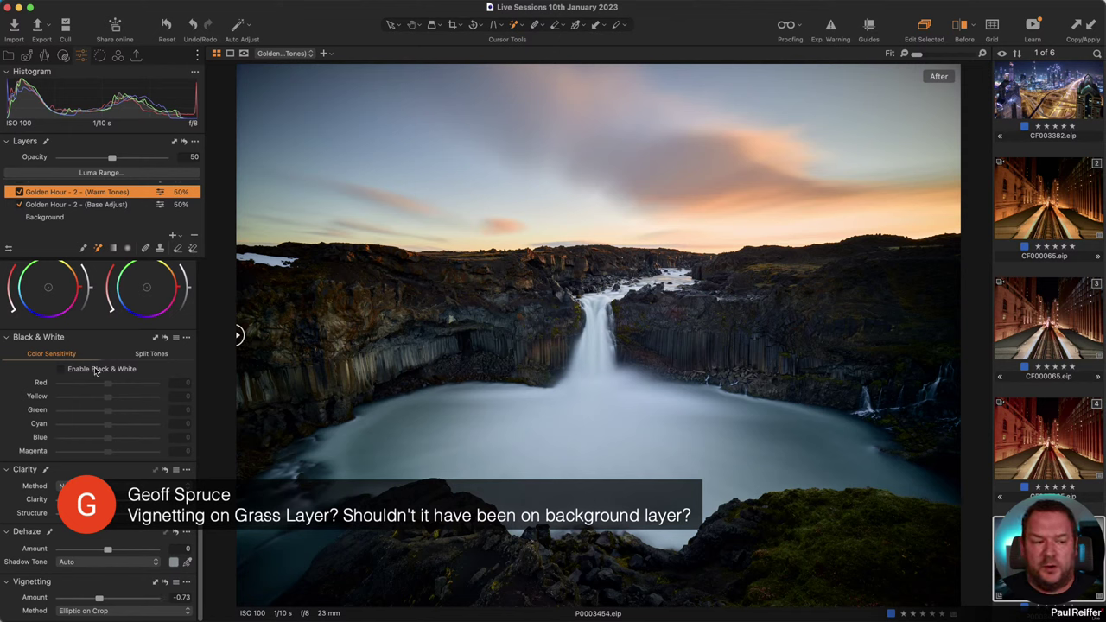
scroll(77, 220, "up", 2)
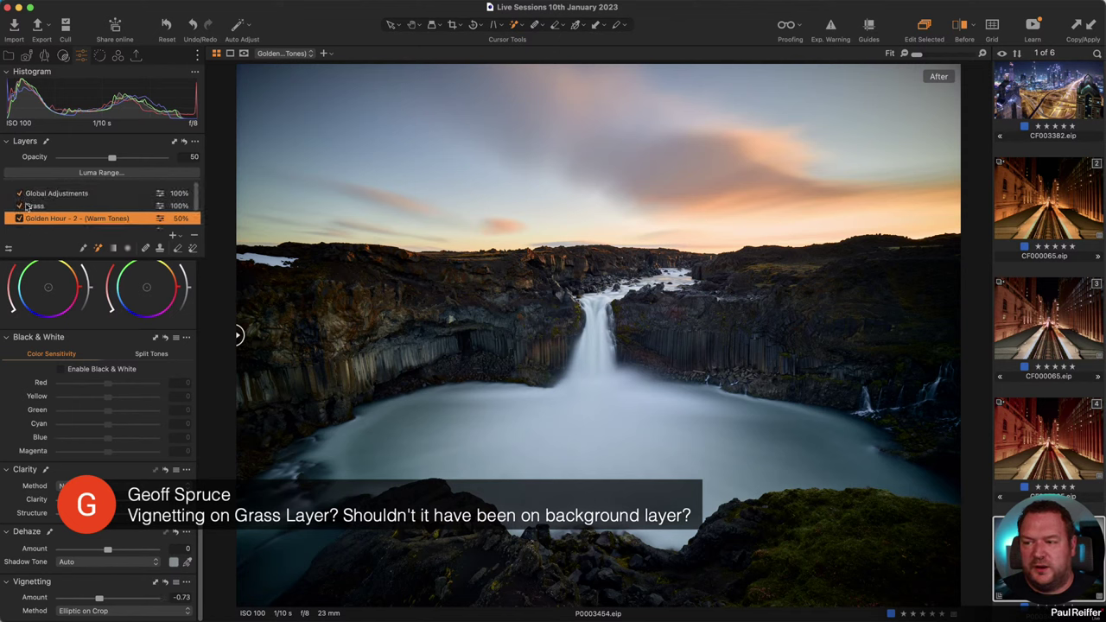
left_click(43, 204)
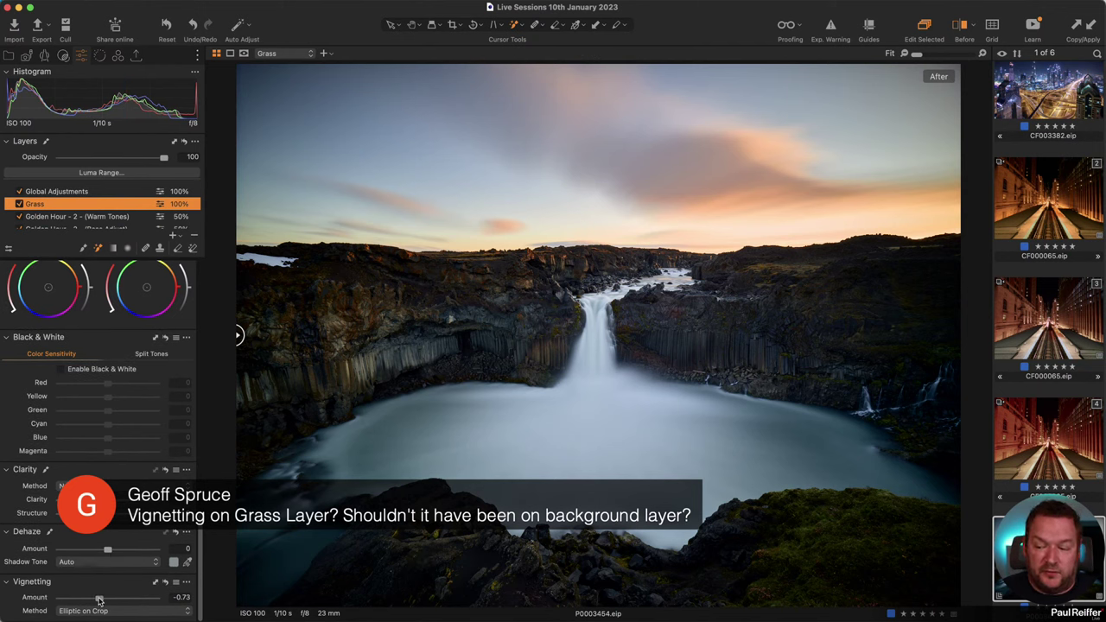
left_click_drag(99, 599, 101, 600)
Return to the Background layer and show the catalogue's collections and folders in the Library
scroll(65, 216, "down", 2)
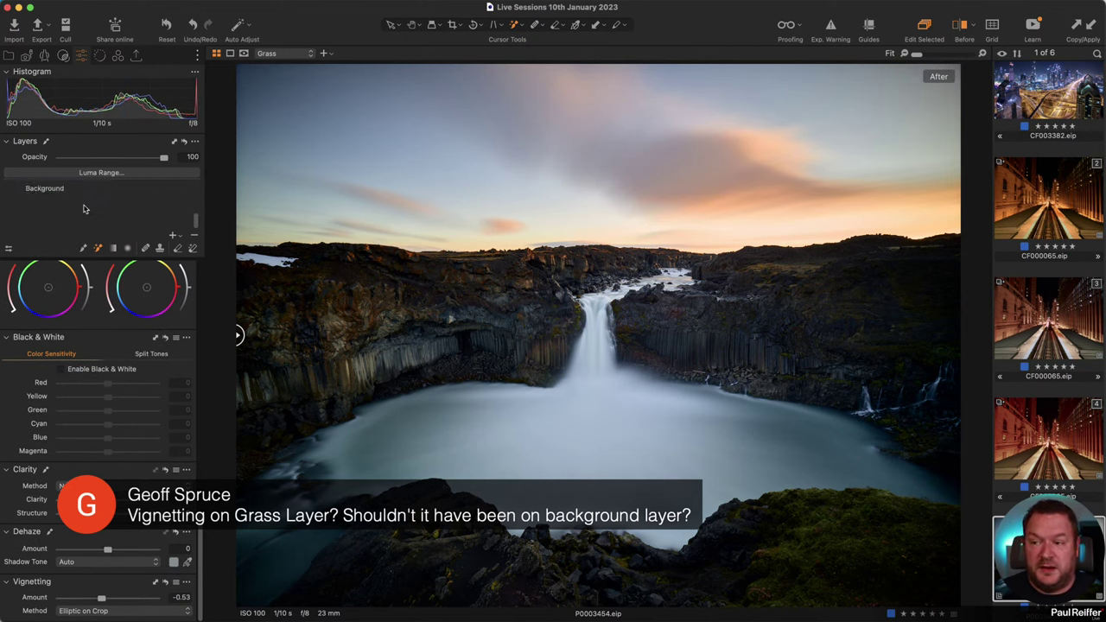
left_click(60, 218)
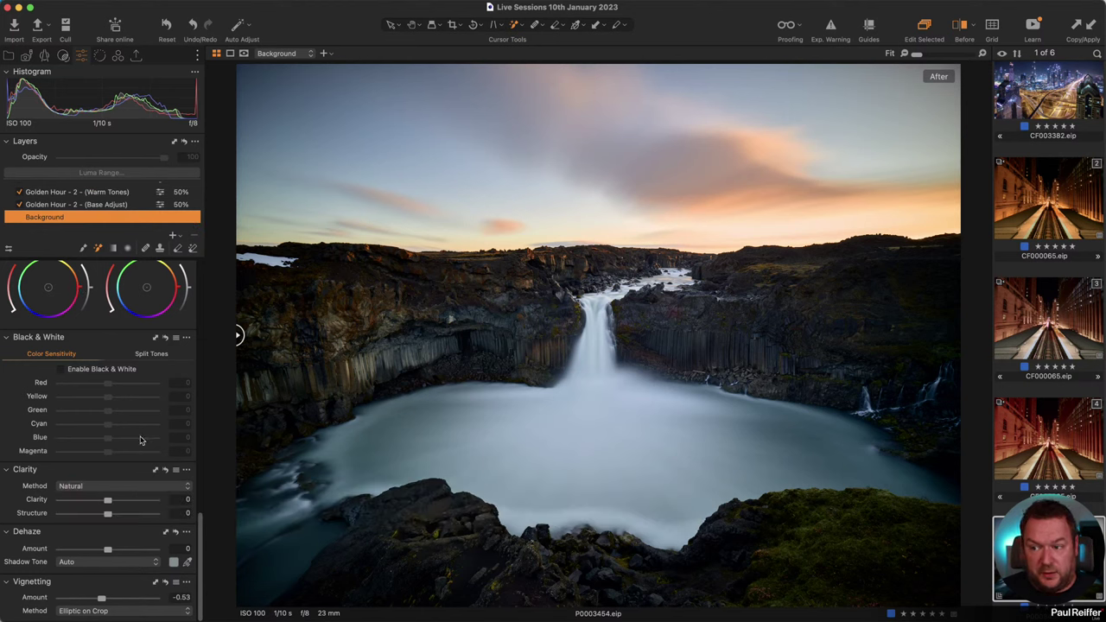
scroll(82, 387, "up", 1)
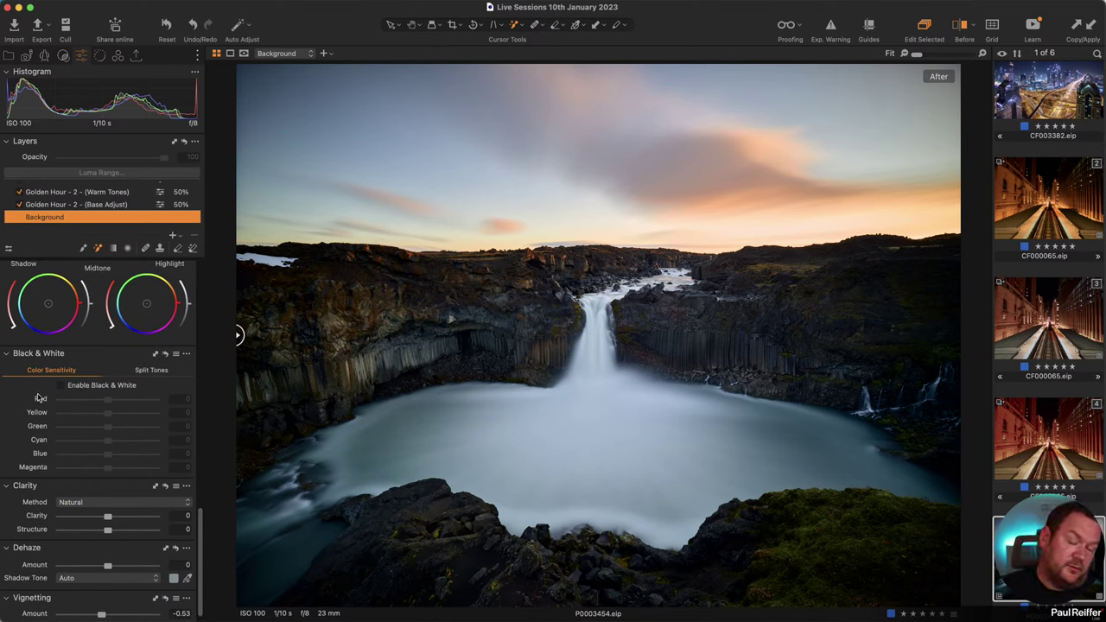
scroll(39, 397, "up", 1)
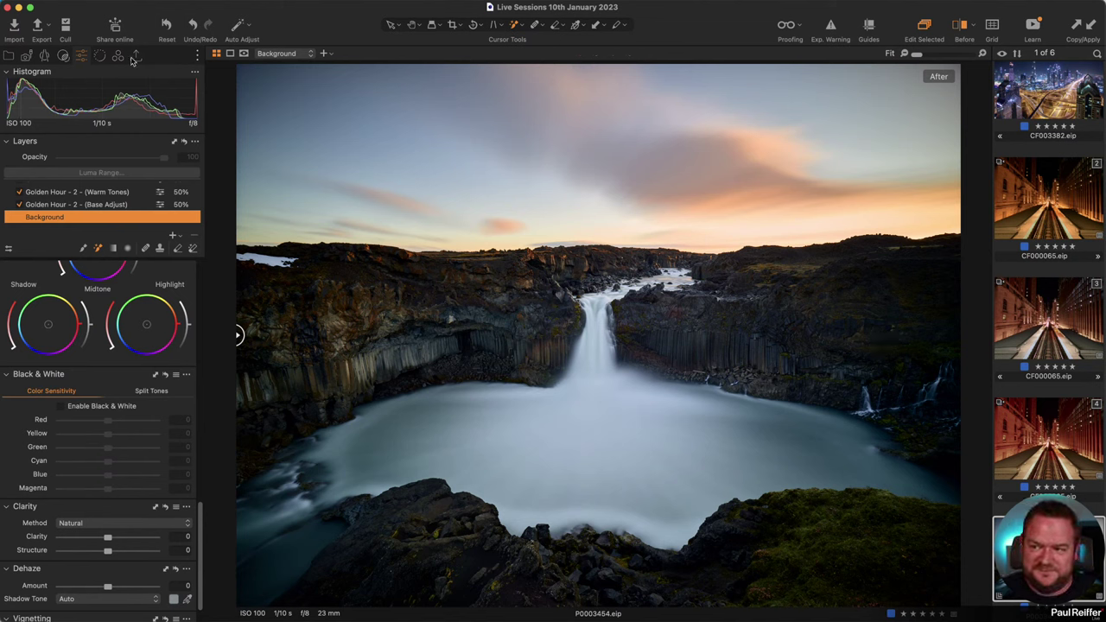
left_click(8, 56)
Open the Ray collection's bar photo and display its Color adjustment tools
left_click(63, 199)
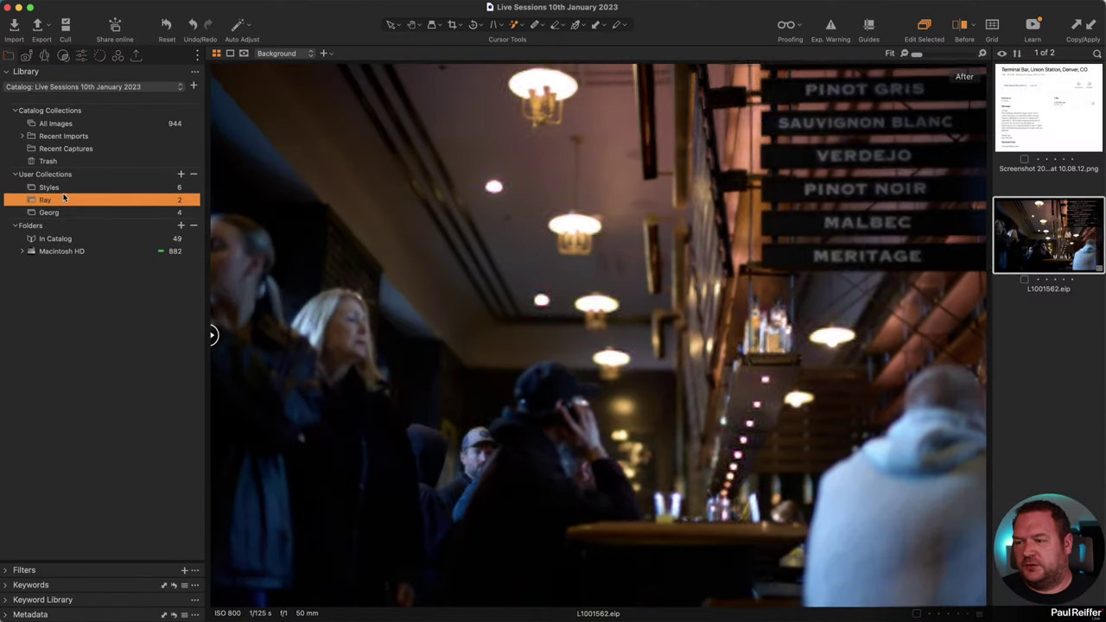
left_click(44, 56)
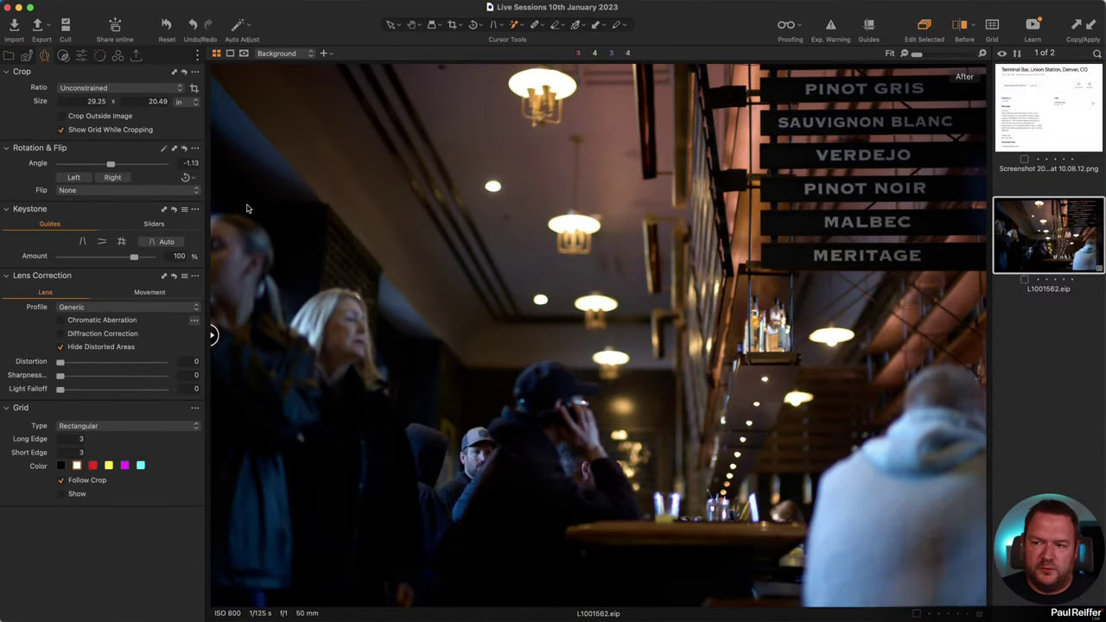
left_click(82, 55)
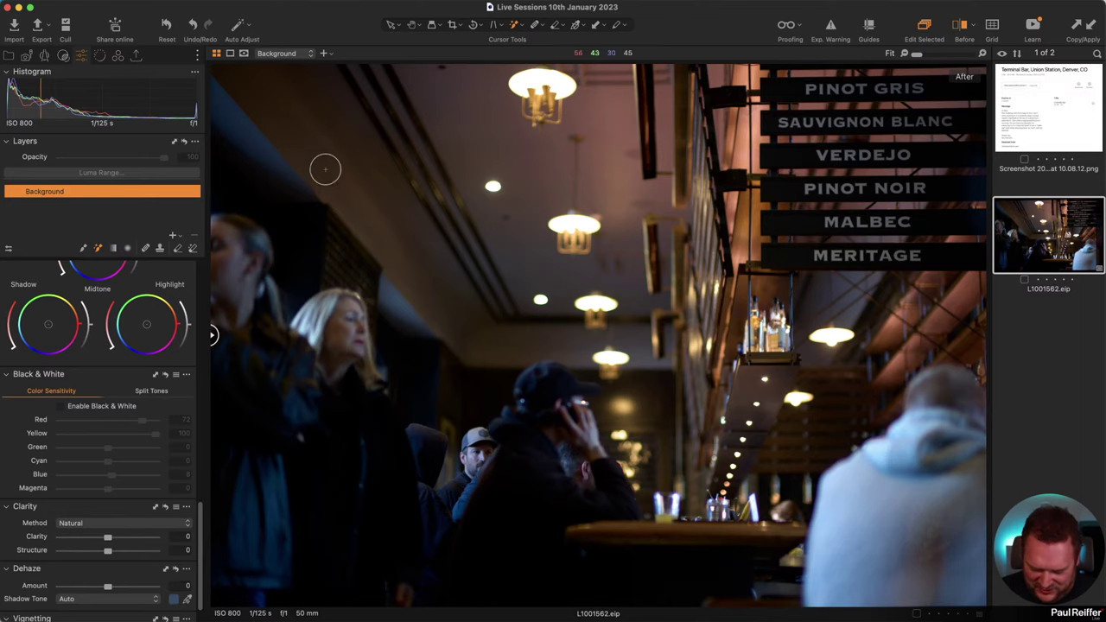
key("z")
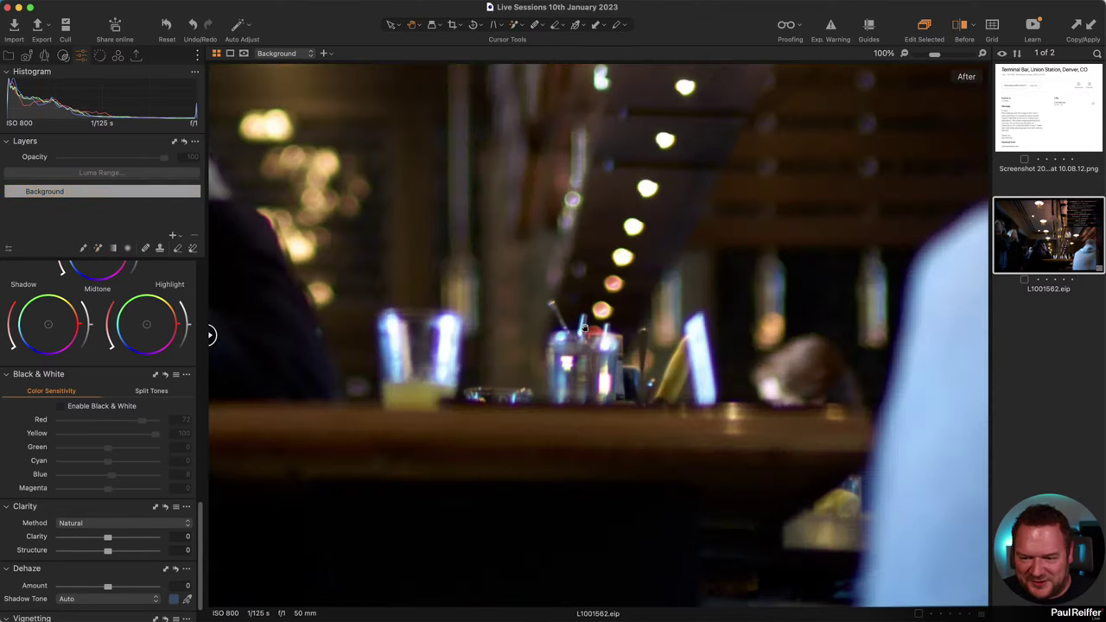
scroll(658, 208, "up", 5)
scroll(658, 209, "up", 10)
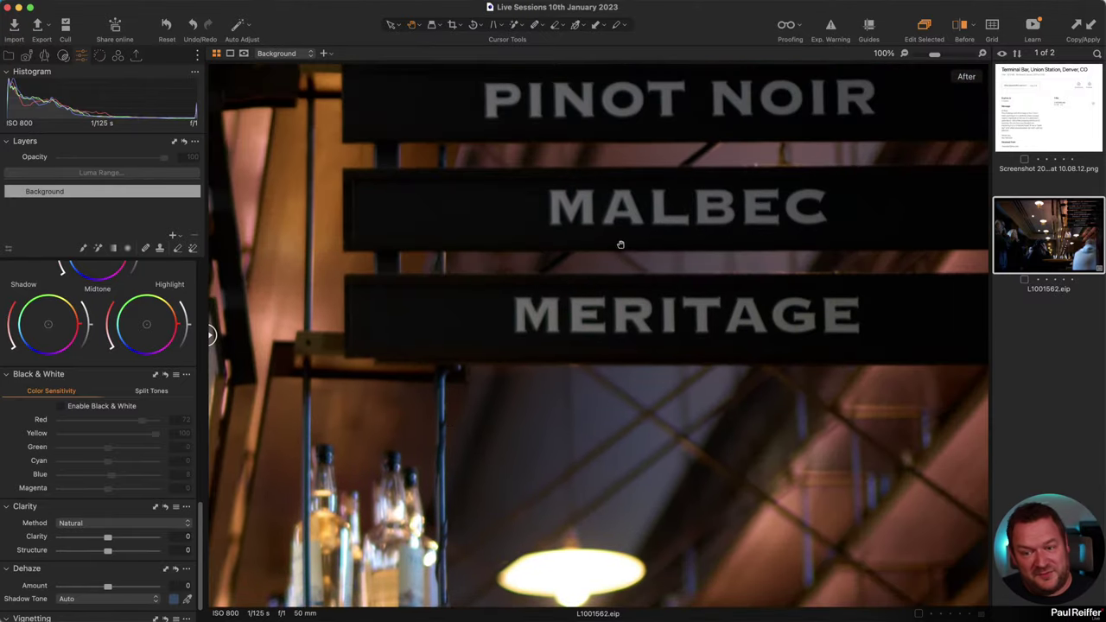
left_click_drag(621, 244, 837, 65)
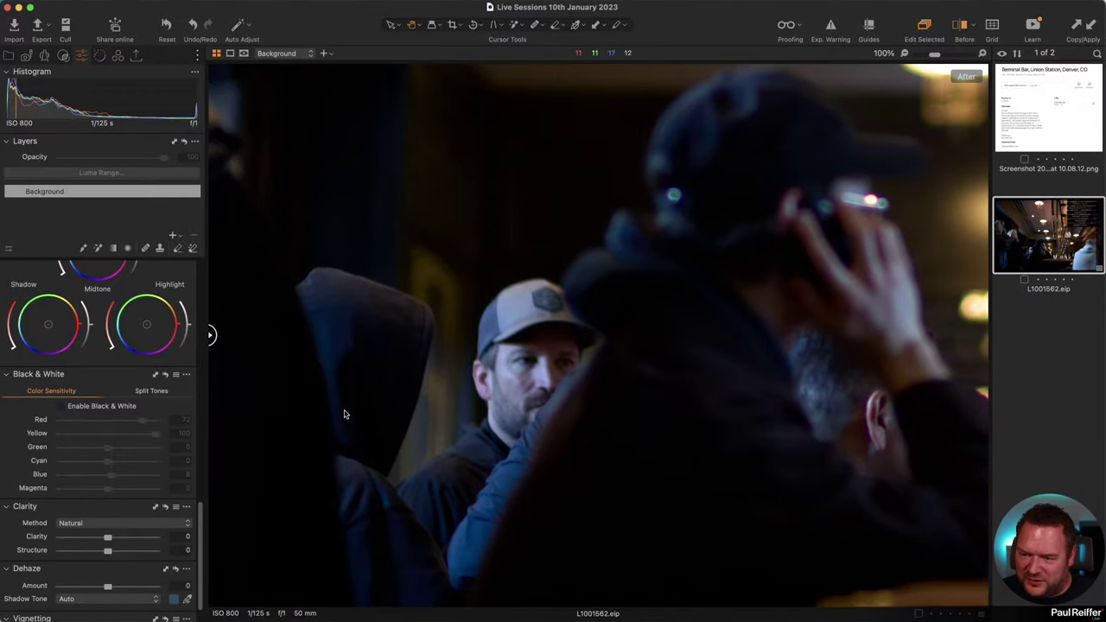
left_click_drag(385, 530, 446, 373)
key("z")
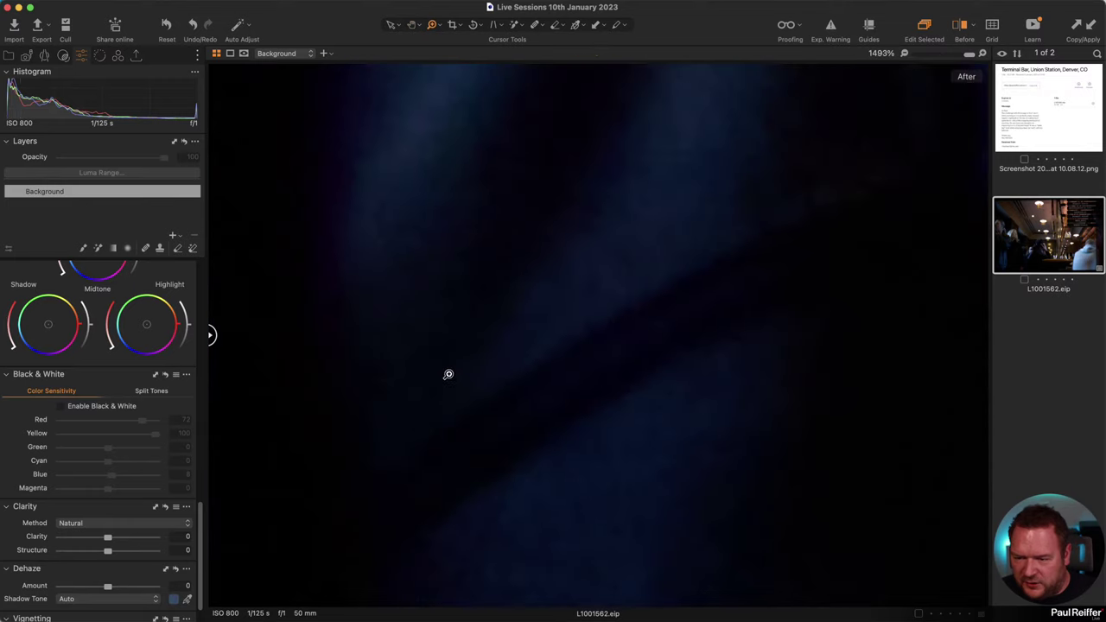
left_click(647, 356, "alt")
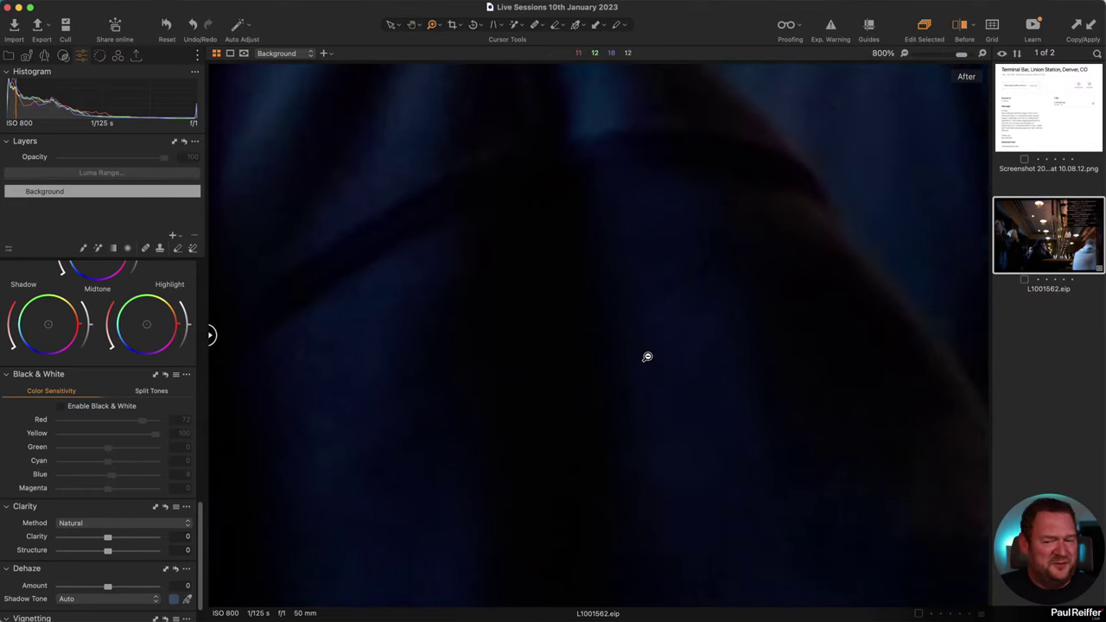
key("super+0")
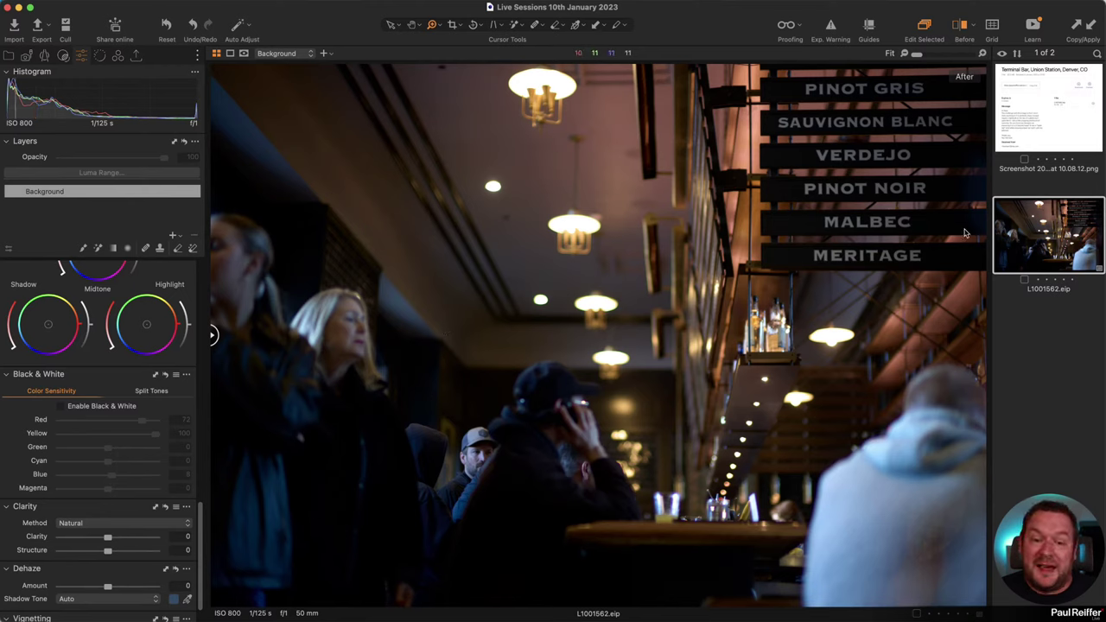
Clone a second variant of the bar photo
right_click(1018, 227)
left_click(1045, 274)
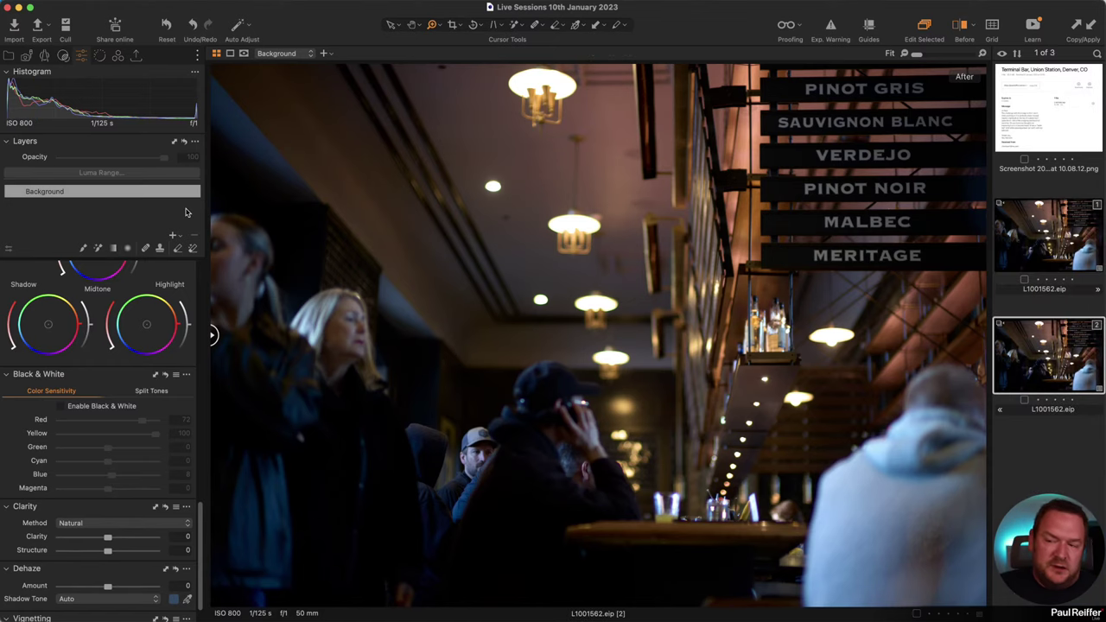
scroll(131, 344, "up", 15)
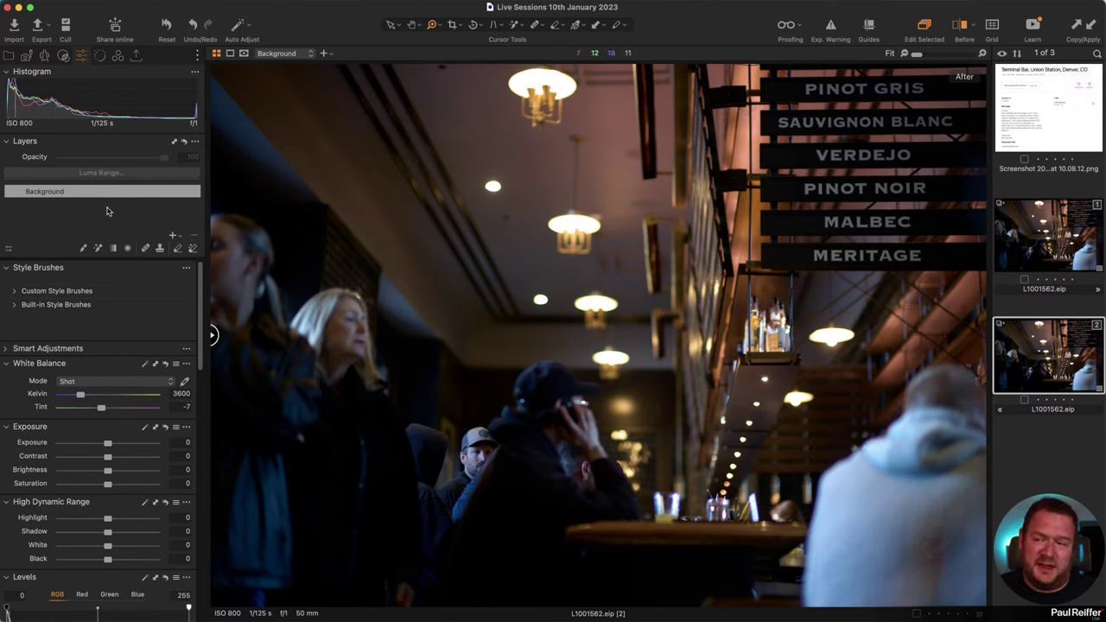
Try noise reduction at Luminance 87, Details 73, Color 71, then reset Luminance to 50
left_click(100, 56)
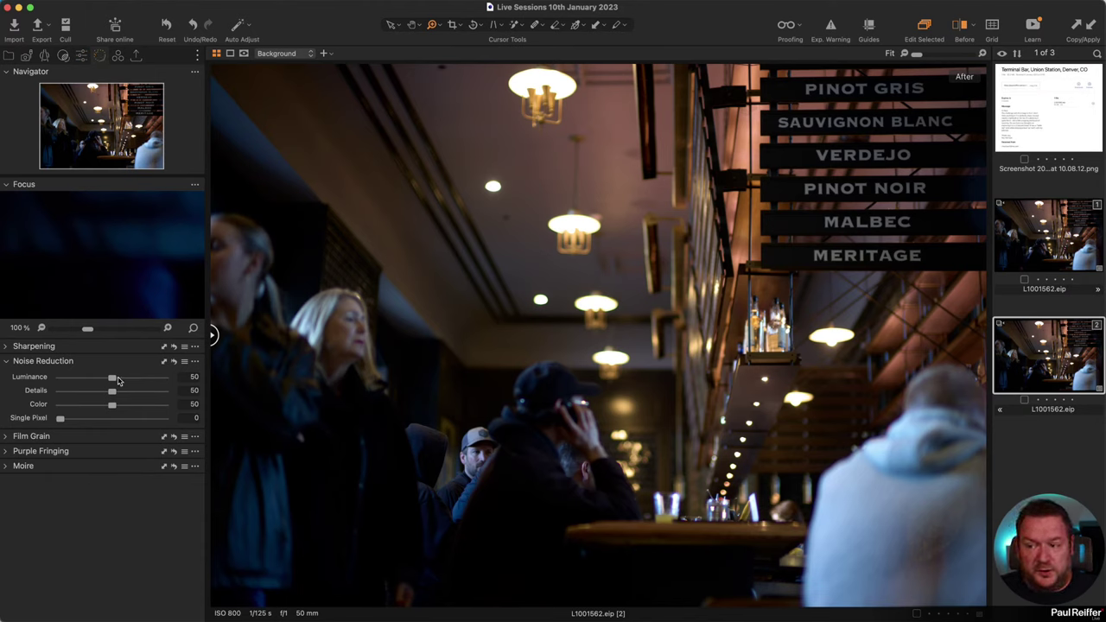
left_click(150, 377)
left_click(136, 392)
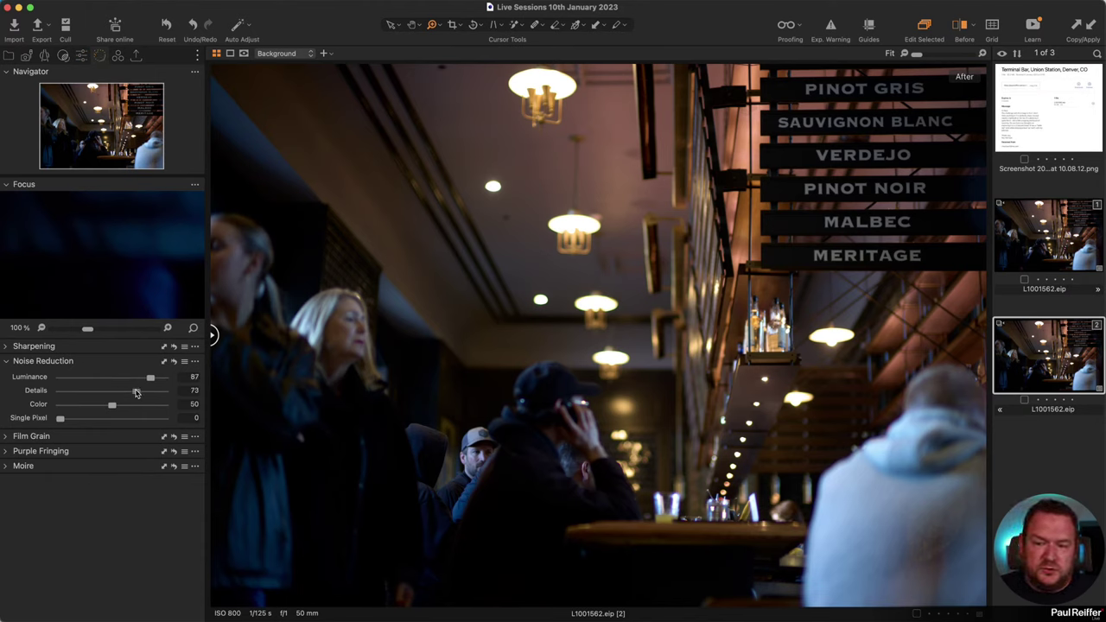
left_click(134, 406)
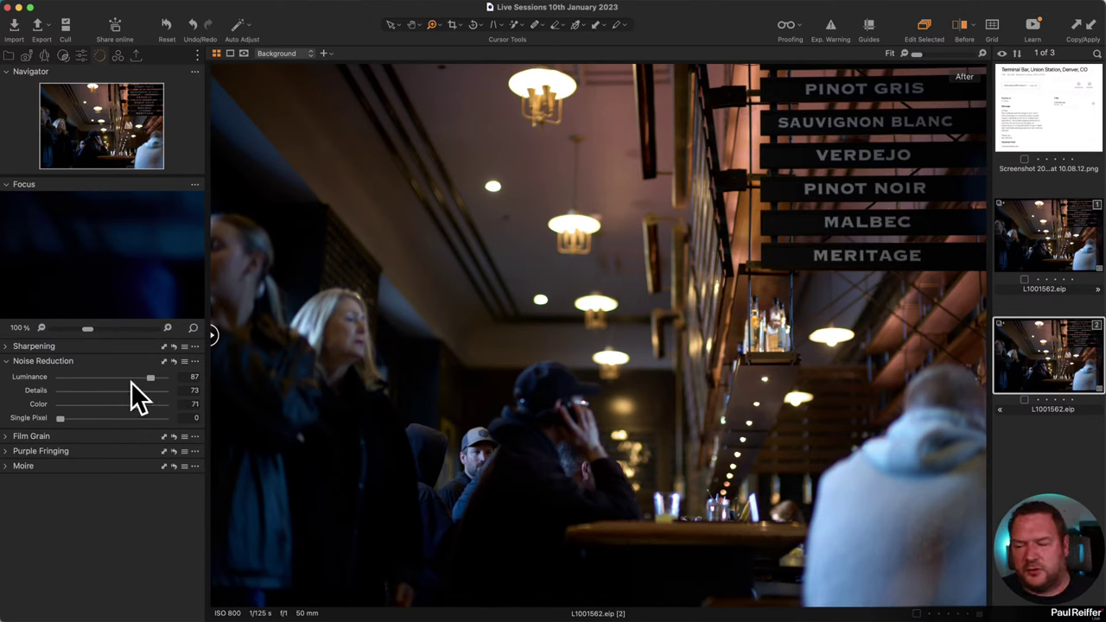
double_click(151, 379)
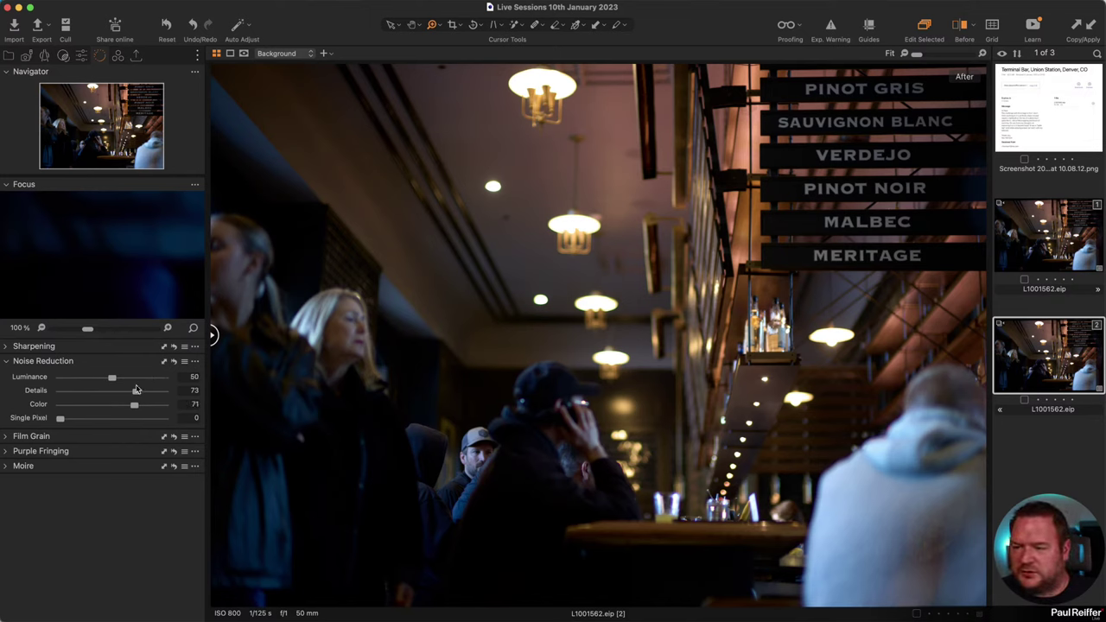
Reset Color noise reduction to 50, then raise sharpening Amount to 905 and Radius to 2.2
double_click(135, 406)
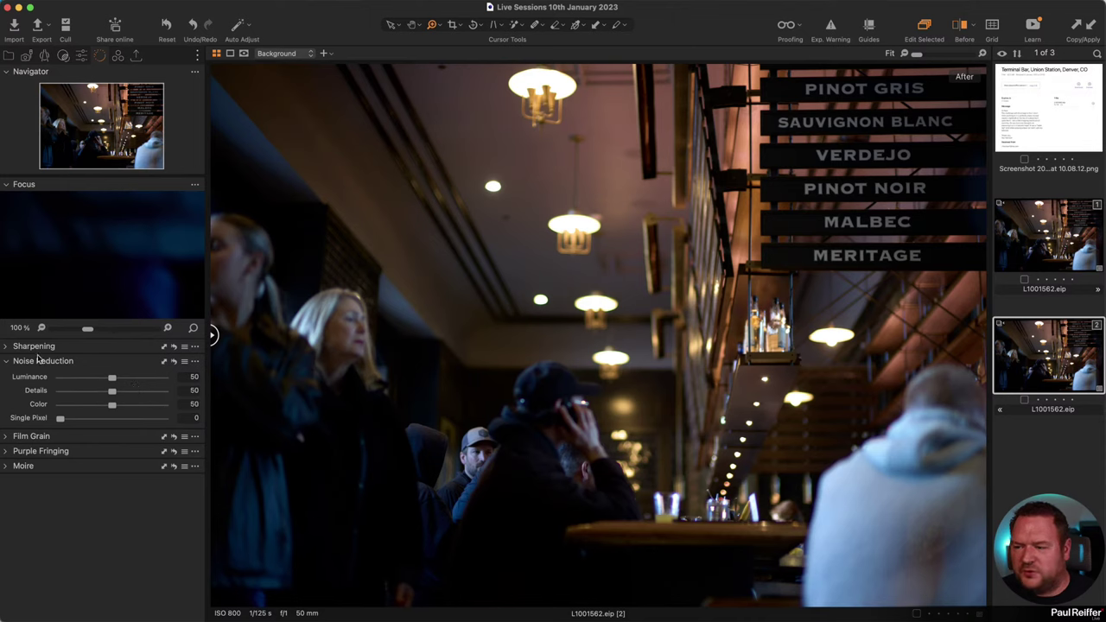
left_click(6, 347)
left_click(154, 362)
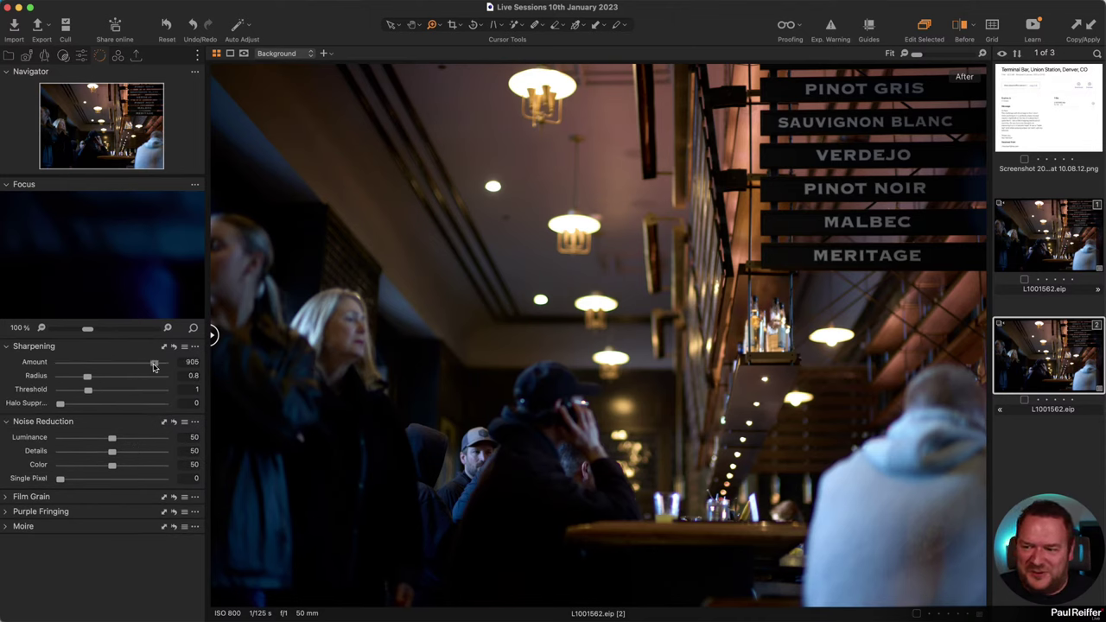
left_click(100, 377)
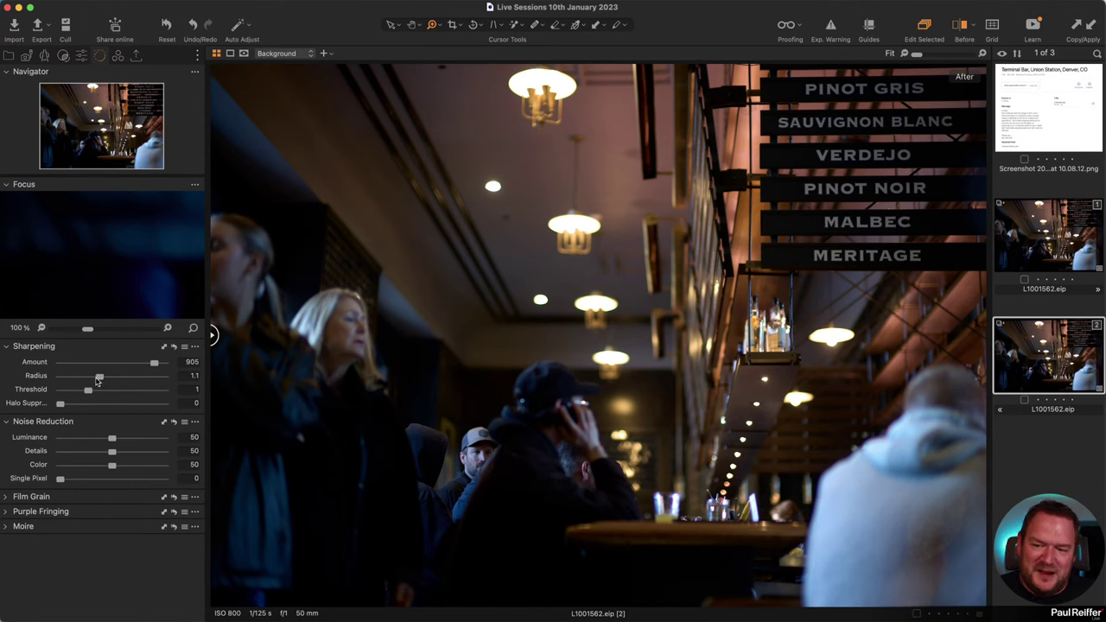
left_click_drag(100, 378, 64, 391)
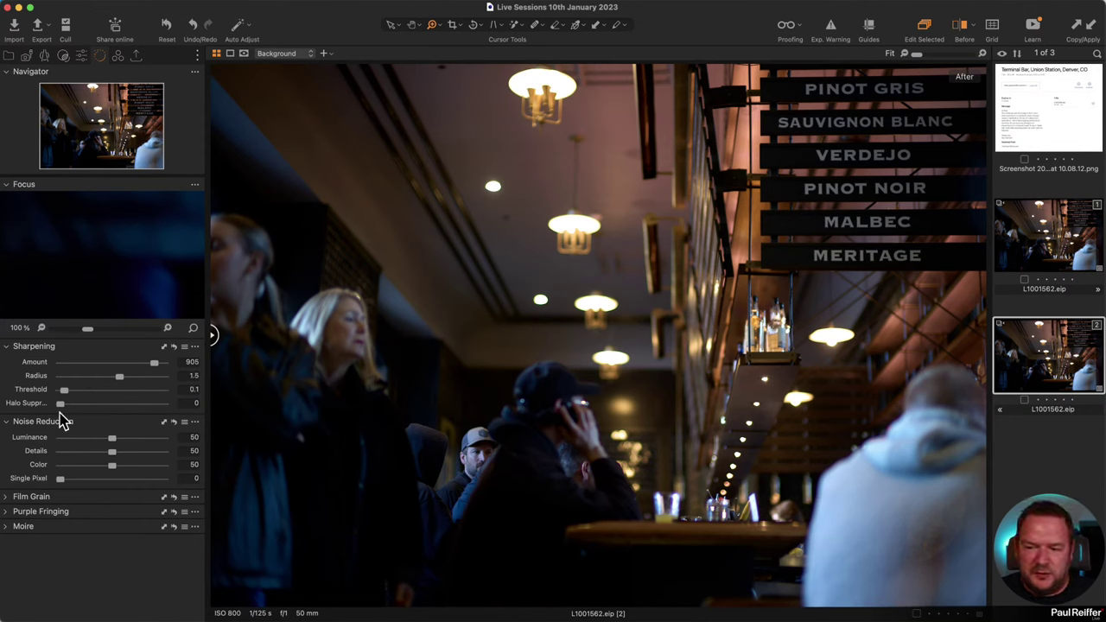
left_click_drag(133, 380, 166, 365)
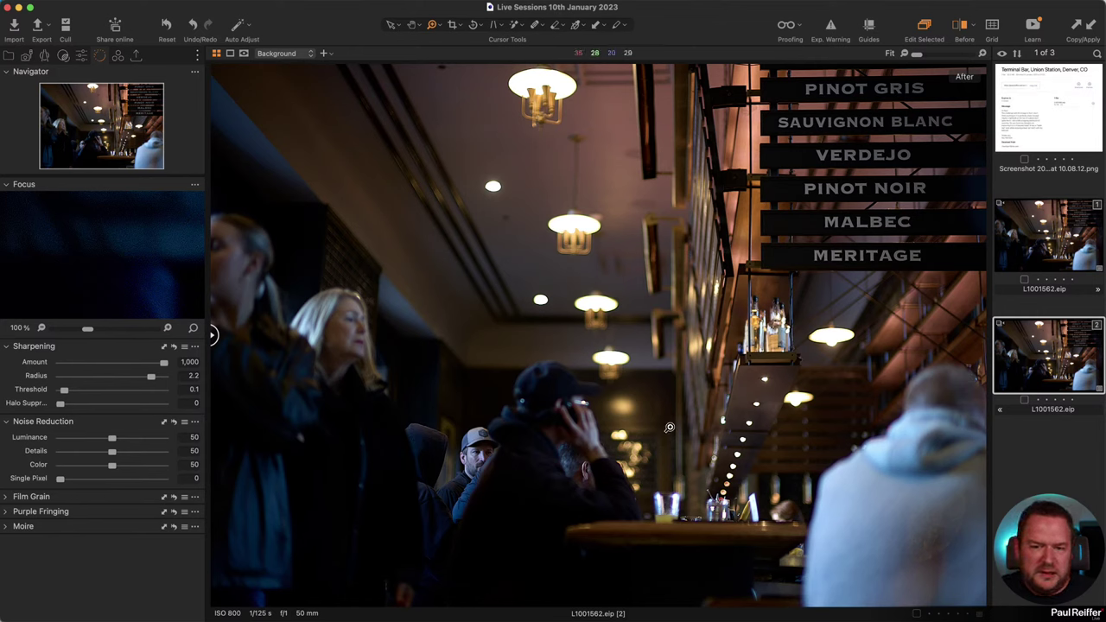
Show a before/after split and compare the sharpening at 100% on the man in the cap
key("y")
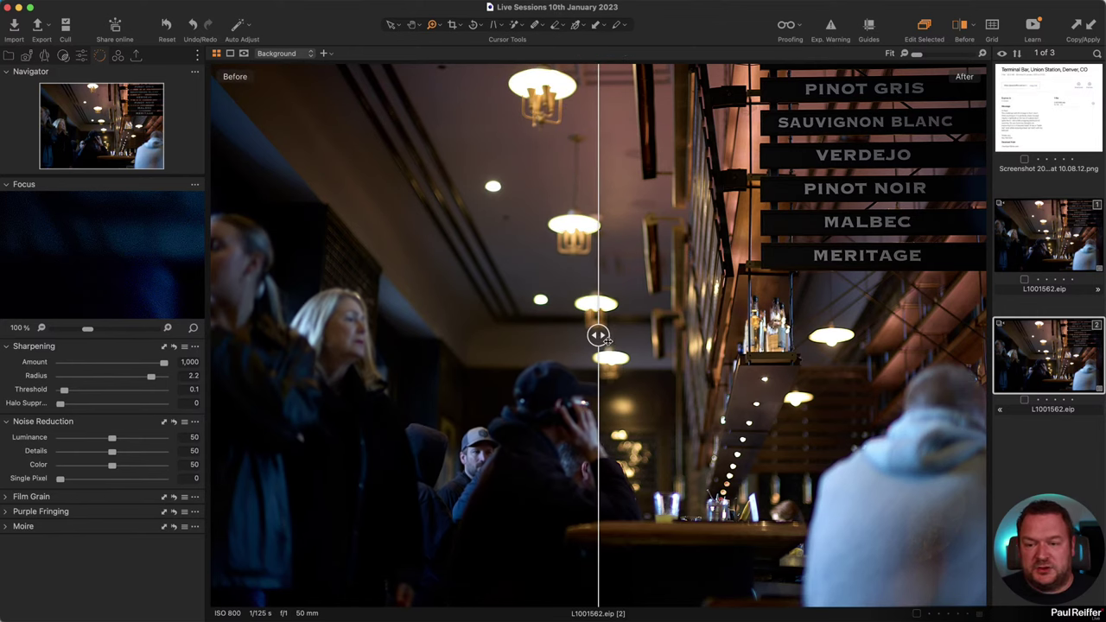
left_click_drag(605, 340, 346, 389)
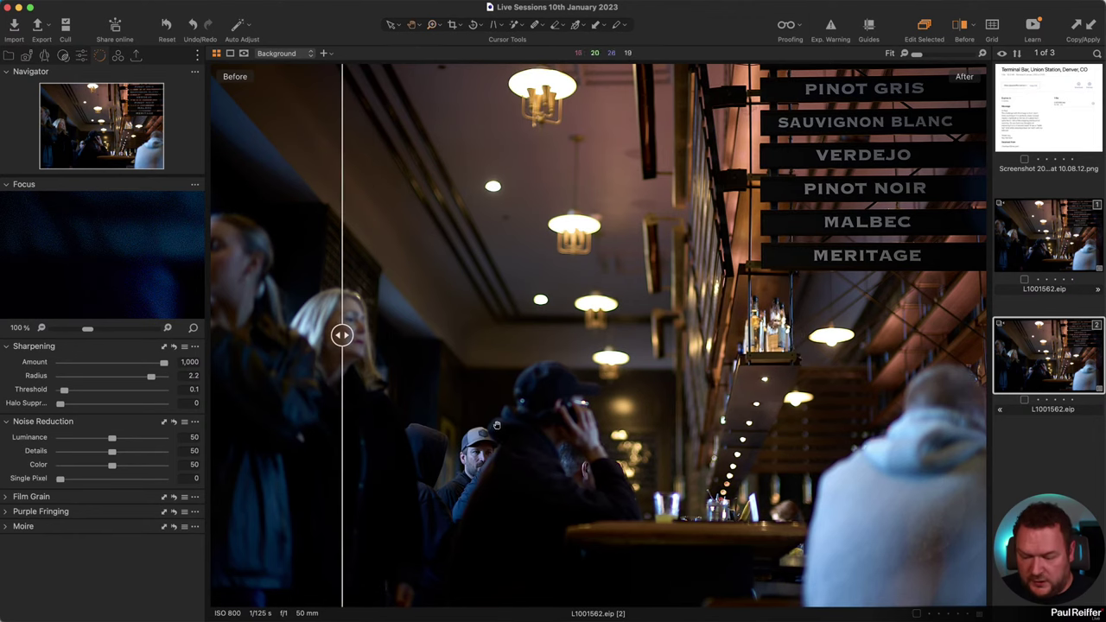
double_click(453, 455)
left_click_drag(342, 335, 291, 474)
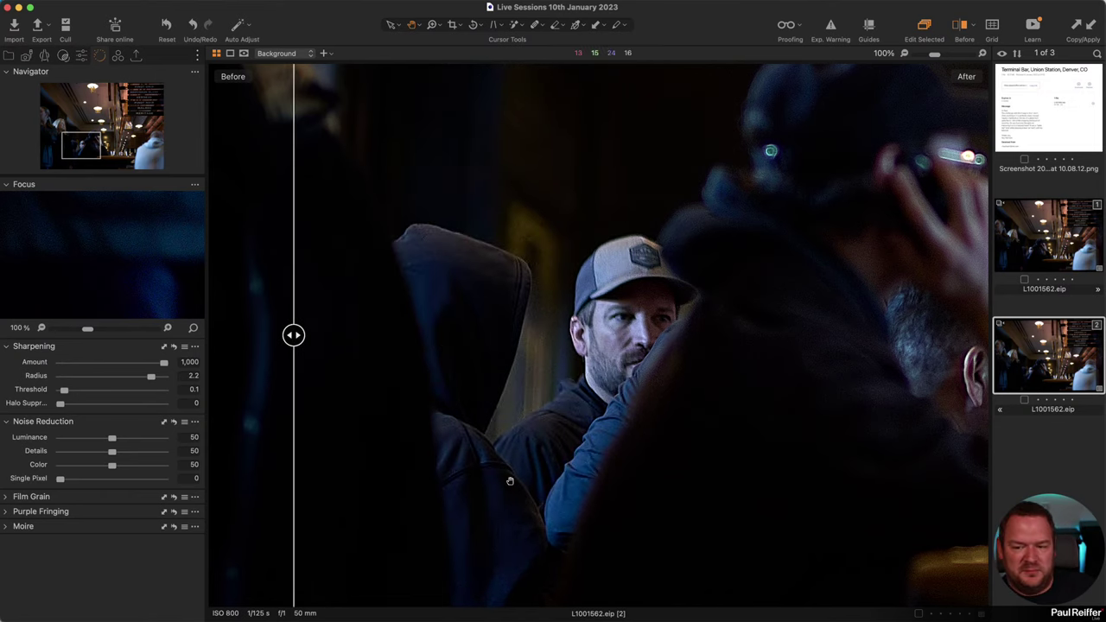
left_click_drag(296, 341, 720, 424)
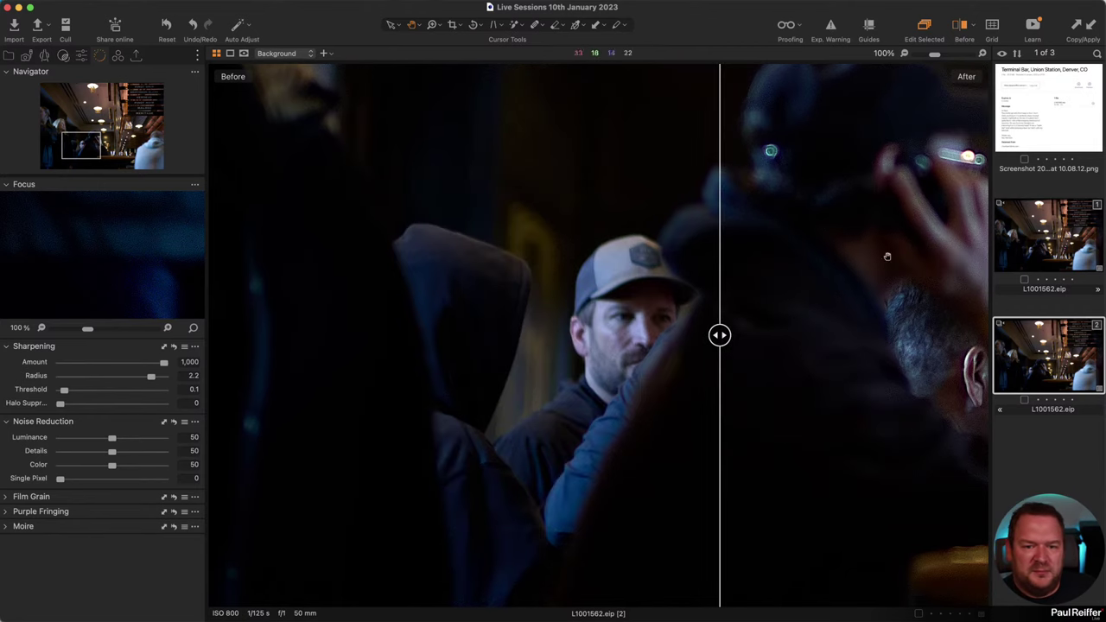
Compare the sharpening near the bar's bottles, then fit the whole scene and hide the before side
scroll(893, 363, "right", 10)
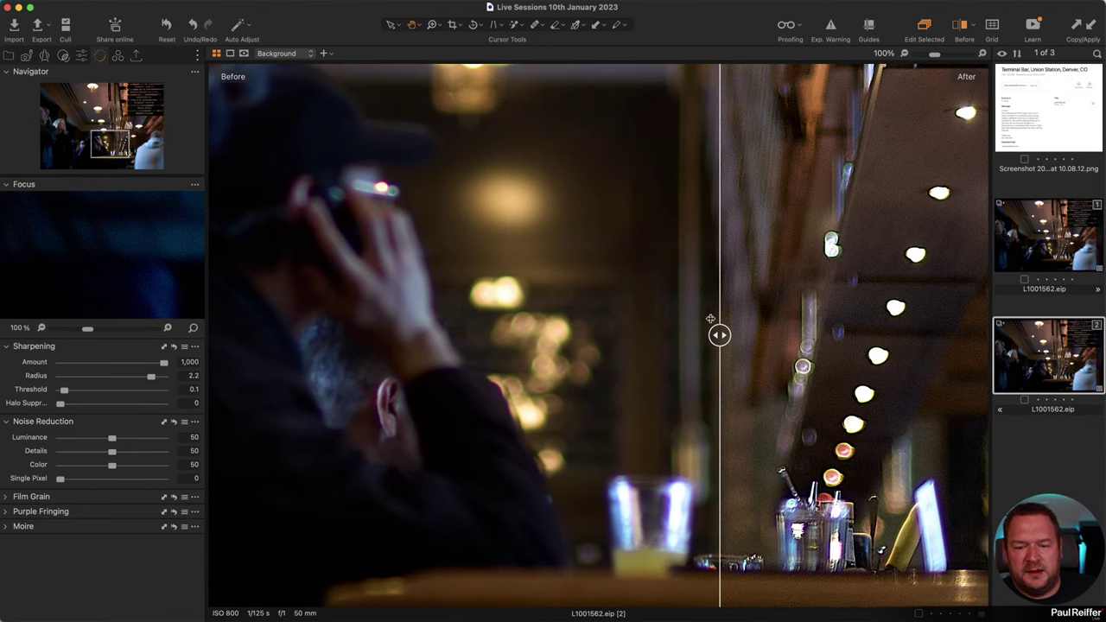
left_click_drag(720, 335, 588, 334)
scroll(777, 320, "up", 5)
scroll(777, 320, "right", 5)
scroll(751, 265, "up", 2)
left_click_drag(751, 265, 778, 450)
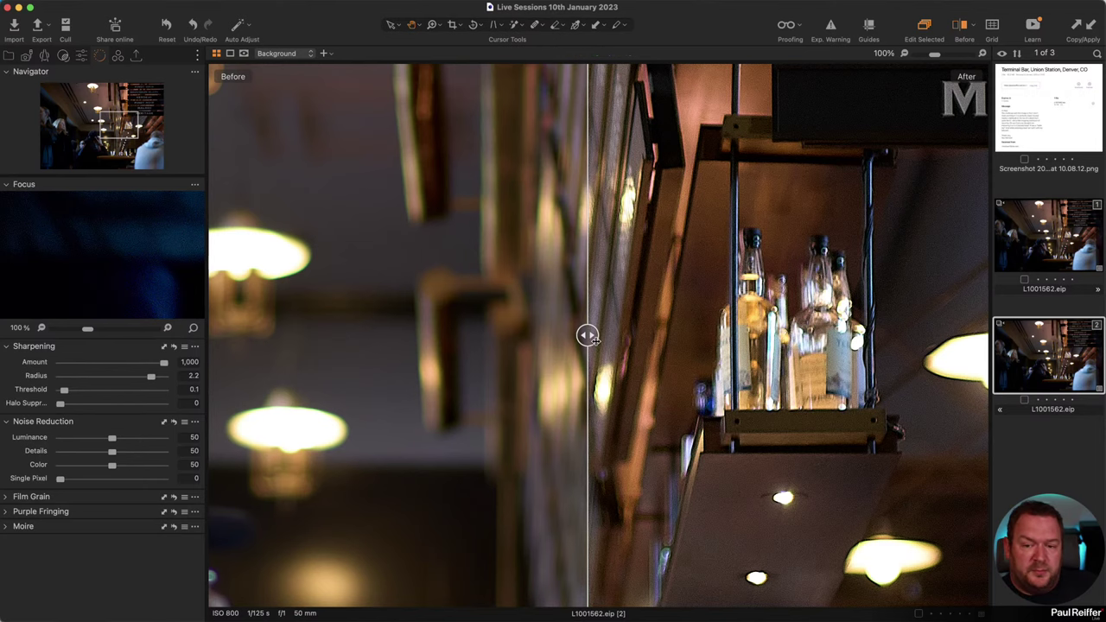
key("super+0")
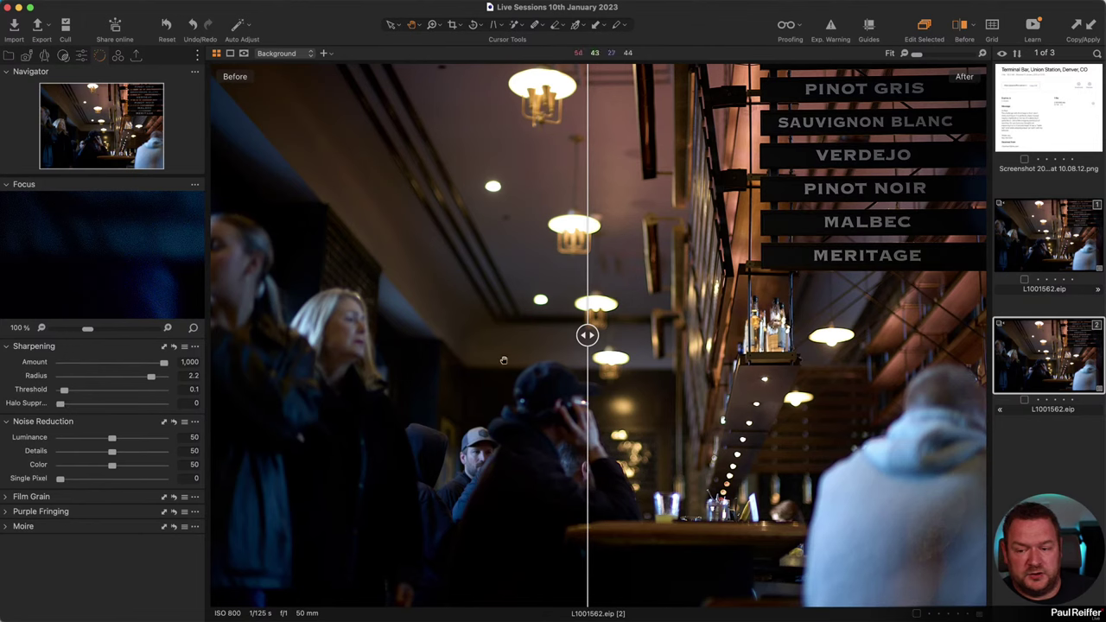
left_click_drag(588, 335, 212, 335)
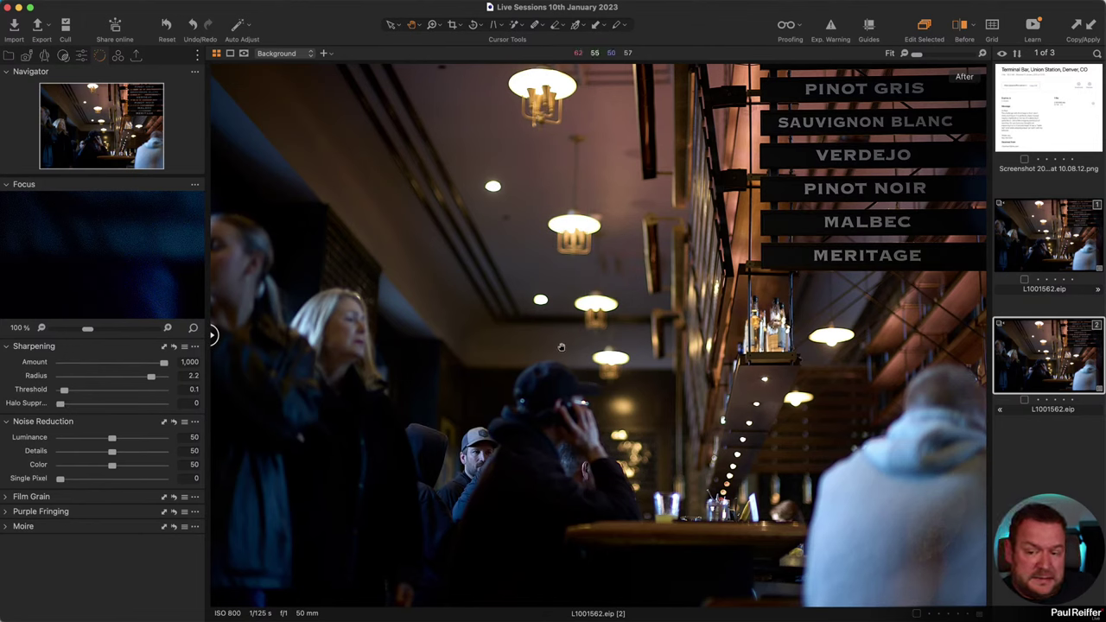
Reset sharpening Amount to 130 and Radius to 0.8, and raise Threshold to 1
double_click(163, 363)
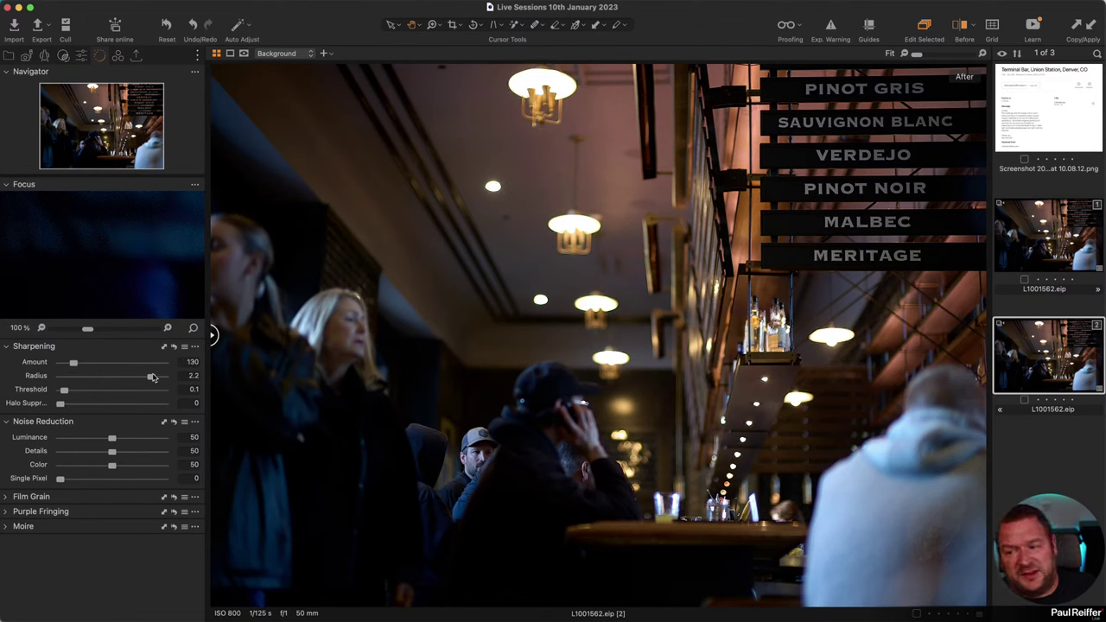
double_click(151, 377)
left_click_drag(64, 392, 87, 389)
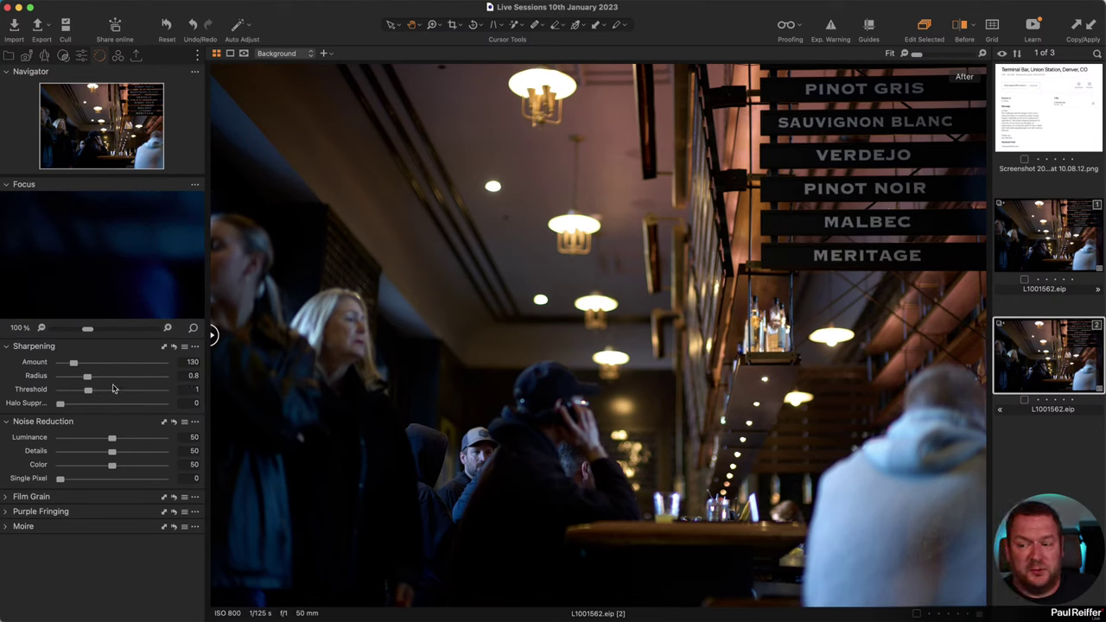
Give the bar photo Clarity 37 and Structure 69 for local contrast
left_click(85, 59)
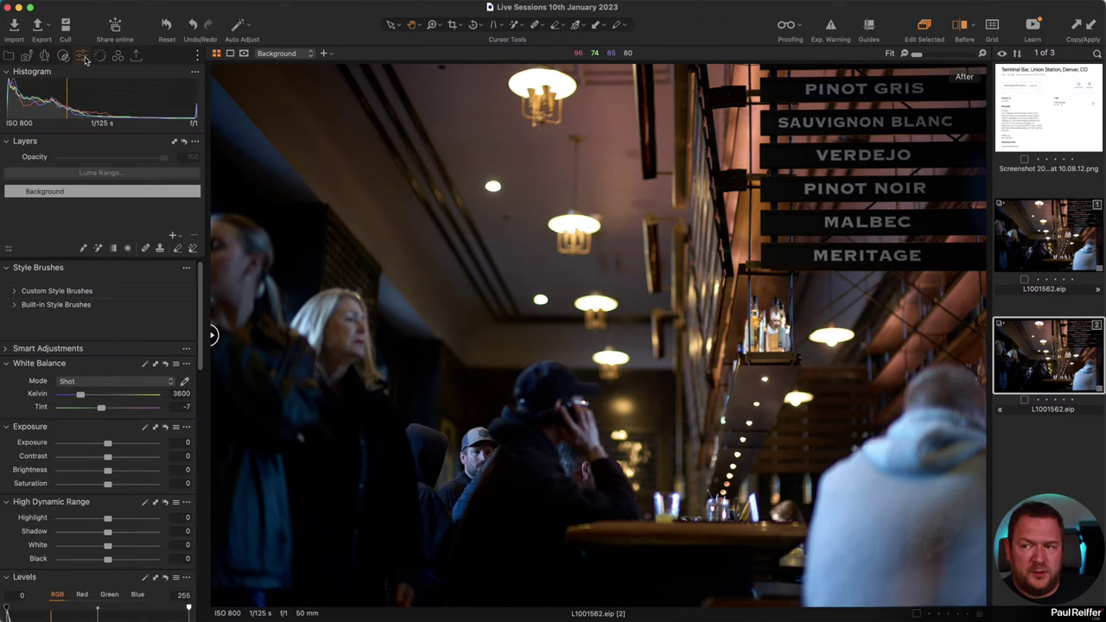
scroll(12, 493, "down", 10)
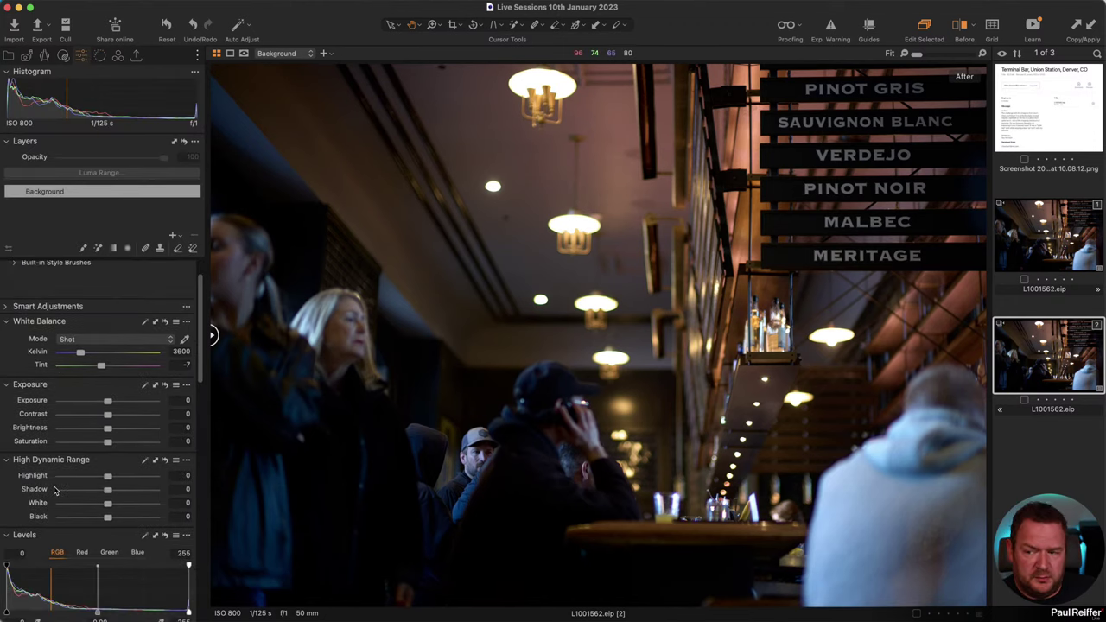
scroll(84, 420, "up", 5)
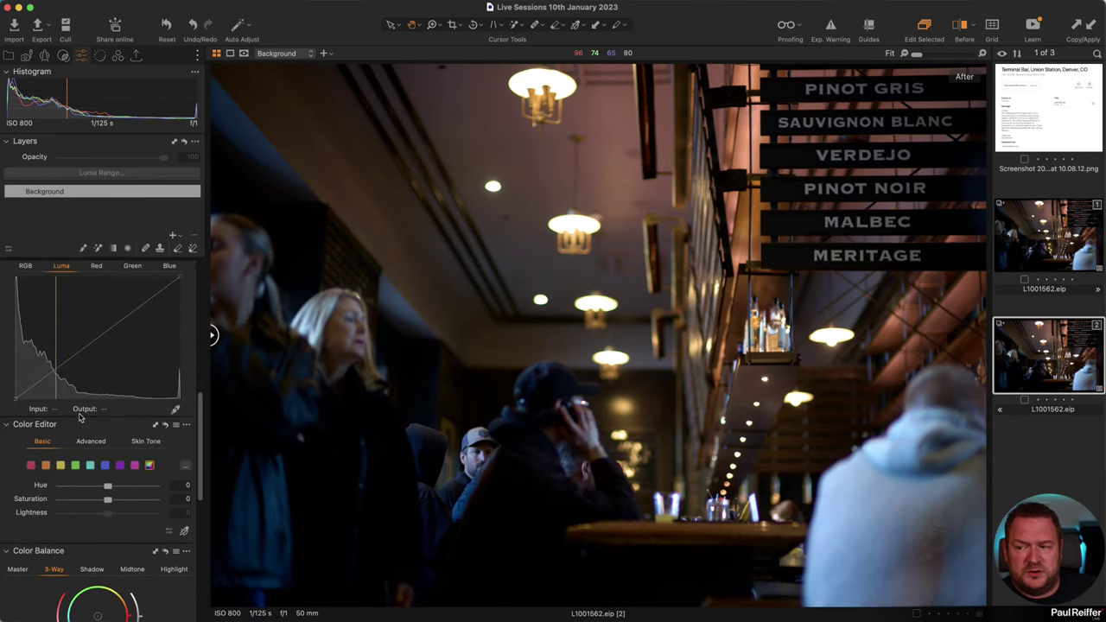
scroll(83, 419, "down", 12)
scroll(78, 441, "down", 2)
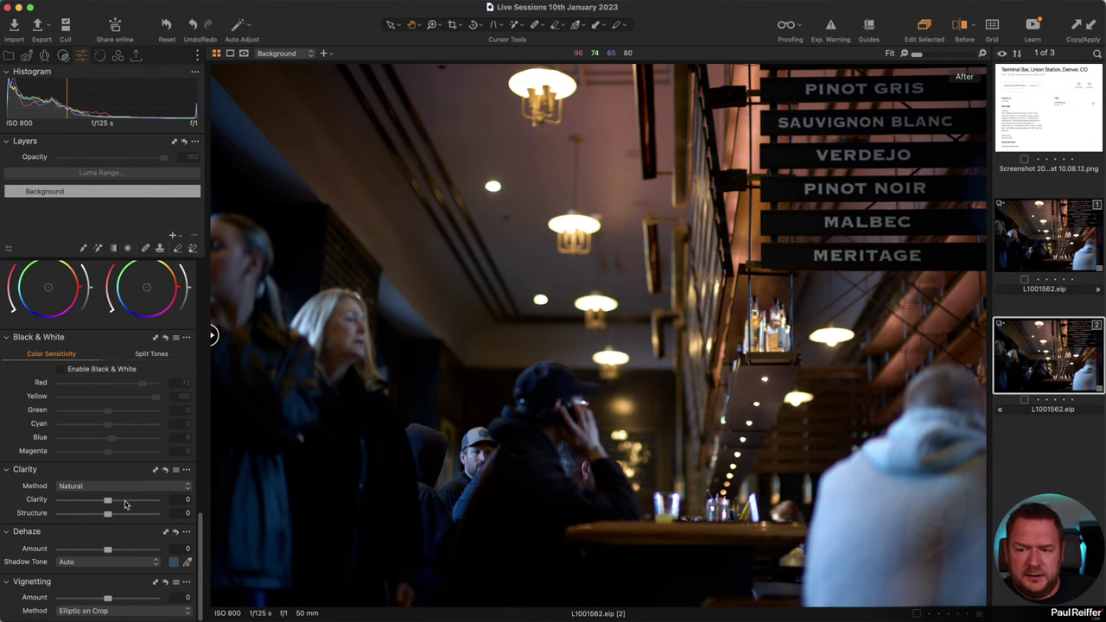
left_click(125, 500)
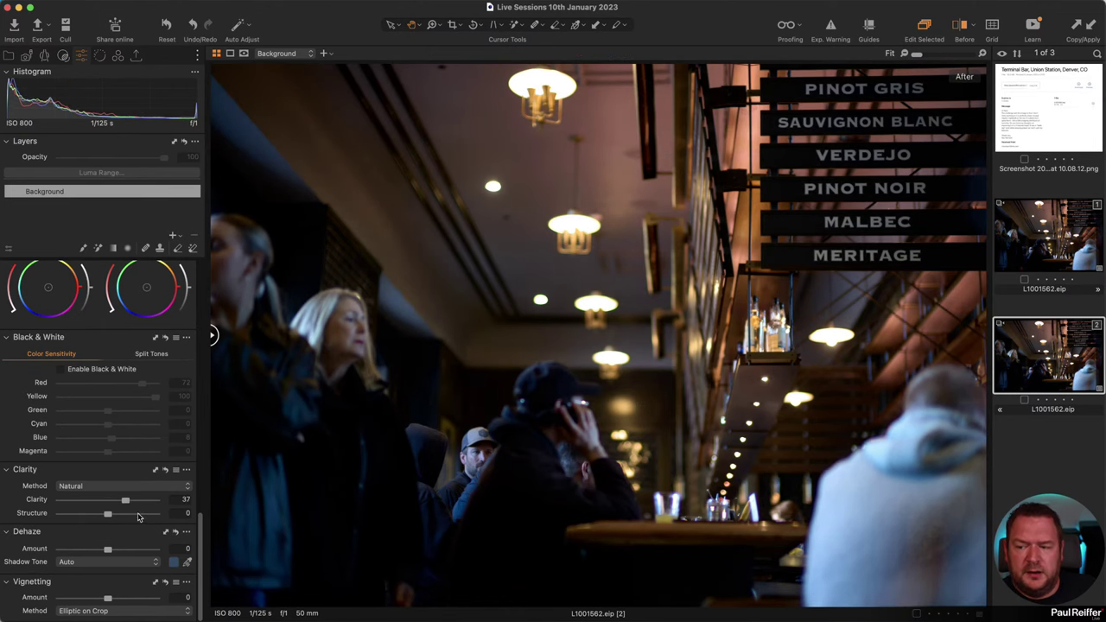
left_click(139, 516)
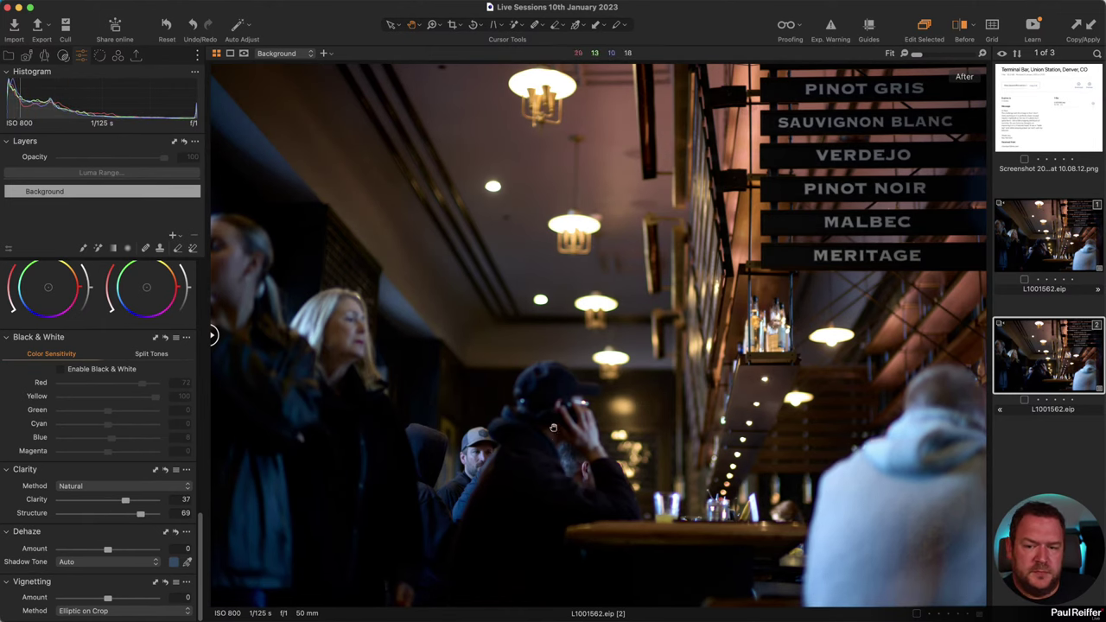
double_click(471, 471)
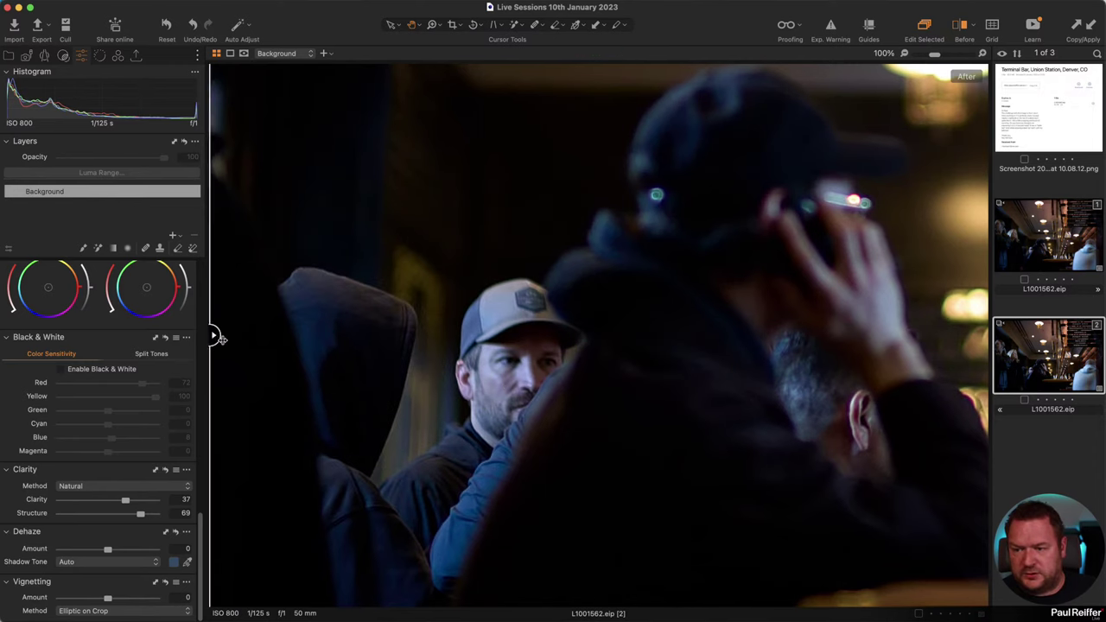
Compare the clarity edit before/after on the man's face and the bar's bottles
left_click_drag(209, 335, 508, 336)
left_click_drag(512, 430, 492, 467)
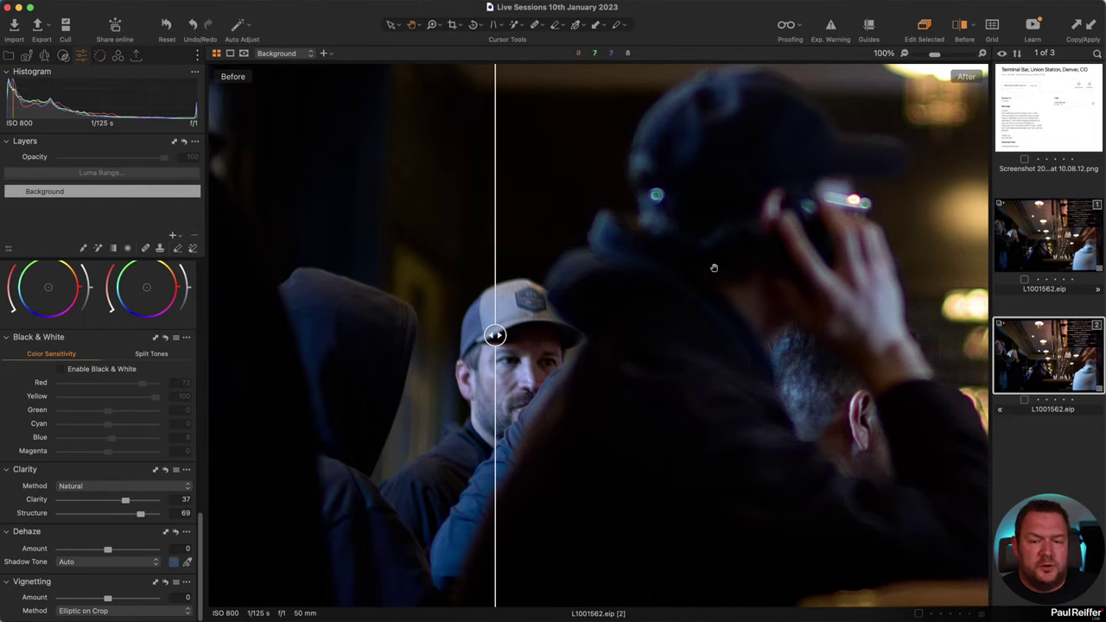
left_click_drag(796, 261, 268, 353)
left_click_drag(744, 263, 556, 494)
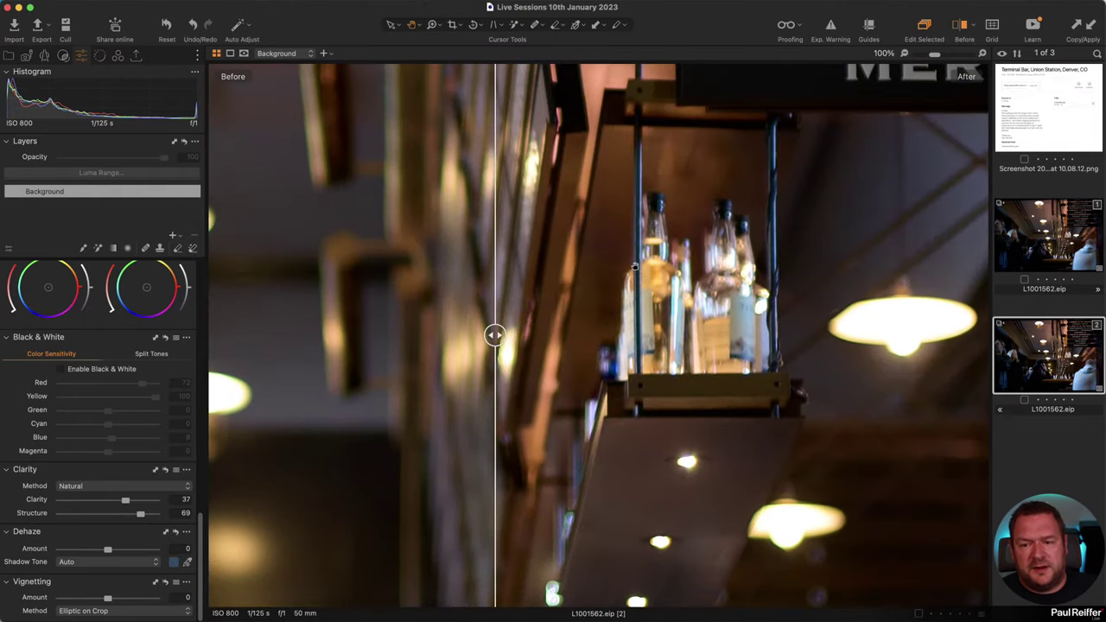
left_click_drag(496, 336, 523, 335)
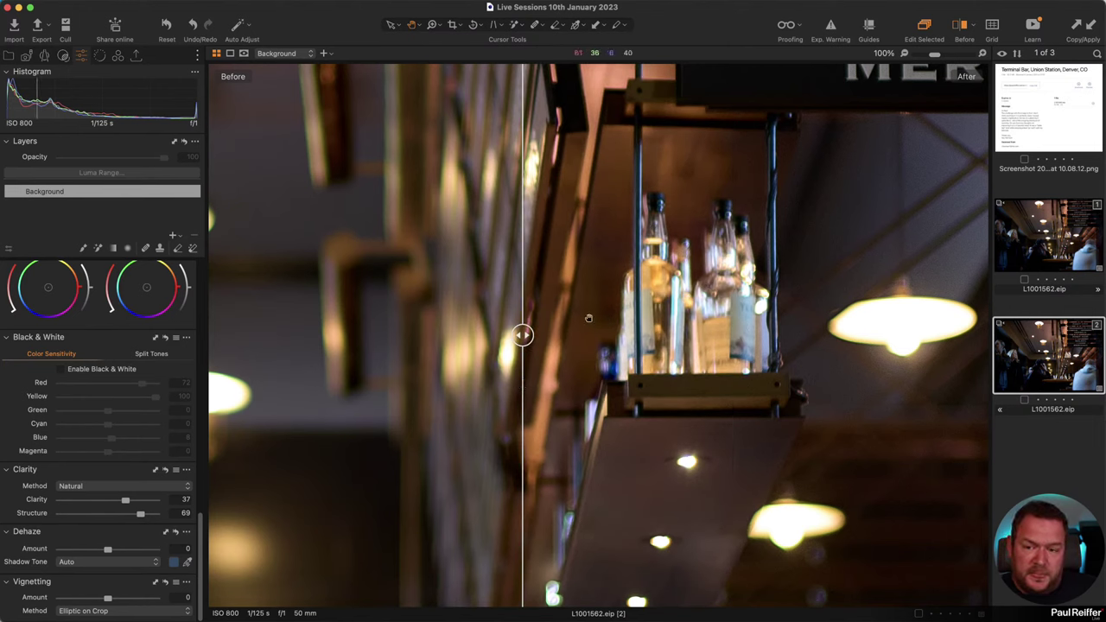
Fit the whole scene and raise sharpening Amount to 417 in the Details tools
key("super+0")
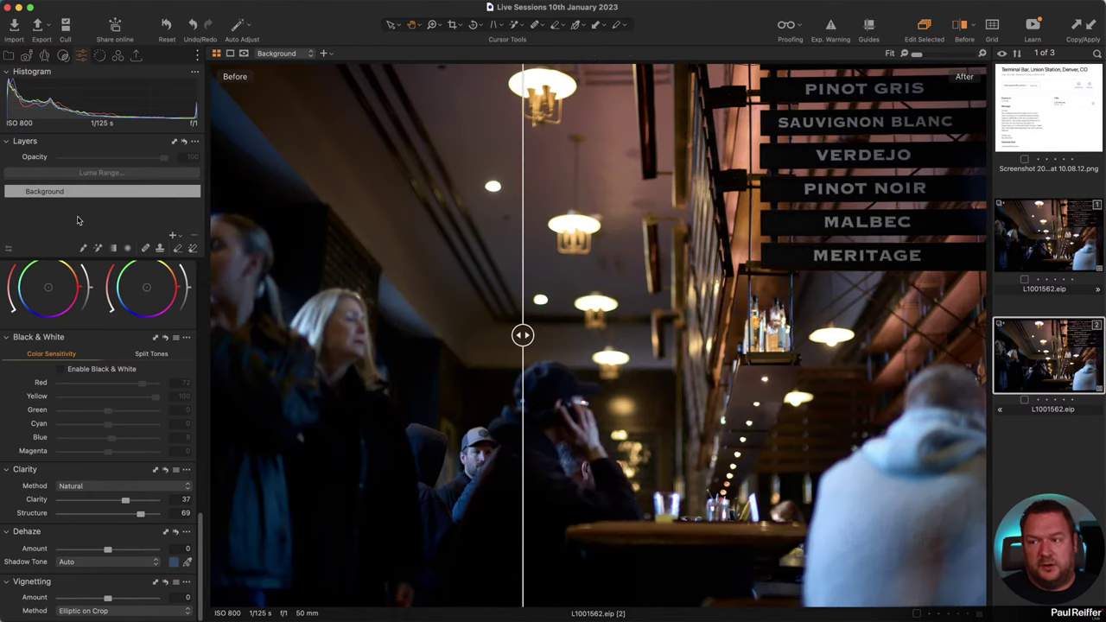
left_click(100, 56)
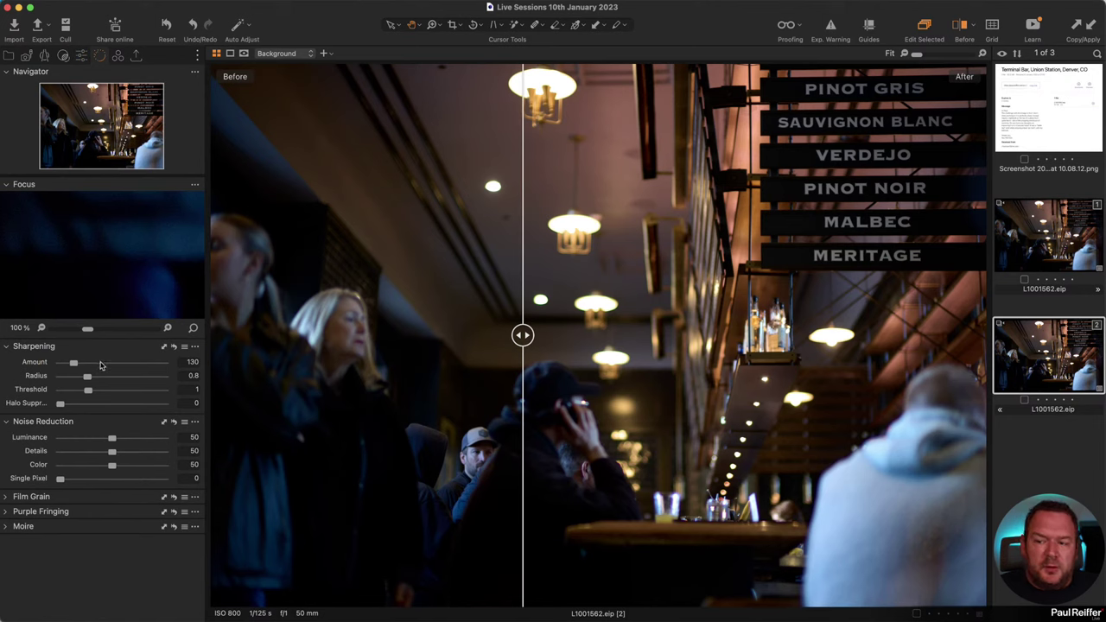
left_click(103, 363)
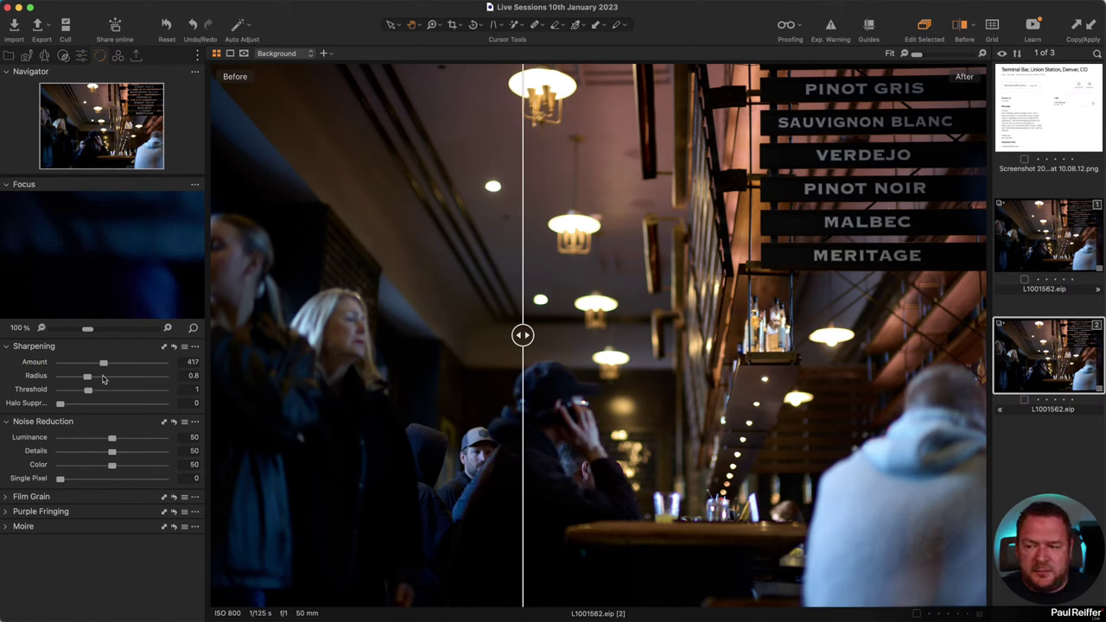
Set sharpening Radius 1.2 and Threshold 0.3, then lower Structure from 69 to 47
left_click(103, 376)
left_click(77, 391)
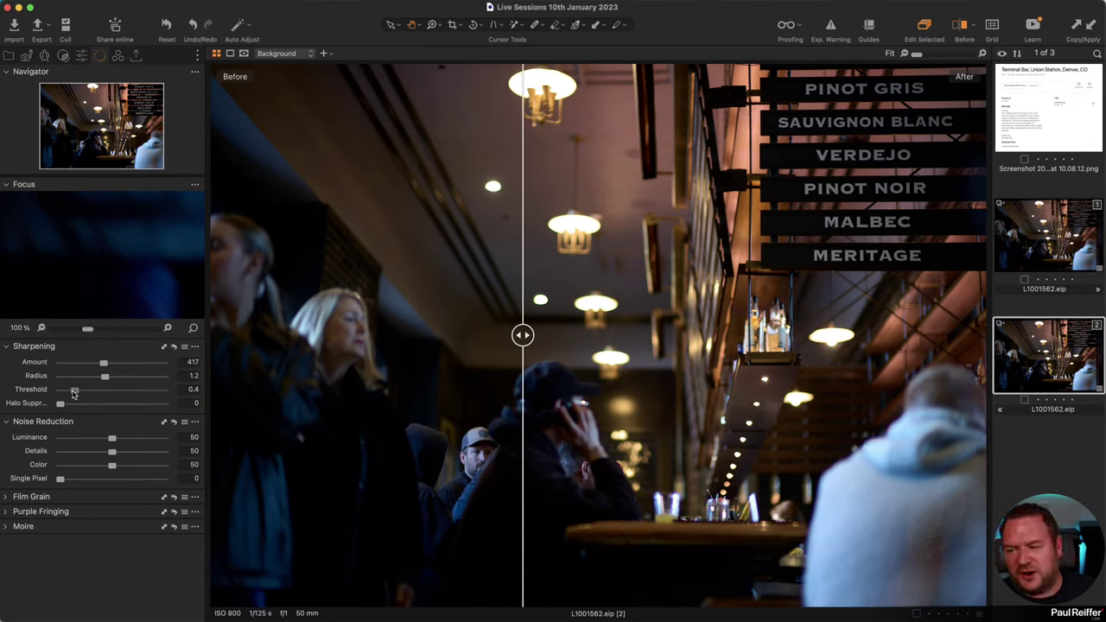
left_click_drag(74, 392, 69, 397)
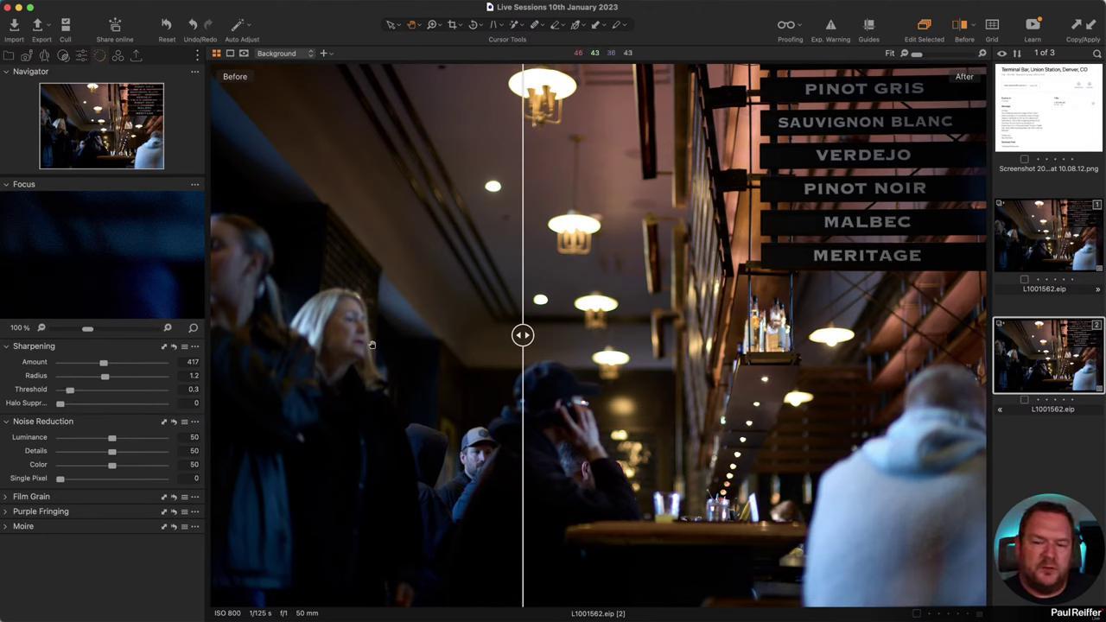
left_click_drag(518, 340, 297, 435)
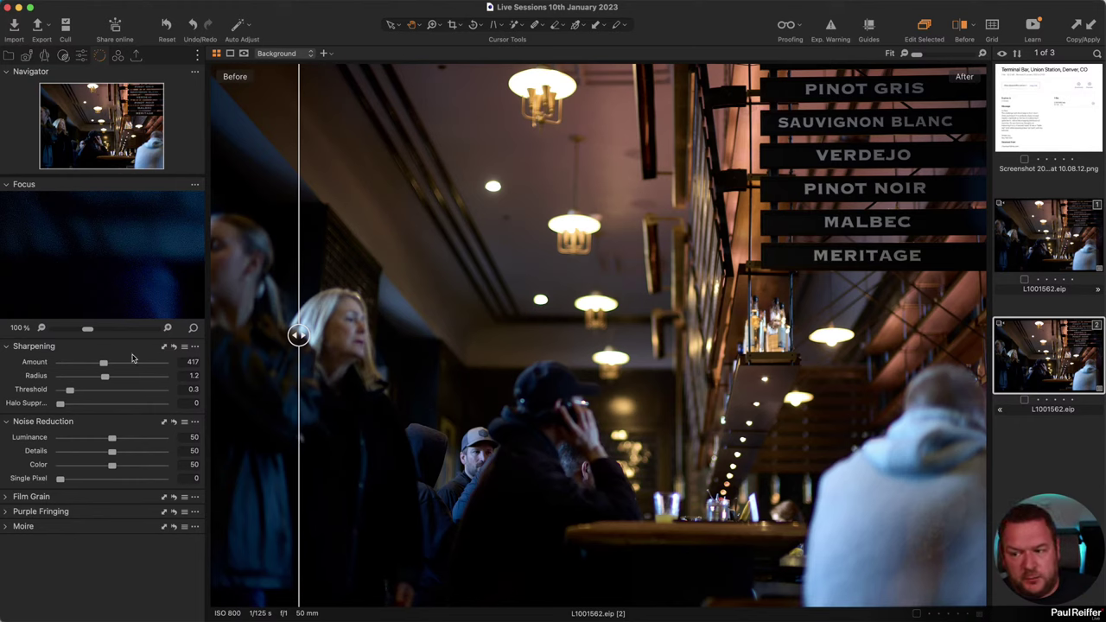
left_click_drag(140, 519, 119, 501)
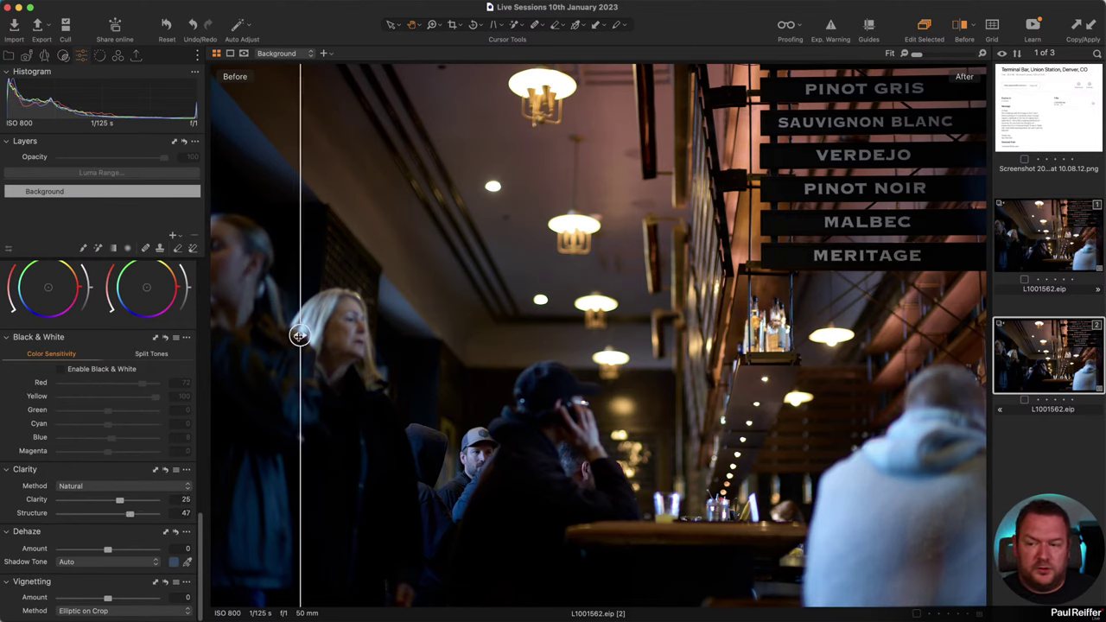
Lower Clarity from 37 to 25 and turn off the Before/After comparison
left_click_drag(298, 335, 268, 481)
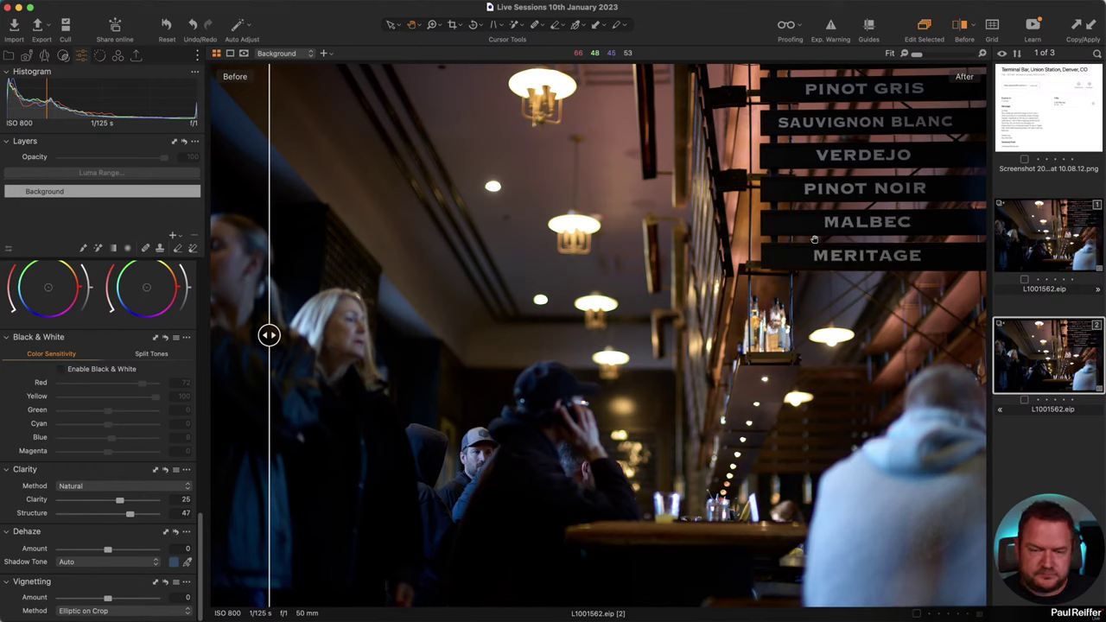
key("y")
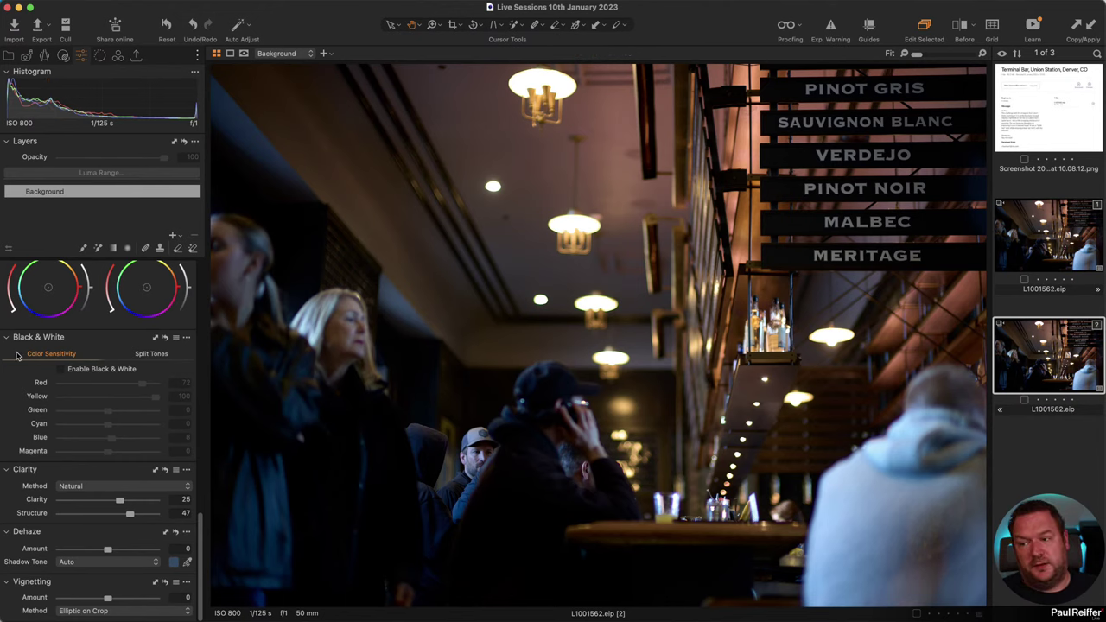
Add a new adjustment layer and name it Person
left_click(172, 235)
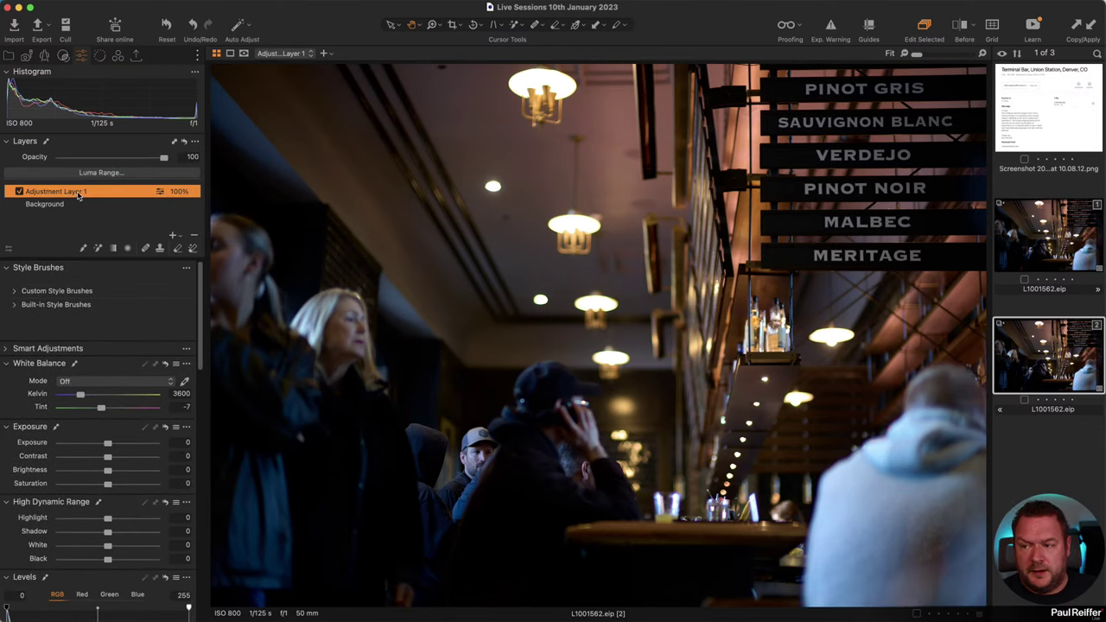
double_click(78, 194)
type("Person")
key("Return")
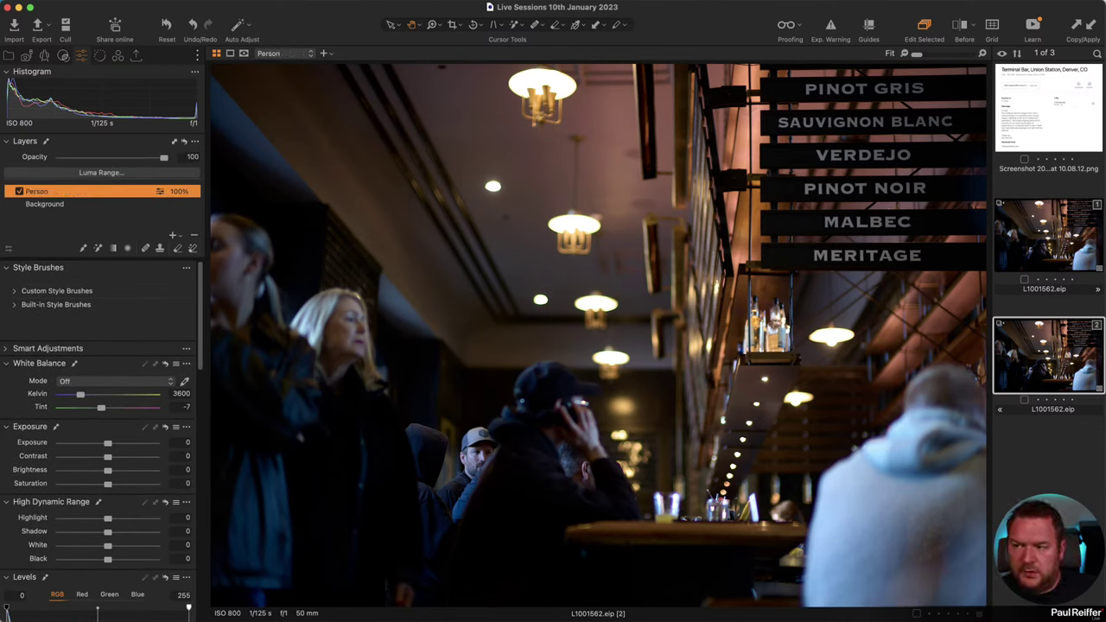
Paint a Magic Brush mask at tolerance 1 and size 154, then a higher tolerance
left_click(98, 249)
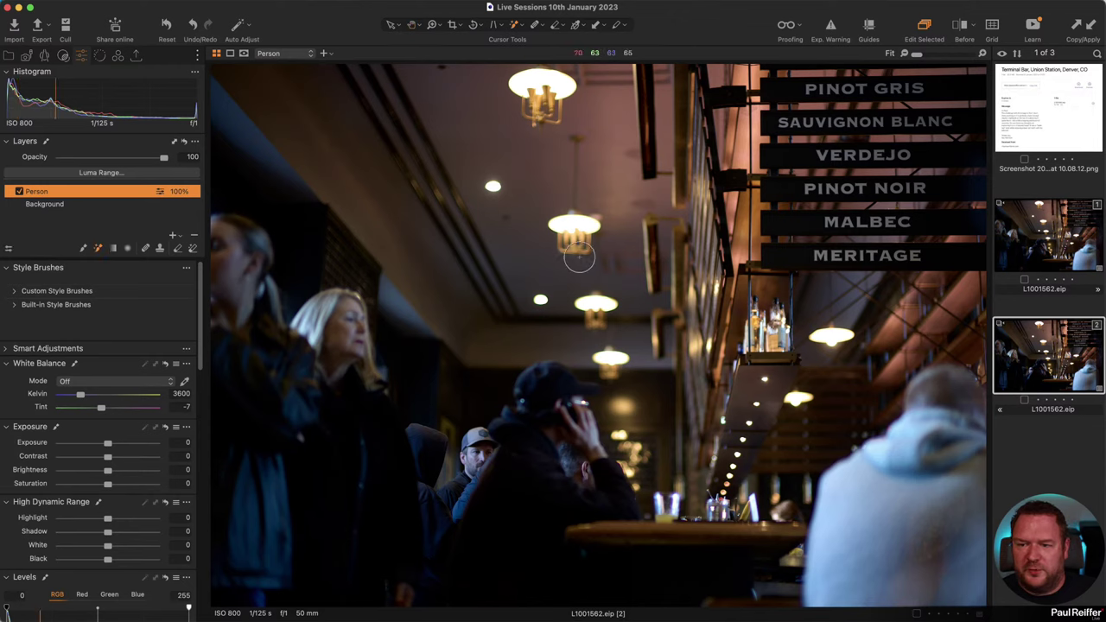
right_click(577, 257)
left_click_drag(537, 286, 527, 285)
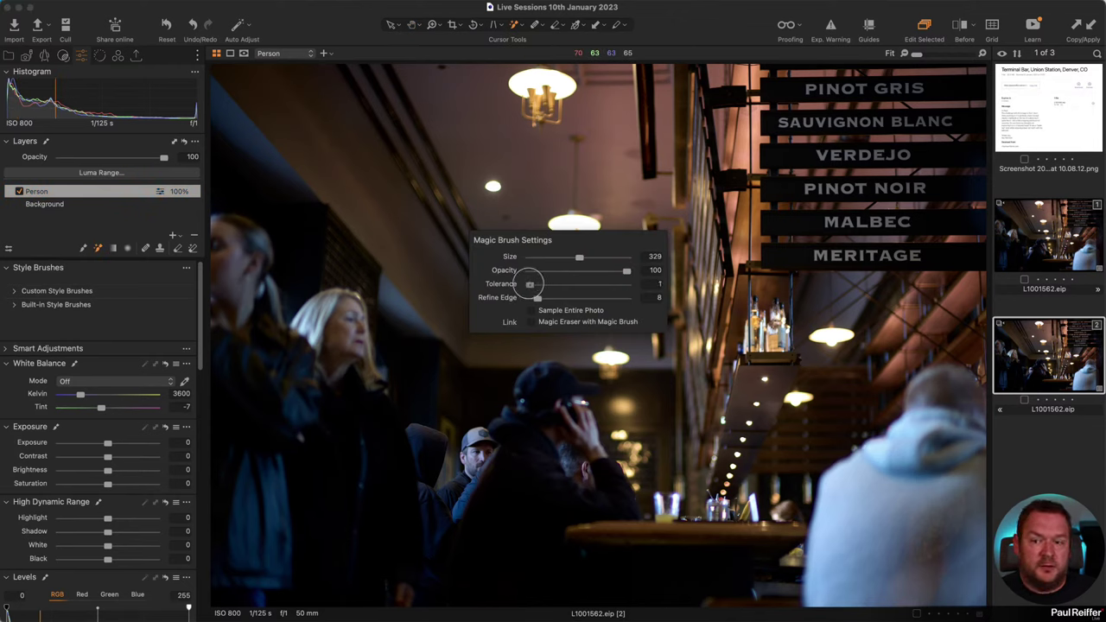
left_click_drag(581, 257, 567, 257)
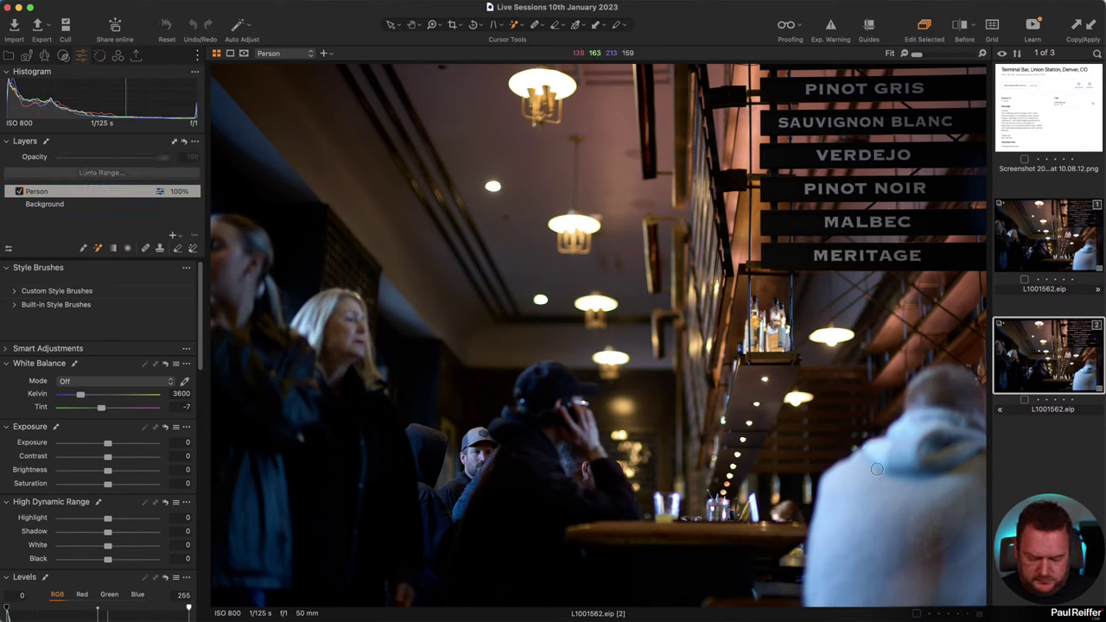
left_click(951, 451)
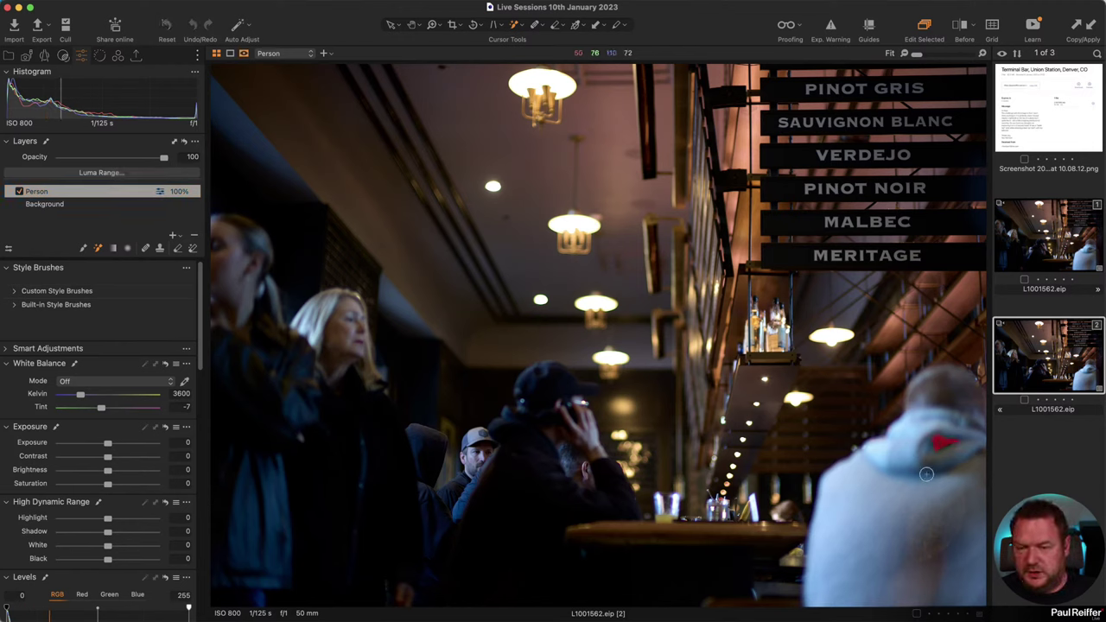
right_click(673, 379)
left_click_drag(635, 404, 731, 404)
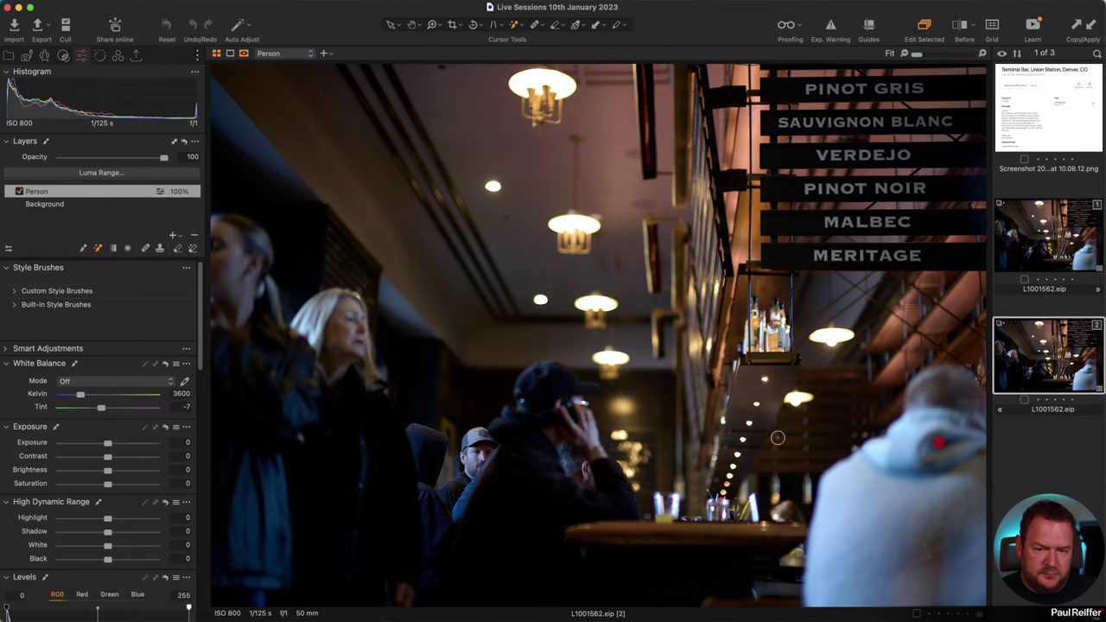
left_click(715, 399)
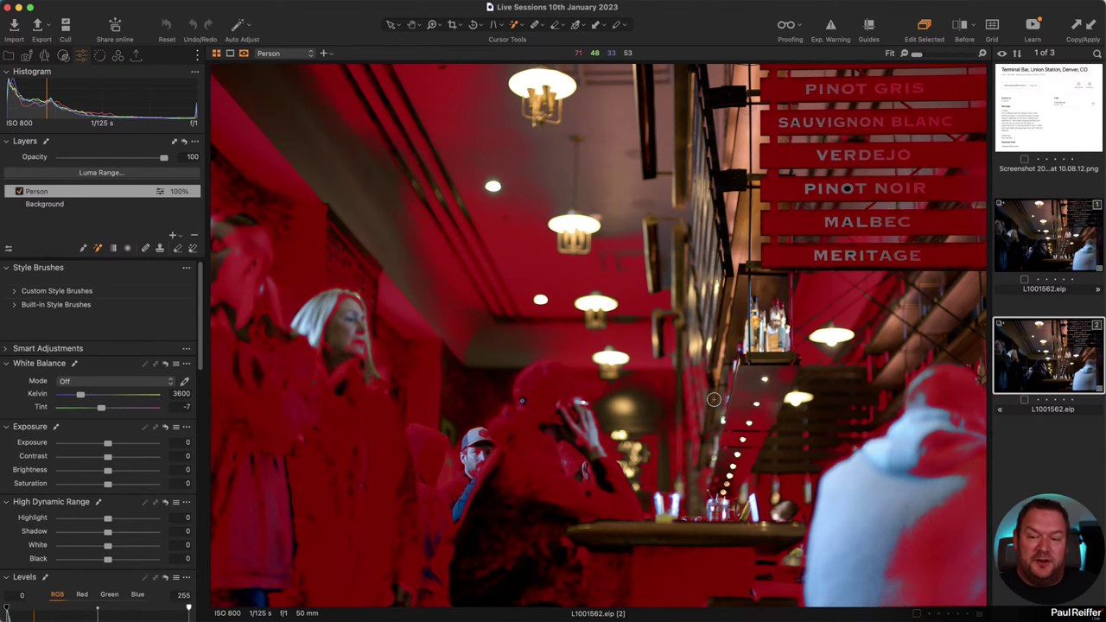
Review the Magic Brush settings and toggle the Person layer's mask display
right_click(640, 355)
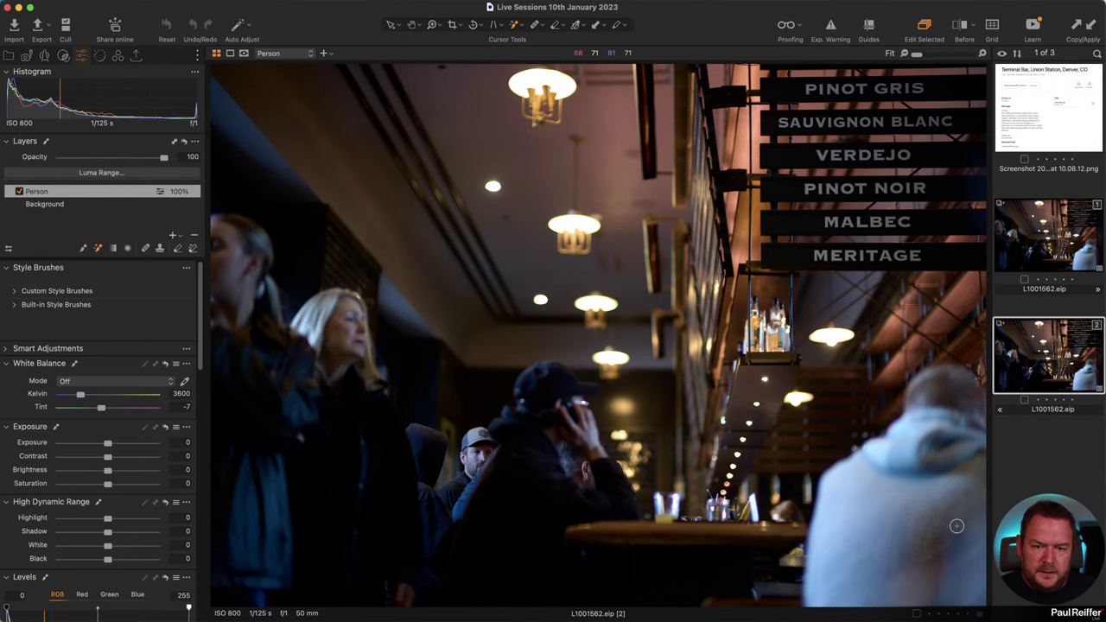
key("m")
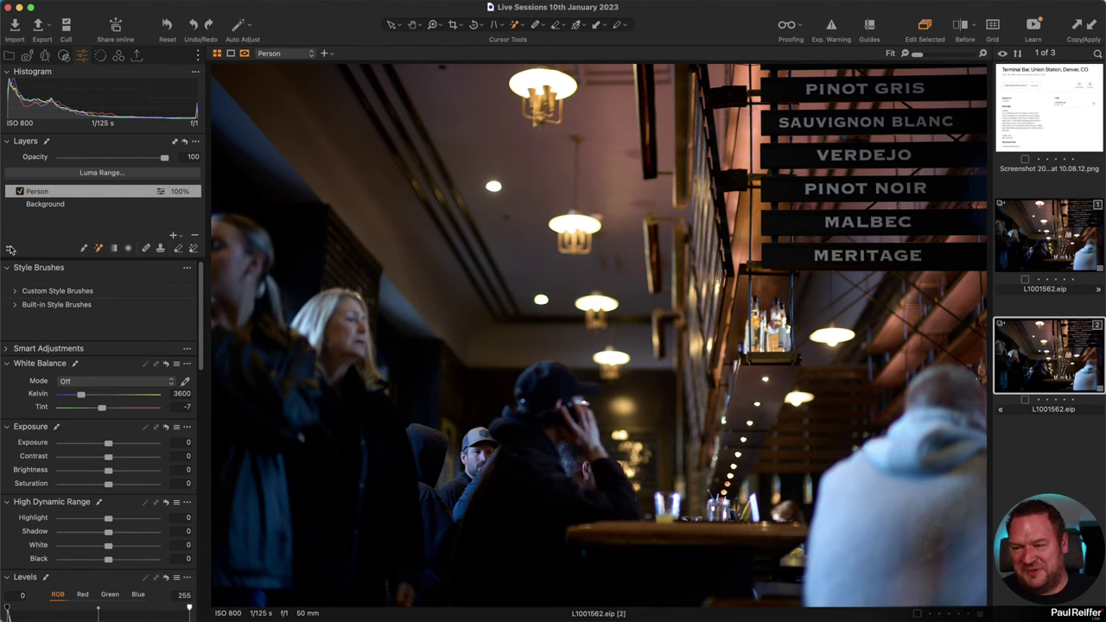
Set Magic Brush tolerance to 9 and mask the foreground hoodie, filling the gaps on the hood
right_click(249, 239)
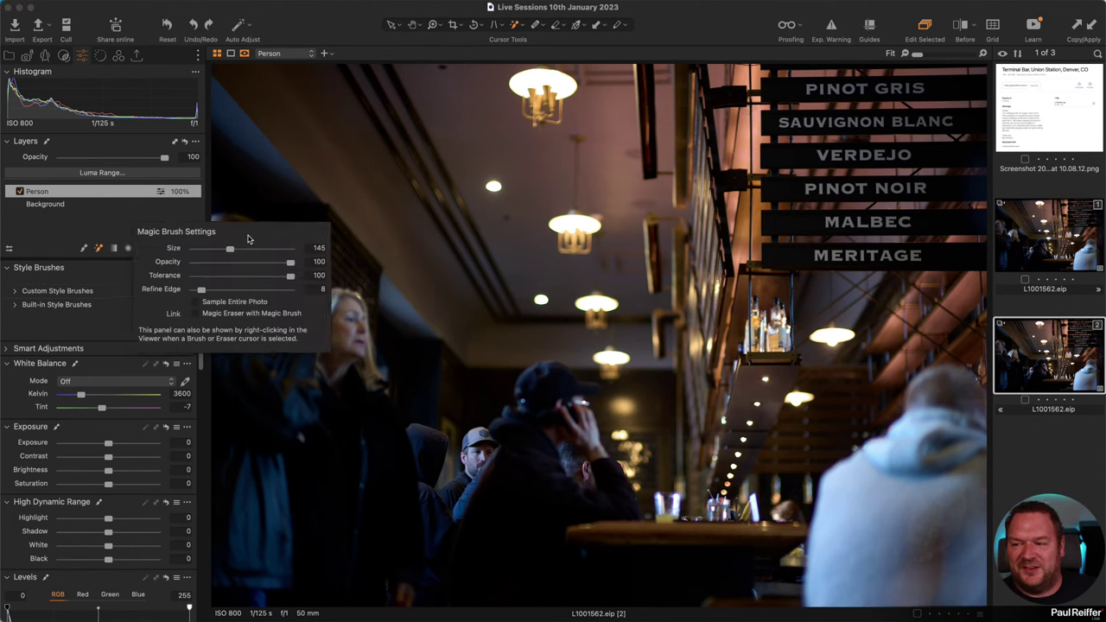
left_click_drag(248, 239, 418, 249)
left_click(370, 287)
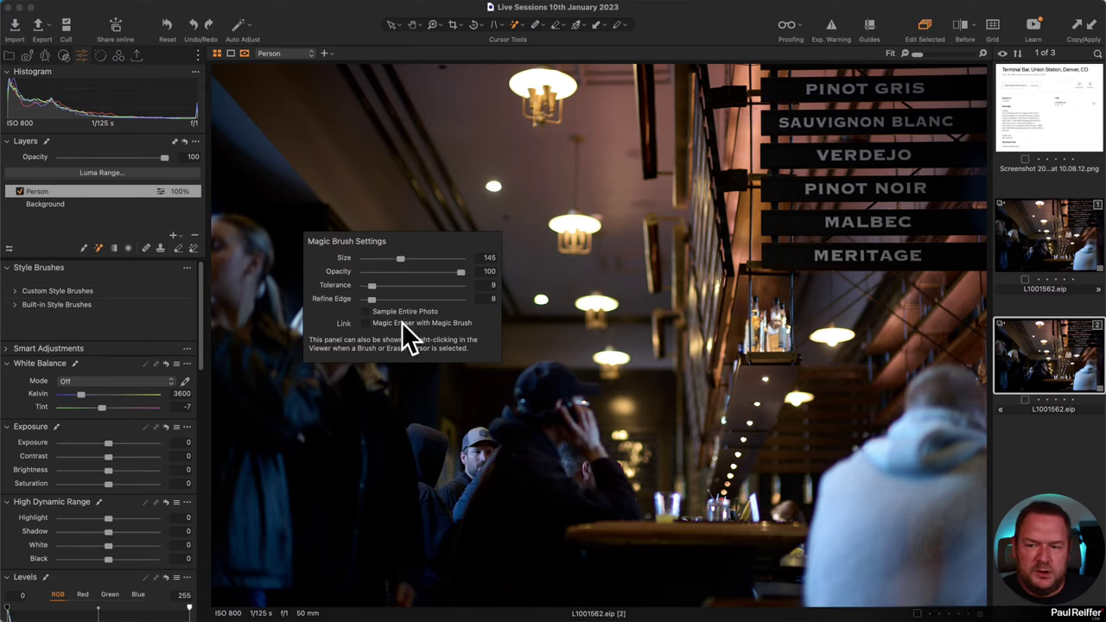
left_click(903, 476)
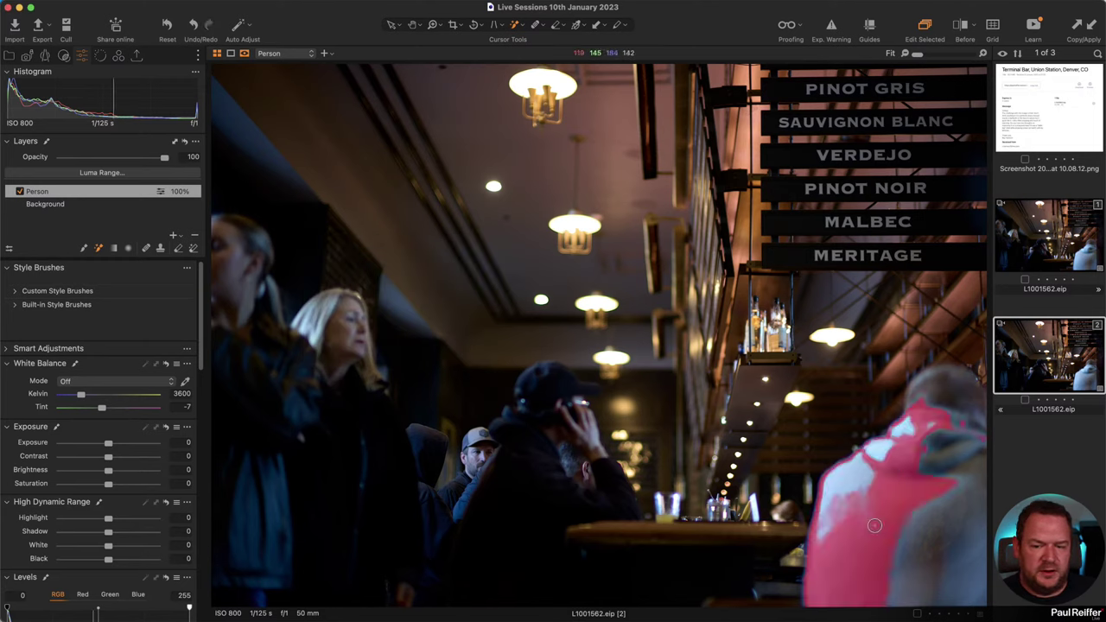
left_click(943, 505)
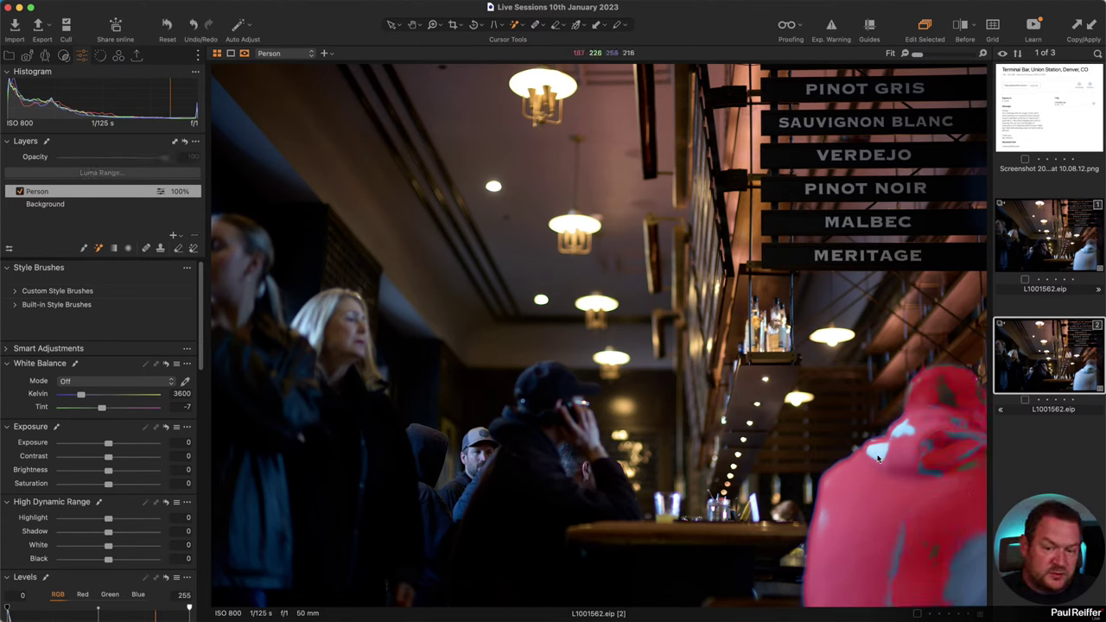
left_click(912, 431)
left_click(939, 428)
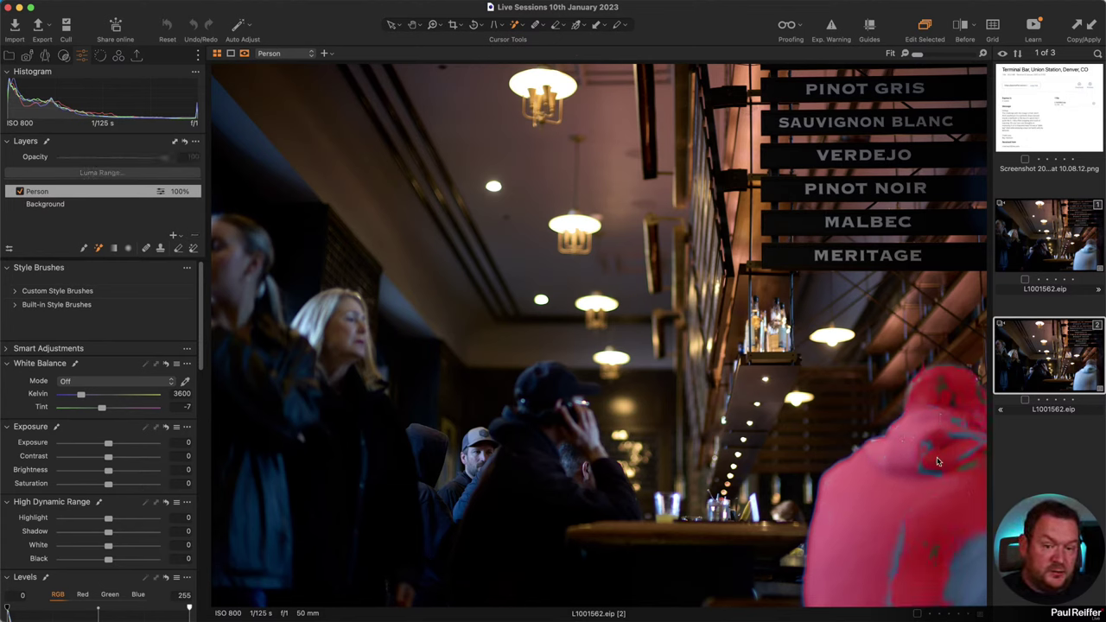
left_click(956, 451)
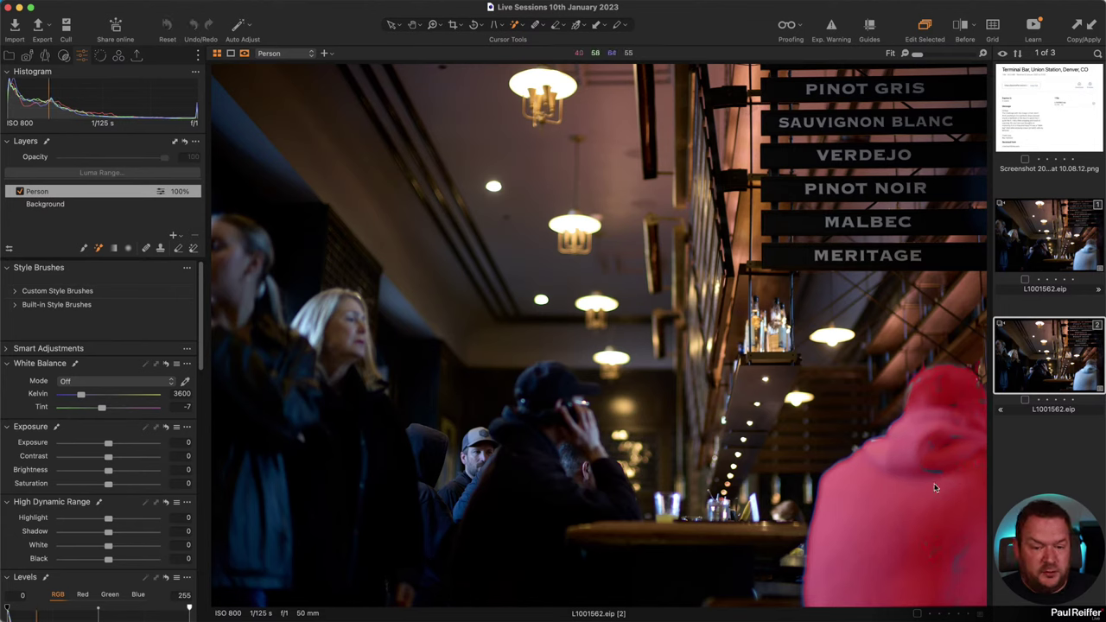
left_click(959, 432)
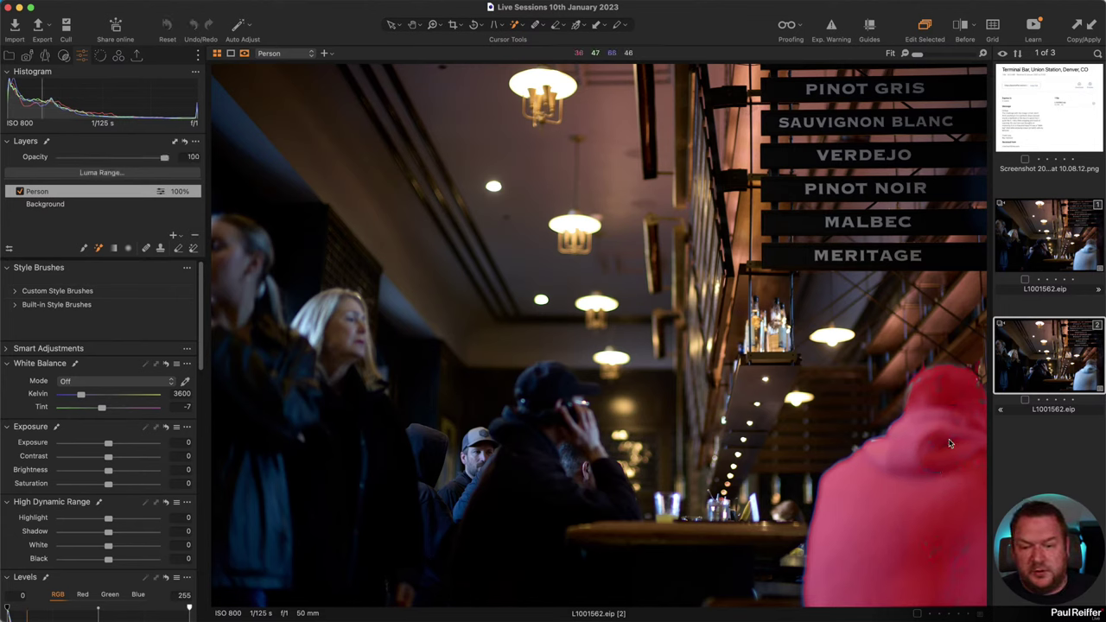
left_click(960, 436)
left_click(963, 438)
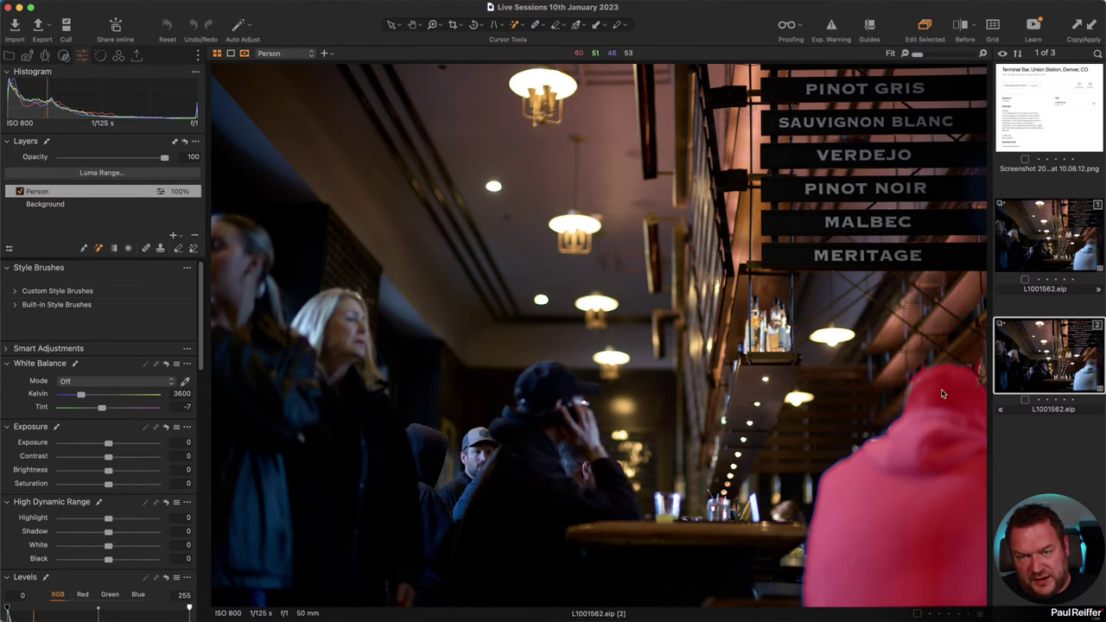
Zoom to 100% on the hood and check the mask in black and white and as red overlay
key("z")
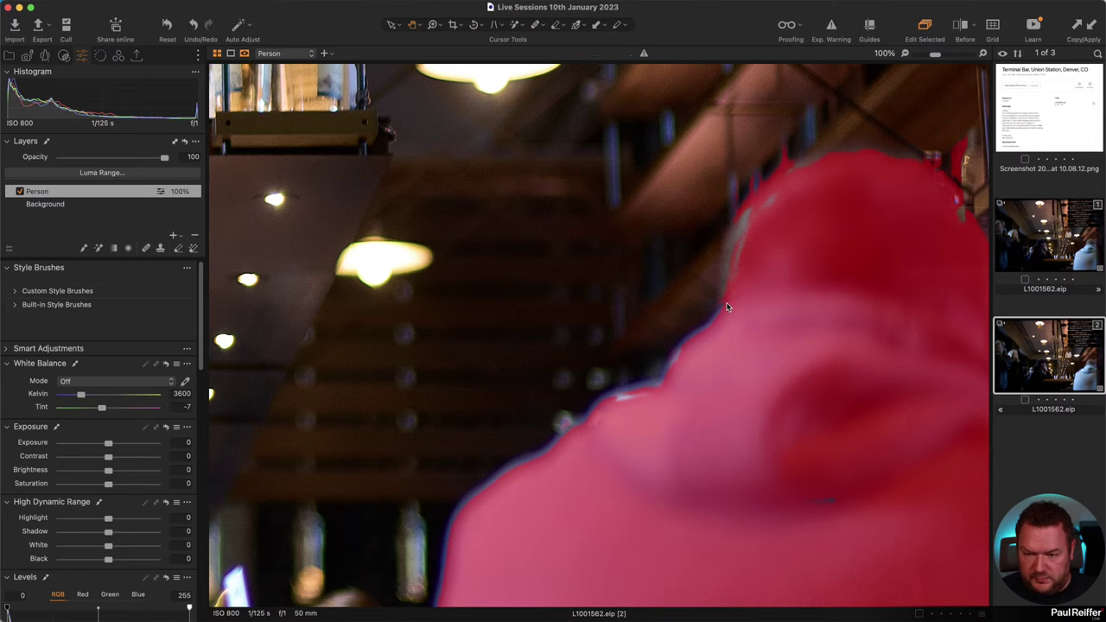
key("alt+m")
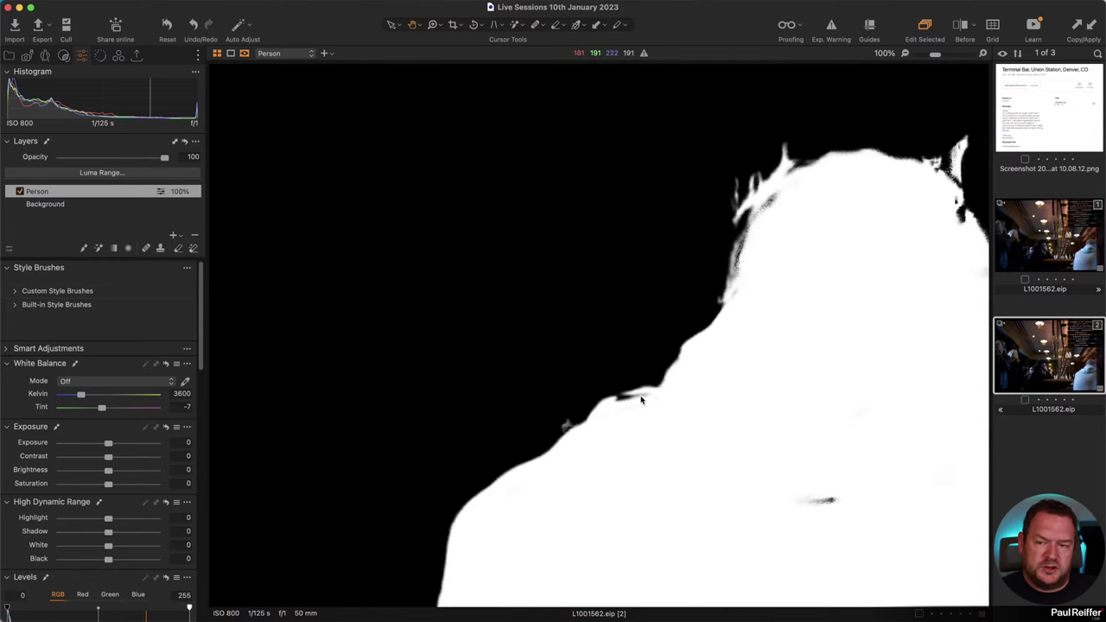
key("alt+m")
key("m")
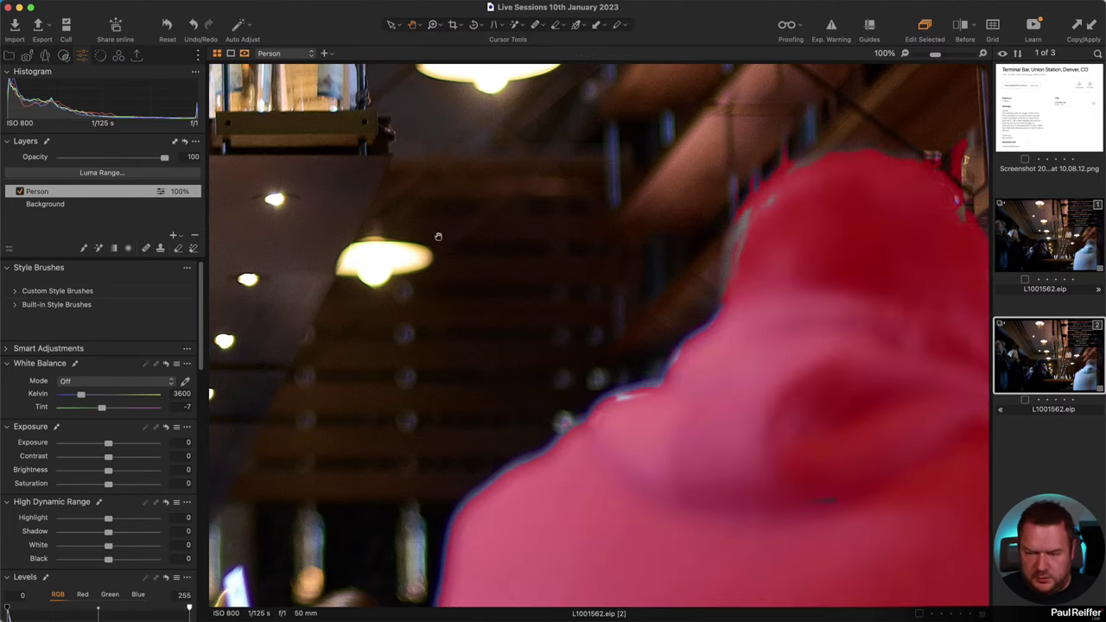
Refine the Person mask's edges with radius 146 and apply it
right_click(59, 192)
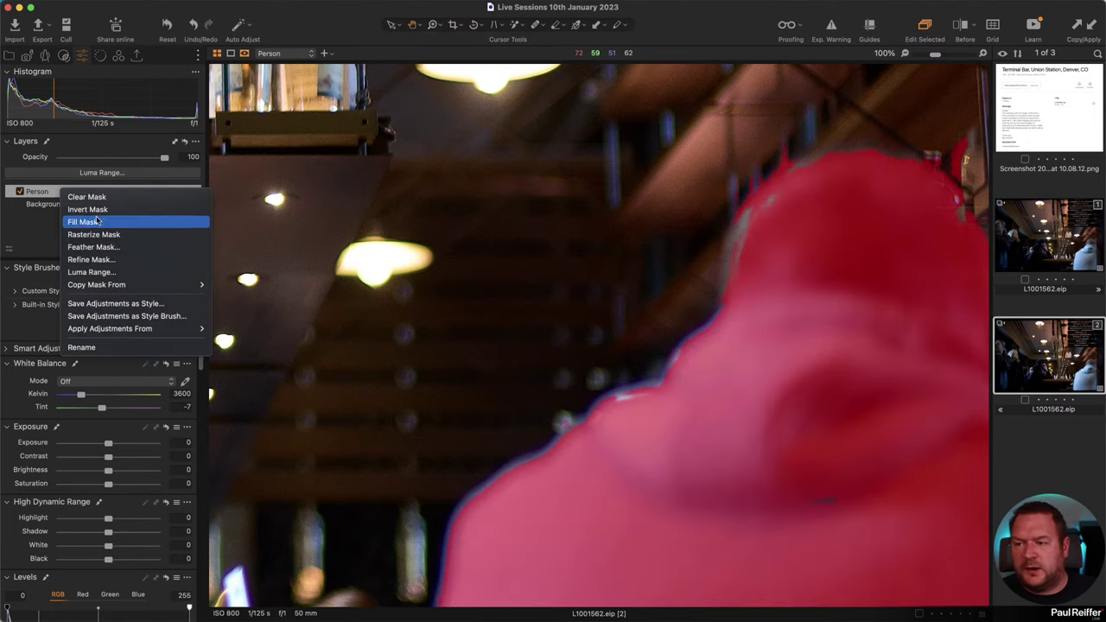
left_click(102, 261)
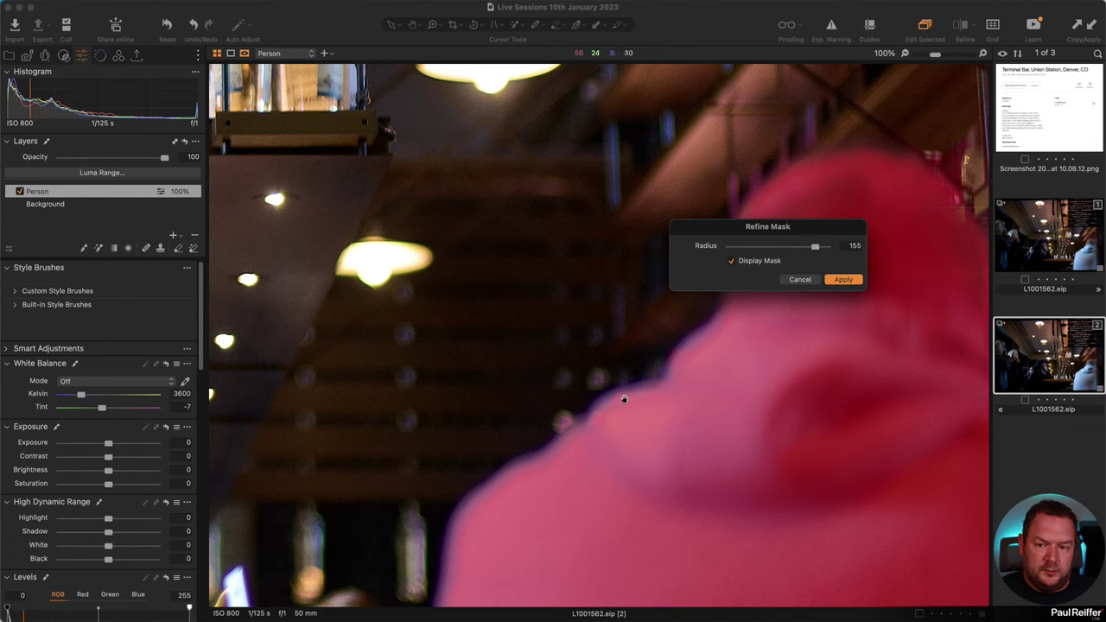
left_click_drag(809, 247, 617, 249)
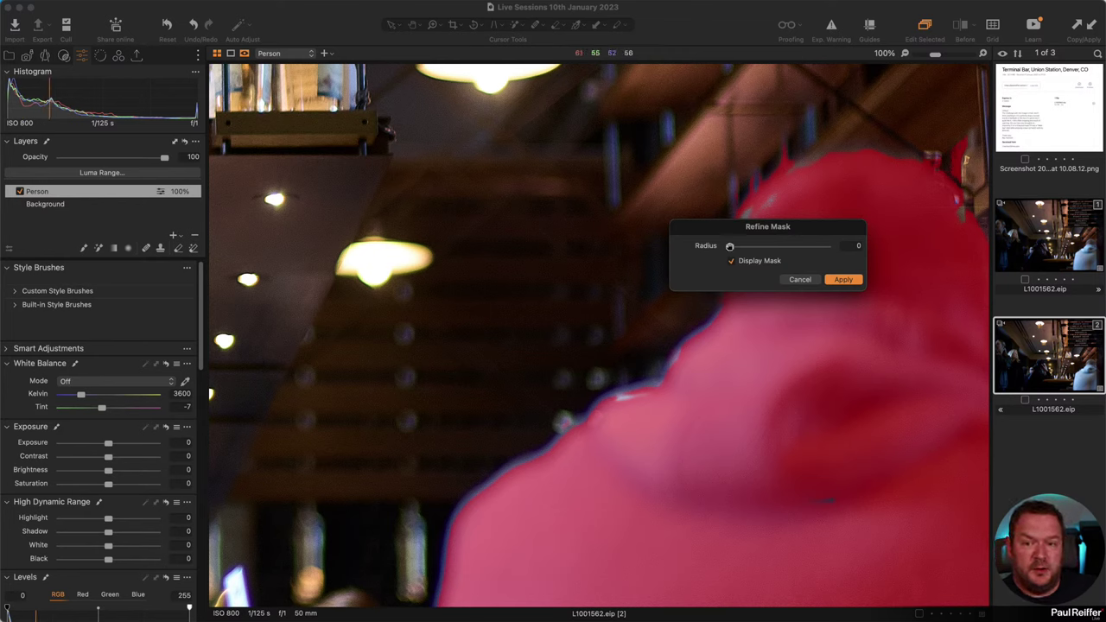
left_click_drag(729, 247, 811, 247)
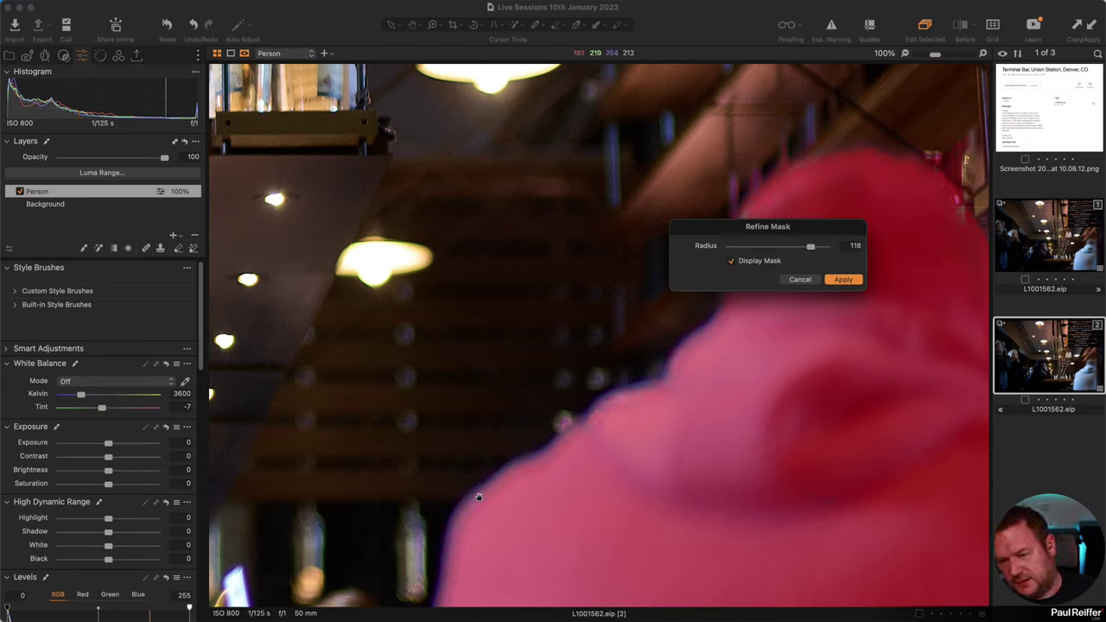
left_click_drag(811, 249, 828, 248)
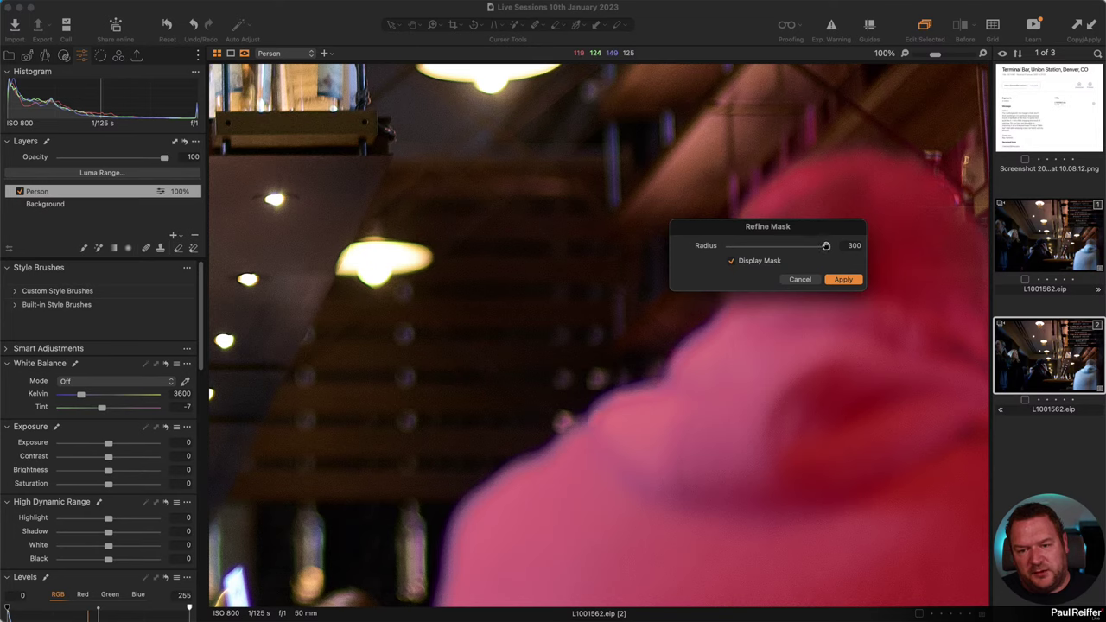
left_click_drag(826, 246, 796, 245)
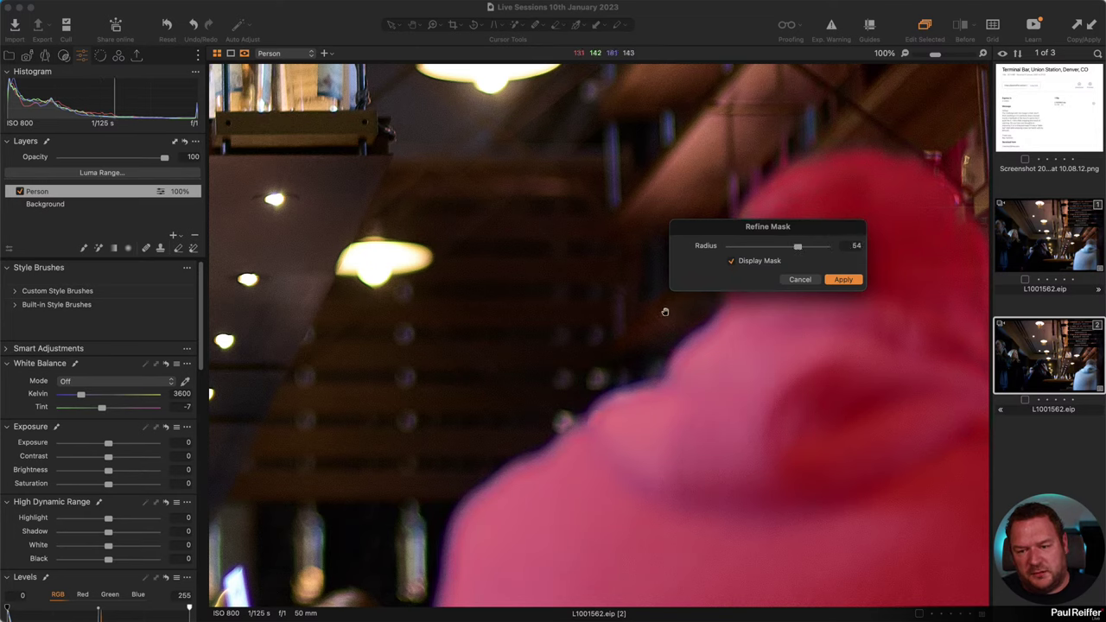
left_click_drag(799, 246, 843, 247)
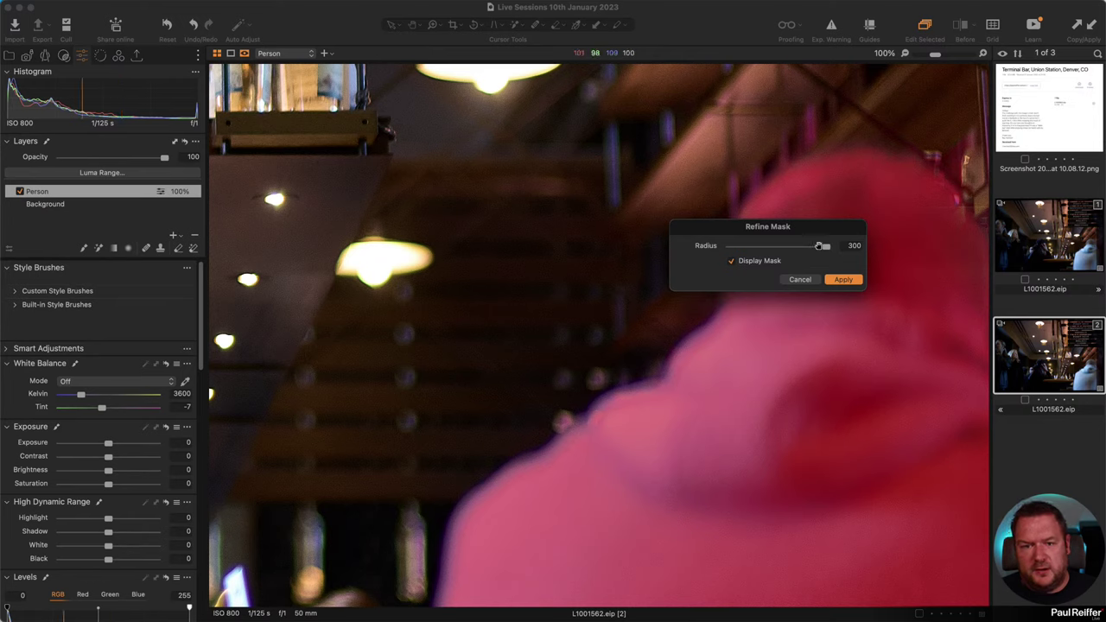
left_click_drag(809, 247, 813, 247)
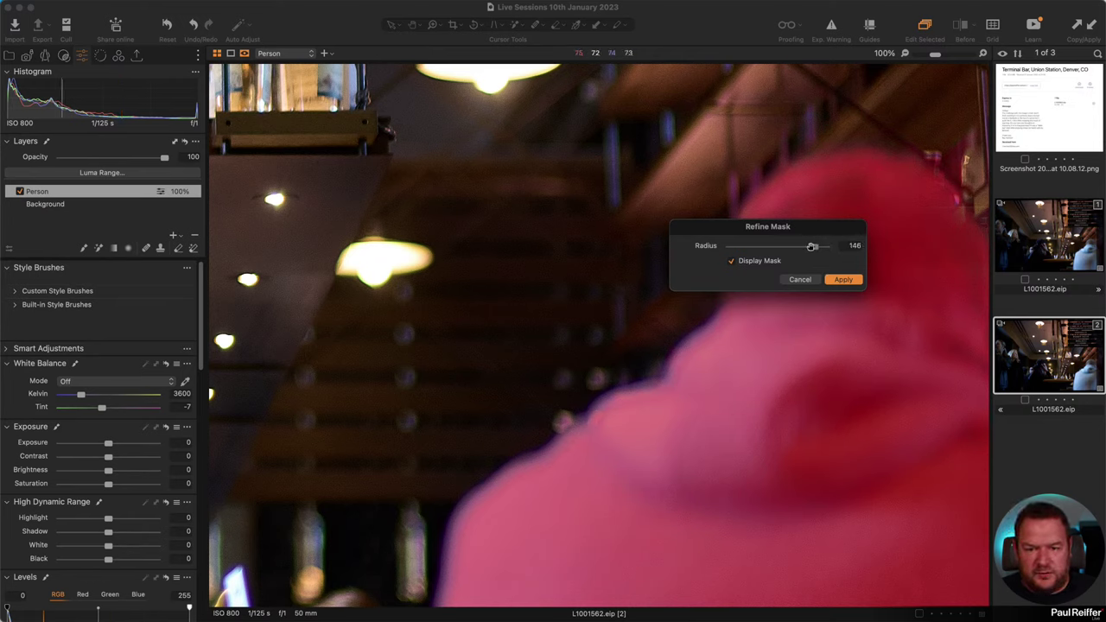
left_click(844, 280)
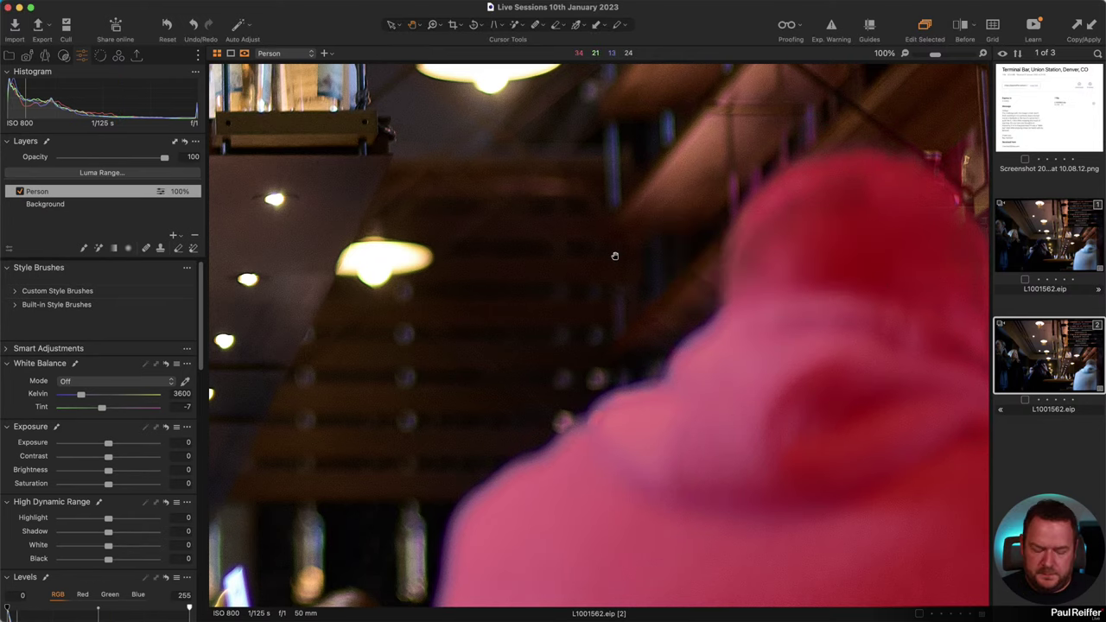
View the Person mask in greyscale fitted to the window, then return to the normal view
key("alt+m")
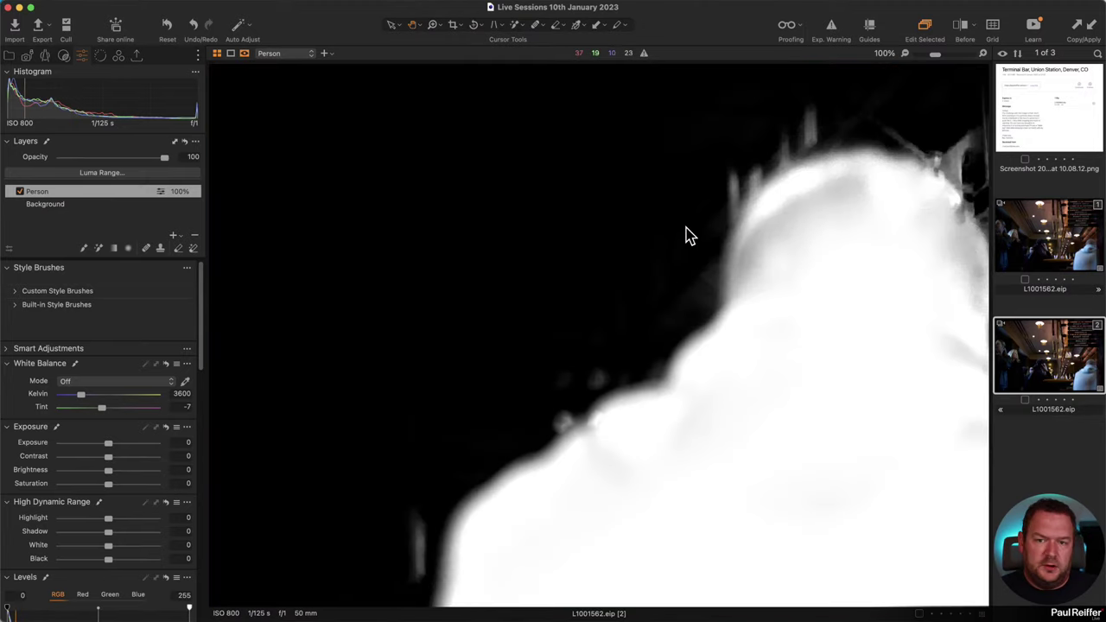
key("super+0")
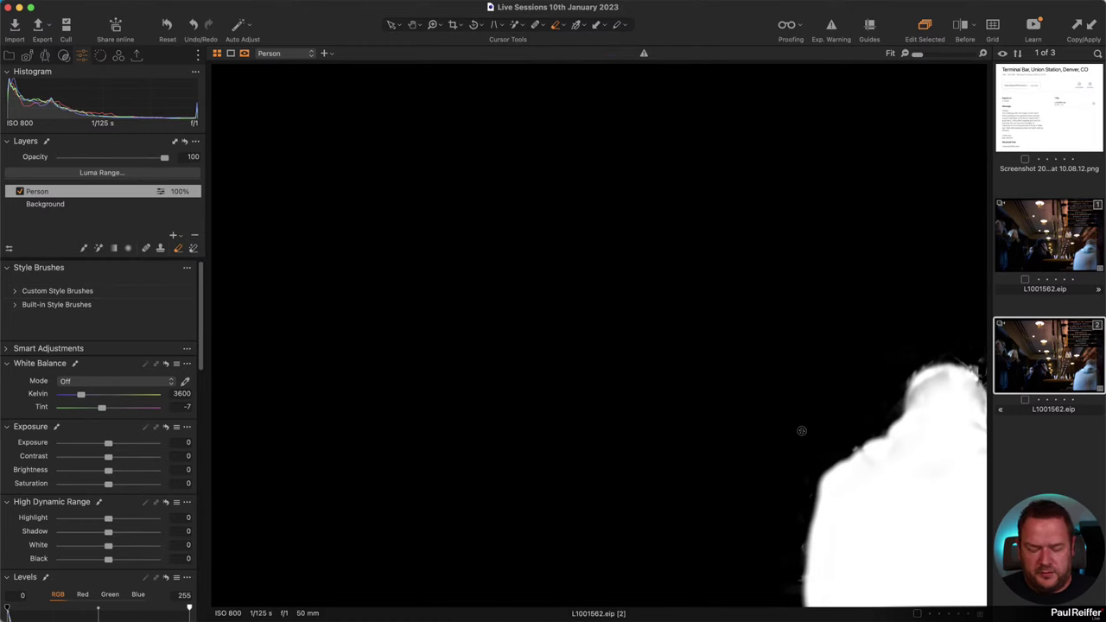
key("m")
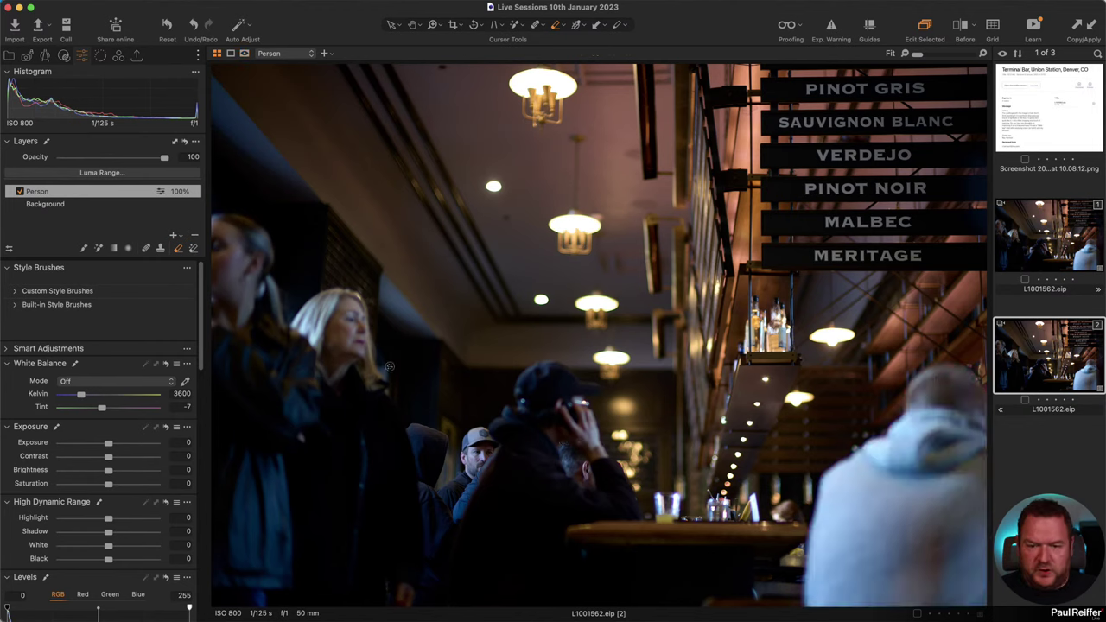
Give the Person layer exposure -0.99 and contrast -18, then select the Background layer
left_click_drag(109, 444, 101, 446)
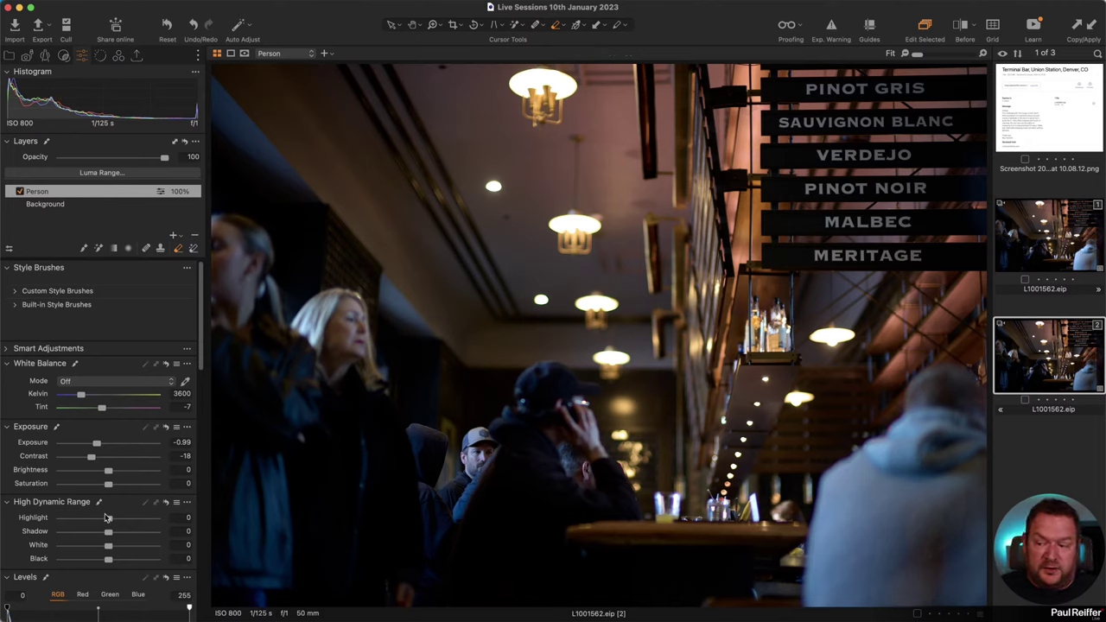
scroll(91, 491, "down", 5)
scroll(91, 432, "up", 5)
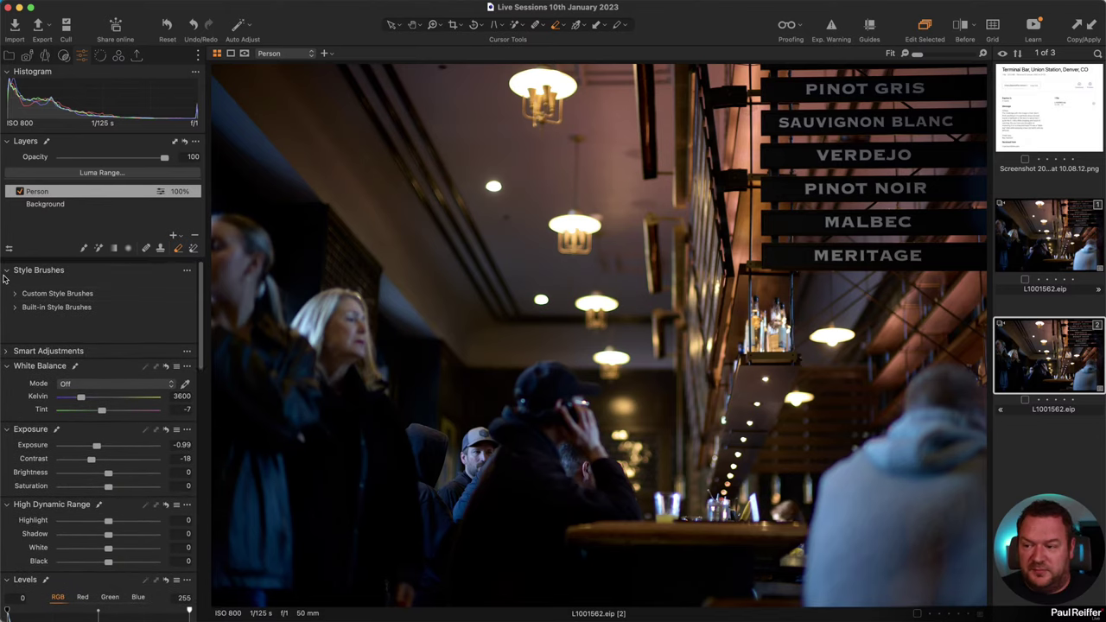
left_click(77, 205)
scroll(21, 337, "down", 10)
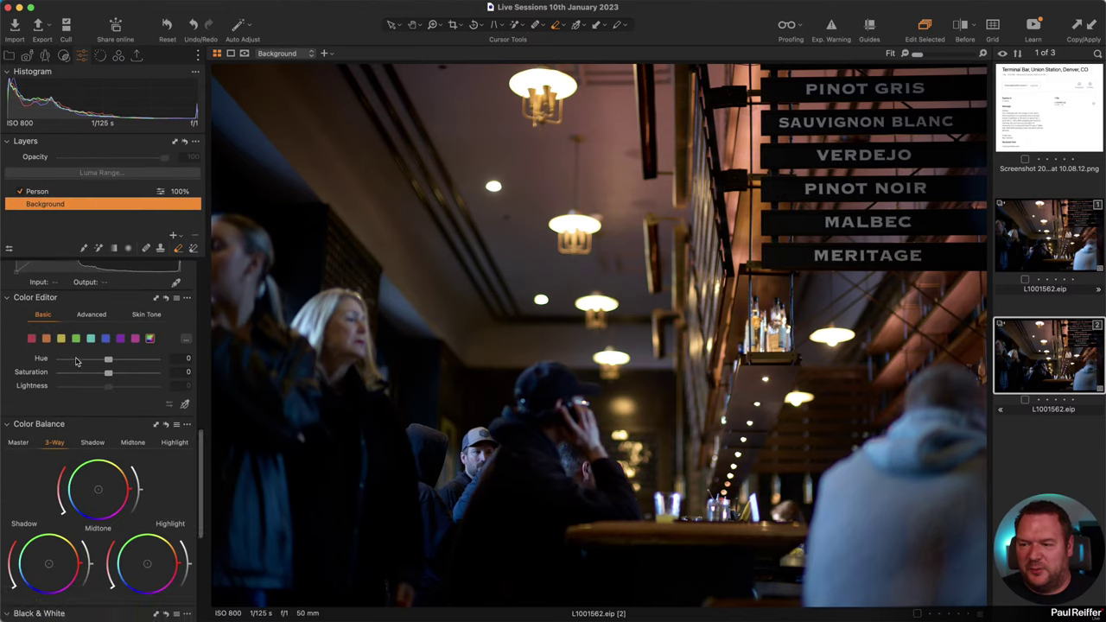
scroll(22, 337, "up", 5)
scroll(21, 339, "up", 1)
scroll(59, 348, "up", 5)
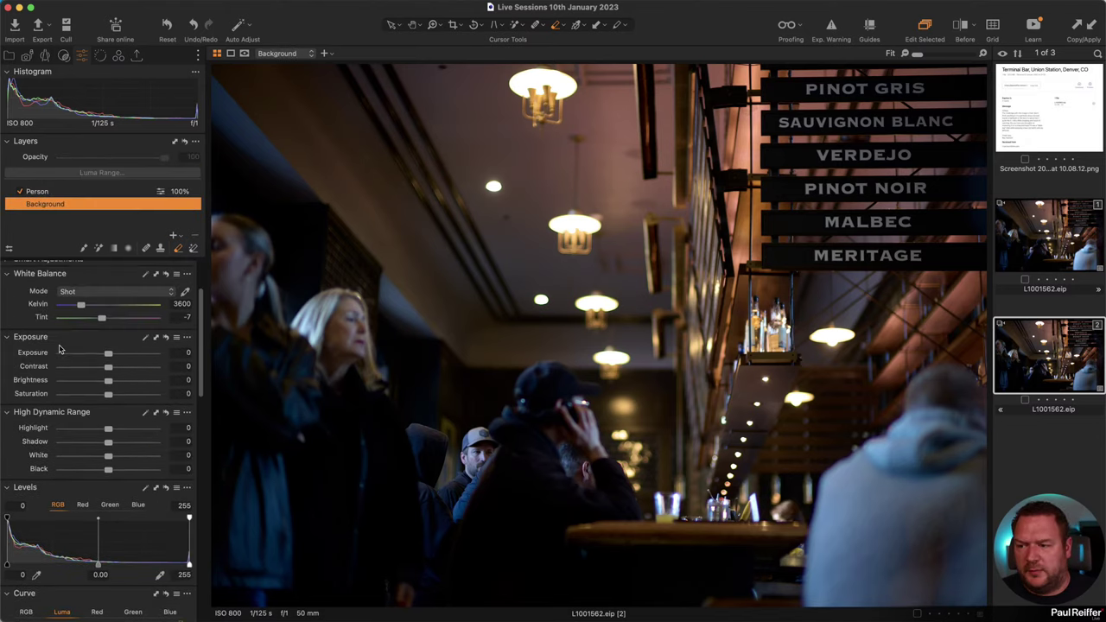
scroll(87, 346, "down", 1)
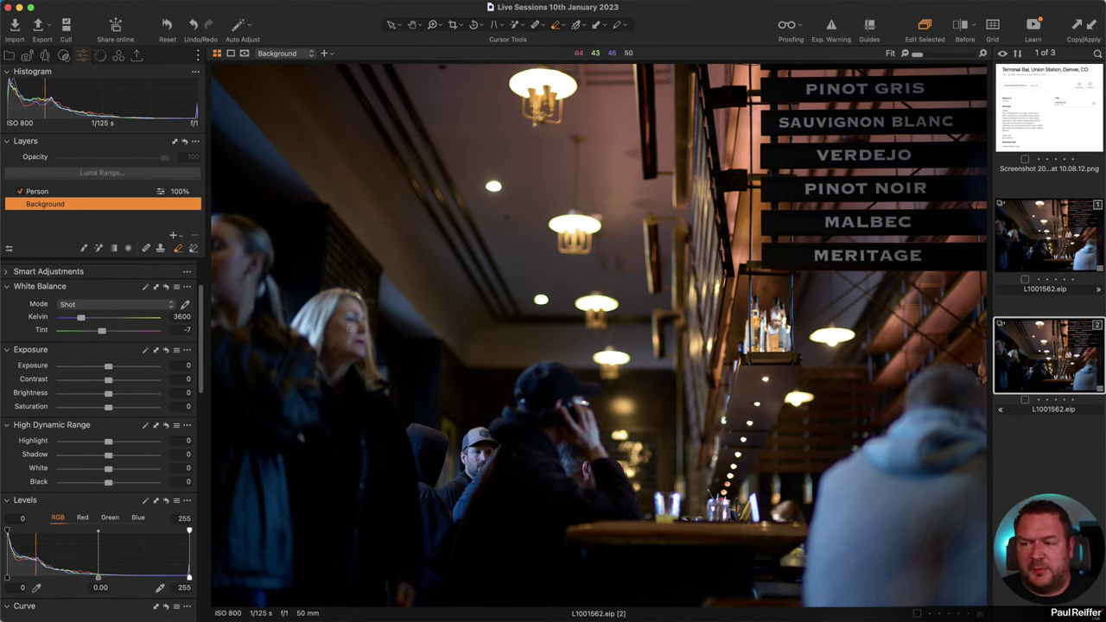
scroll(188, 484, "down", 20)
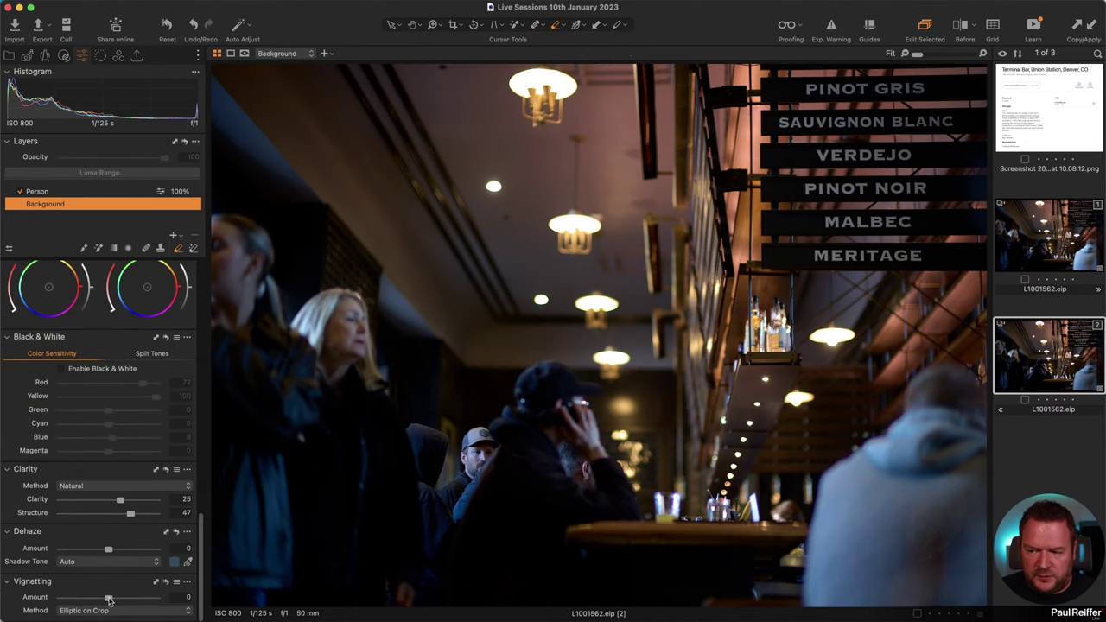
left_click_drag(109, 599, 81, 599)
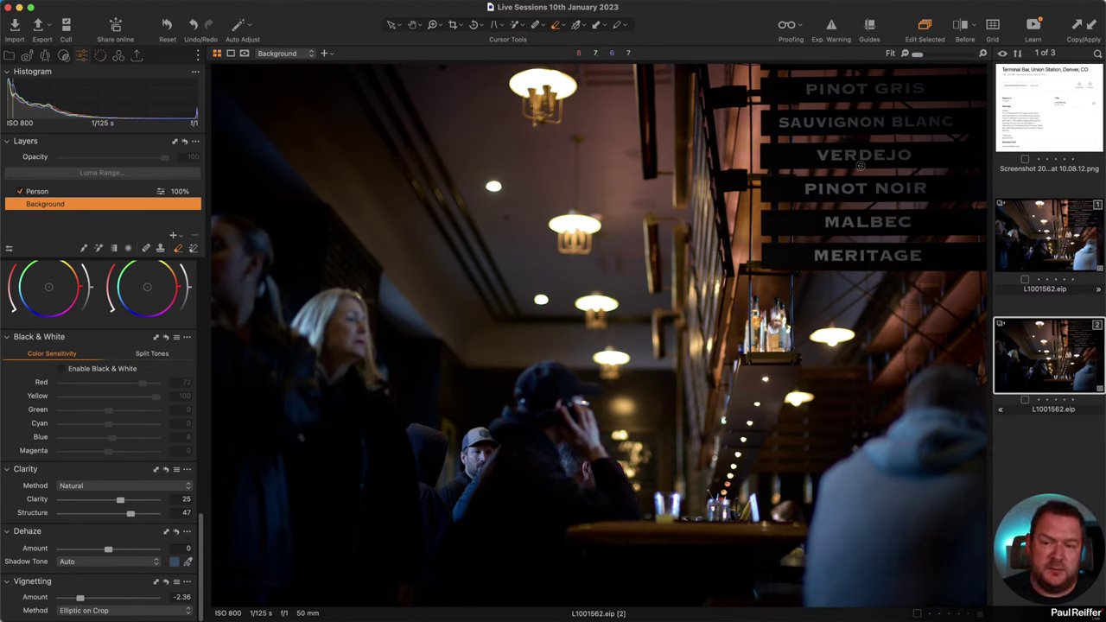
left_click(105, 611)
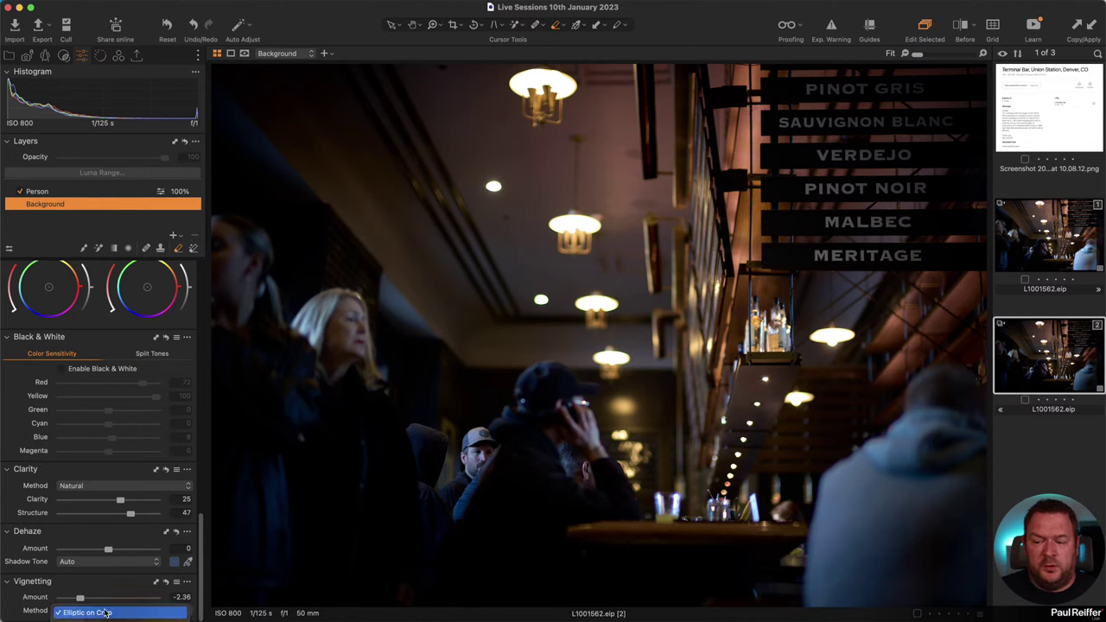
left_click(117, 616)
left_click(117, 613)
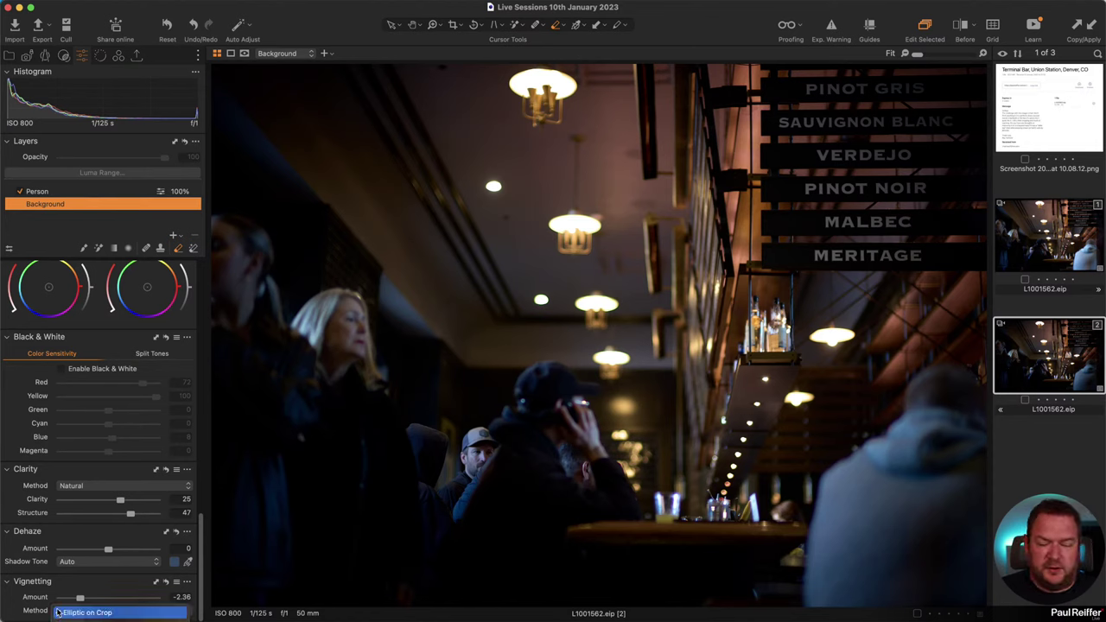
left_click(117, 613)
left_click(69, 588)
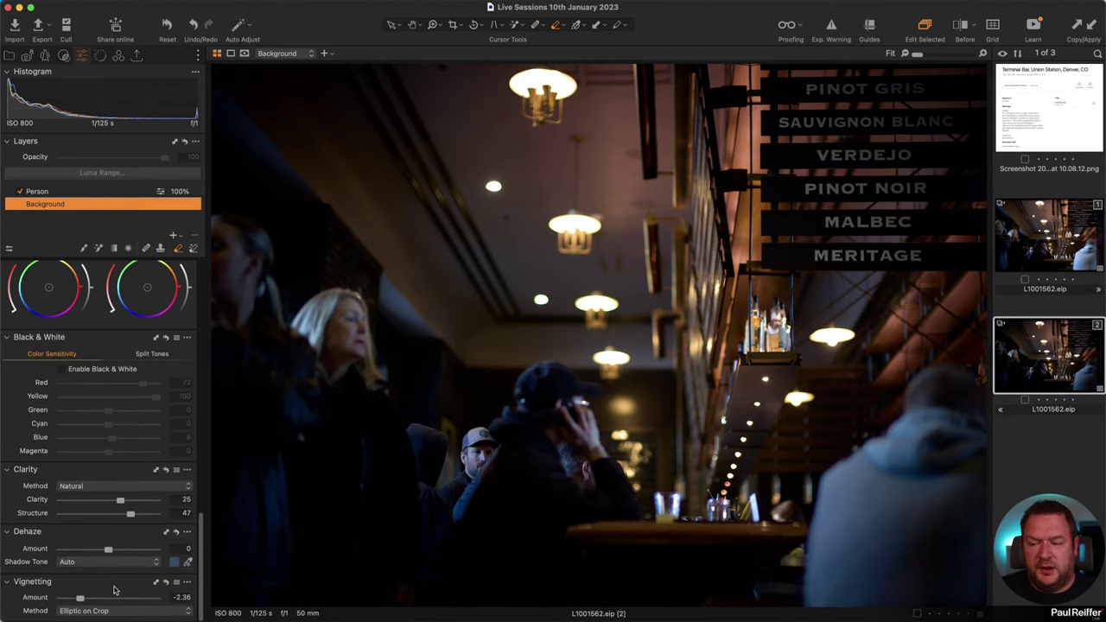
left_click_drag(80, 599, 108, 600)
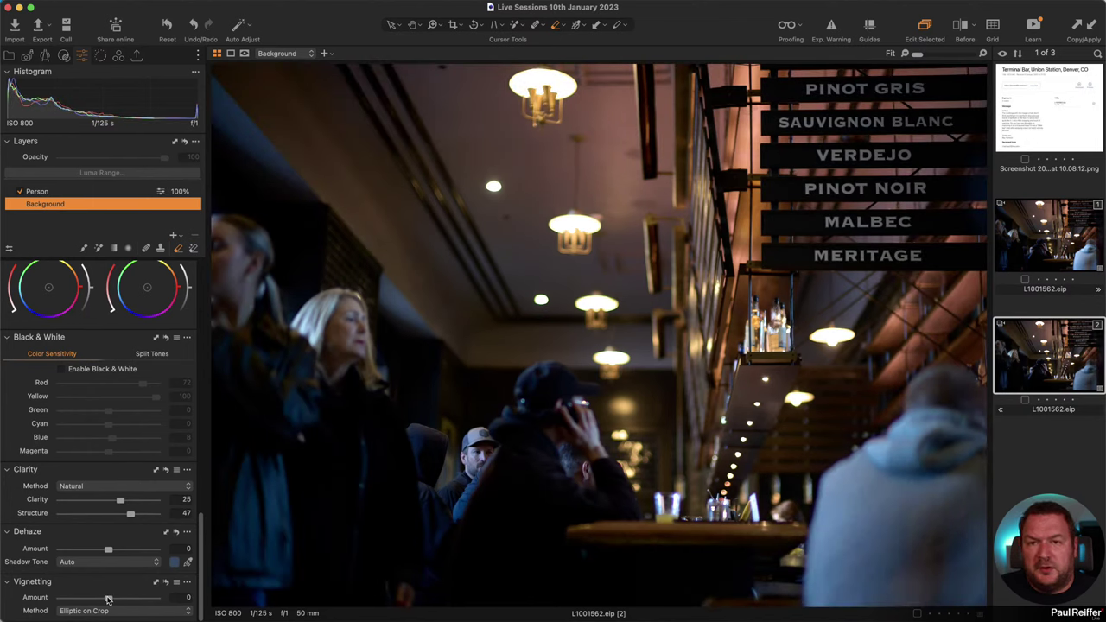
Add Adjustment Layer 1 and draw a radial gradient mask on the photo
left_click(174, 236)
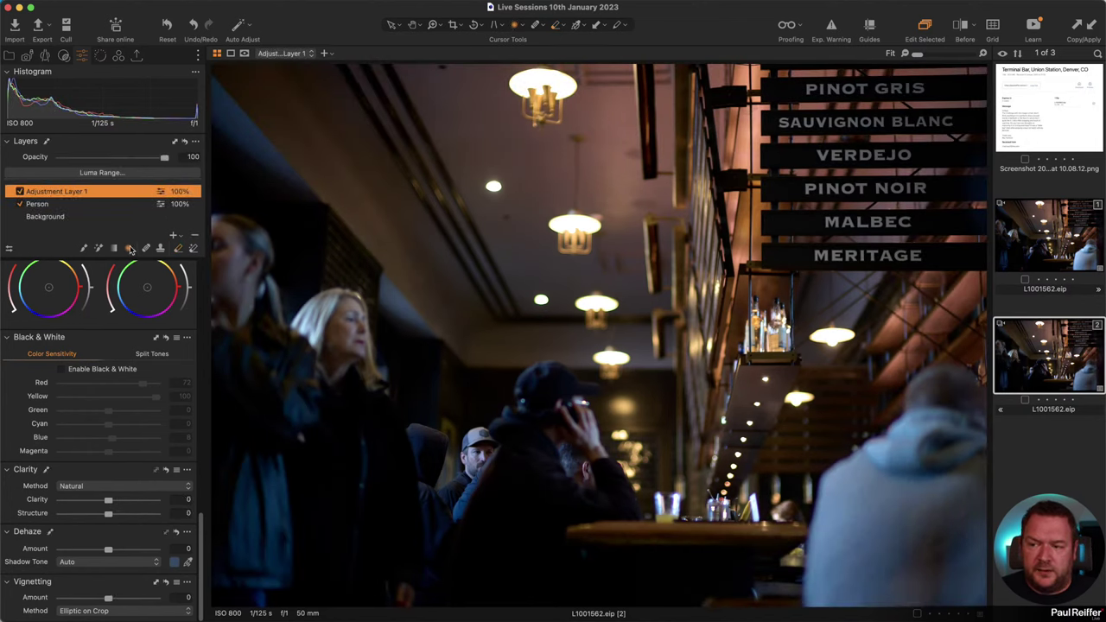
left_click(129, 249)
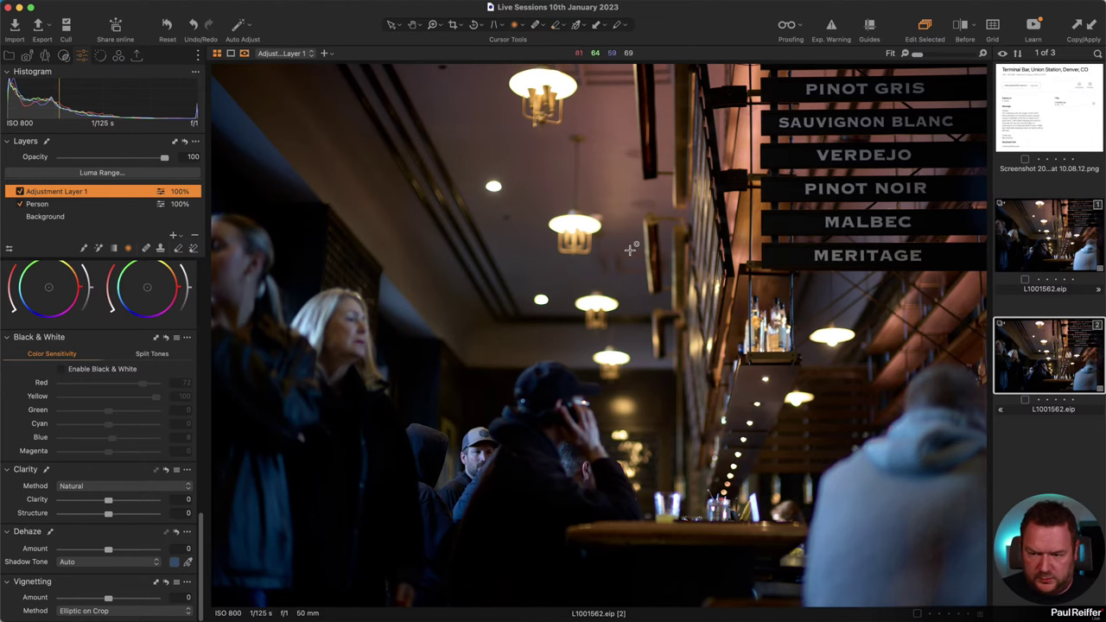
left_click_drag(609, 253, 608, 489)
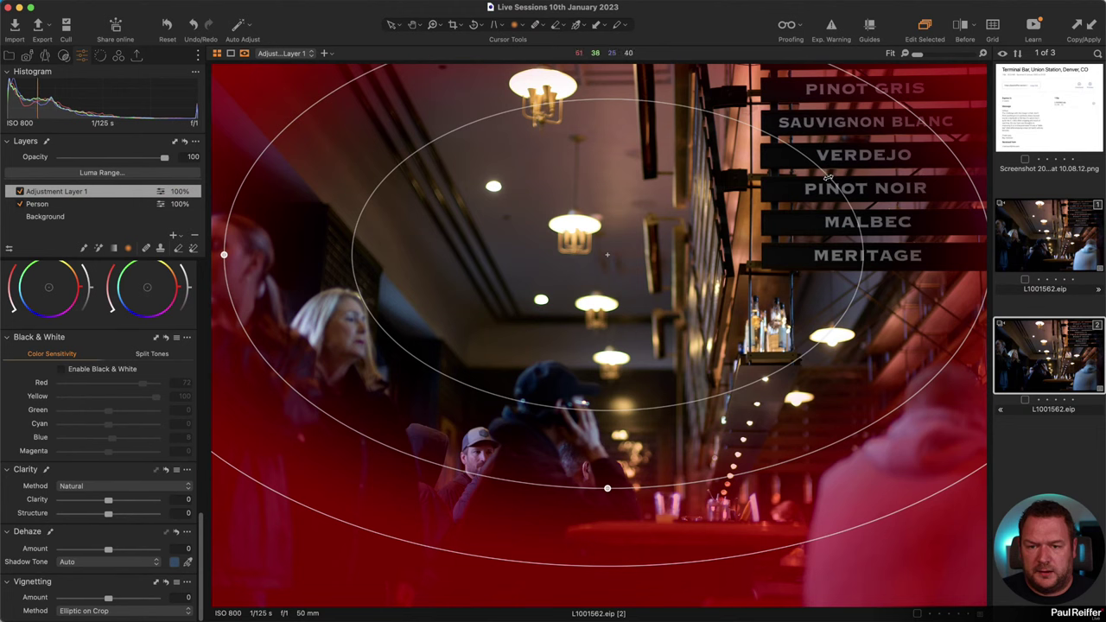
Resize and reposition the radial mask so it centres on the central figures
left_click_drag(828, 177, 625, 254)
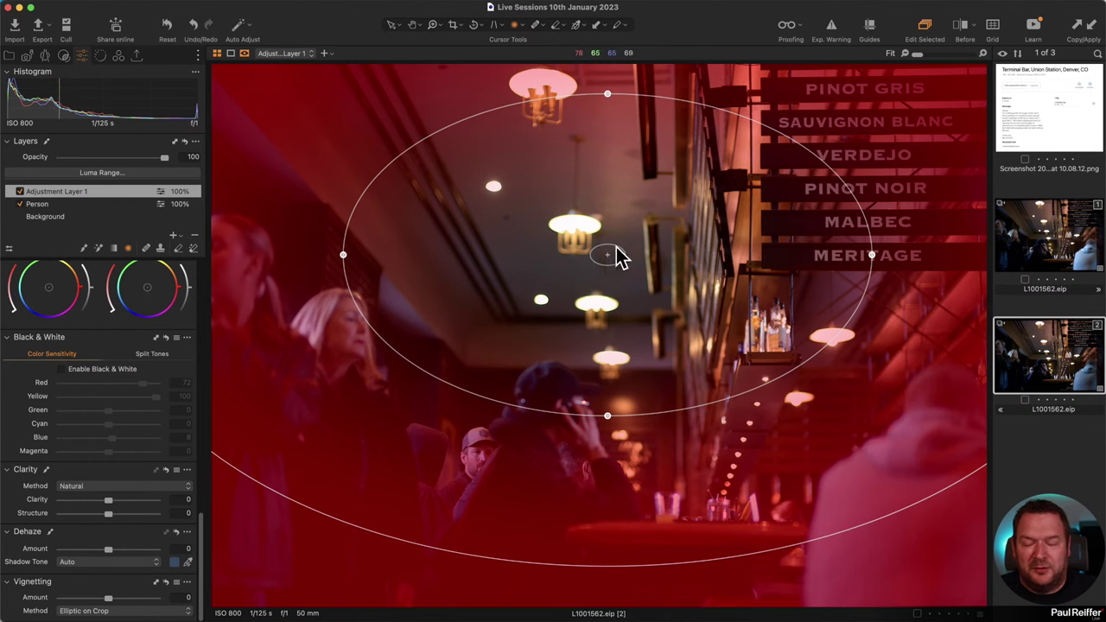
left_click_drag(683, 197, 472, 302)
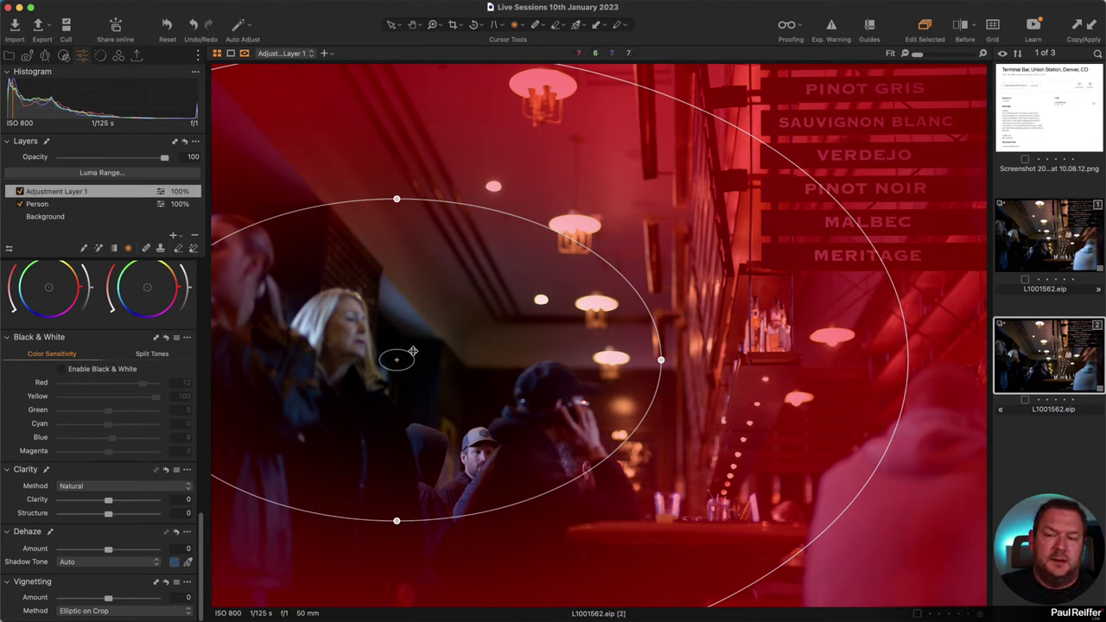
left_click_drag(413, 357, 836, 409)
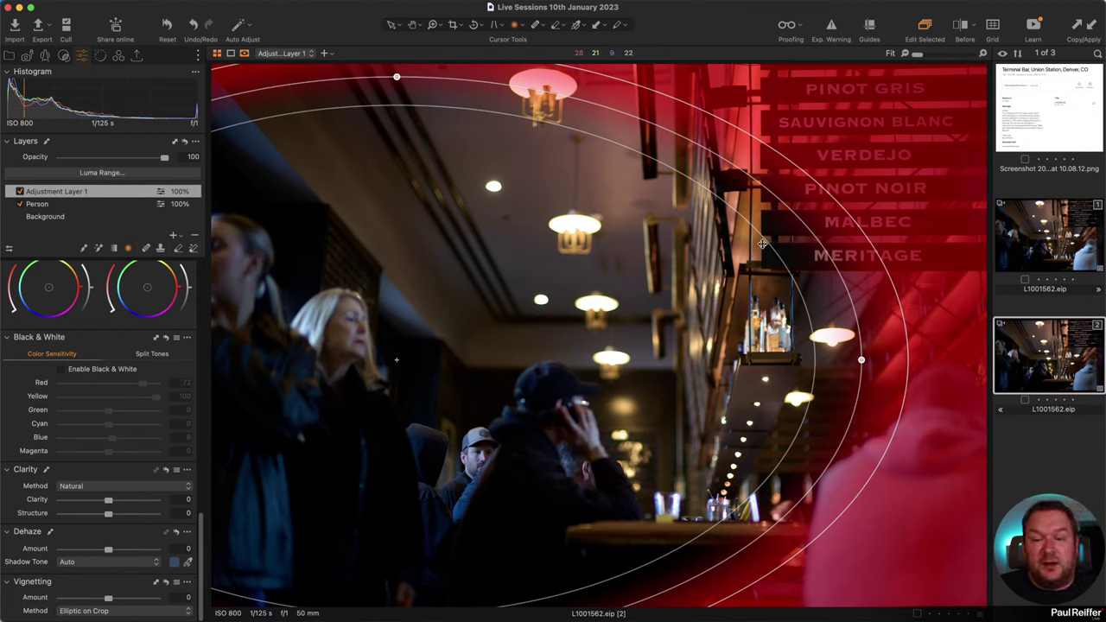
left_click_drag(768, 241, 653, 274)
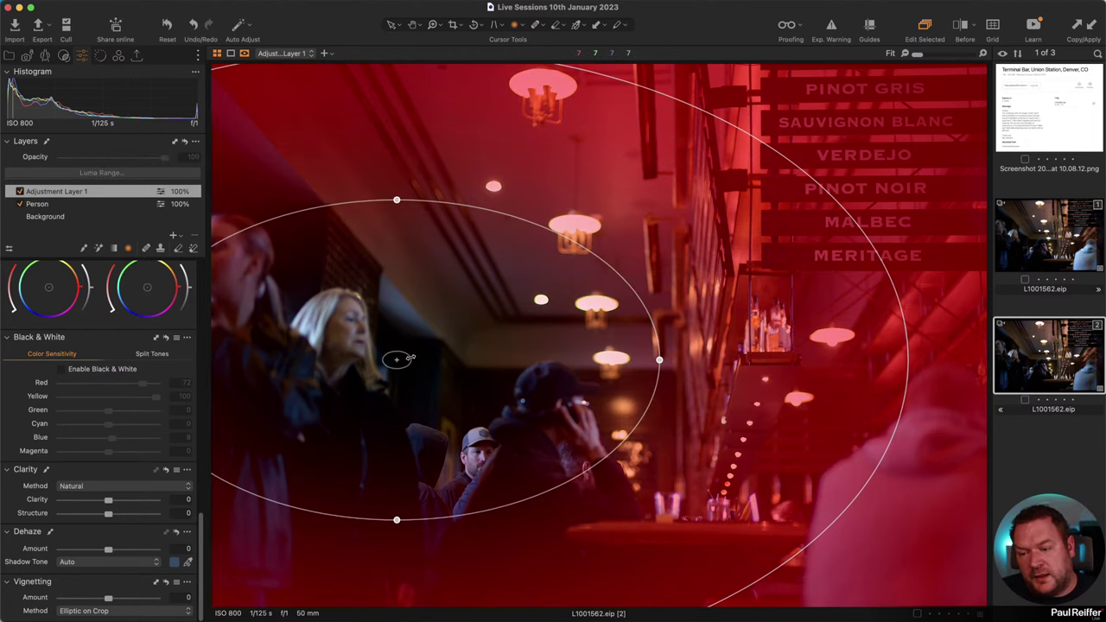
left_click_drag(397, 359, 480, 388)
left_click_drag(602, 377, 623, 364)
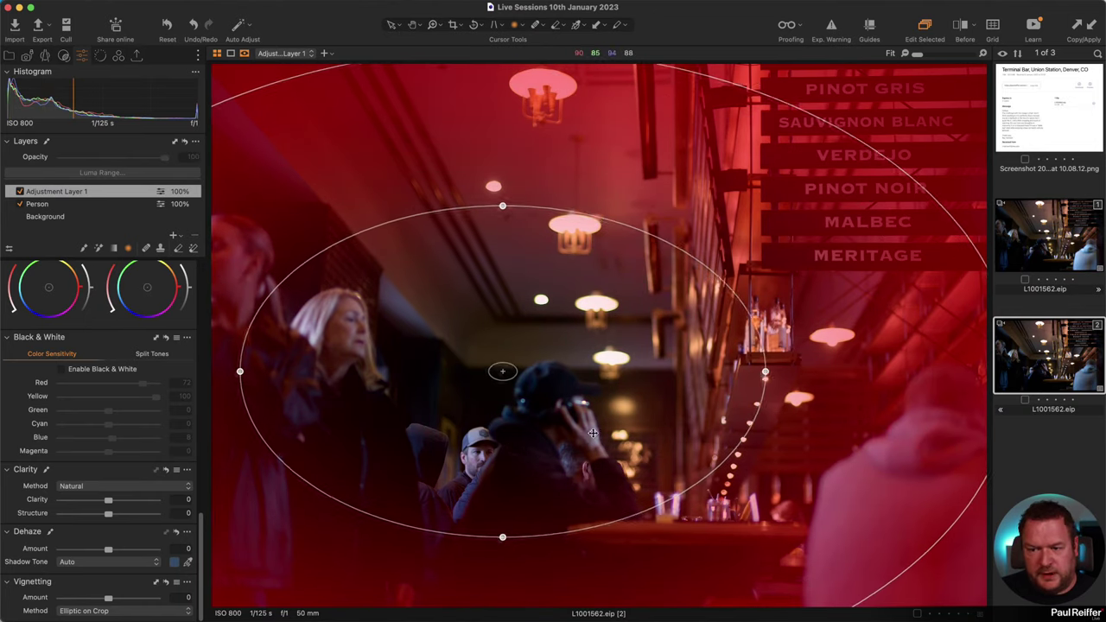
left_click_drag(585, 440, 602, 429)
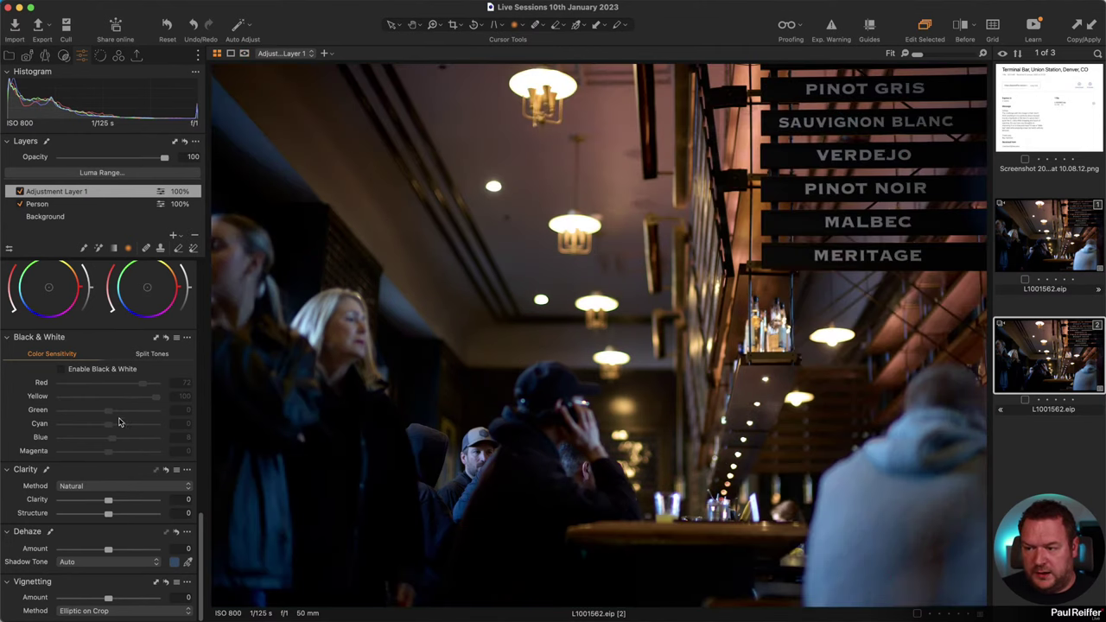
scroll(120, 422, "up", 10)
Lower Adjustment Layer 1's exposure and show its mask as a red overlay
left_click_drag(108, 444, 92, 446)
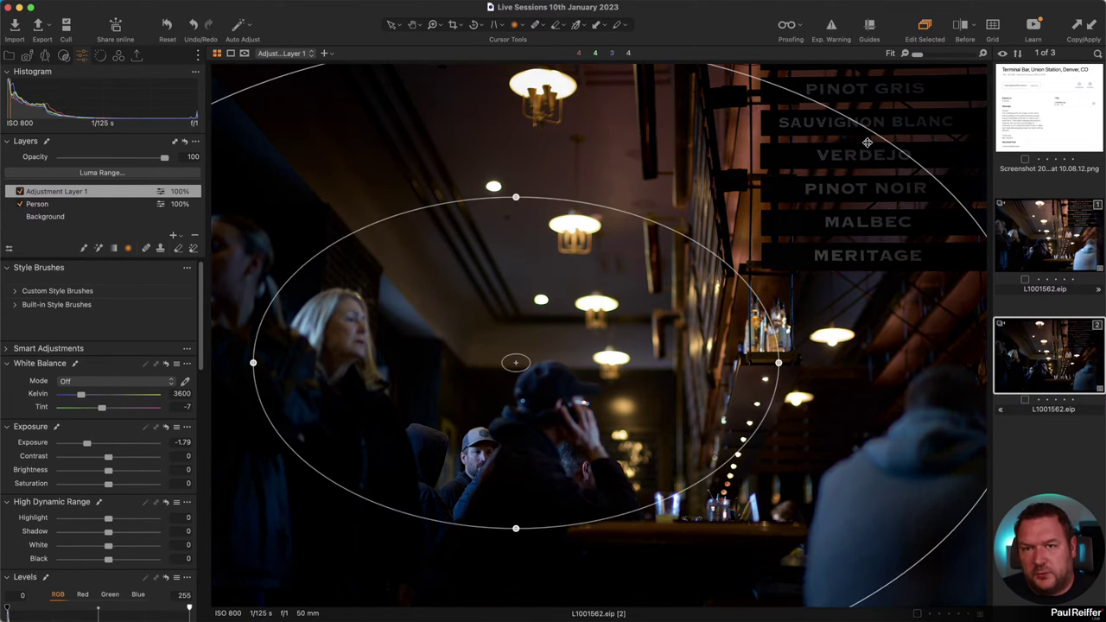
key("m")
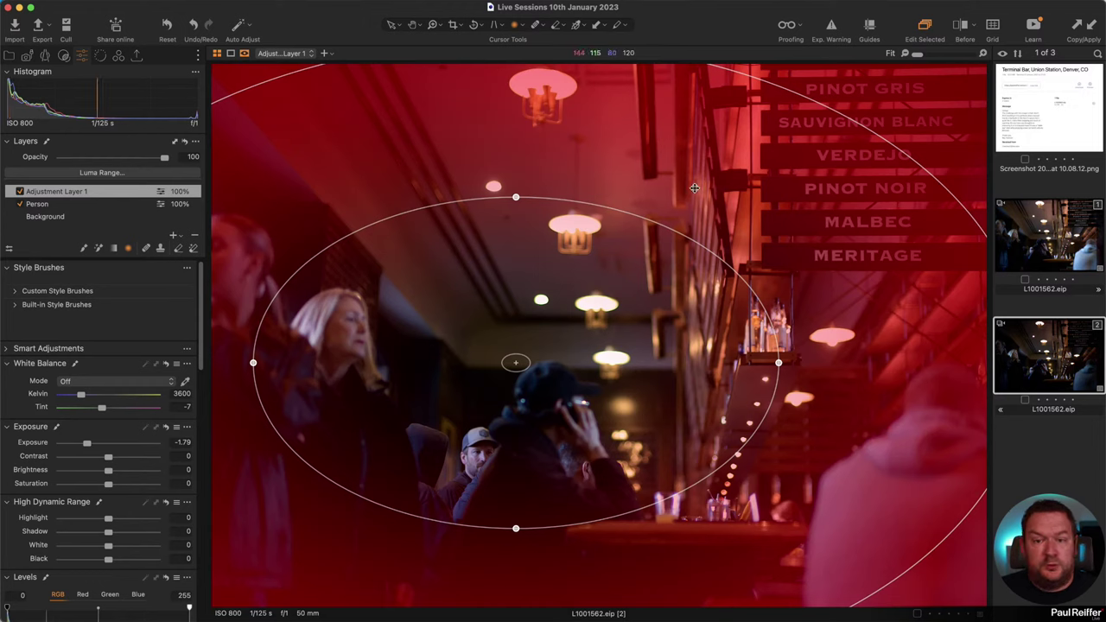
right_click(609, 184)
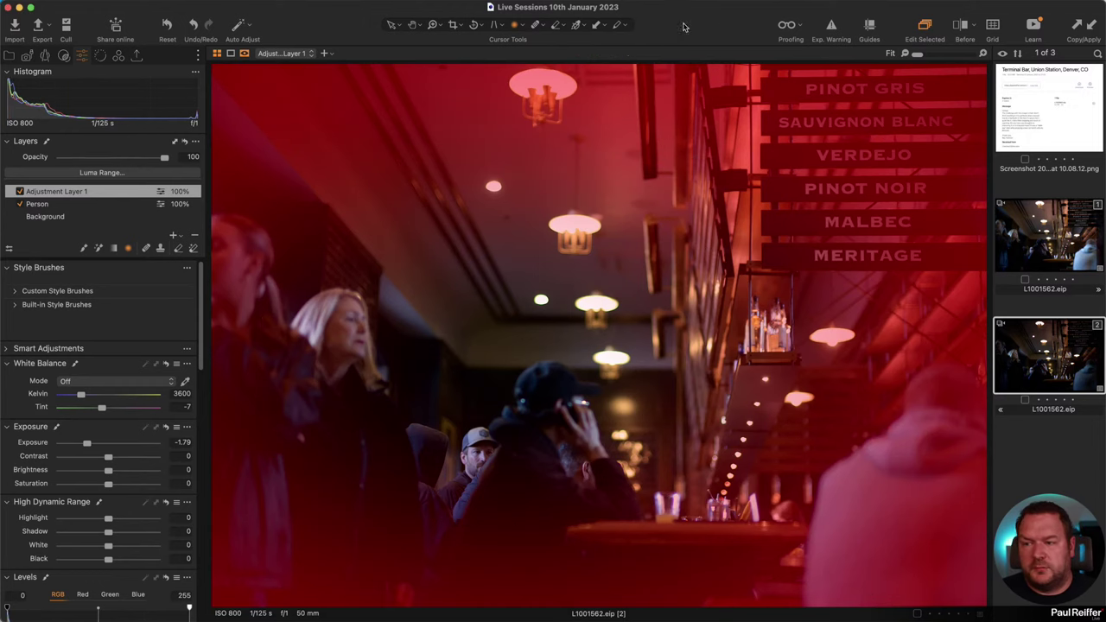
right_click(106, 198)
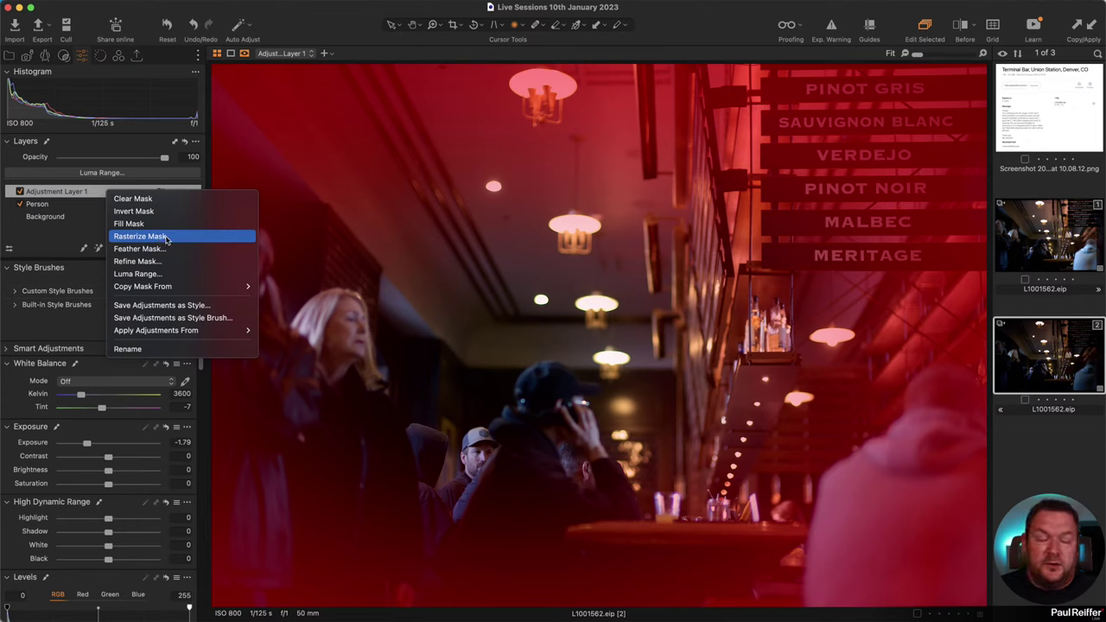
key("Escape")
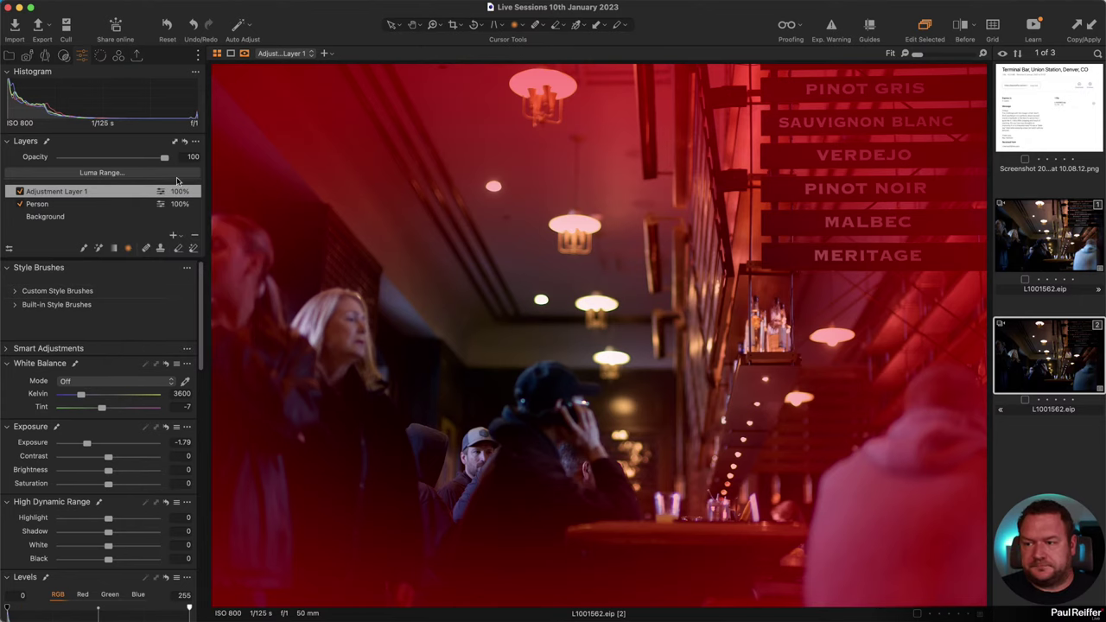
Use a size 1,250 Eraser on the wine signs, confirming the mask rasterization
left_click(179, 250)
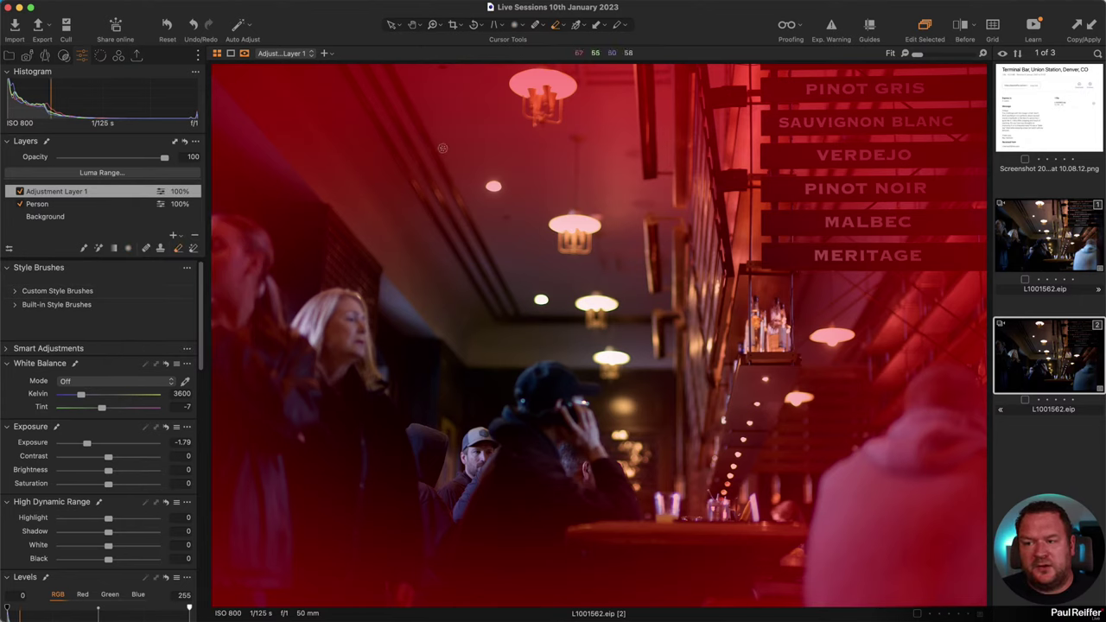
right_click(605, 167)
left_click_drag(605, 164, 642, 165)
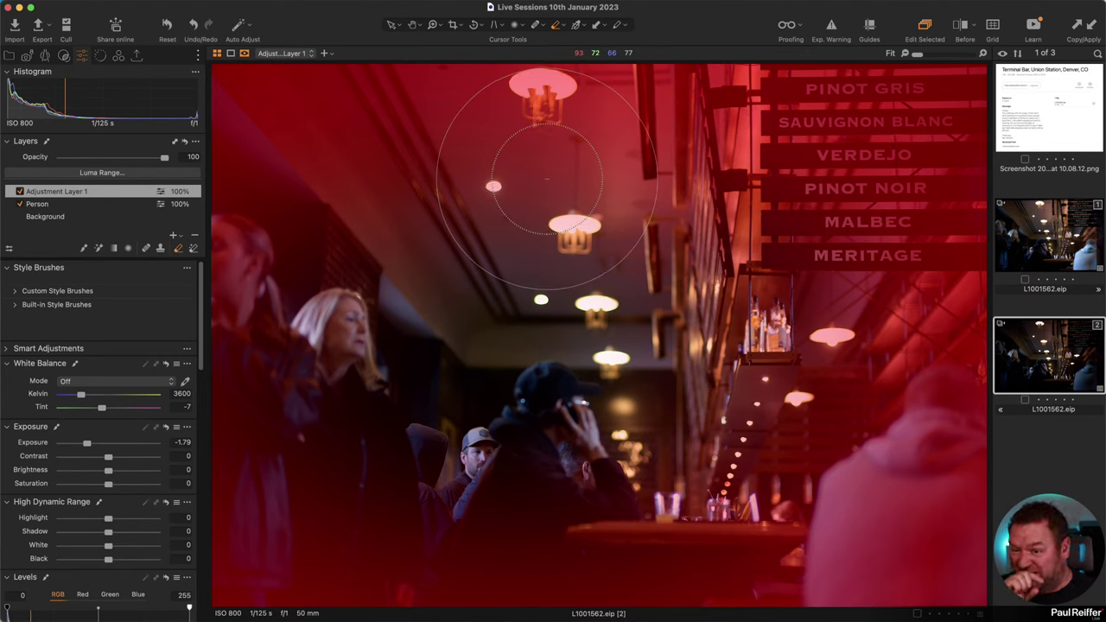
left_click(778, 181)
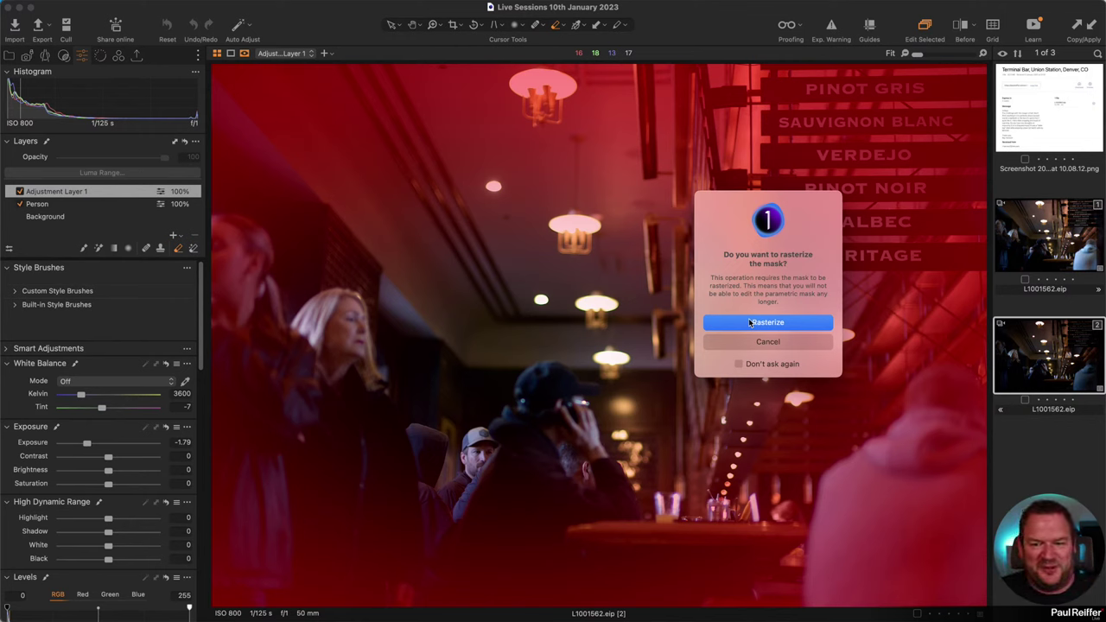
left_click(776, 324)
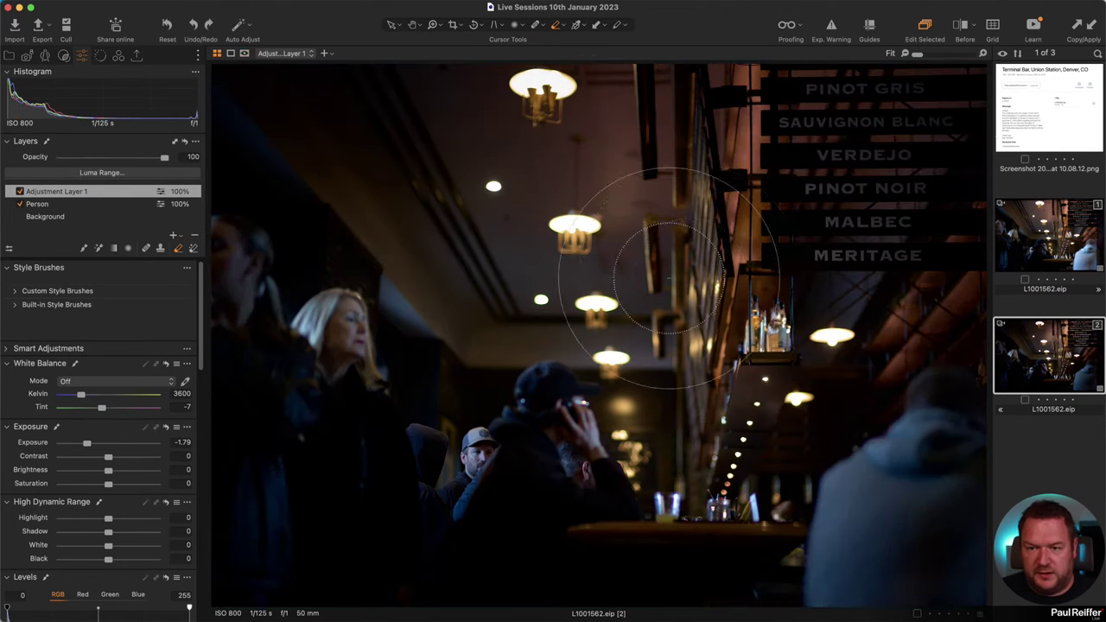
Erase the mask off the wine signs at eraser opacity 51, then check its coverage
right_click(527, 261)
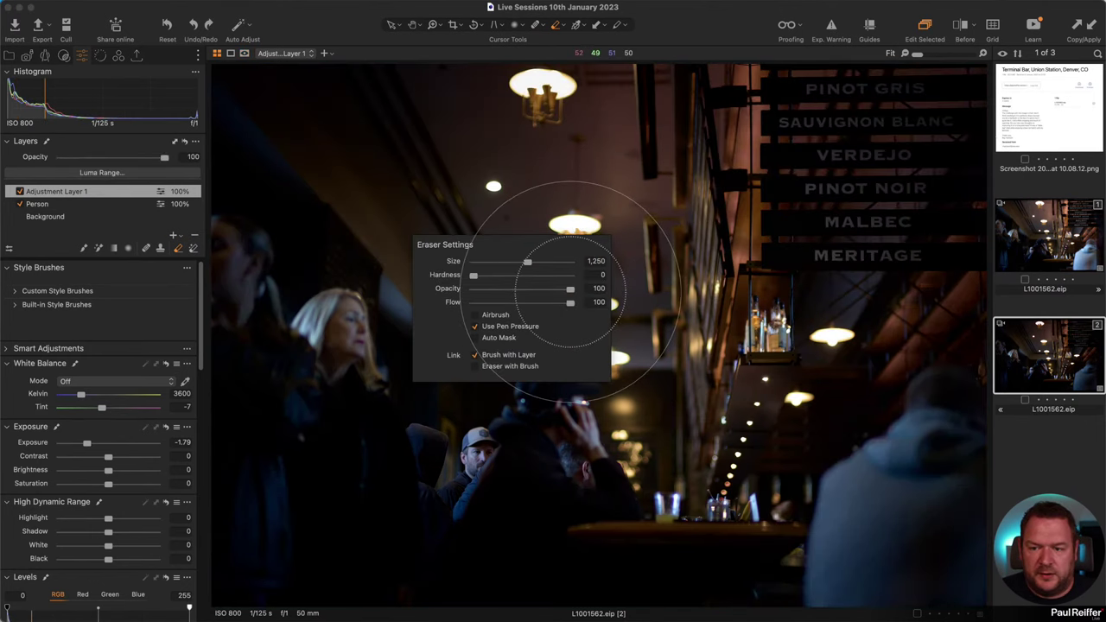
left_click_drag(549, 289, 522, 289)
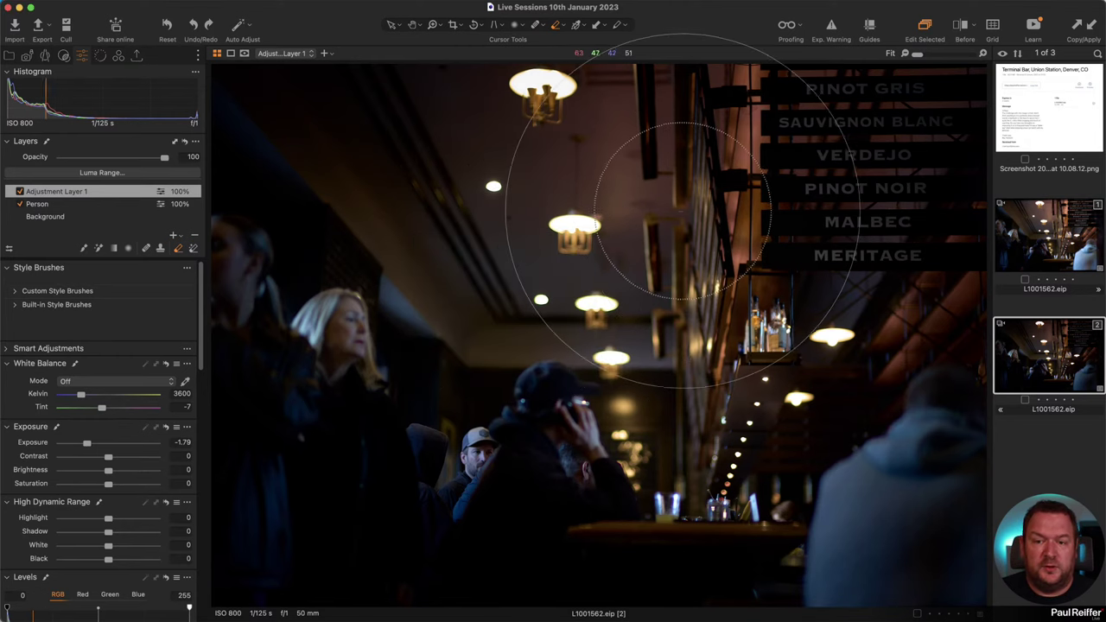
mouse_move(891, 171)
left_mouse_down()
mouse_move(916, 128)
mouse_move(988, 192)
mouse_move(923, 223)
mouse_move(944, 146)
mouse_move(877, 123)
mouse_move(856, 144)
left_mouse_up()
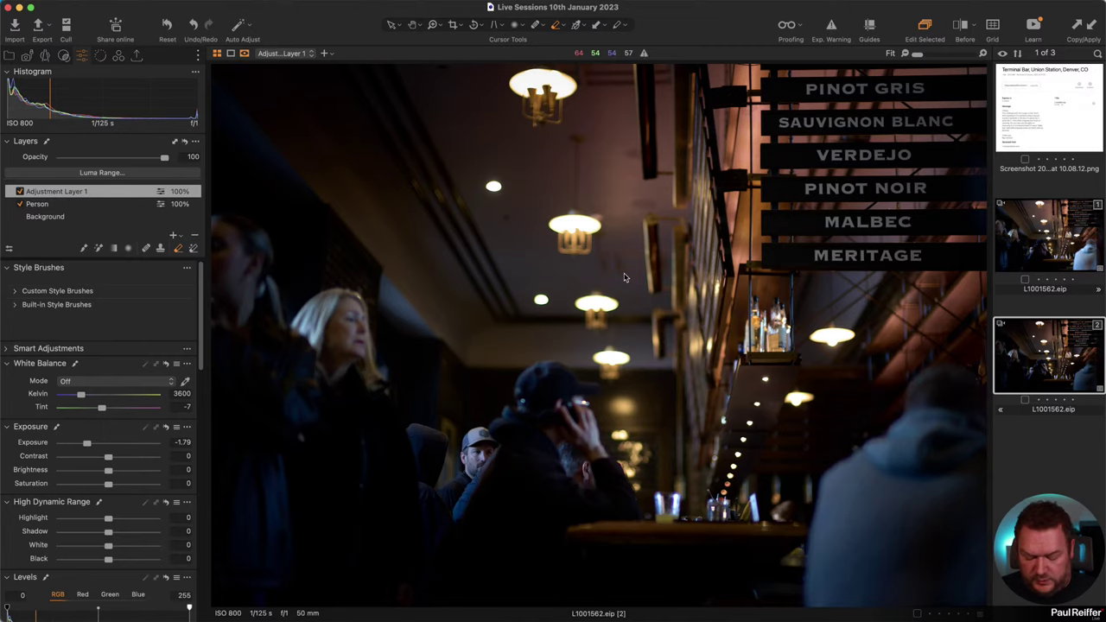
key("m")
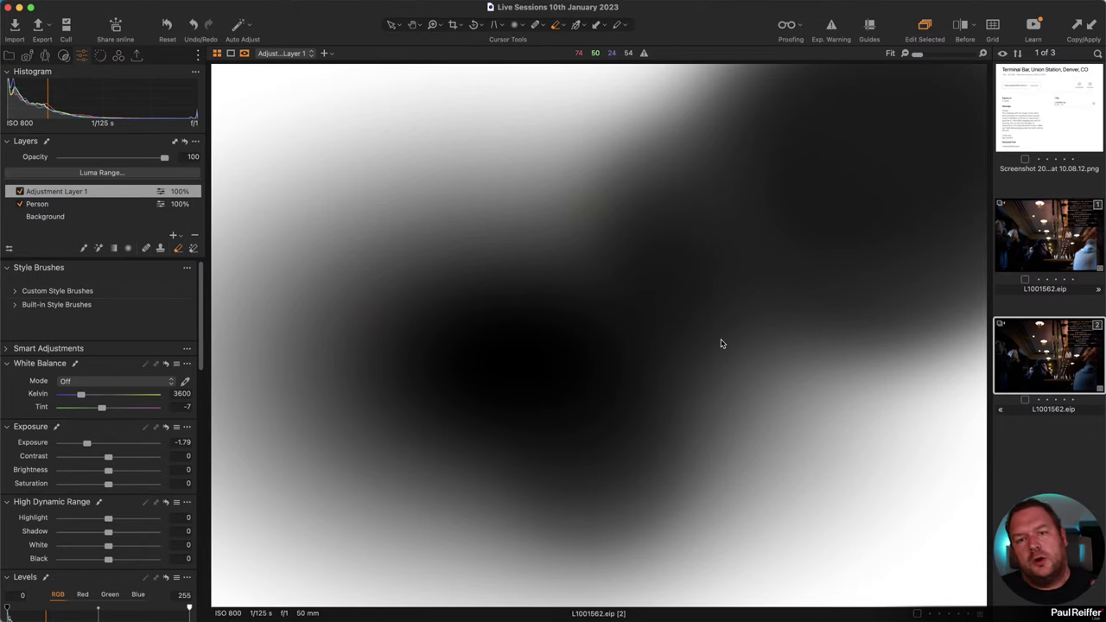
key("alt+m")
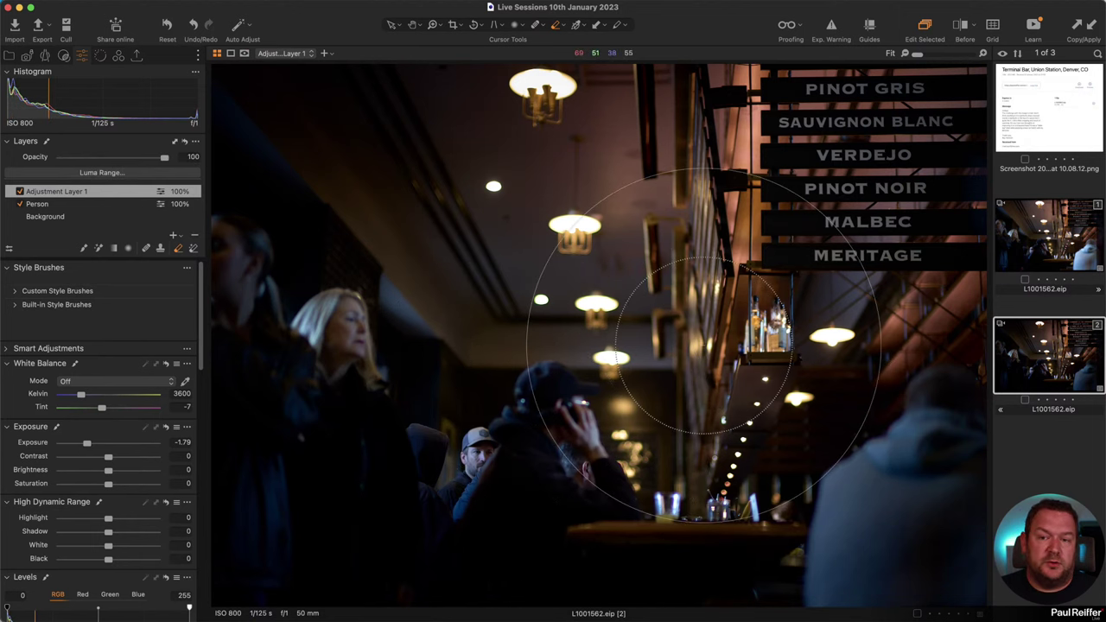
Hide the mask overlay and set up the Draw Mask brush: size 618, hardness 0, flow 4
key("m")
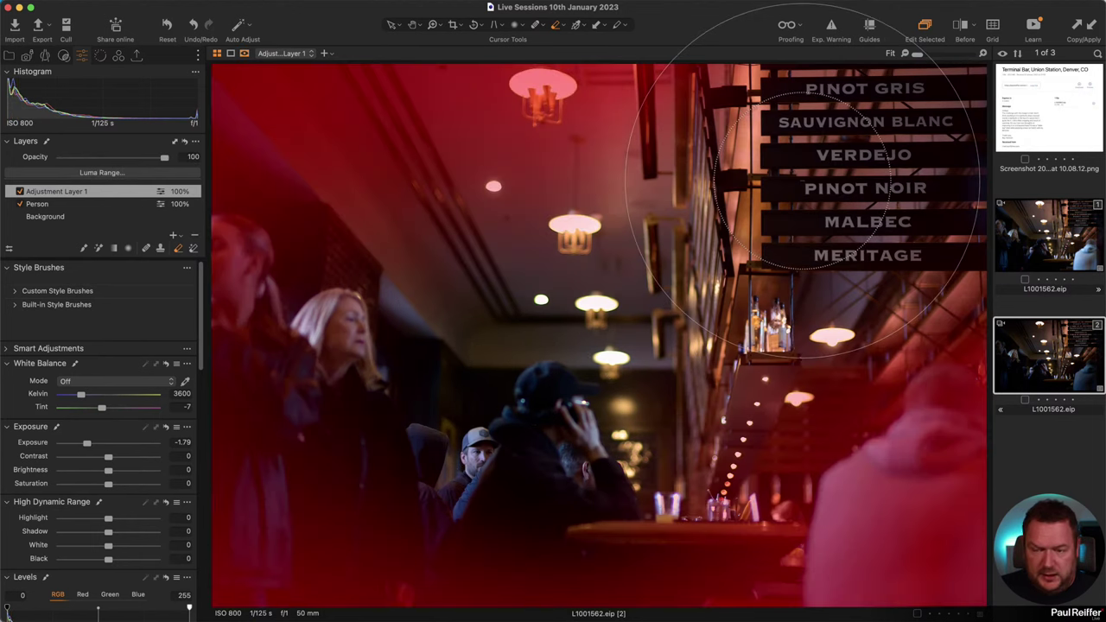
key("m")
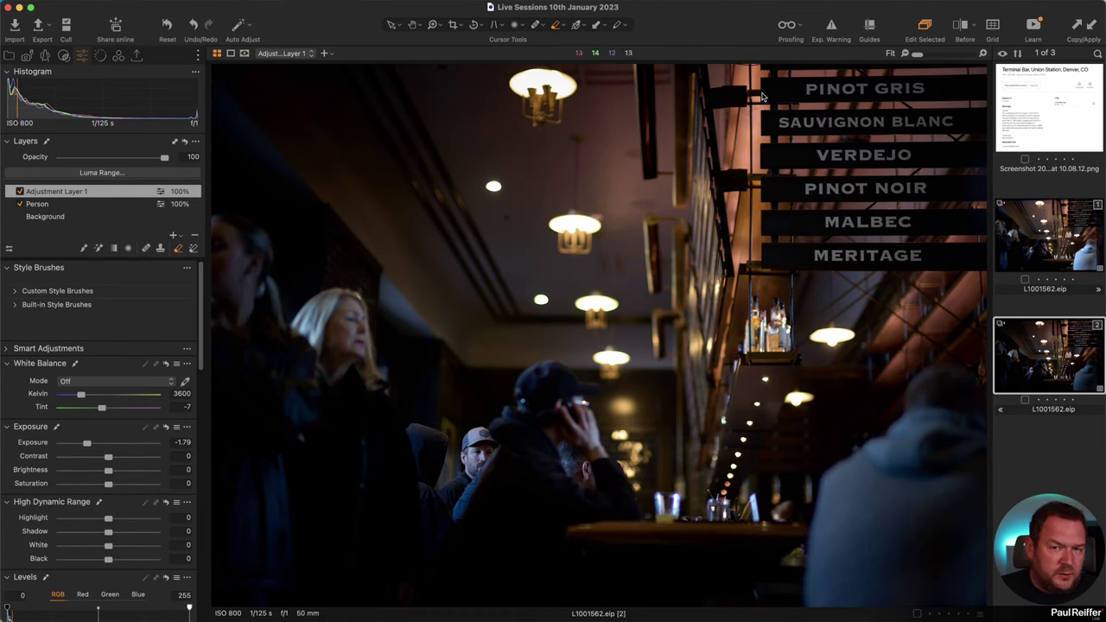
right_click(611, 211)
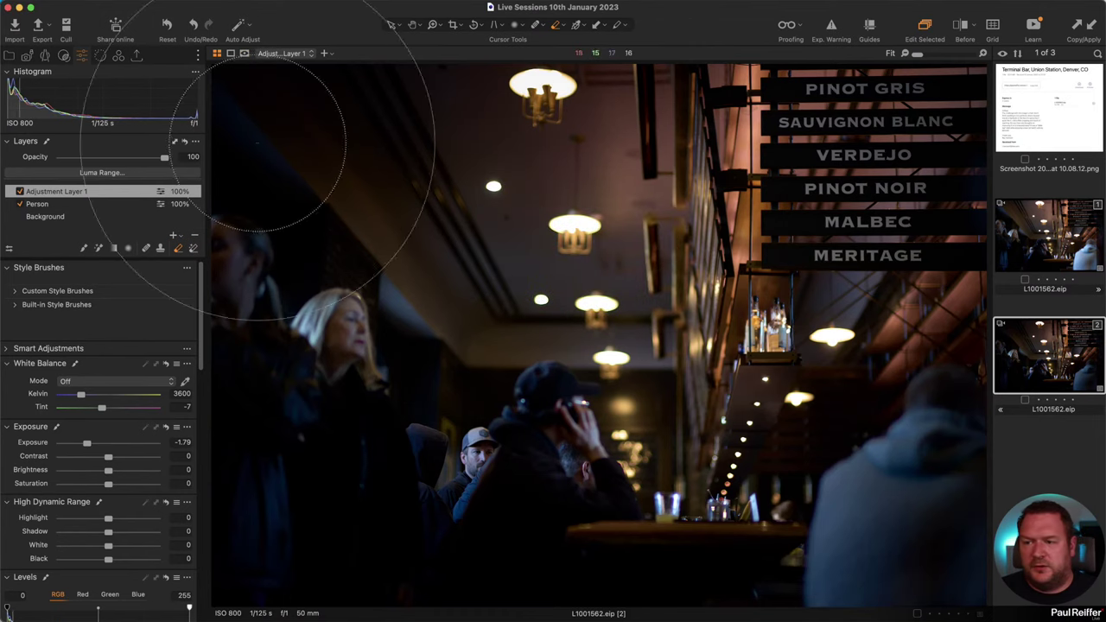
left_click(83, 249)
right_click(389, 207)
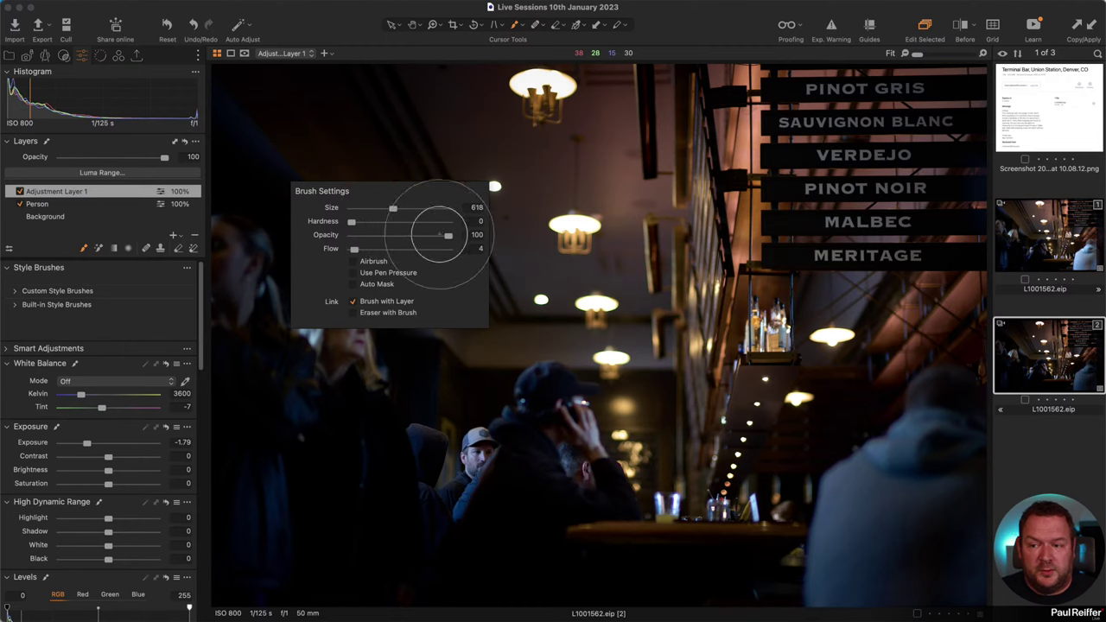
right_click(649, 147)
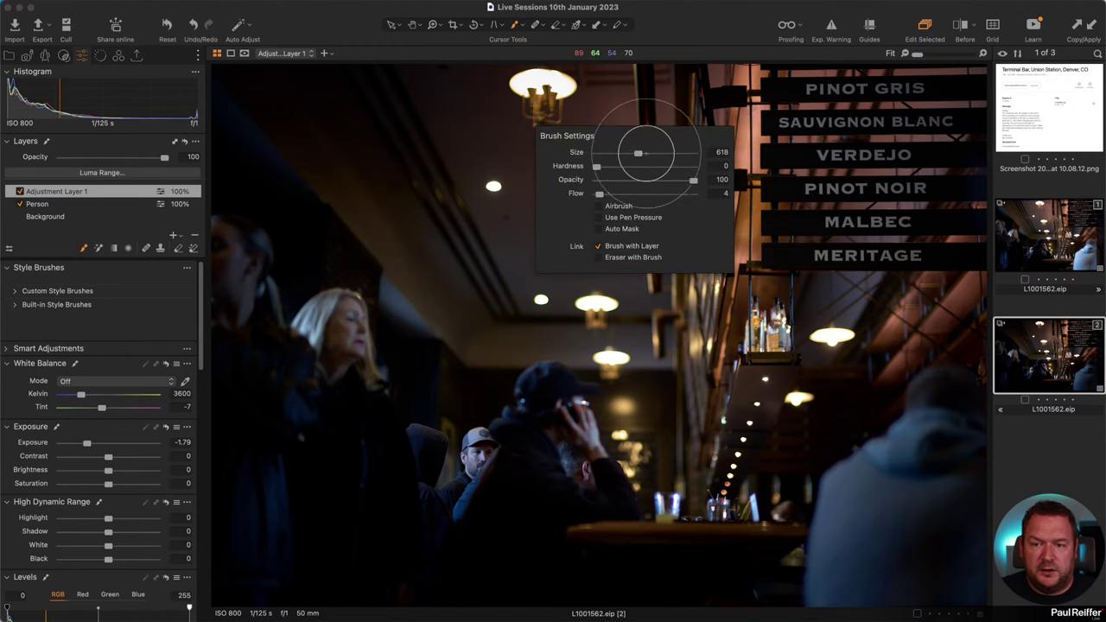
left_click_drag(648, 147, 651, 152)
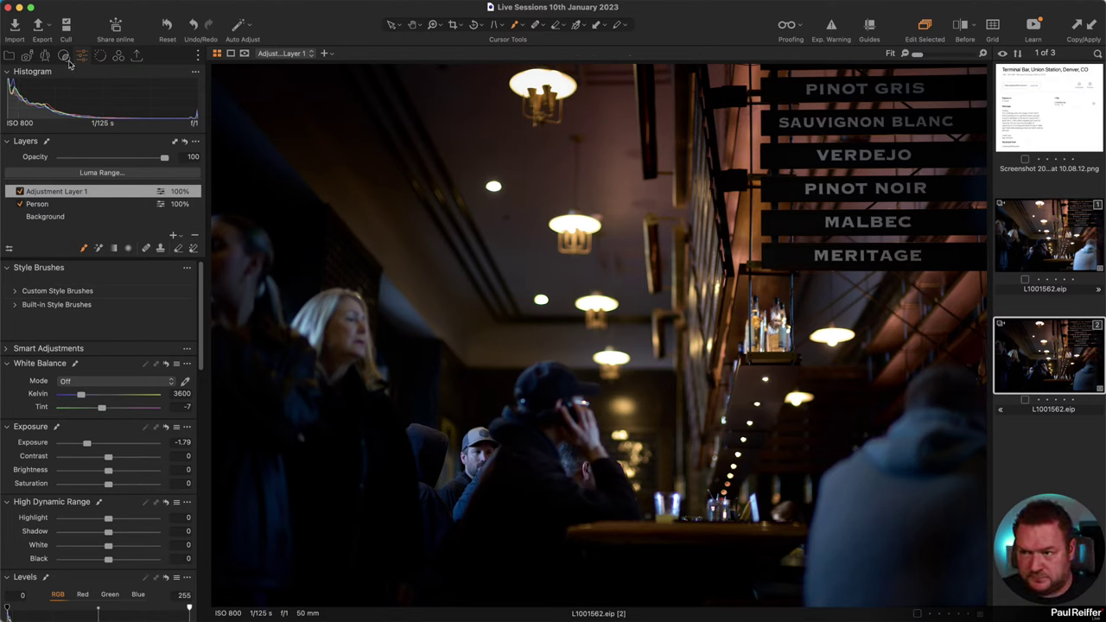
Show the Color tool tab and expand Color Balance to reveal the 3-Way wheels
scroll(97, 350, "down", 10)
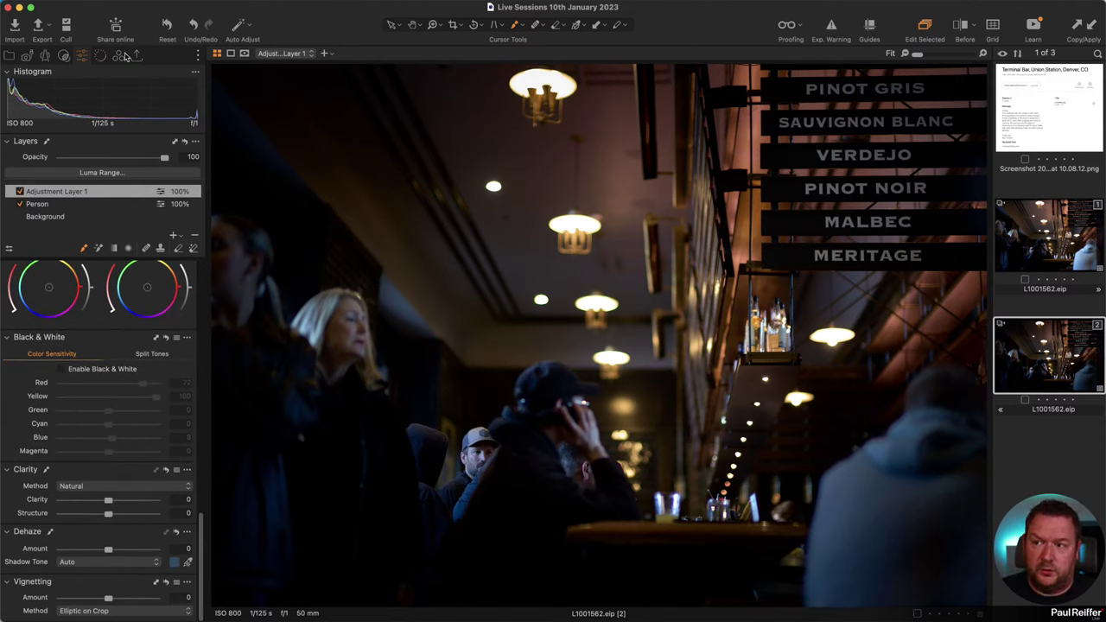
left_click(121, 57)
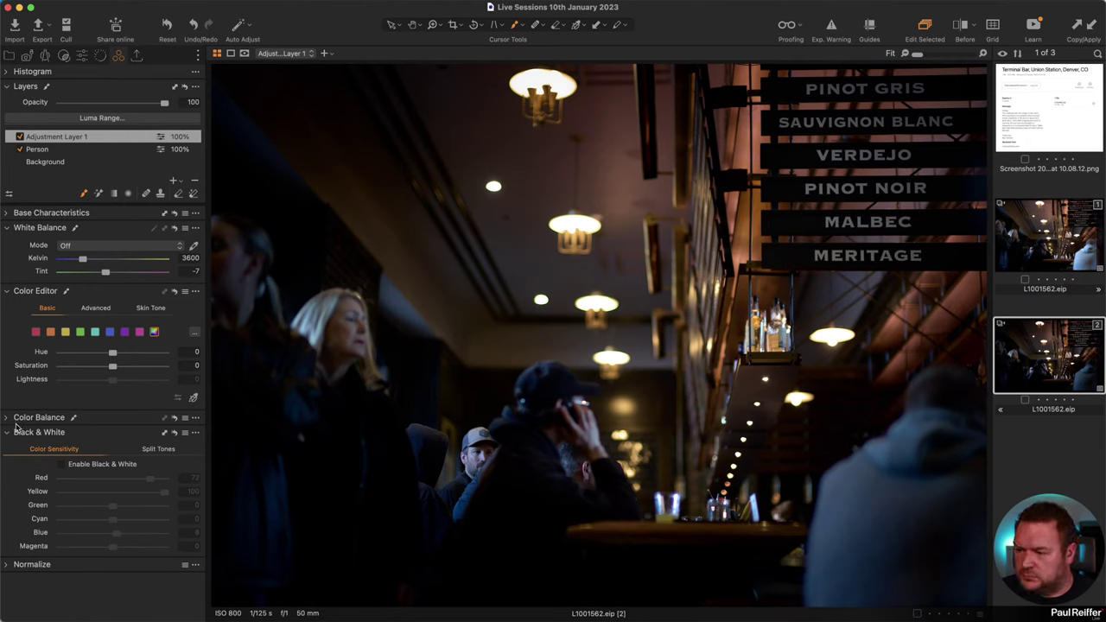
left_click(16, 422)
scroll(82, 424, "down", 3)
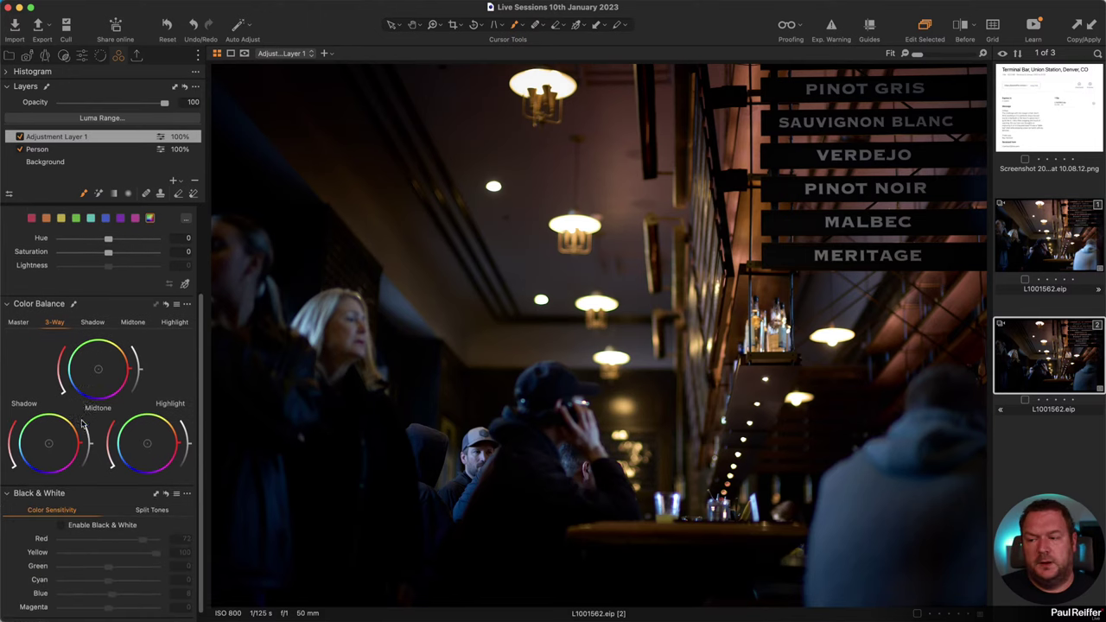
scroll(82, 423, "down", 1)
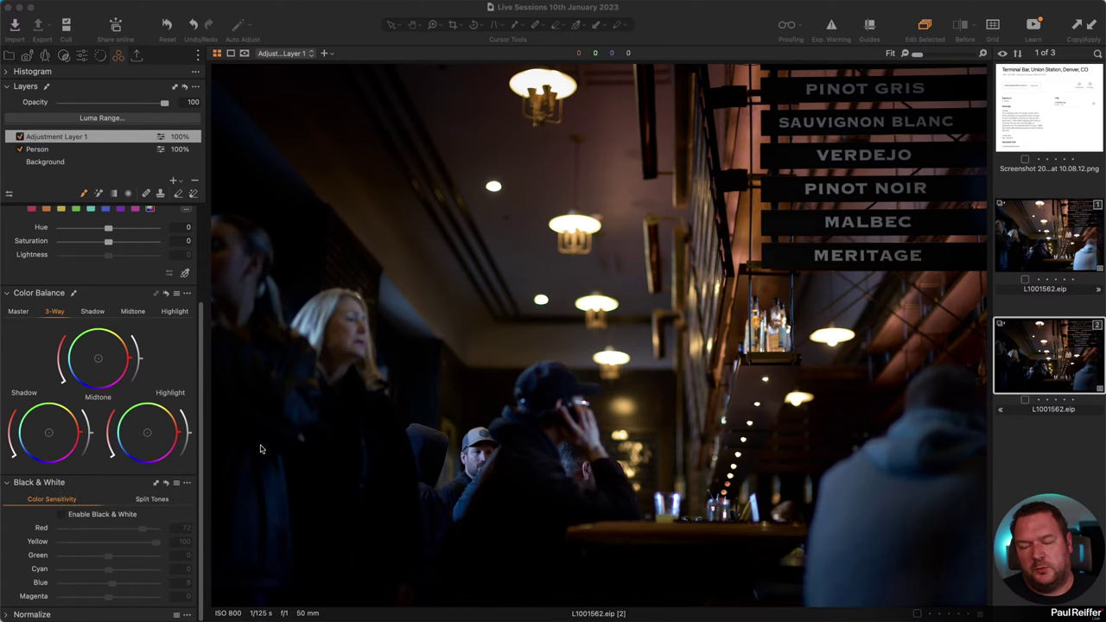
scroll(134, 403, "up", 5)
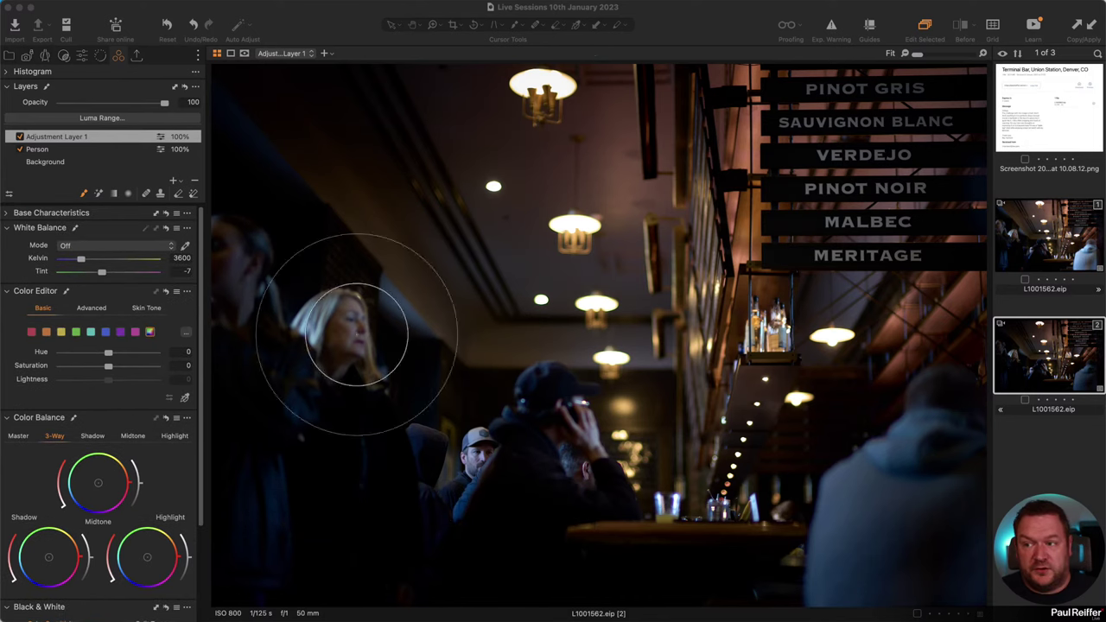
Rename Adjustment Layer 1 to 'Vignette'
double_click(70, 134)
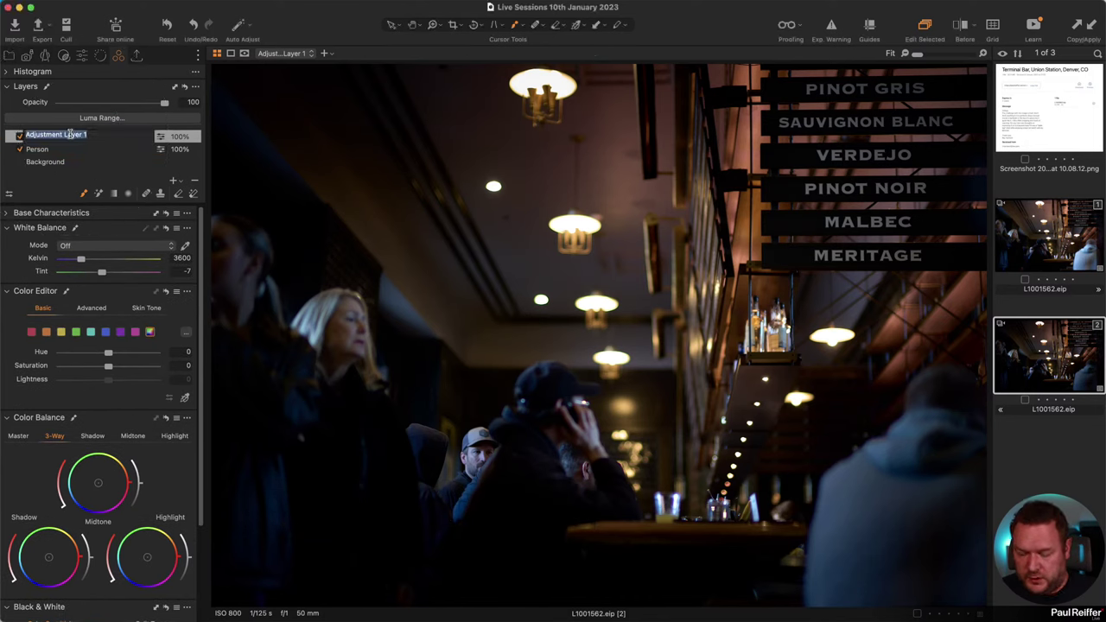
type("Vignette")
key("Return")
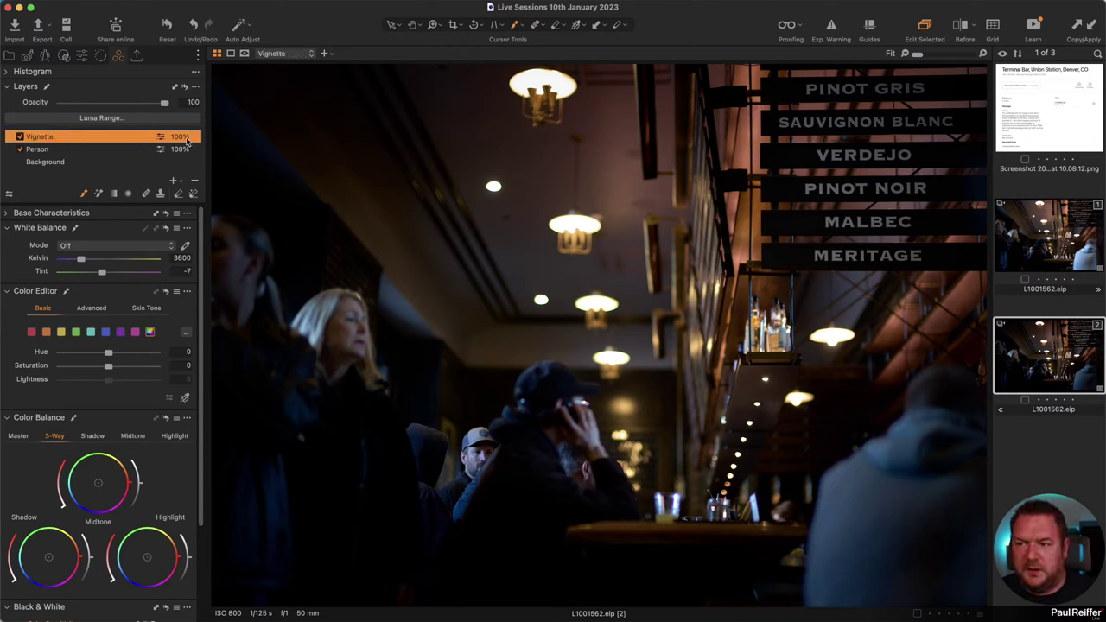
Add a new filled adjustment layer and name it 'Colour Grade'
left_click(177, 181)
left_click(227, 199)
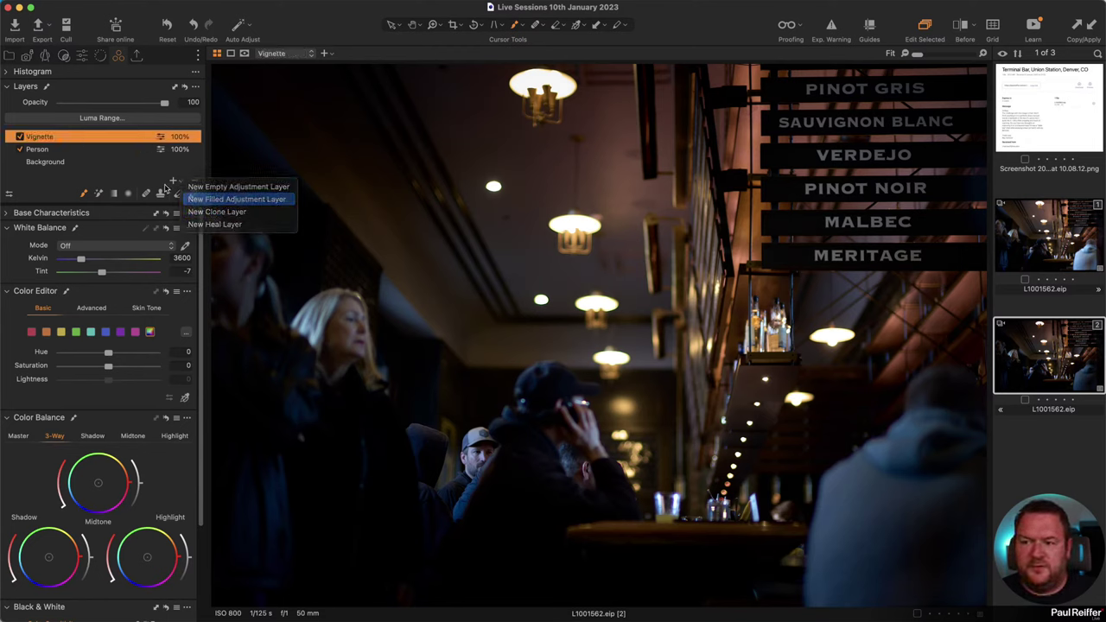
double_click(57, 138)
type("Col")
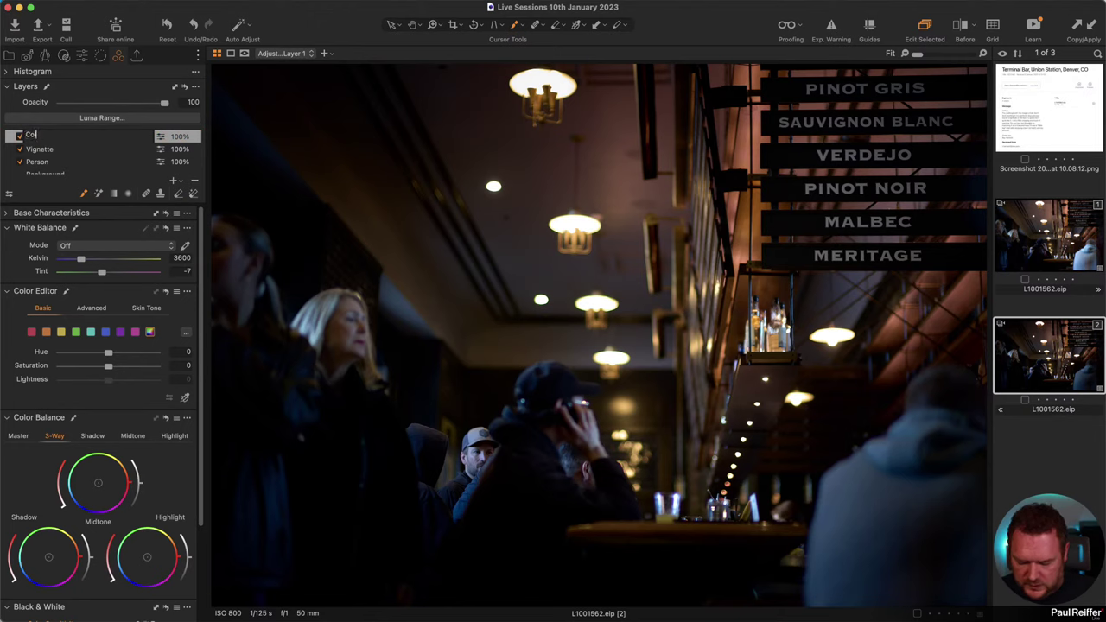
type("our Grade")
key("Return")
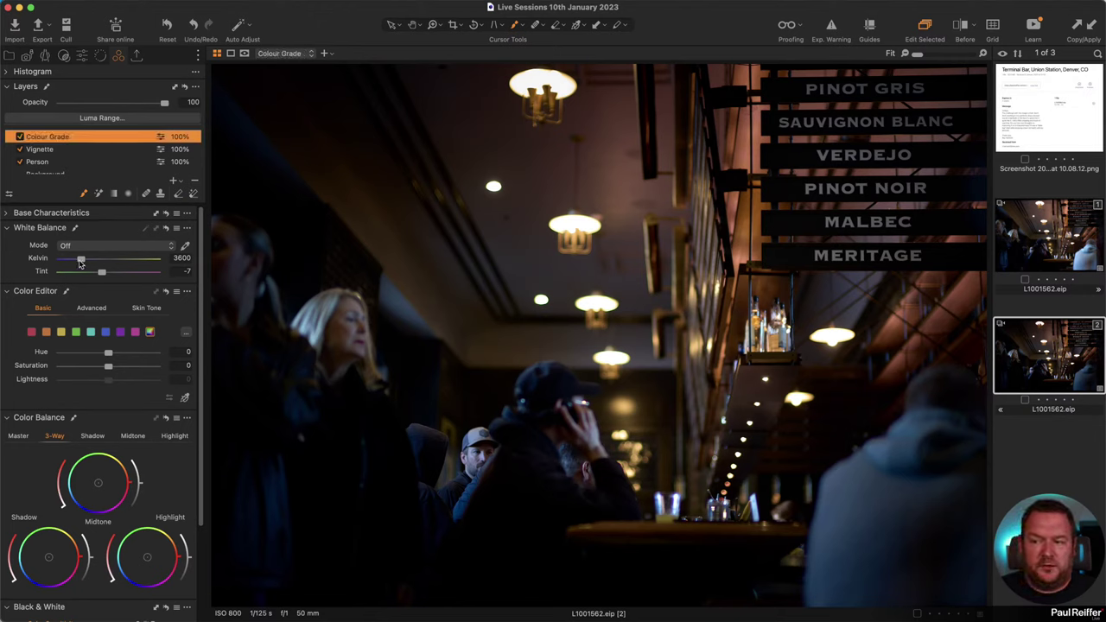
Return the Colour Grade layer's white balance to the original 3600 Kelvin, tint -7
mouse_move(79, 262)
left_mouse_down()
mouse_move(115, 263)
mouse_move(50, 263)
mouse_move(77, 264)
left_mouse_up()
key("super+r")
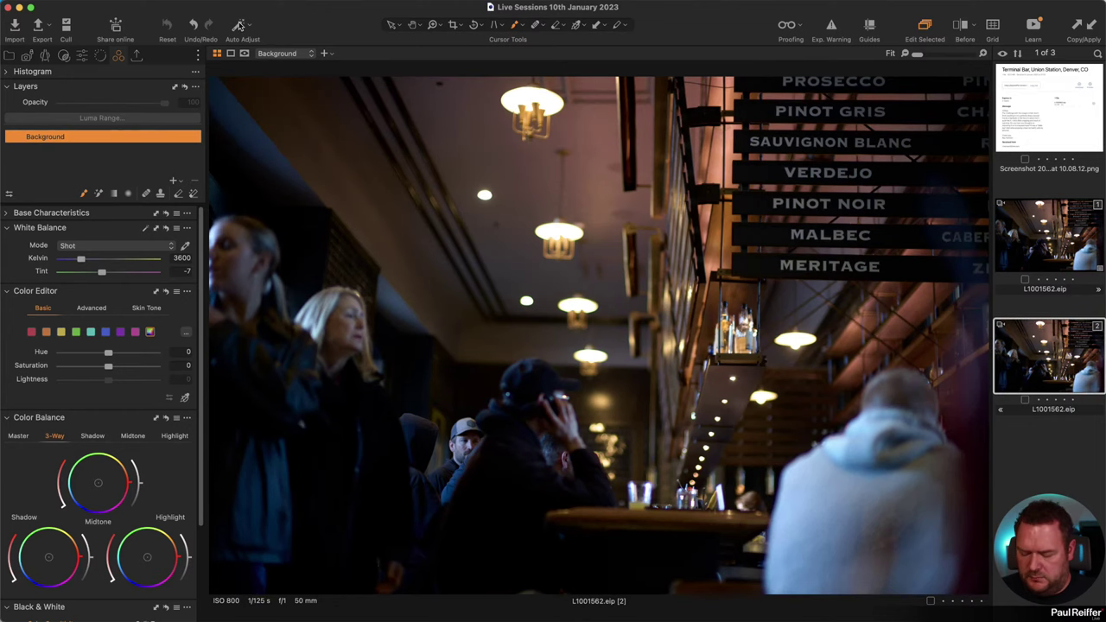
key("super+z")
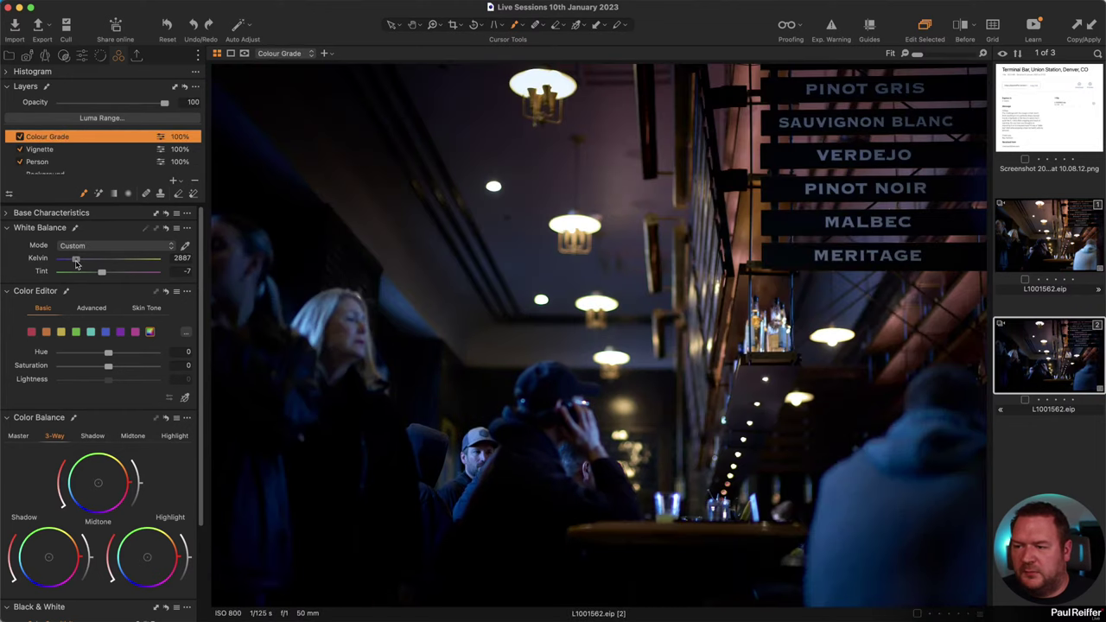
double_click(75, 264)
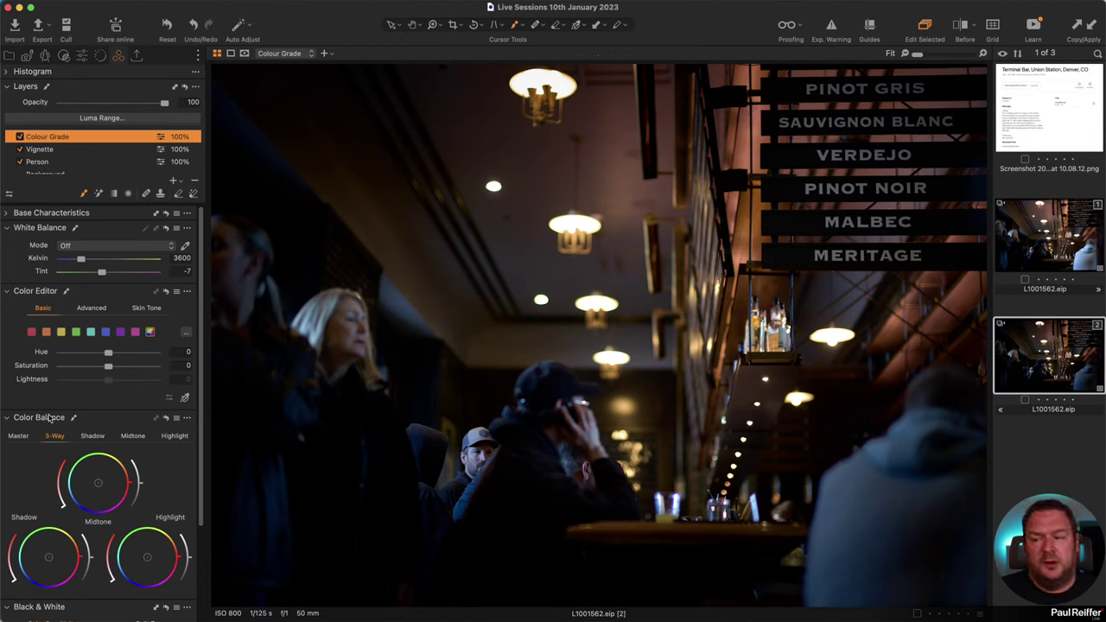
Push Colour Grade highlights toward warm orange, nudge shadows and midtones, then toggle the layer to compare
left_click(21, 437)
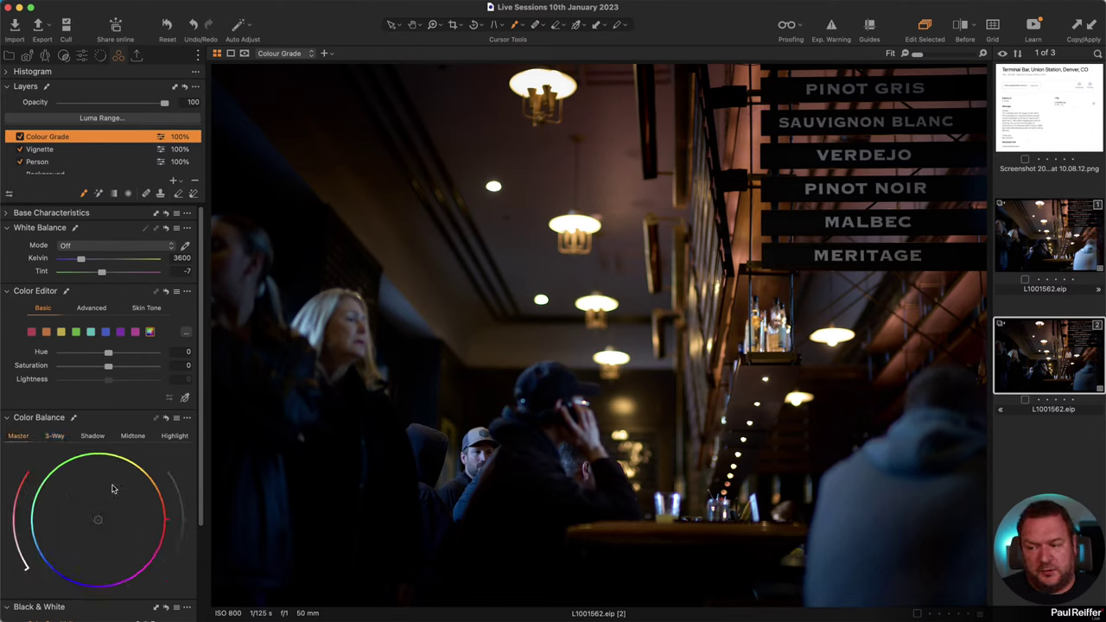
left_click(53, 436)
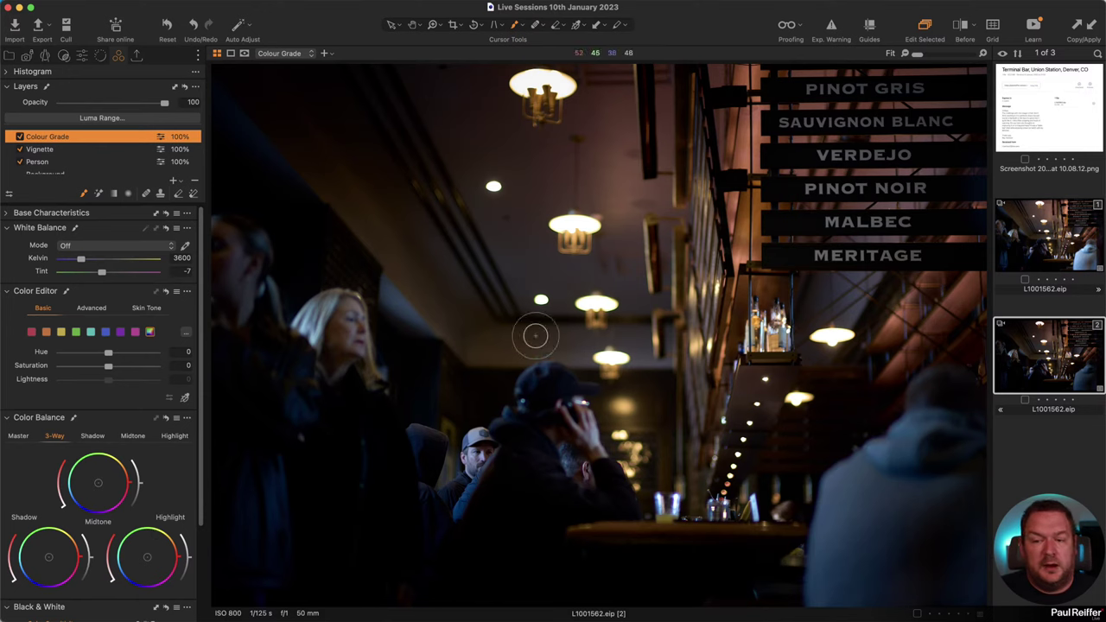
left_click(150, 557)
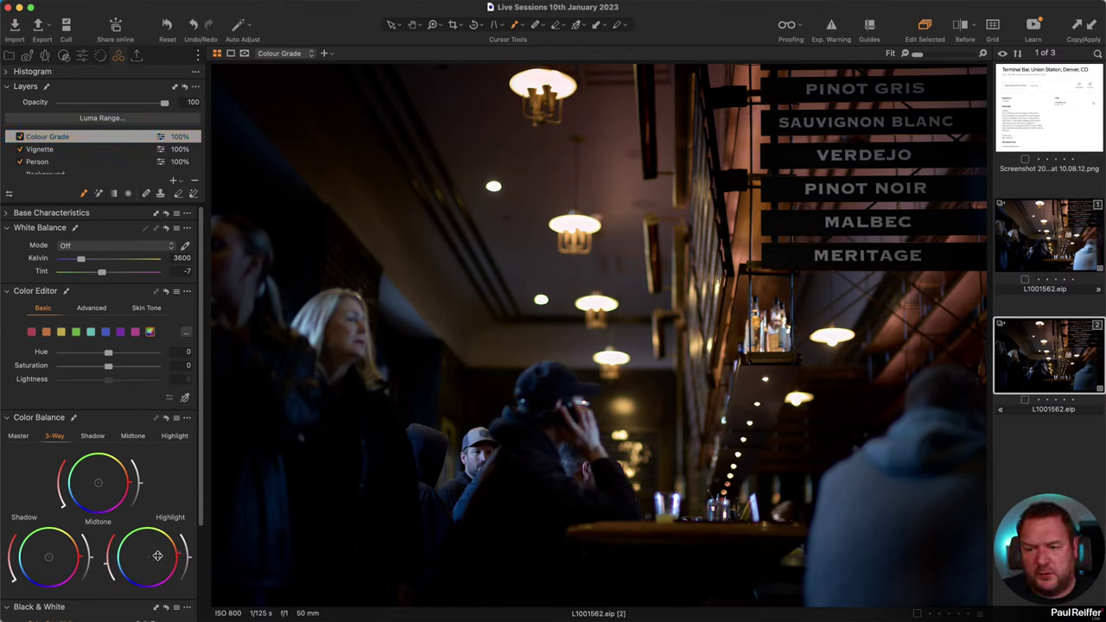
mouse_move(157, 556)
left_mouse_down()
mouse_move(174, 547)
mouse_move(125, 561)
mouse_move(147, 558)
mouse_move(111, 581)
mouse_move(167, 545)
left_mouse_up()
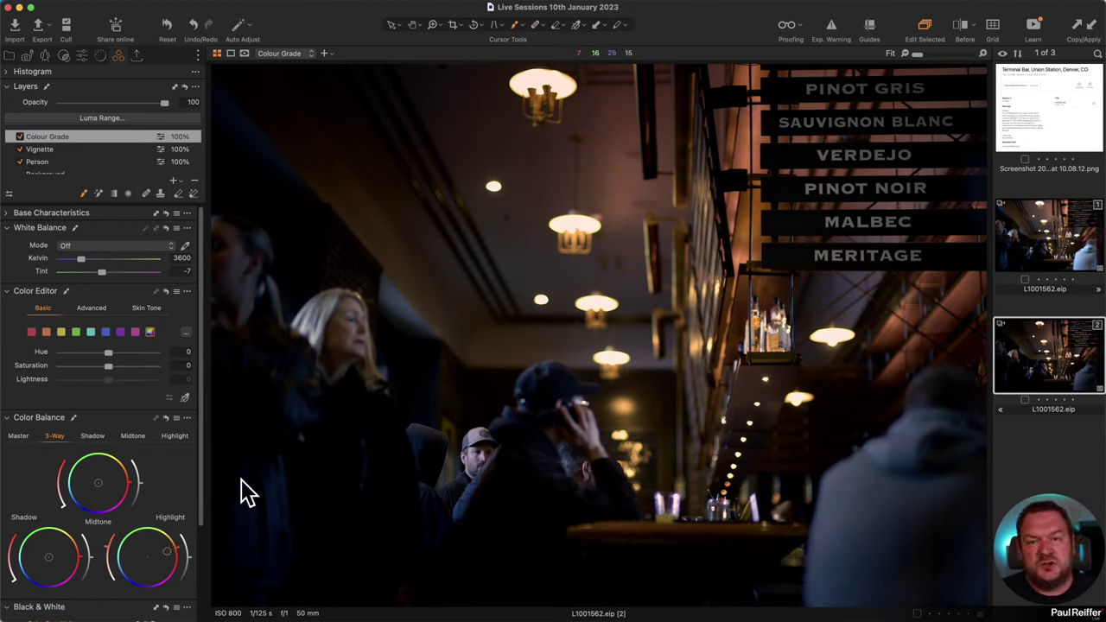
left_click_drag(49, 557, 43, 561)
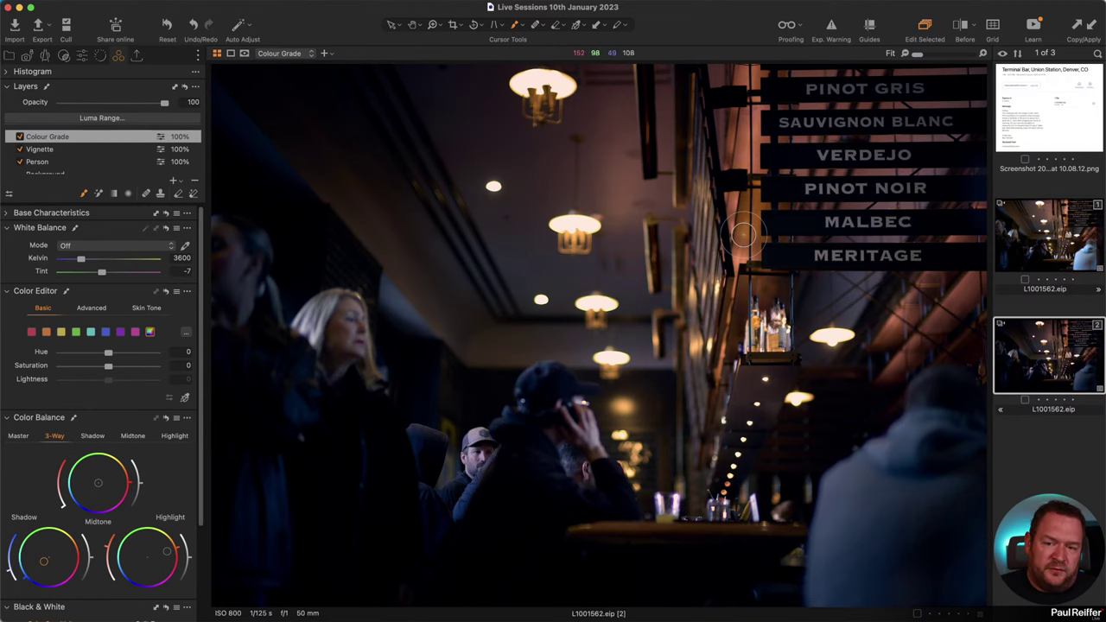
left_click_drag(96, 489, 93, 491)
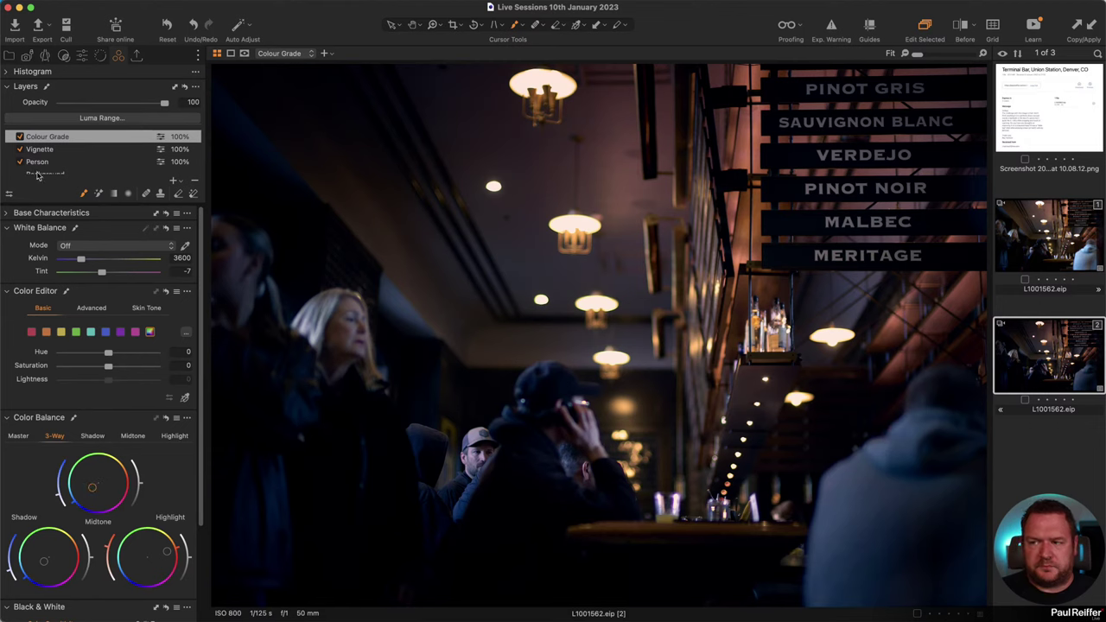
left_click(19, 137)
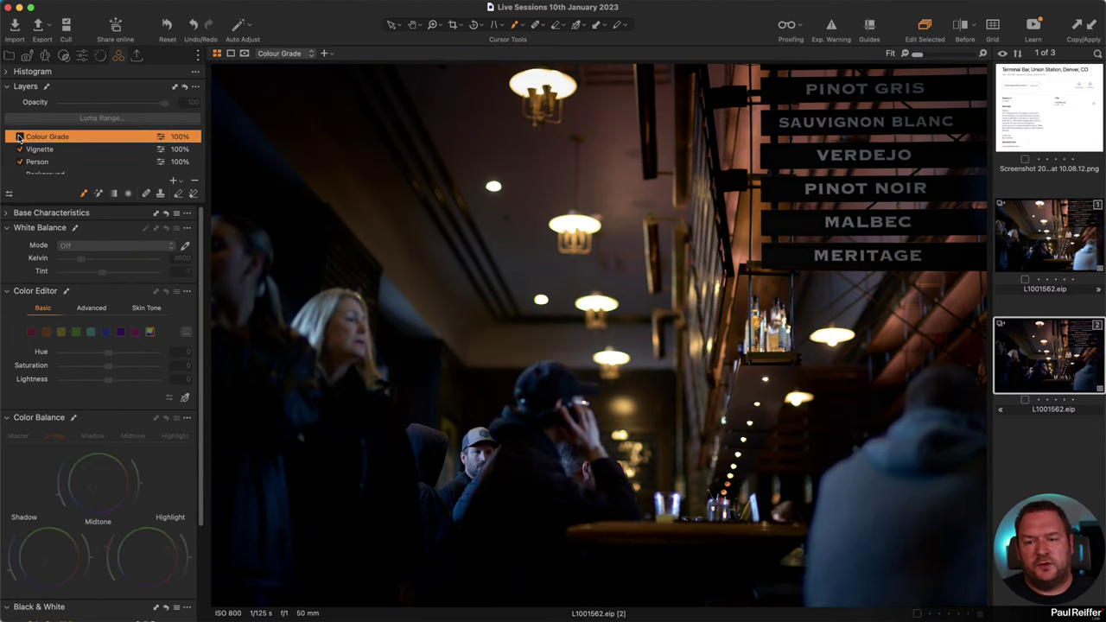
left_click(19, 137)
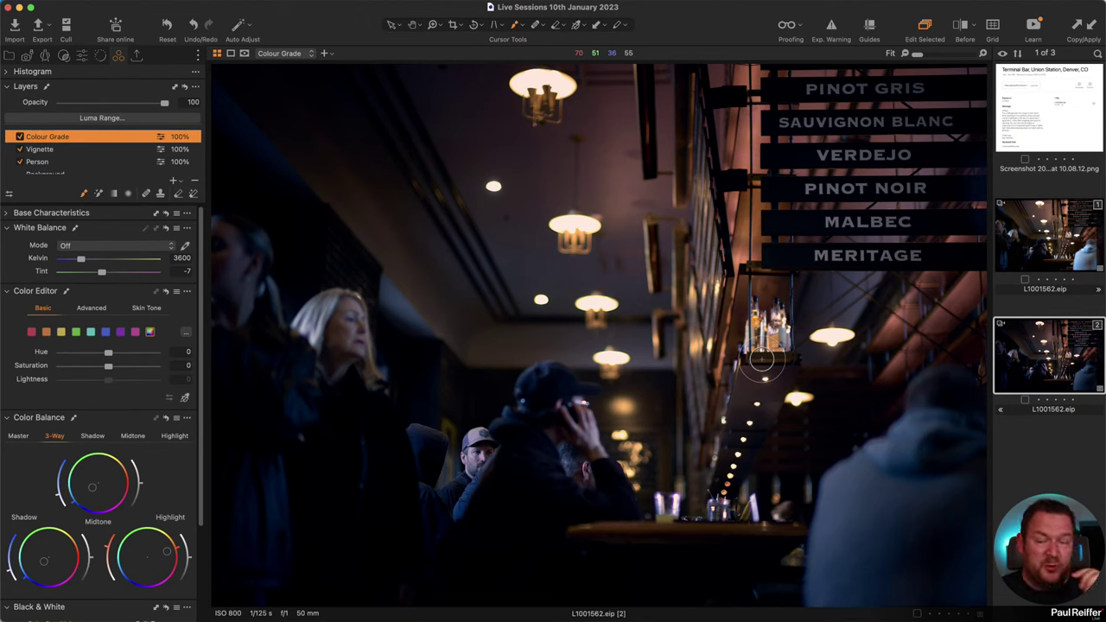
Create variant 3 without Colour Grade and compare it zoomed beside variant 2
right_click(1030, 349)
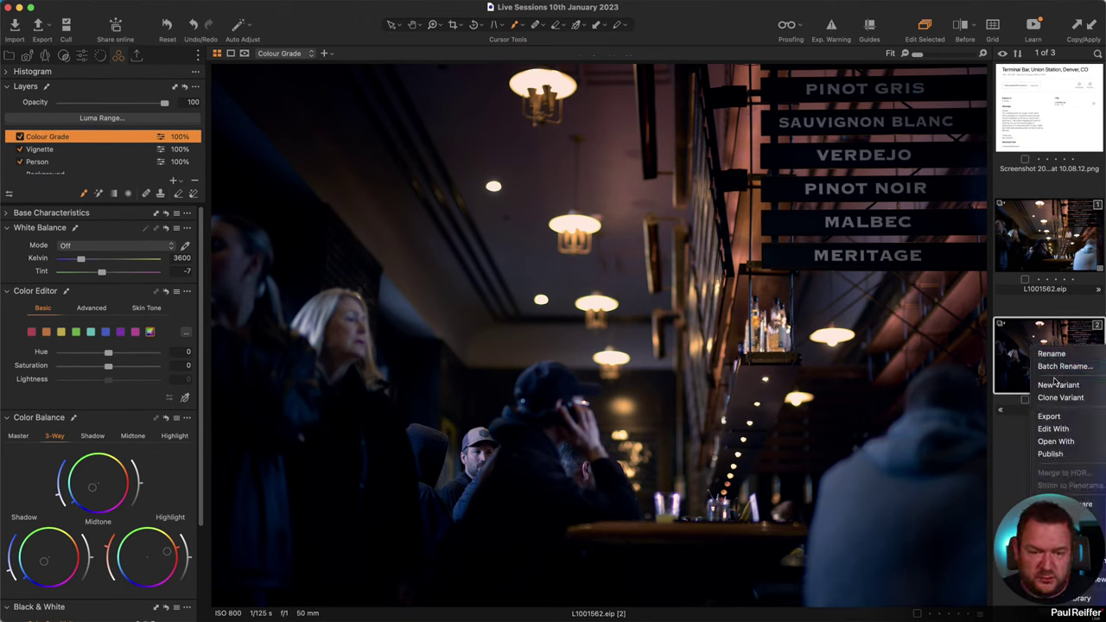
left_click(1050, 396)
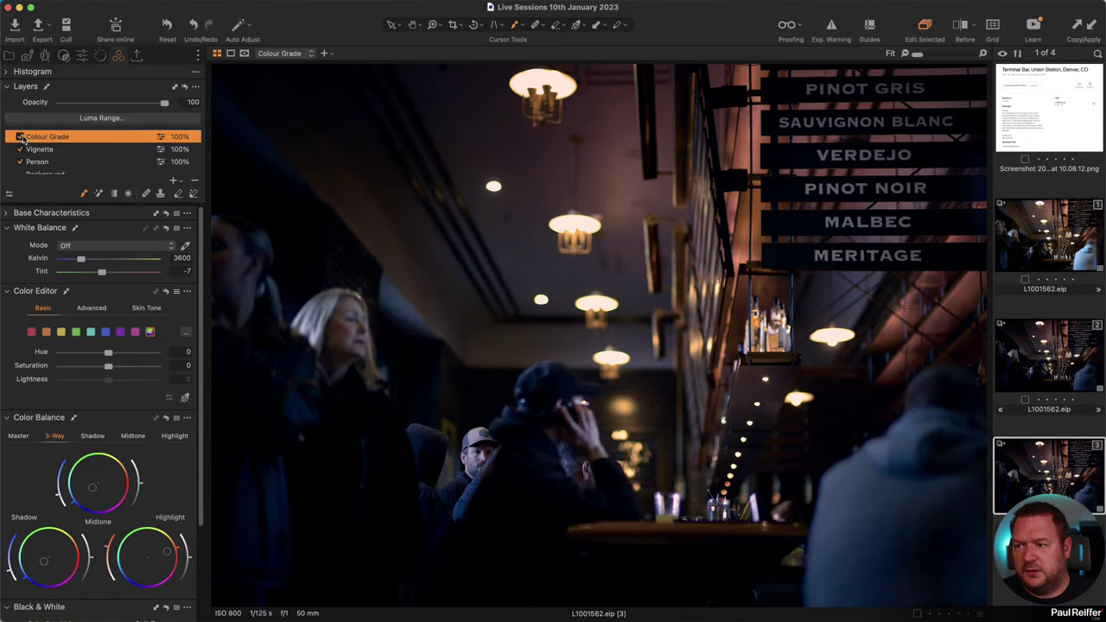
left_click(19, 136)
left_click(1048, 355, "super")
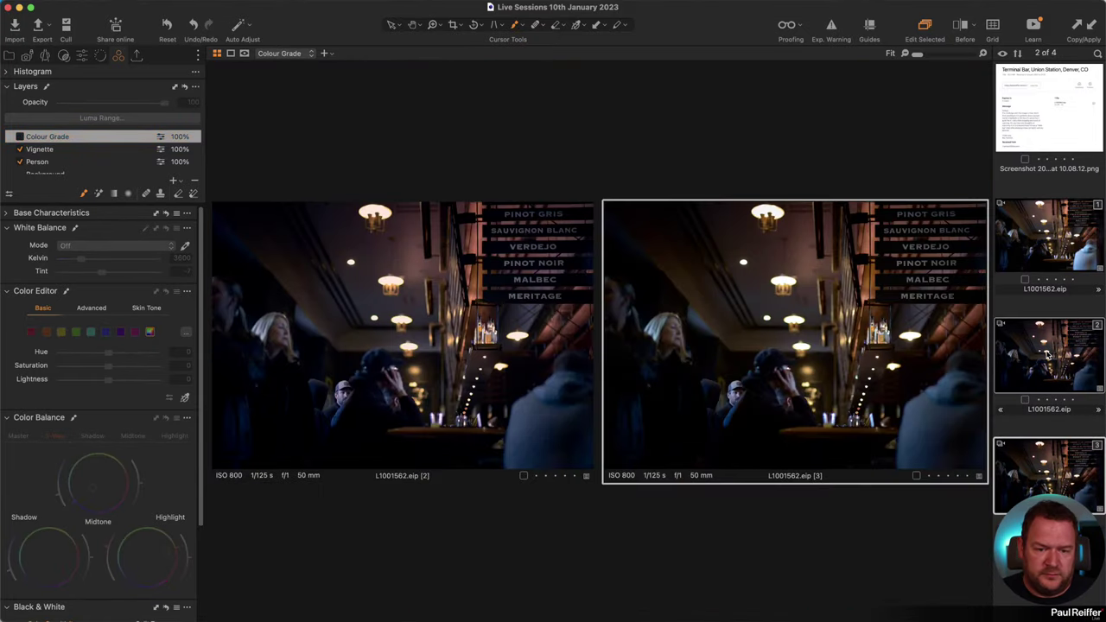
key("p")
left_click(788, 319)
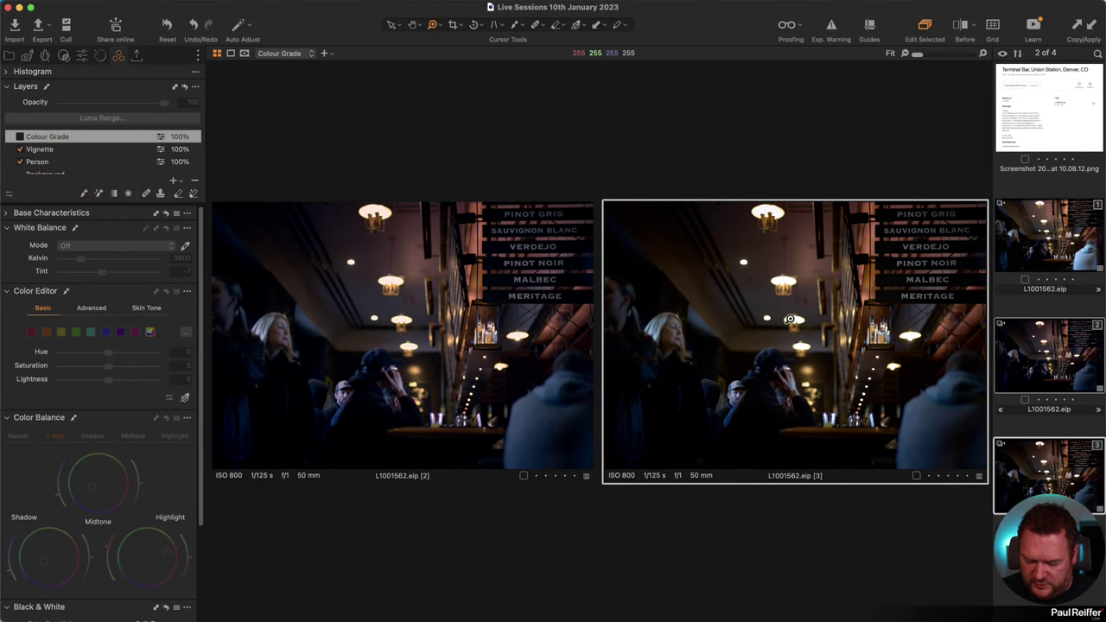
scroll(726, 320, "up", 3)
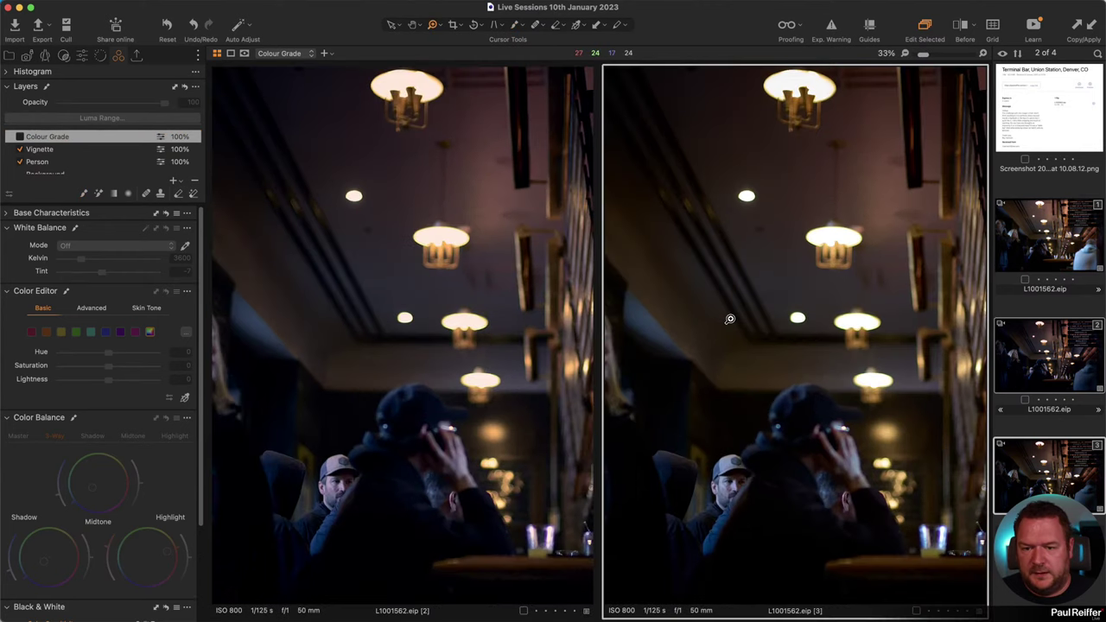
scroll(795, 380, "right", 5)
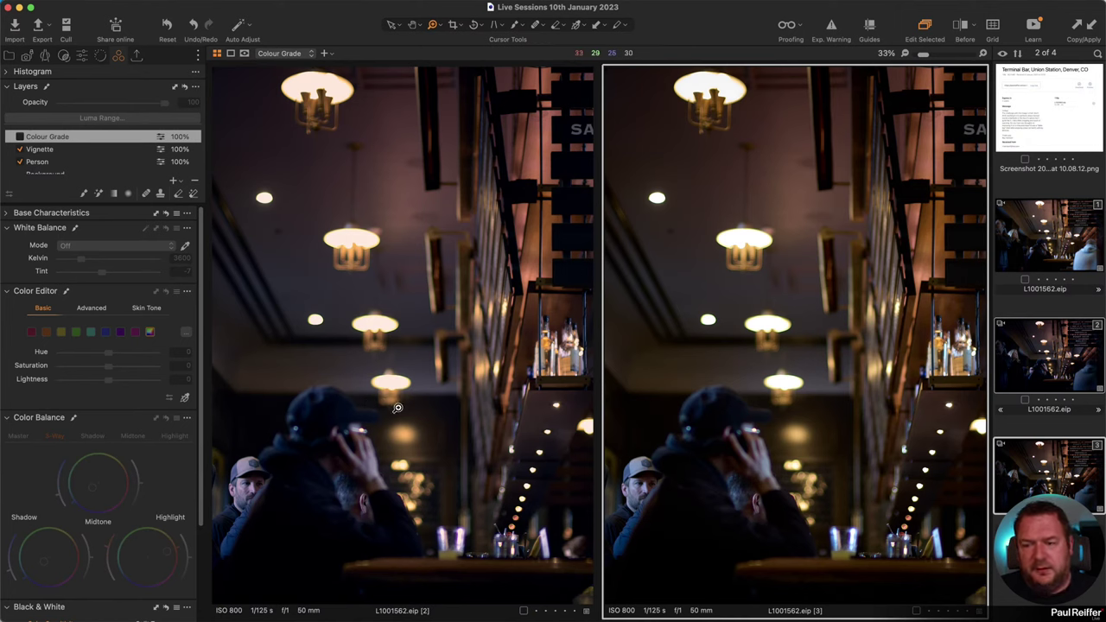
Refine variant 2's midtone and shadow tints against variant 3, then clear the comparison
left_click(1064, 360)
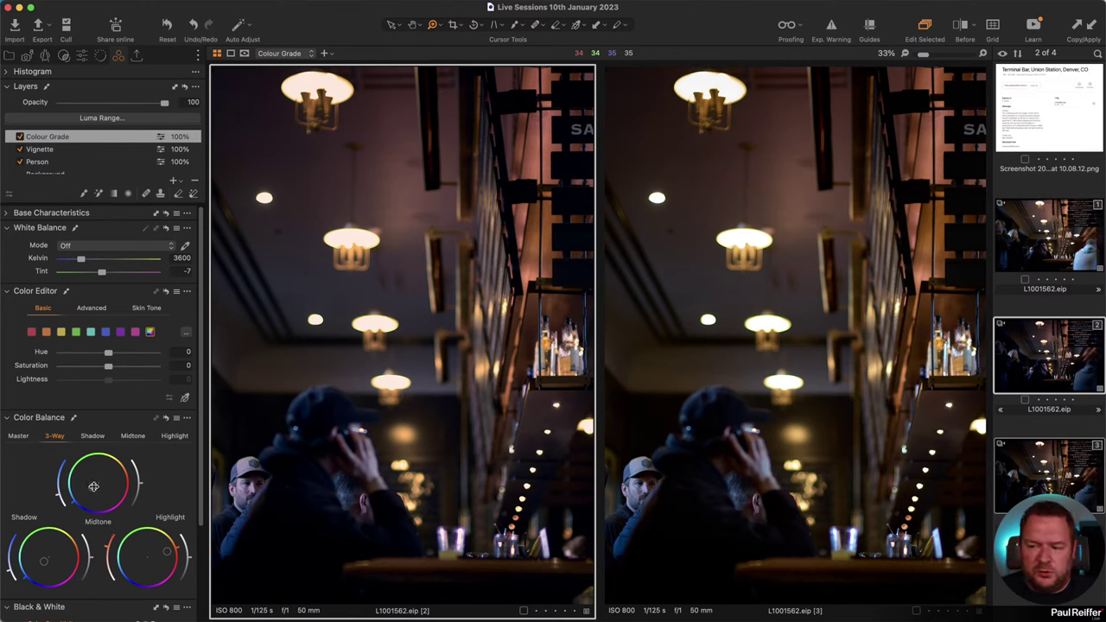
mouse_move(94, 489)
left_mouse_down()
mouse_move(112, 489)
mouse_move(104, 481)
left_mouse_up()
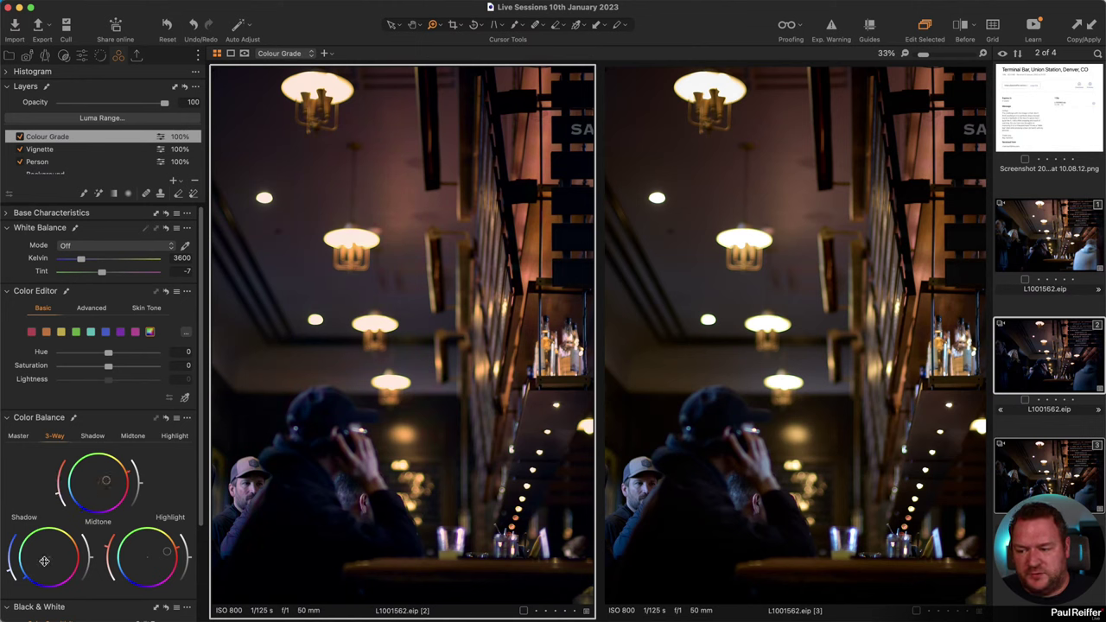
left_click_drag(44, 562, 41, 564)
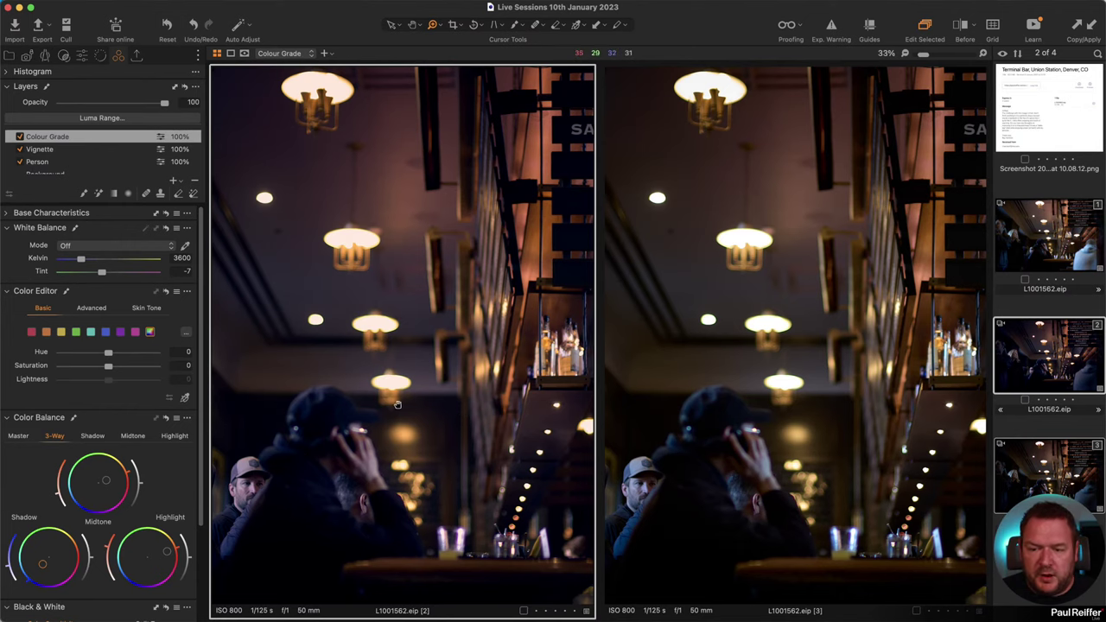
left_click_drag(416, 404, 528, 410)
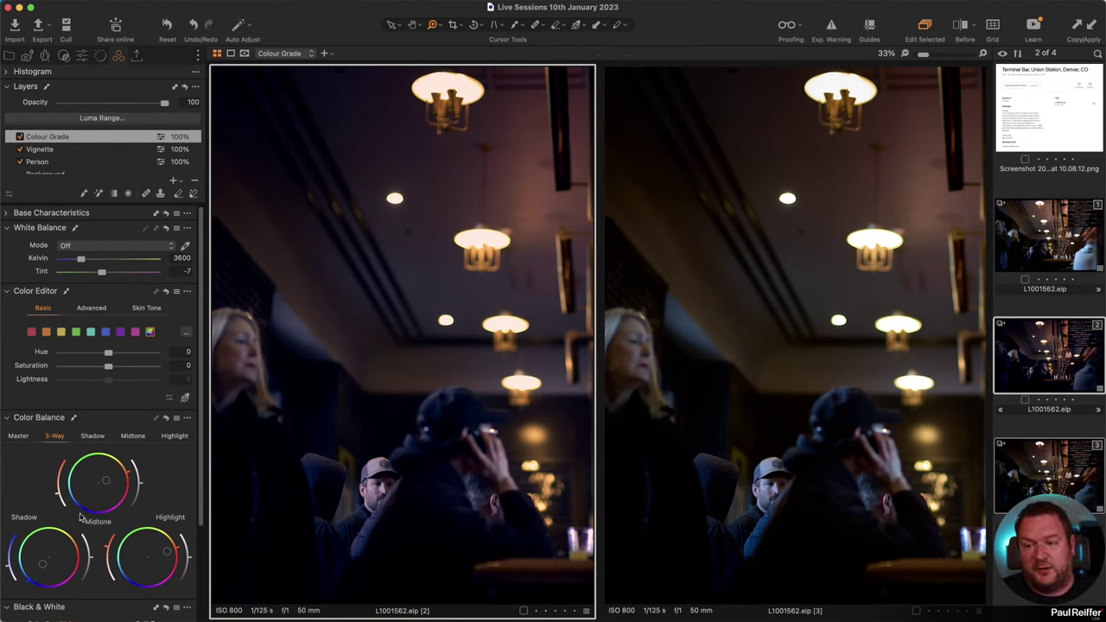
left_click(1063, 426)
View variant 2 in a before/after split, sliding the divider to show before, then the graded after
left_click(1060, 347)
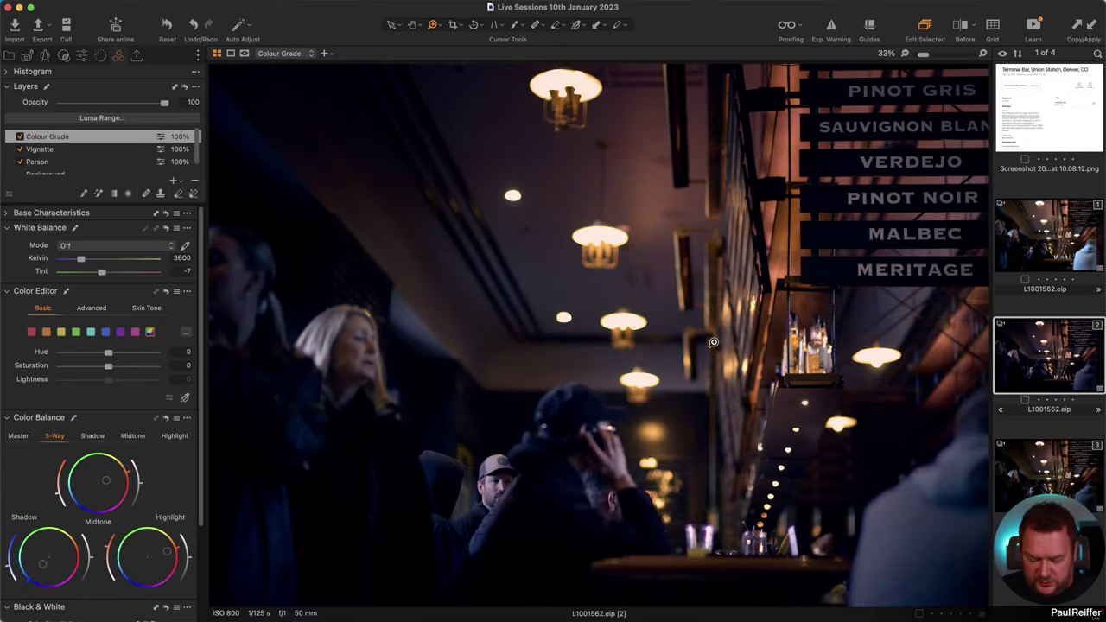
left_click_drag(664, 354, 546, 400)
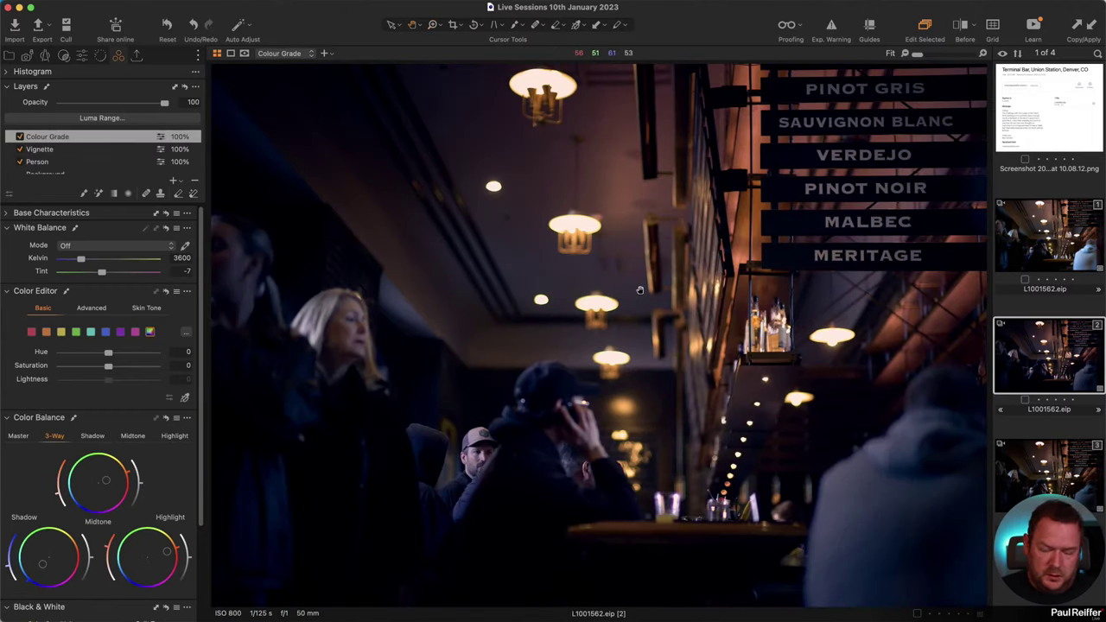
key("y")
left_click_drag(597, 332, 1082, 381)
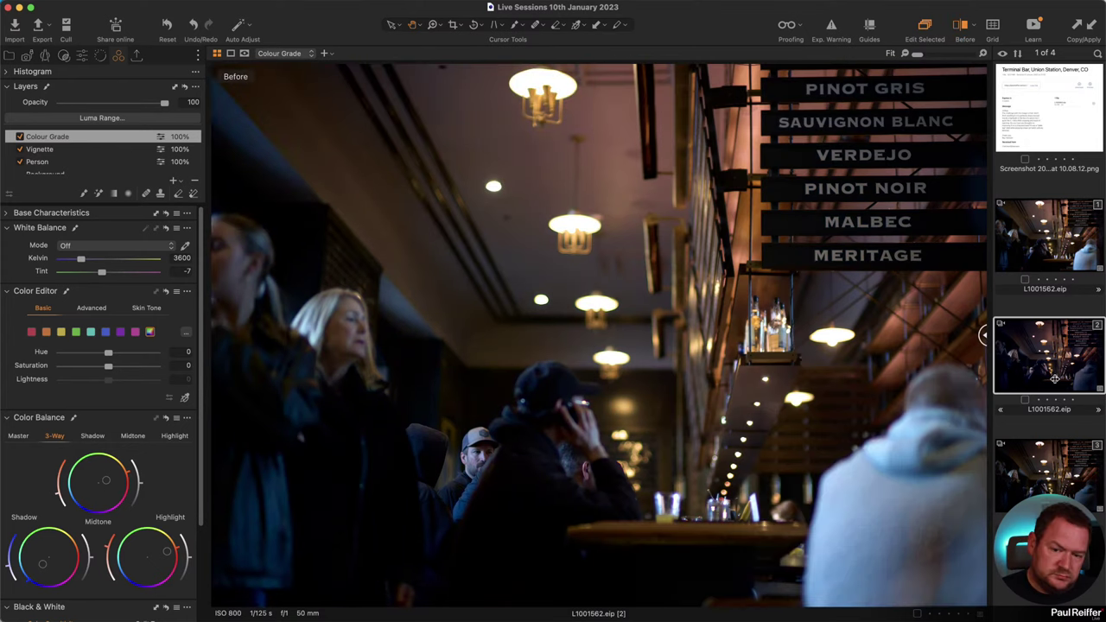
left_click_drag(983, 335, 212, 335)
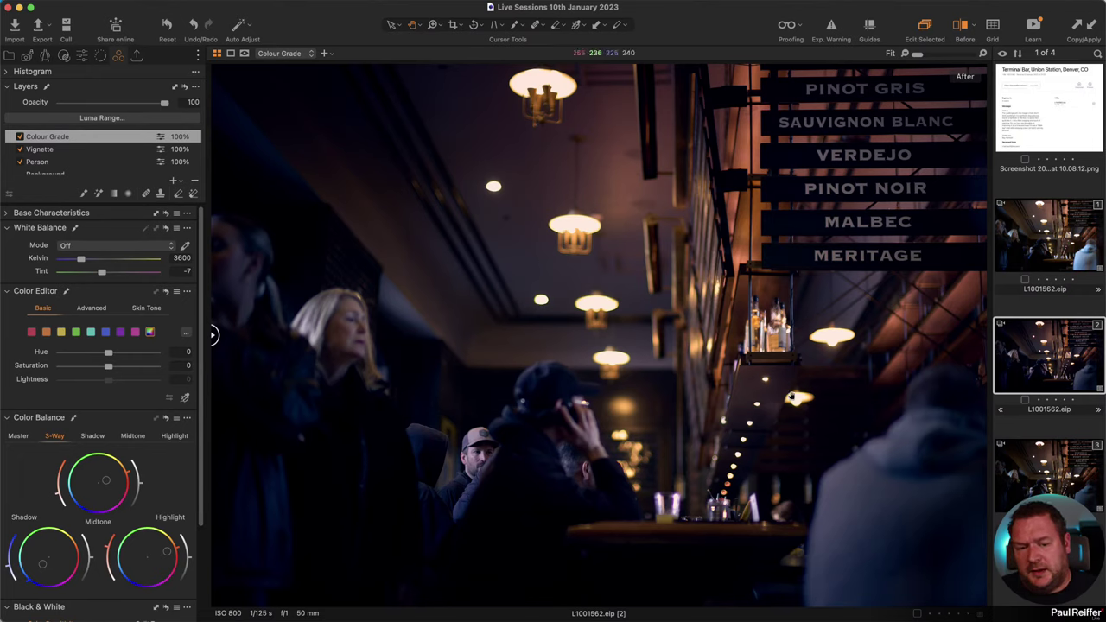
Clone variant 2 and switch off the clone's Colour Grade layer
right_click(1031, 367)
left_click(1072, 415)
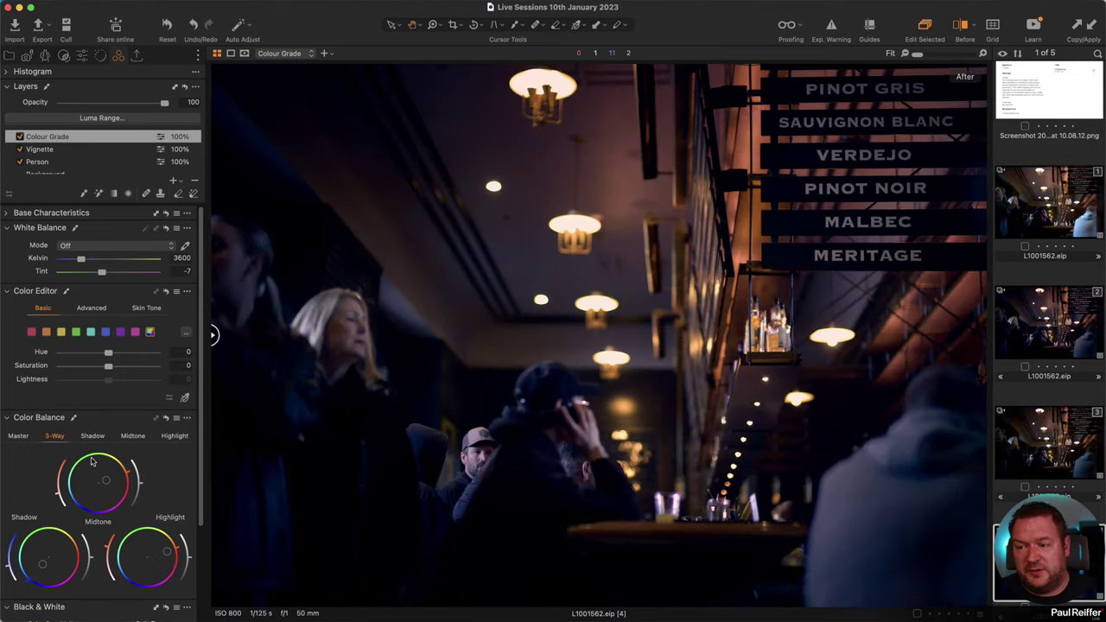
left_click(20, 136)
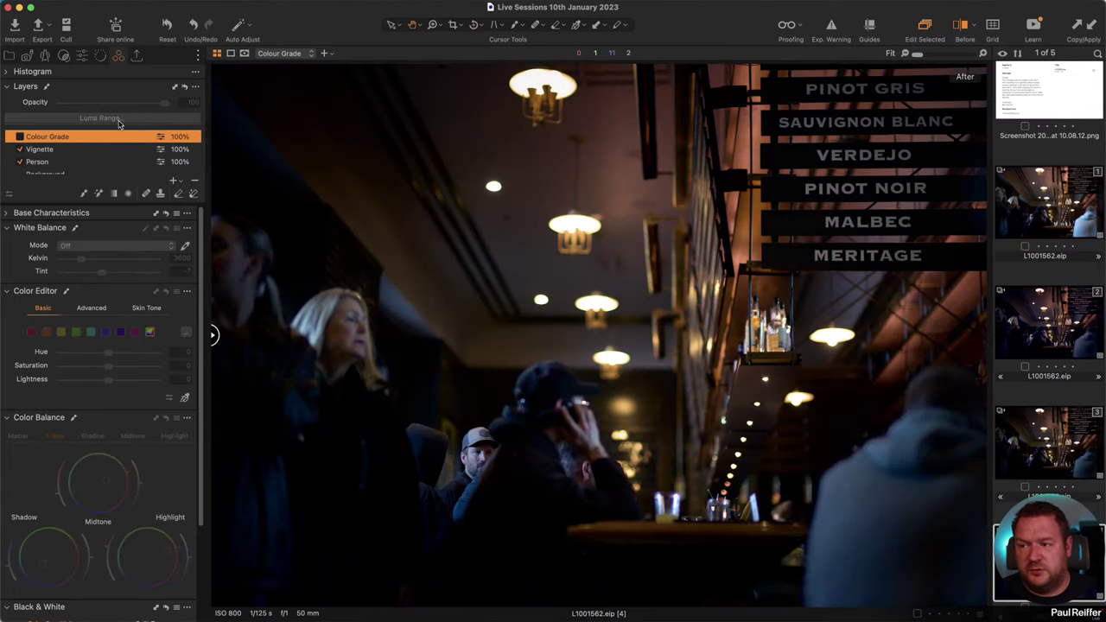
Convert the clone to black and white, resetting Red, Yellow and Blue sensitivities to 0
scroll(92, 399, "down", 3)
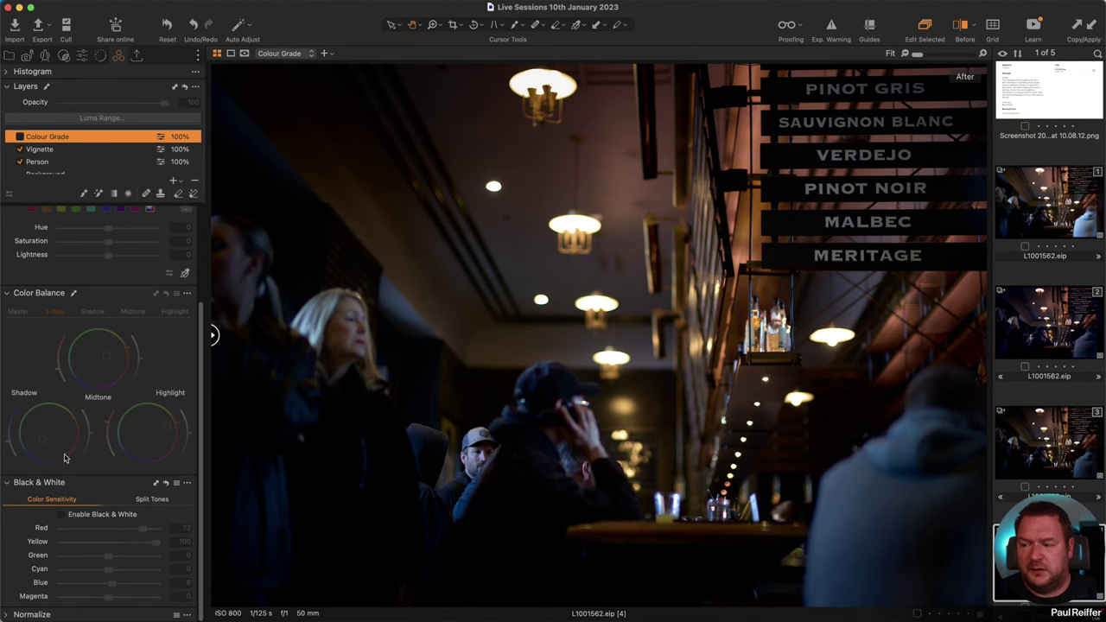
left_click(62, 516)
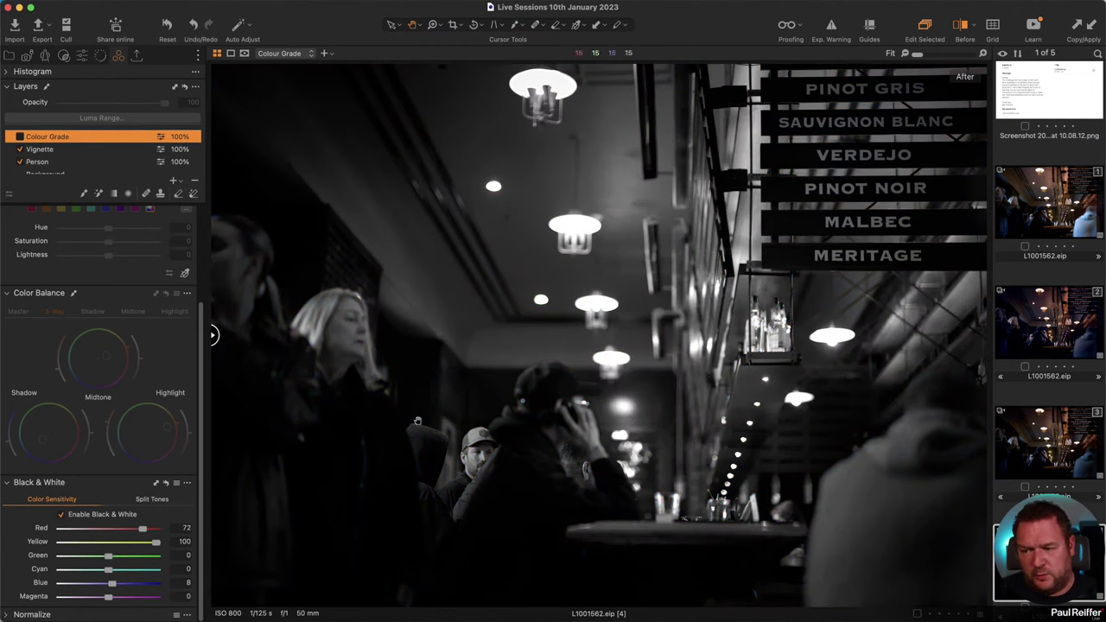
double_click(142, 531)
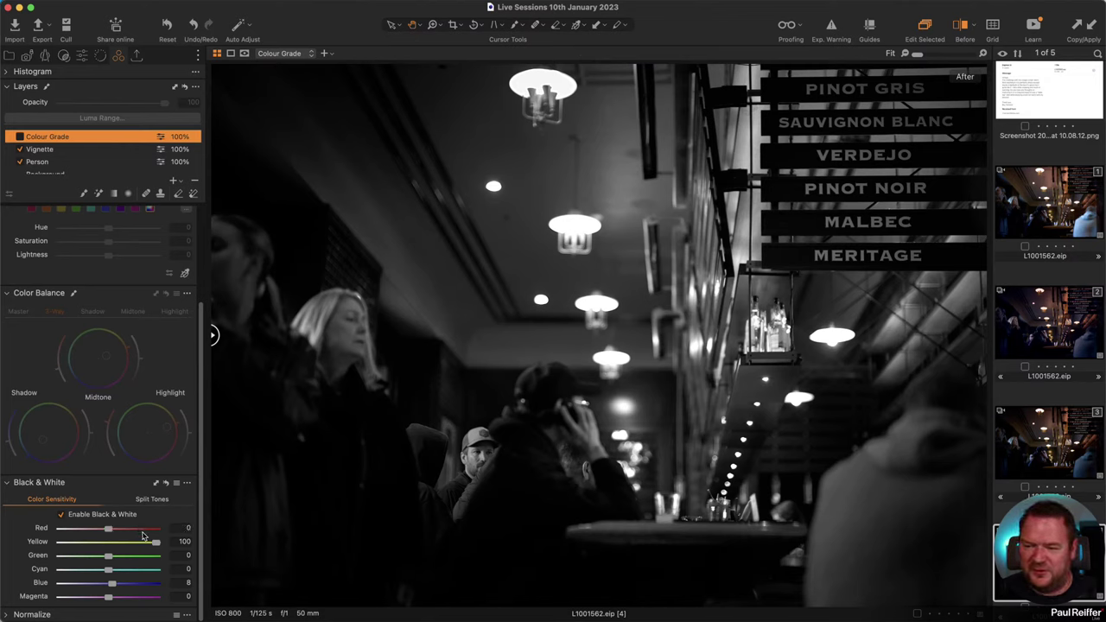
double_click(153, 542)
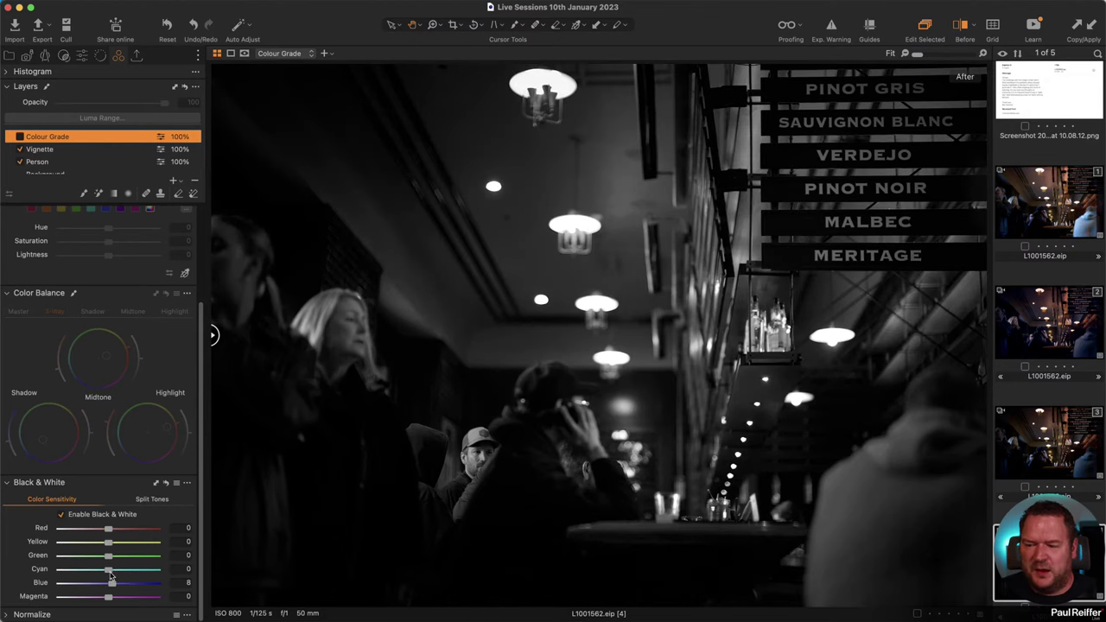
double_click(112, 584)
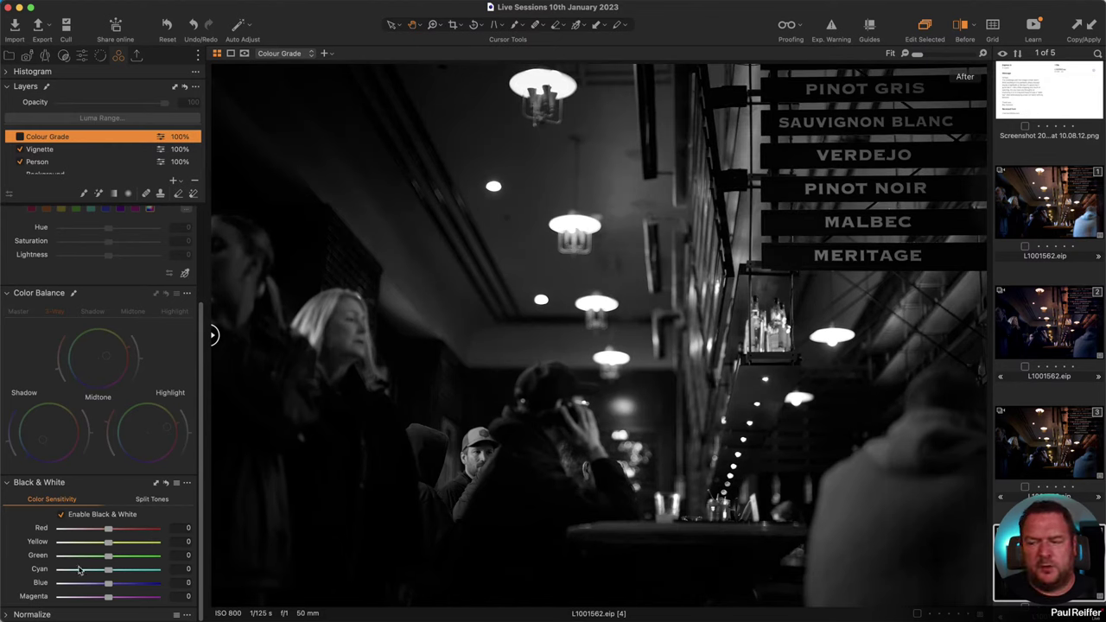
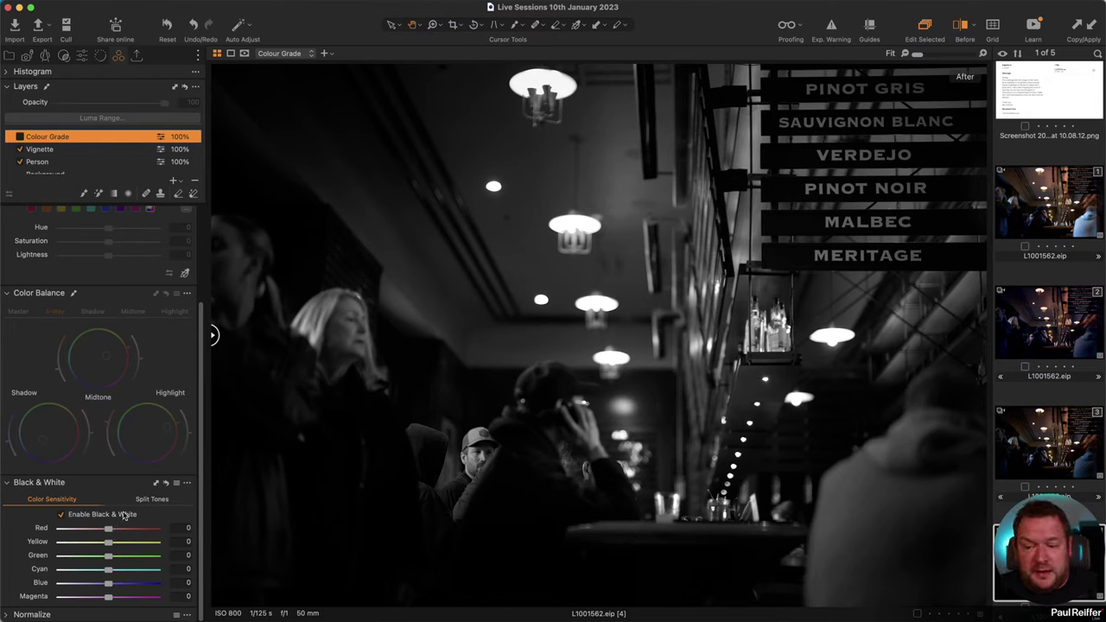
Drag the Red, Blue and Green sensitivity sliders toward Red 87, Blue 24 and Green -53
left_click_drag(109, 529, 139, 552)
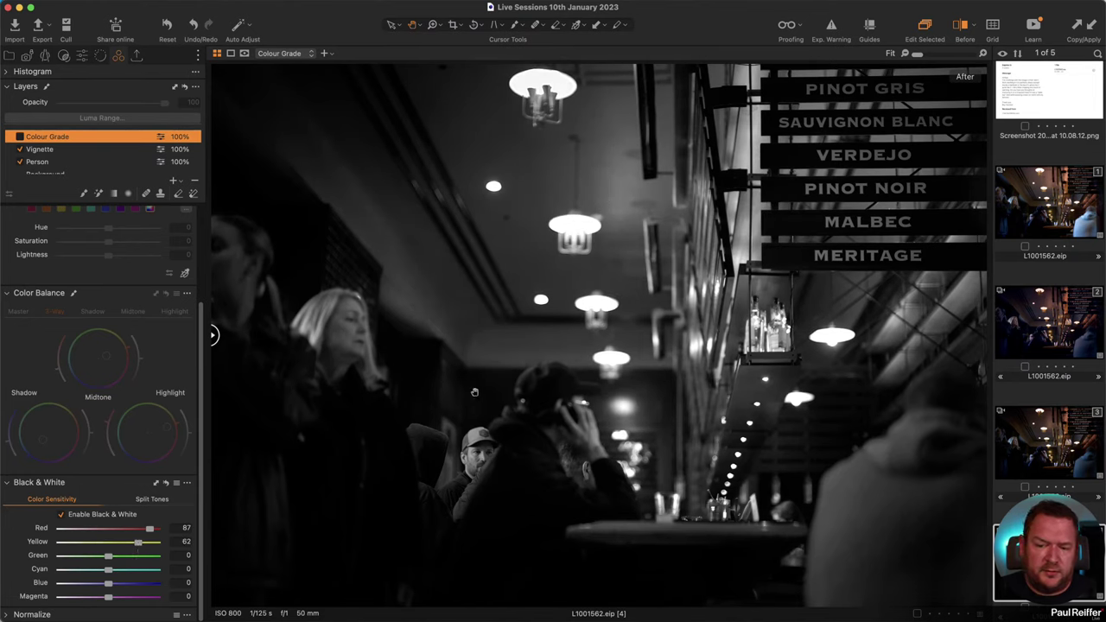
left_click_drag(110, 586, 73, 570)
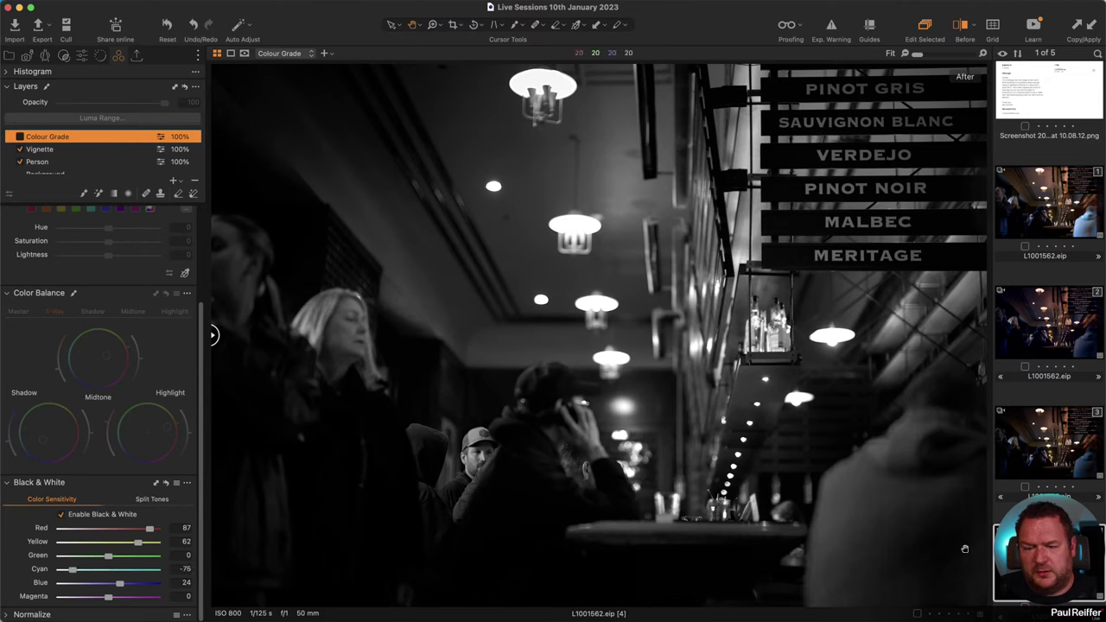
left_click_drag(108, 556, 88, 596)
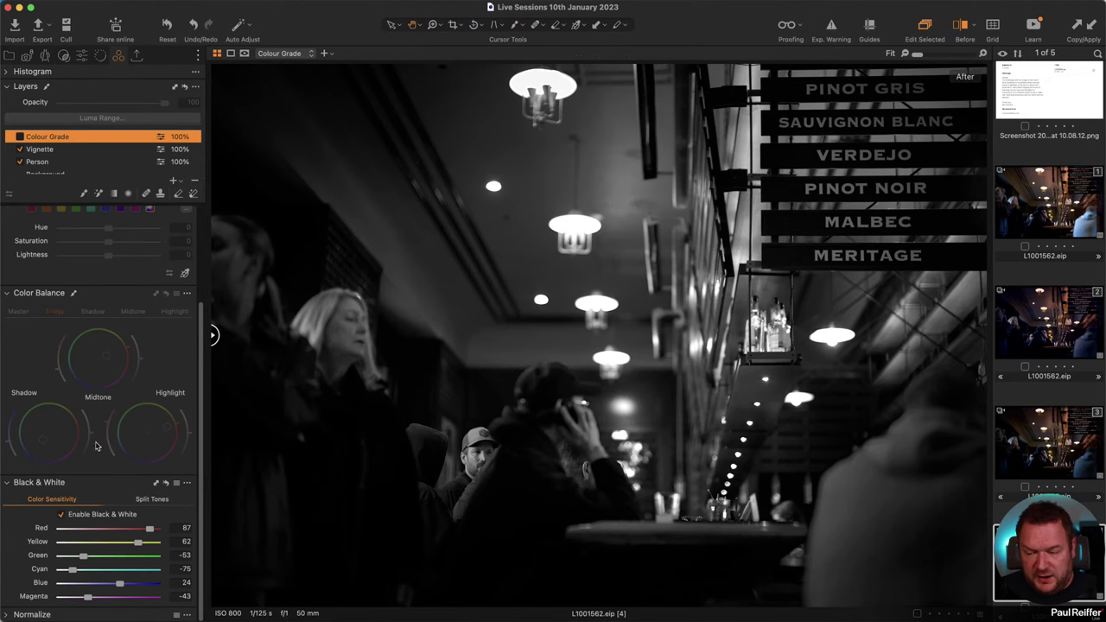
Toggle black-and-white off and on, then flip between variants, ending on the colour-graded second variant
left_click(61, 514)
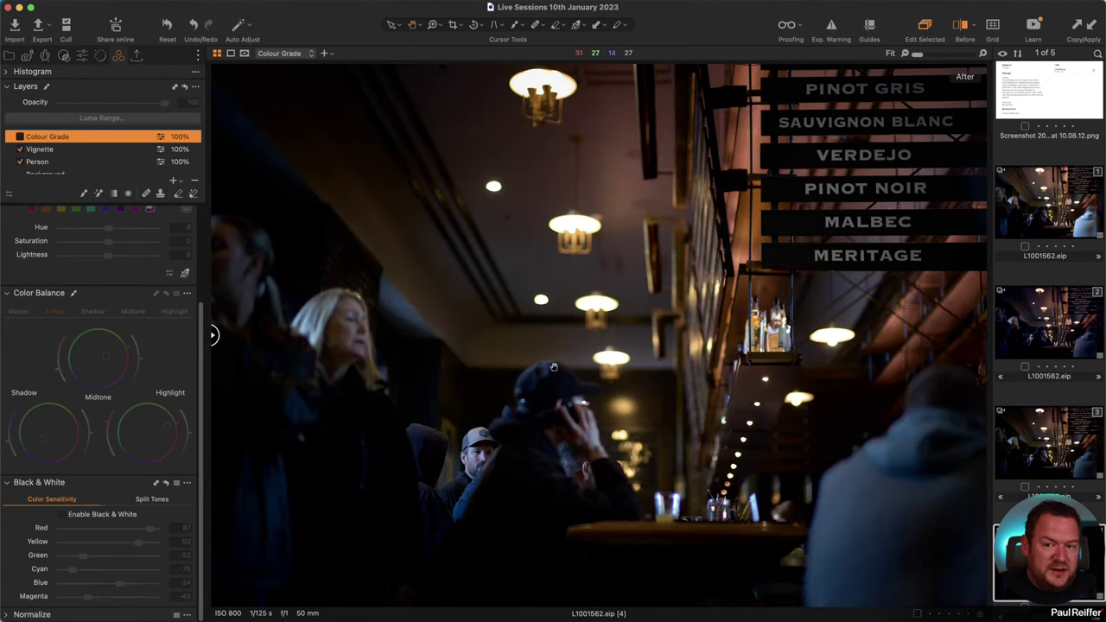
left_click(61, 514)
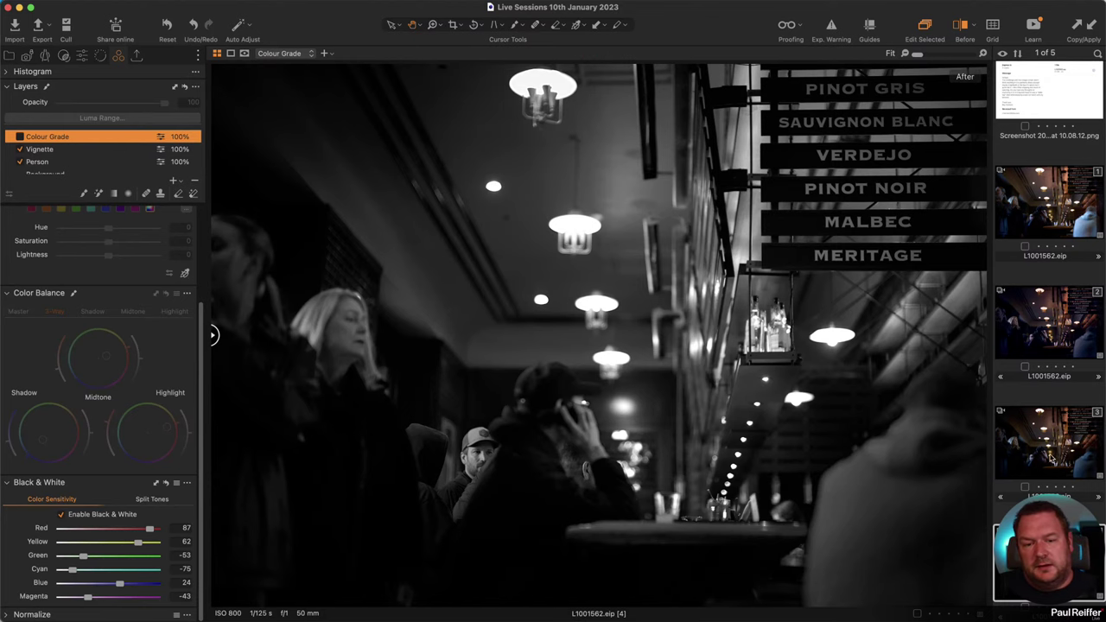
left_click(1035, 318)
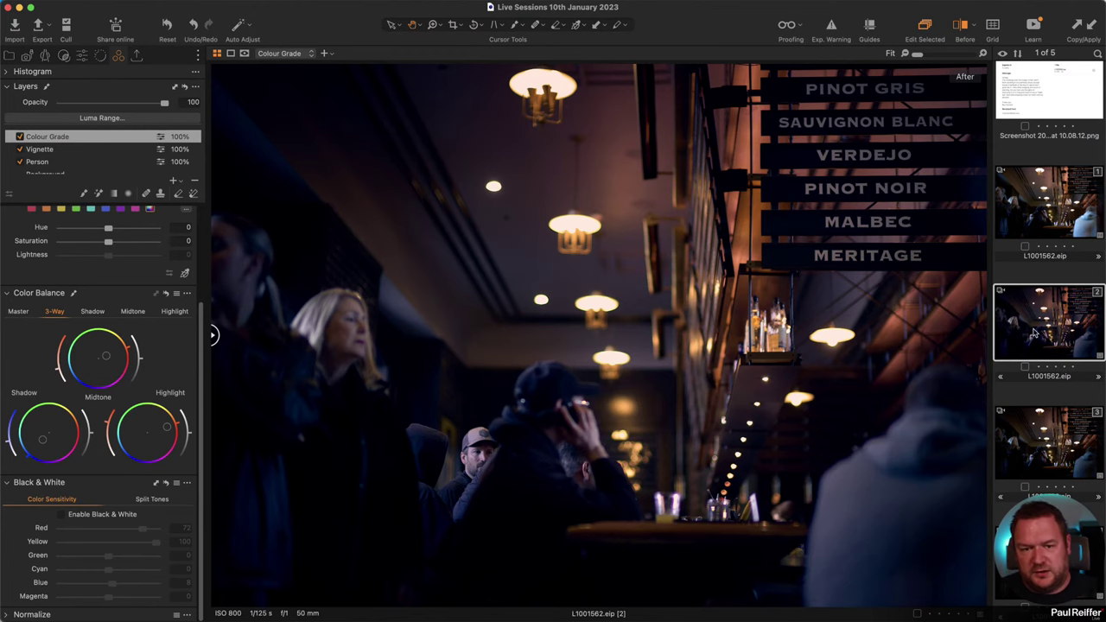
left_click(1056, 220)
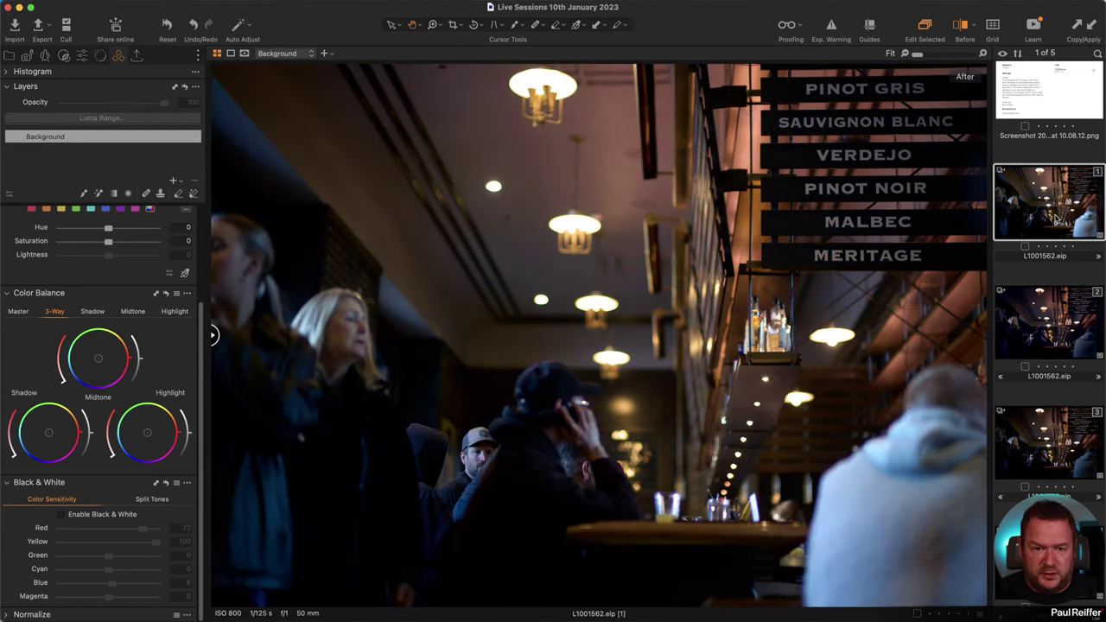
left_click(1075, 332)
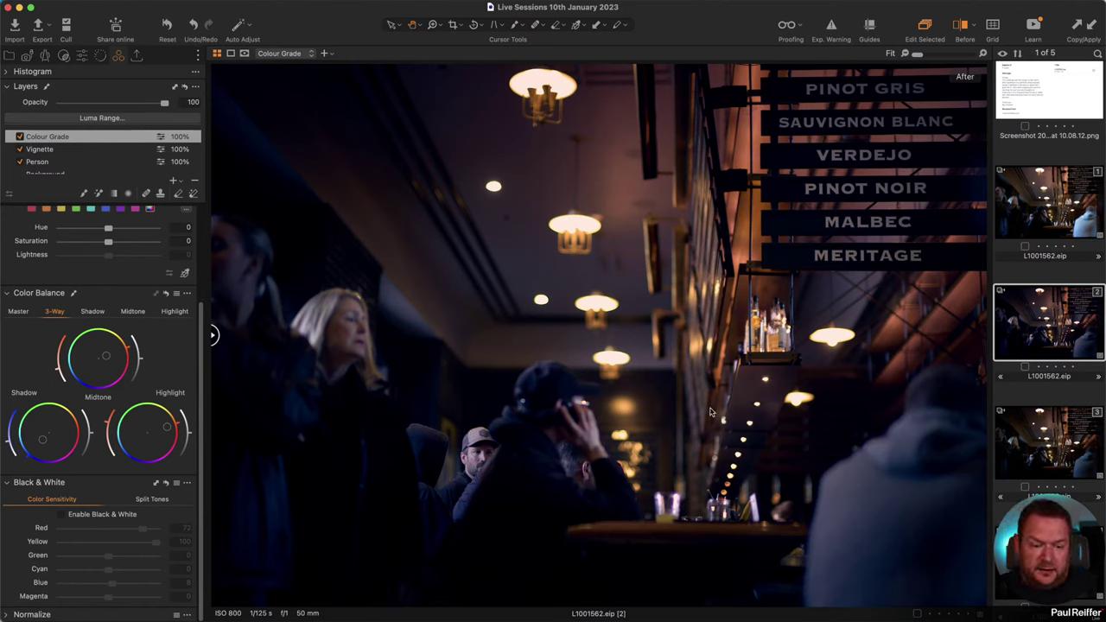
key("Down")
key("Down")
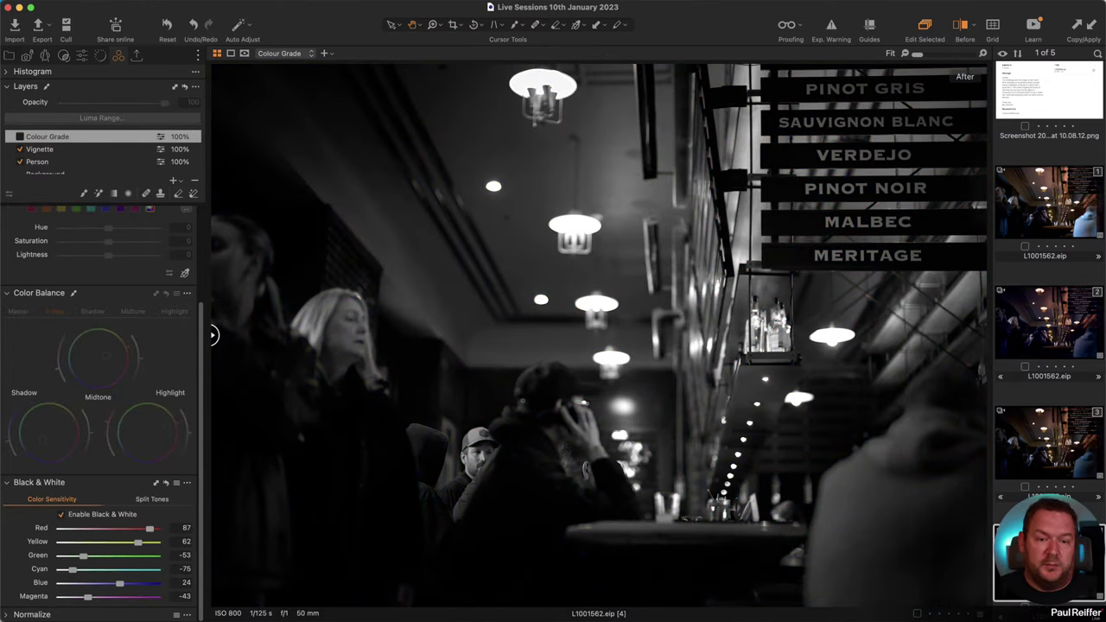
left_click(1063, 323)
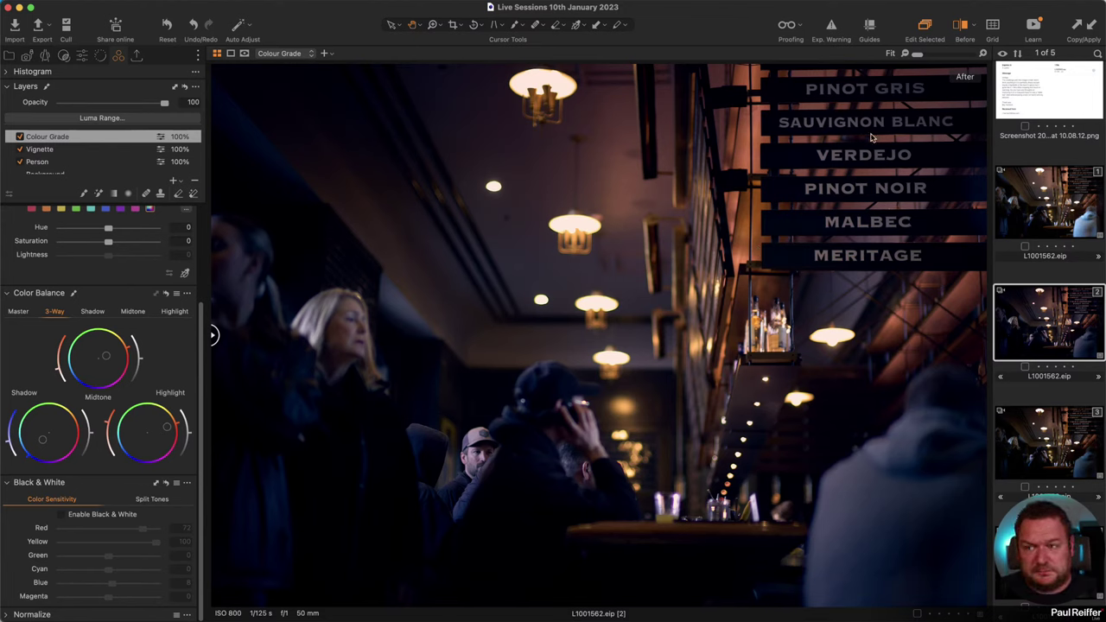
Open the user collection with the Düsseldorf images and show the layers and adjustment tools
left_click(11, 56)
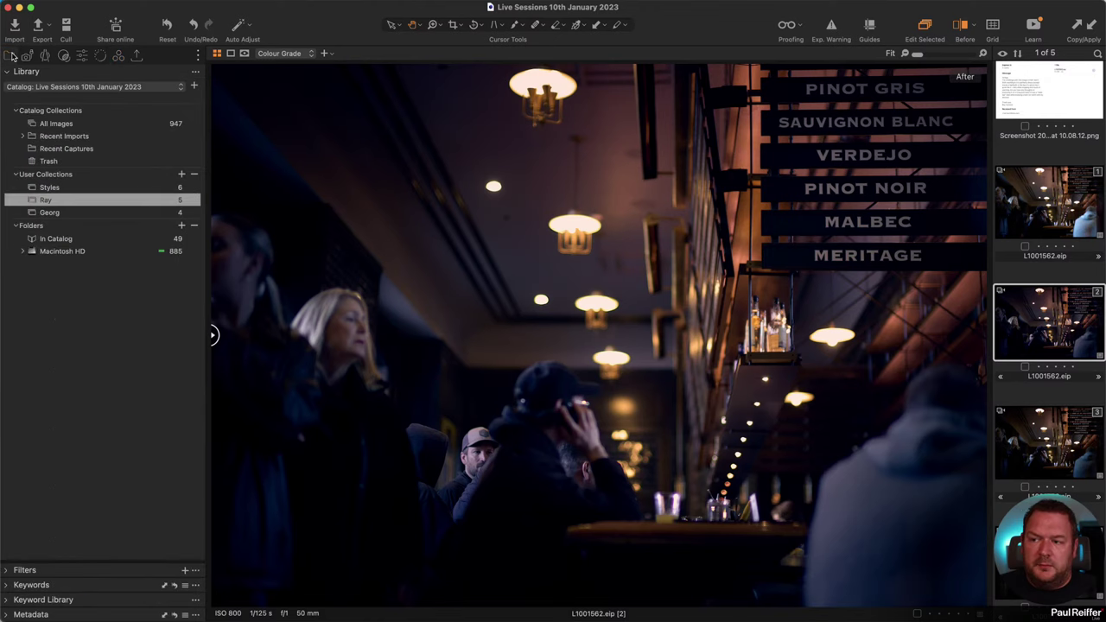
left_click(59, 213)
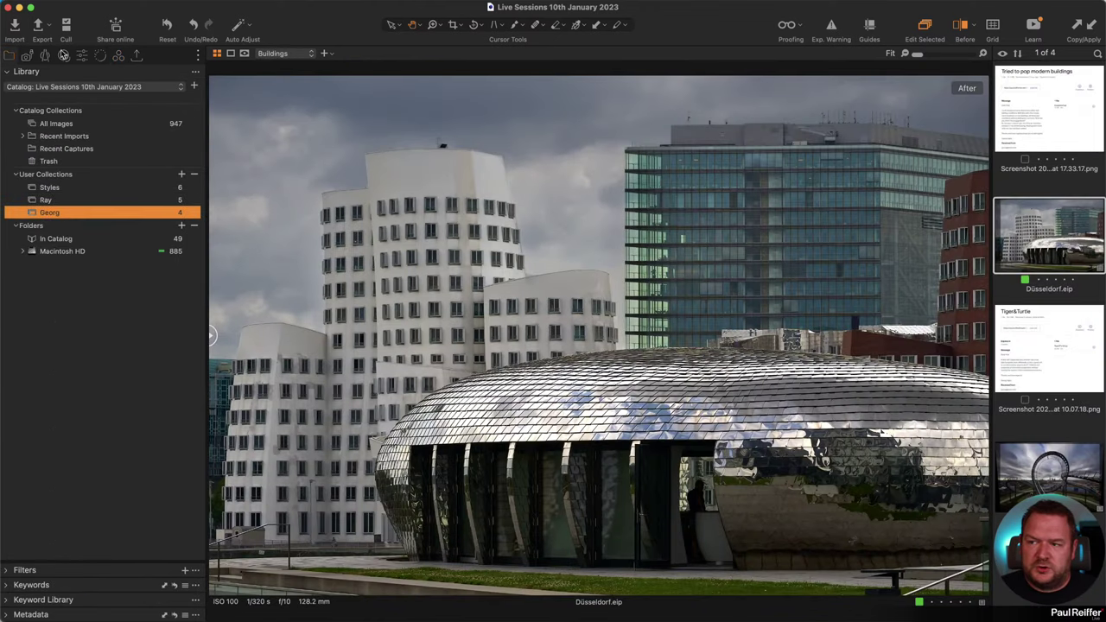
left_click(66, 57)
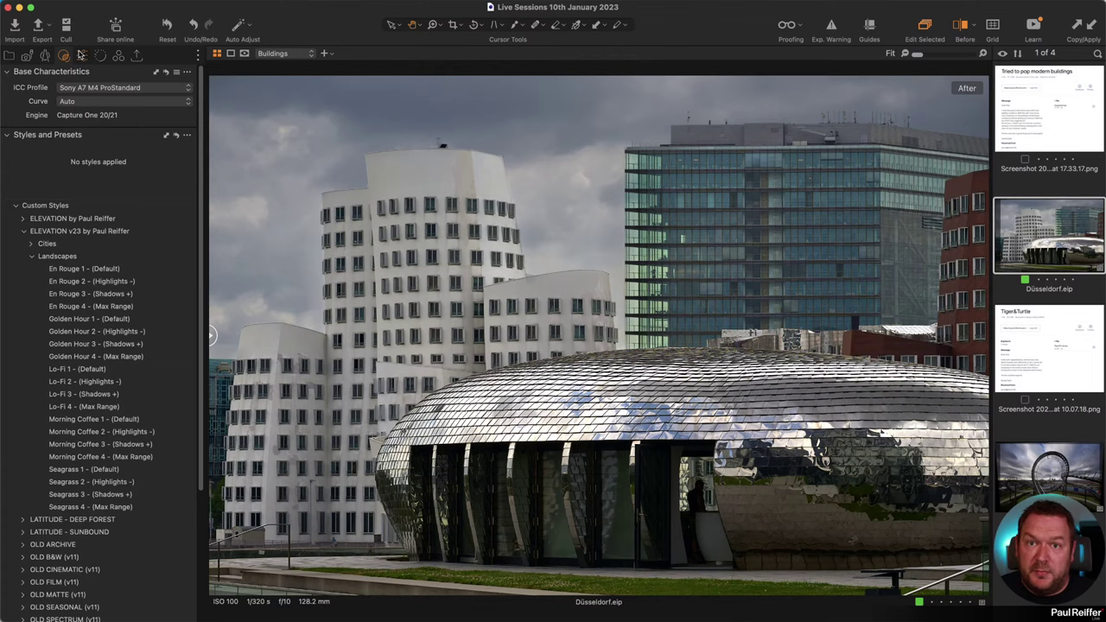
left_click(81, 56)
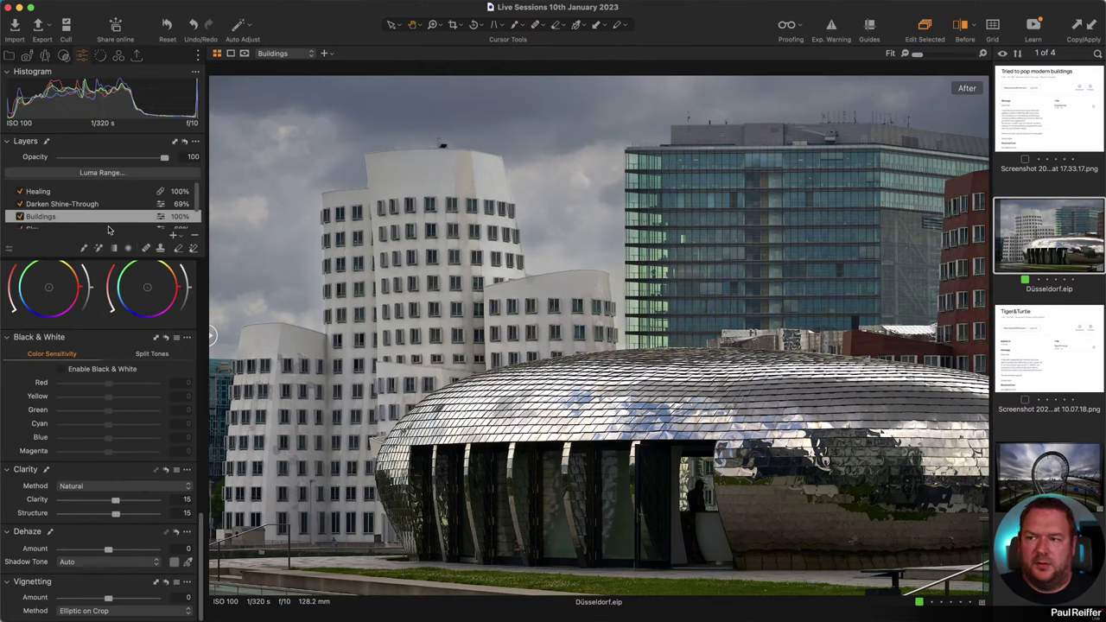
Preview the Sky layer's mask, then toggle the Sky layer off and on to compare
scroll(50, 216, "down", 2)
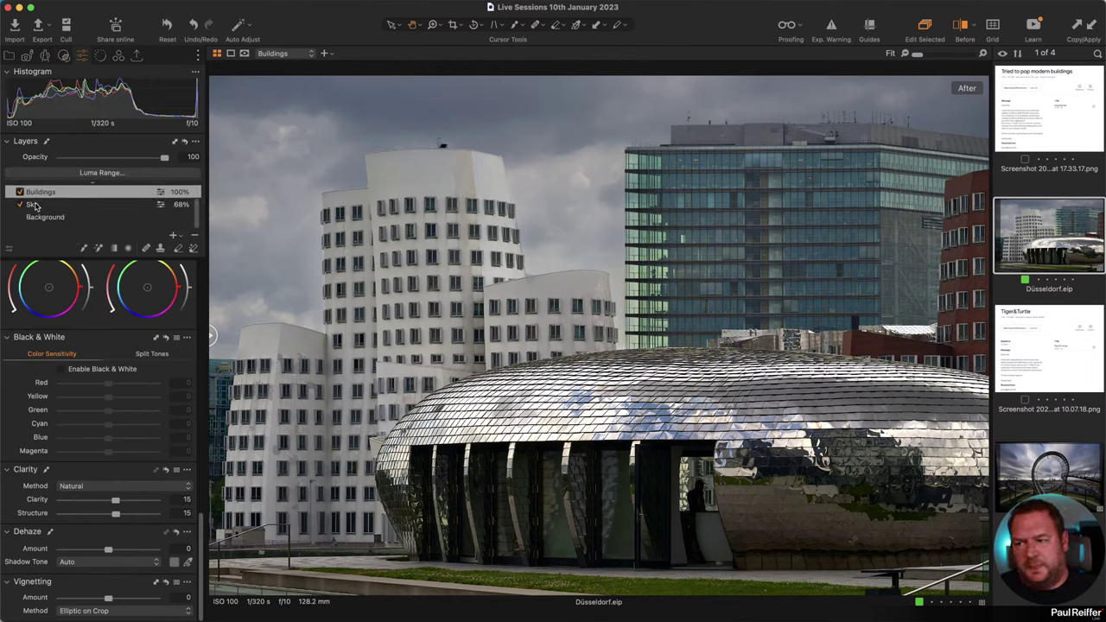
left_click(37, 206)
key("m")
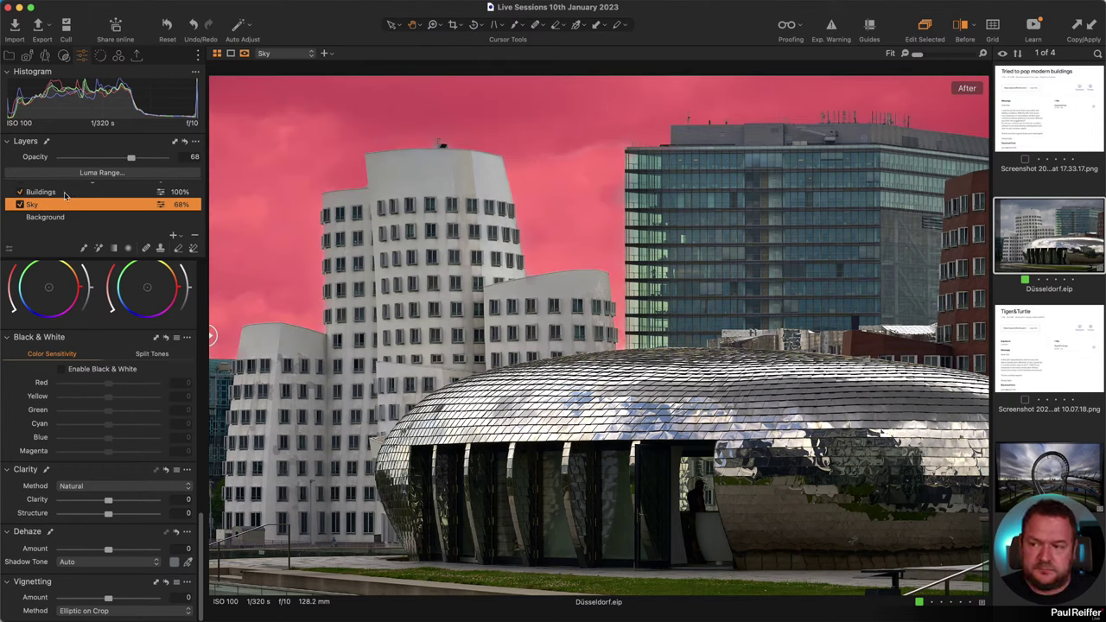
key("m")
scroll(26, 204, "up", 2)
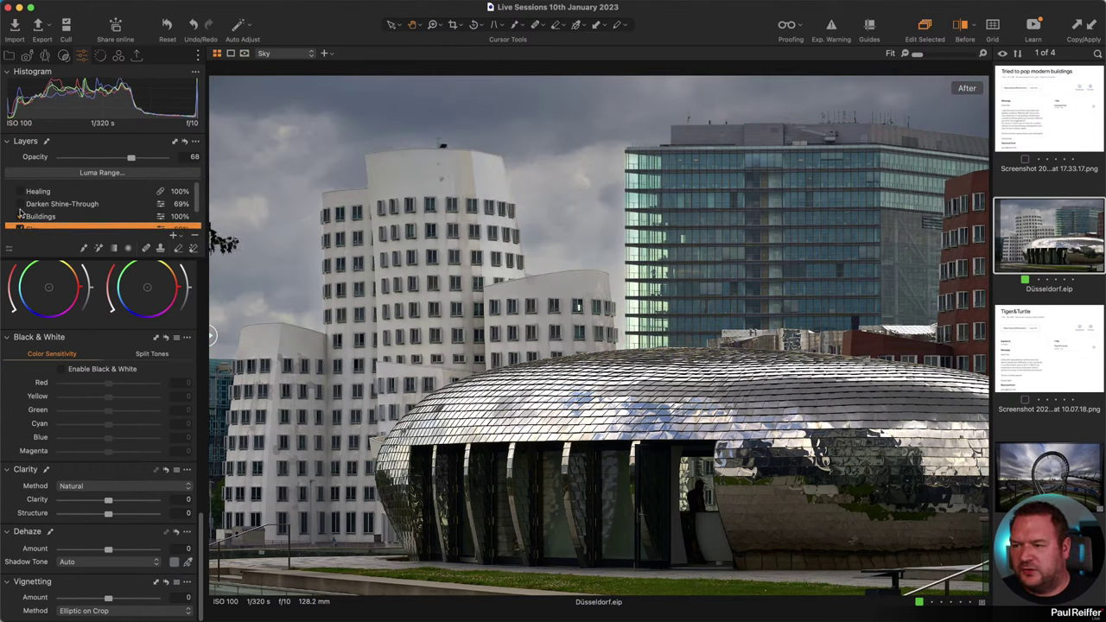
scroll(36, 218, "down", 2)
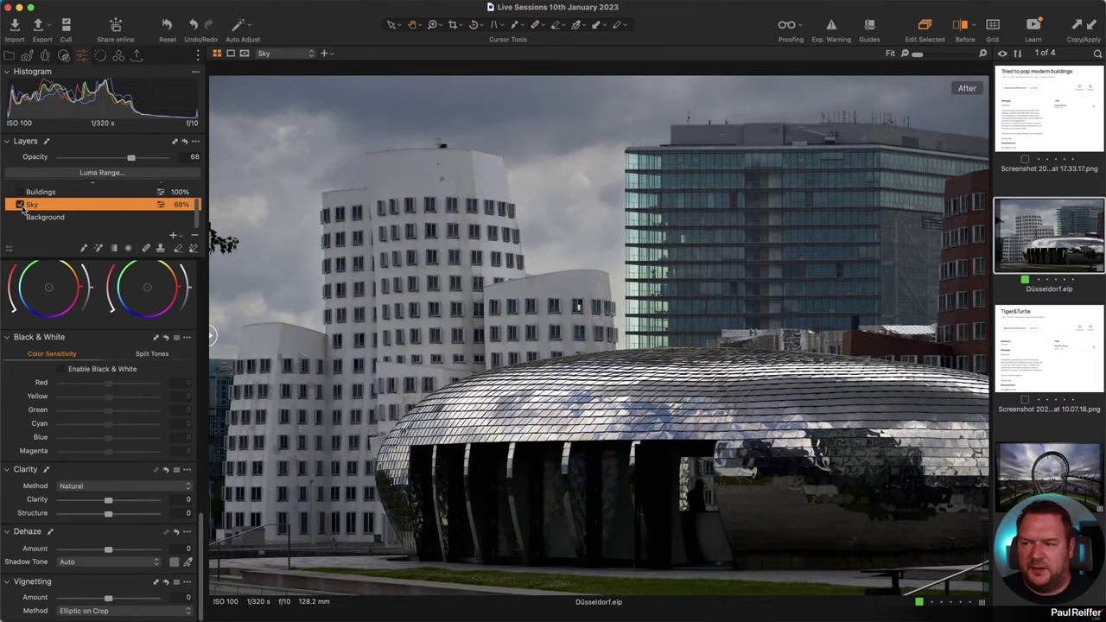
left_click(21, 206)
left_click(51, 221)
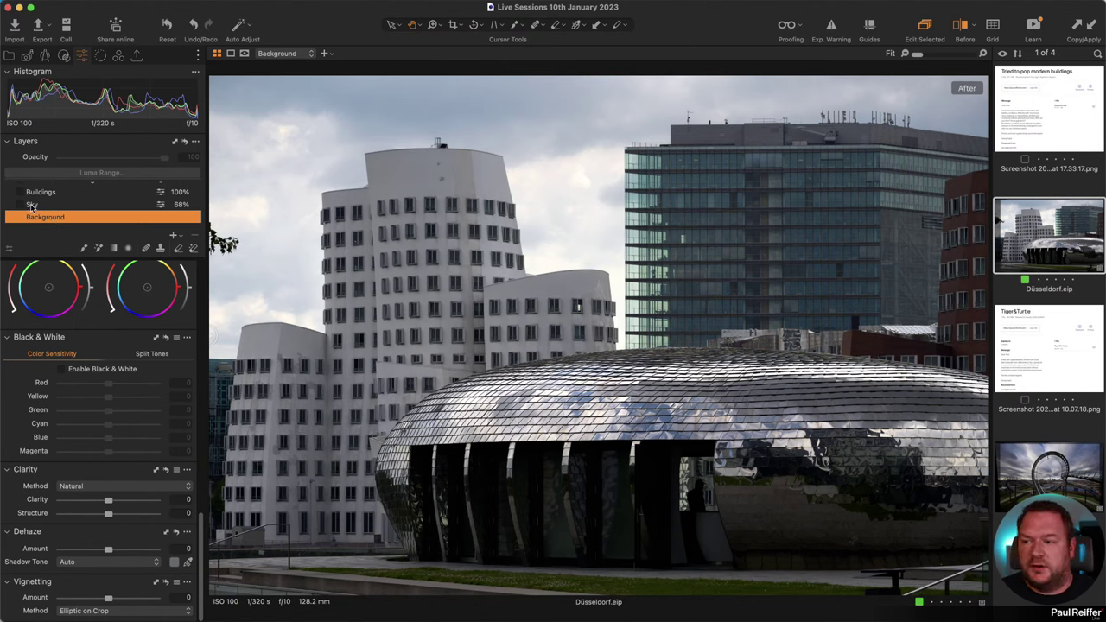
left_click(32, 206)
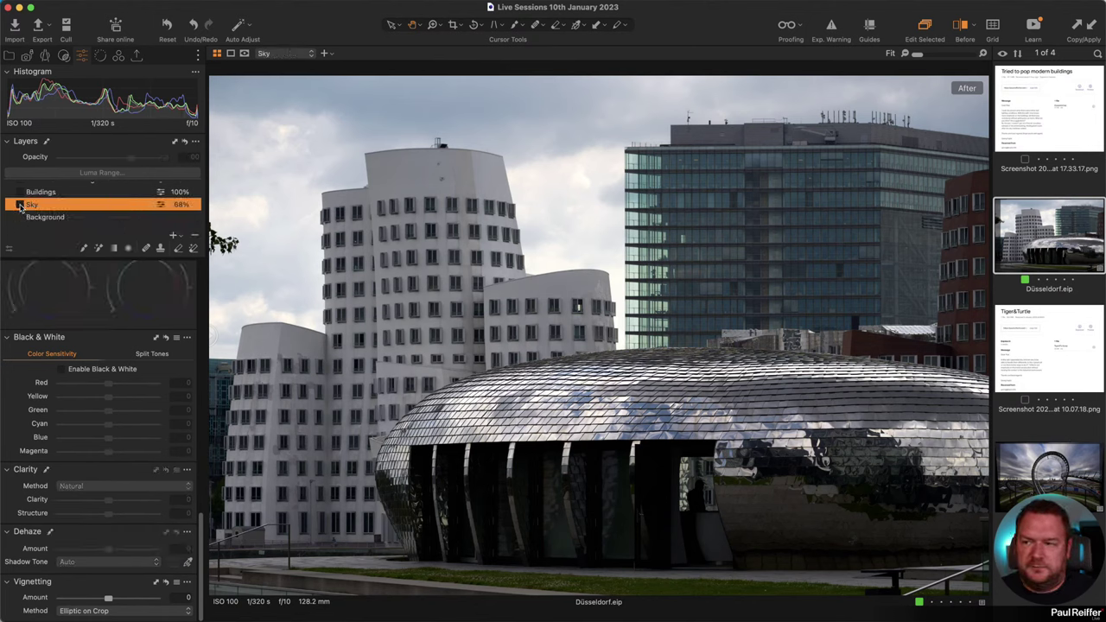
left_click(20, 205)
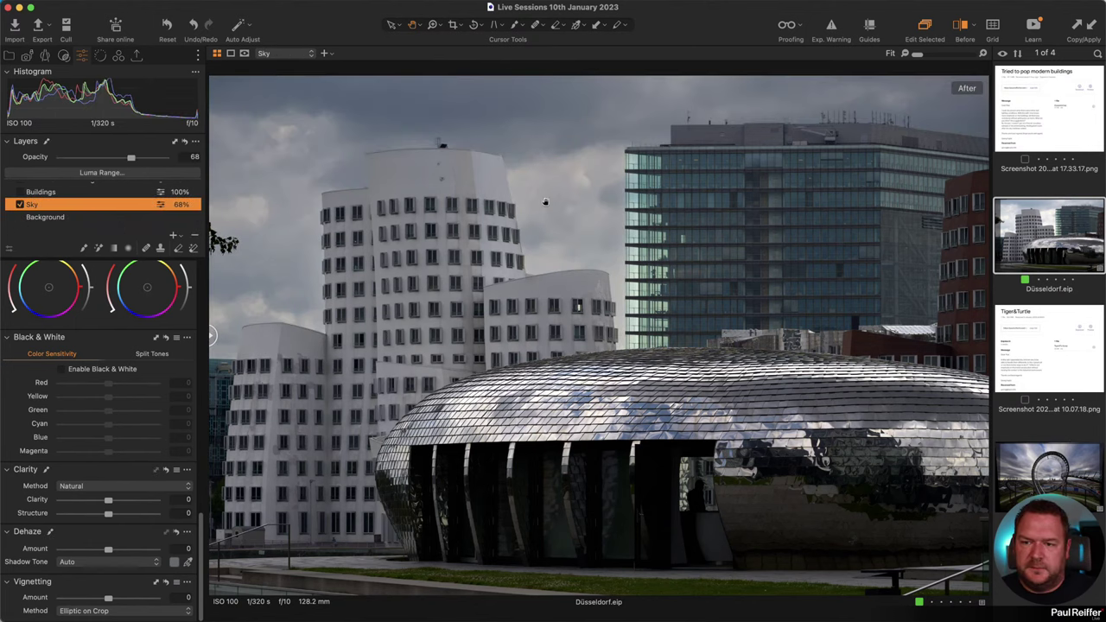
left_click(20, 192)
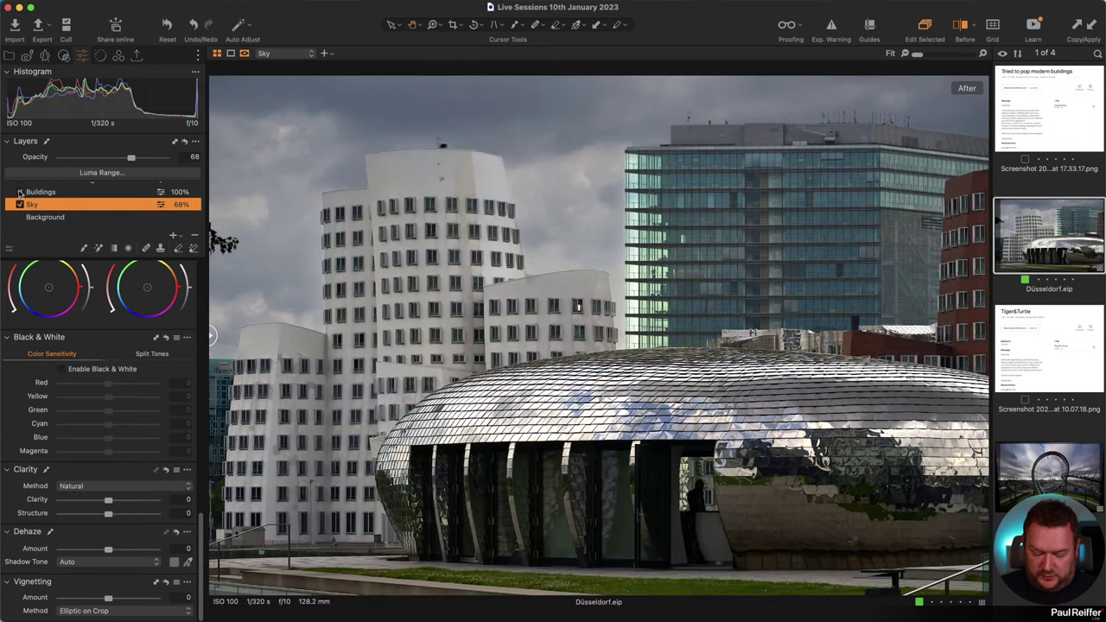
Check the Buildings mask and toggle the Darken Shine-Through layer on and off to compare
key("m")
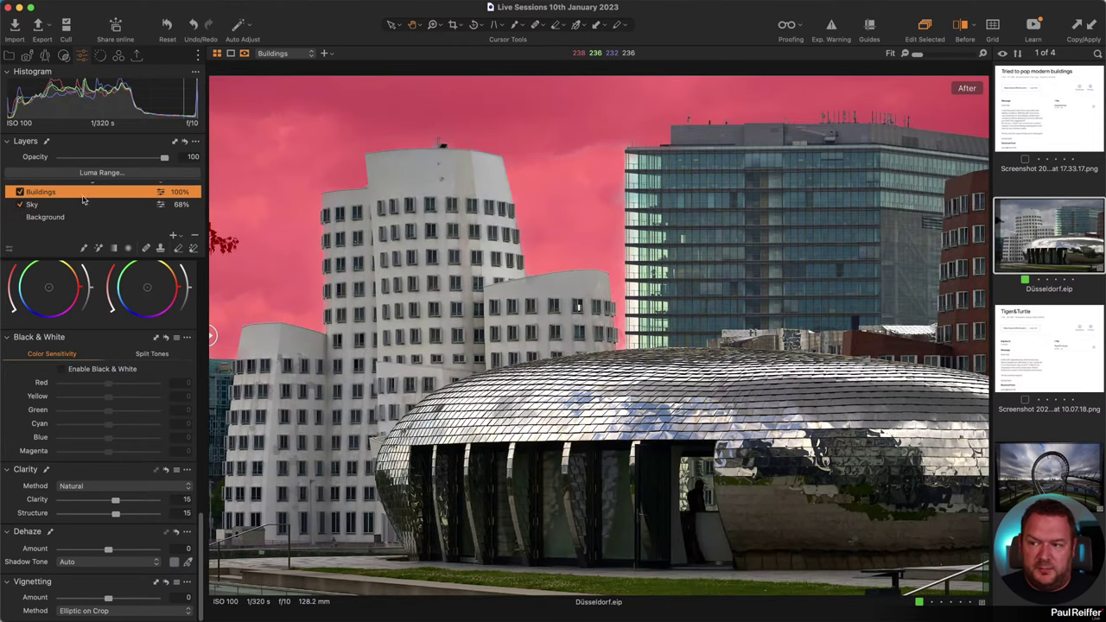
left_click(39, 192)
key("m")
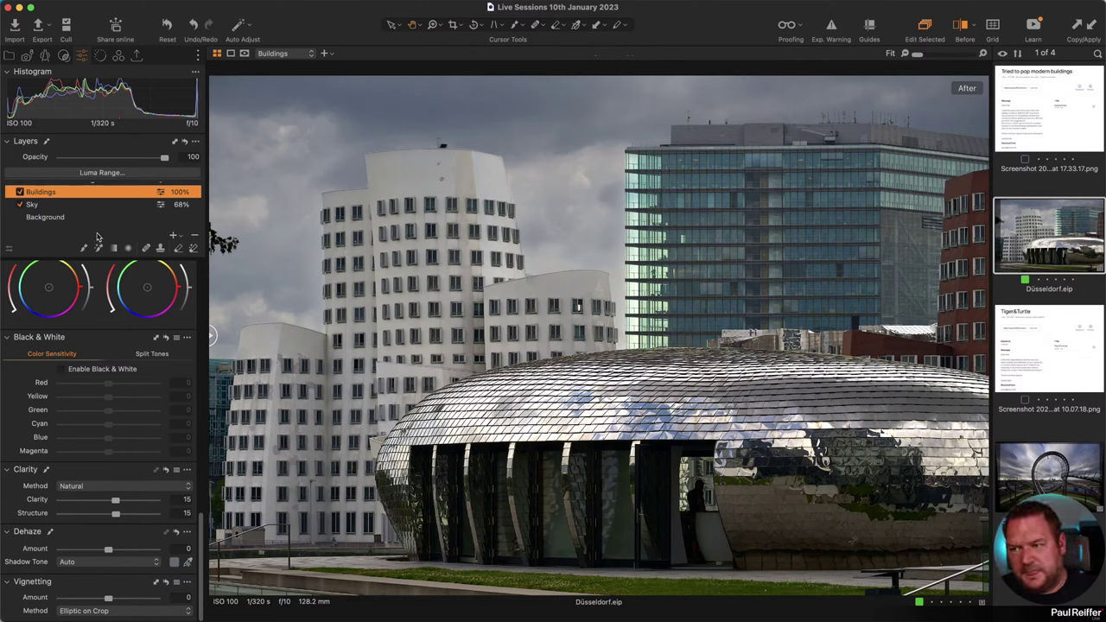
scroll(60, 192, "up", 2)
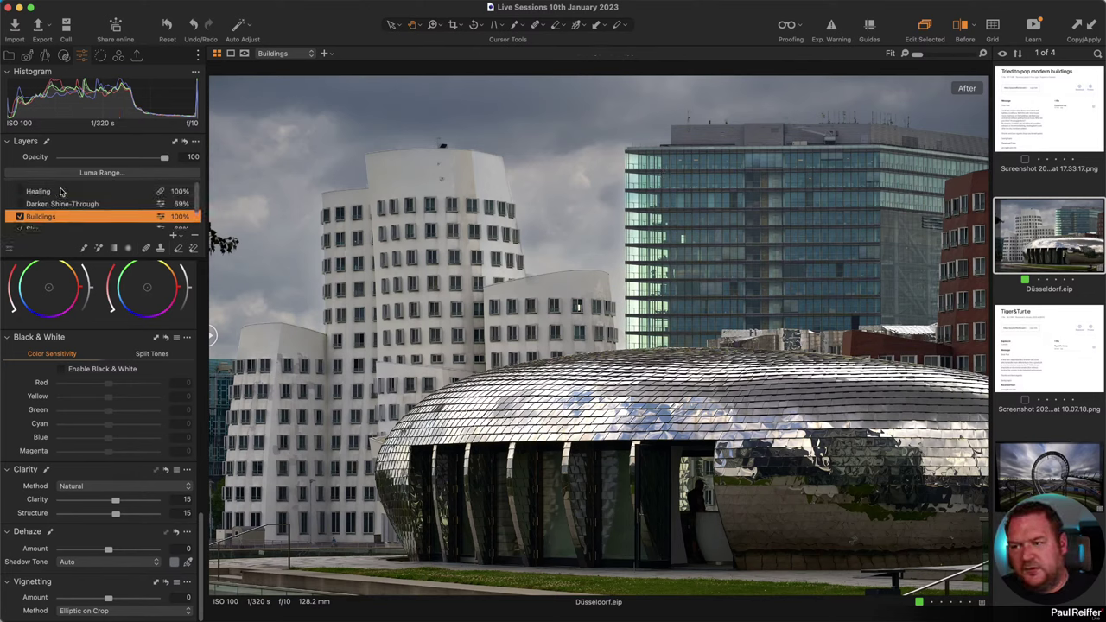
left_click(20, 204)
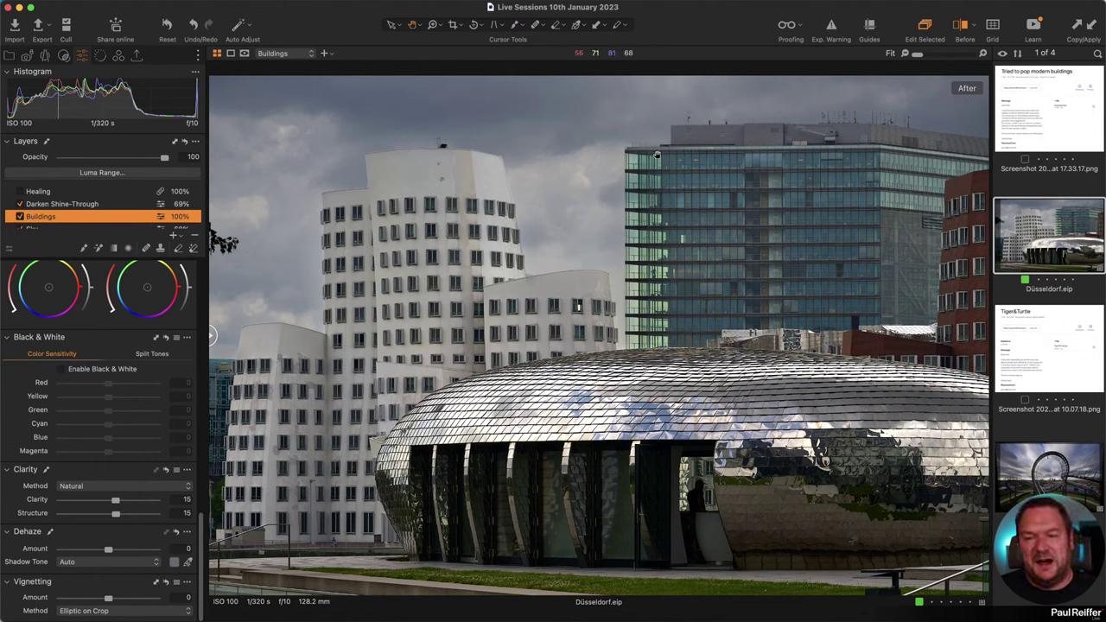
left_click(20, 204)
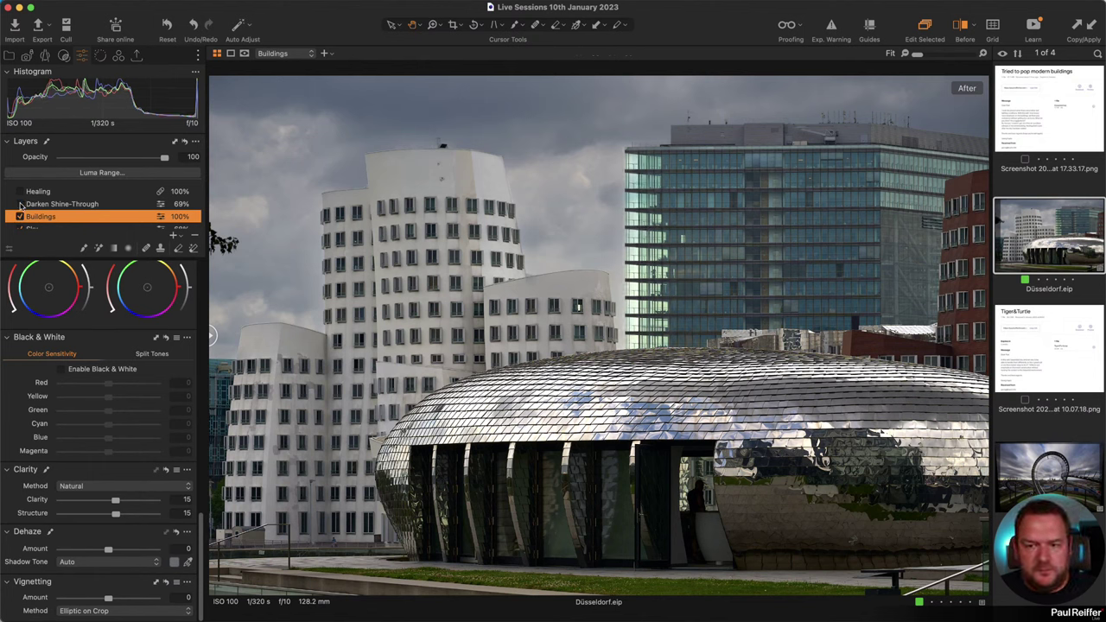
left_click(20, 204)
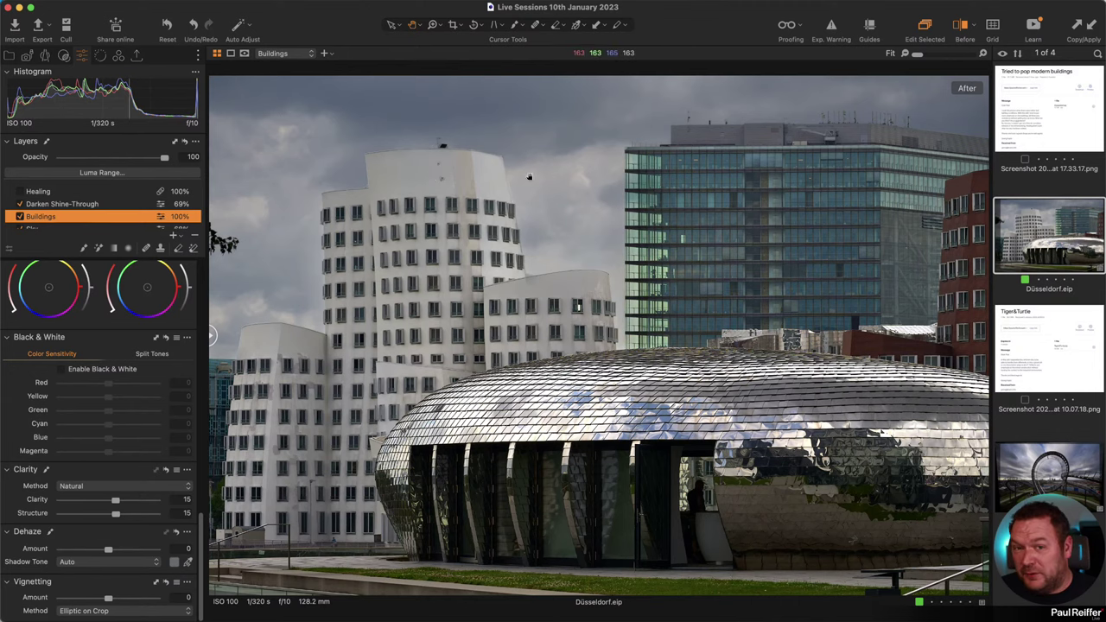
left_click(19, 204)
Compare the Buildings and Sky mask overlays, ending on Buildings with its mask shown
key("m")
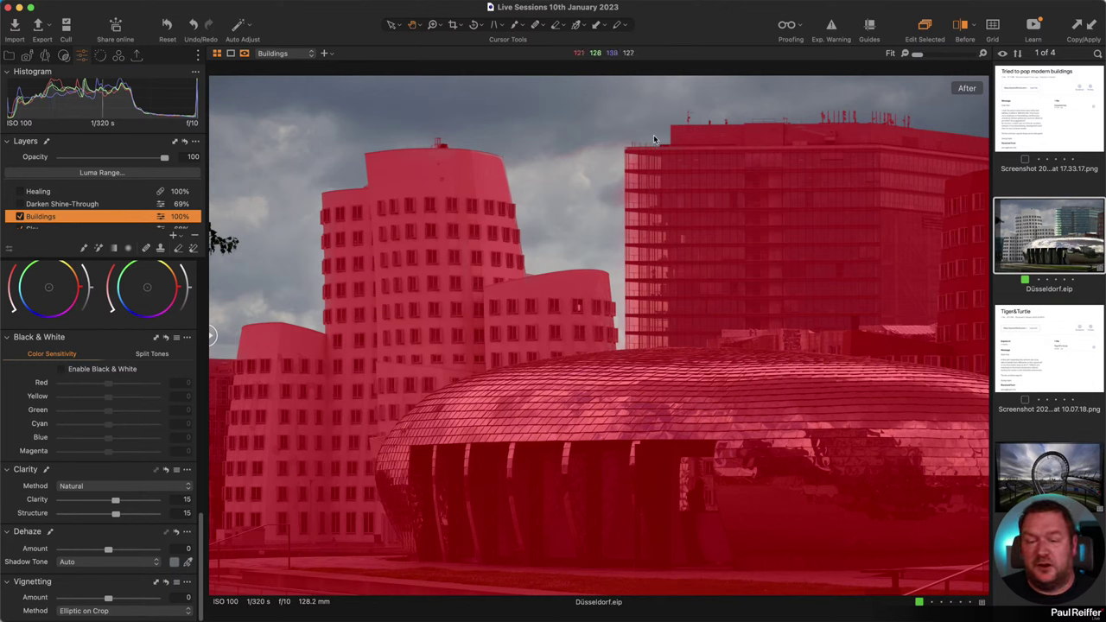
scroll(81, 207, "down", 2)
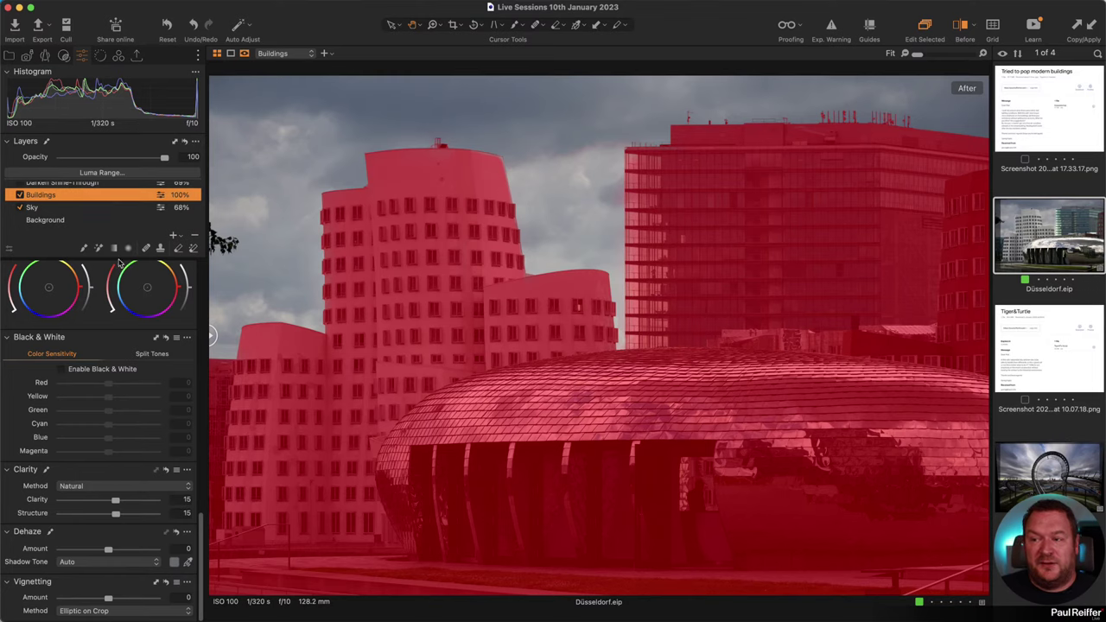
scroll(119, 262, "up", 8)
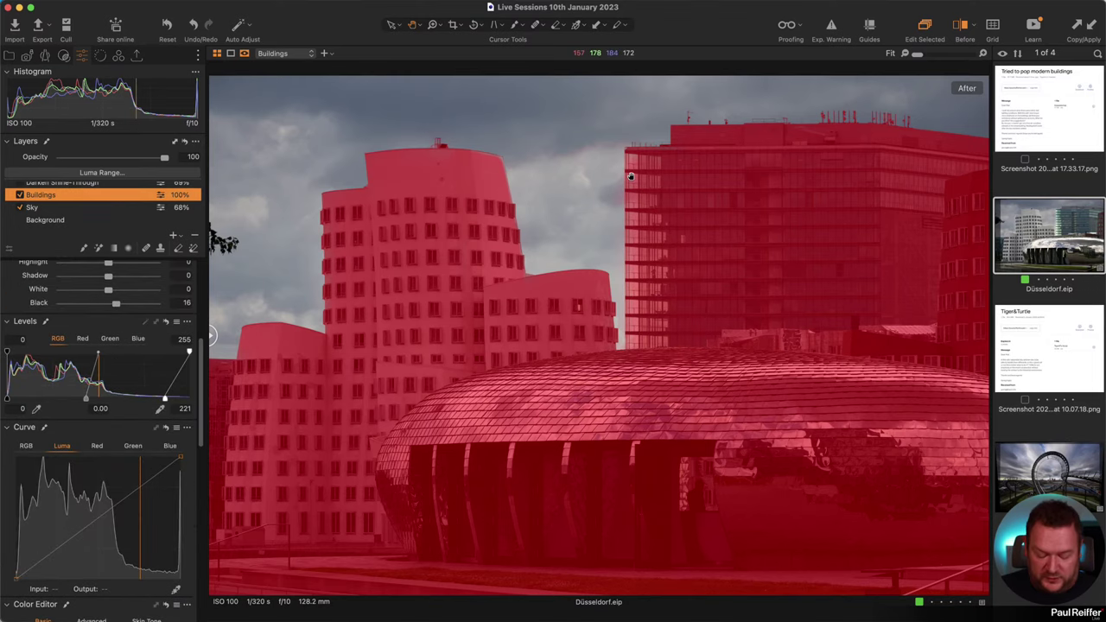
key("m")
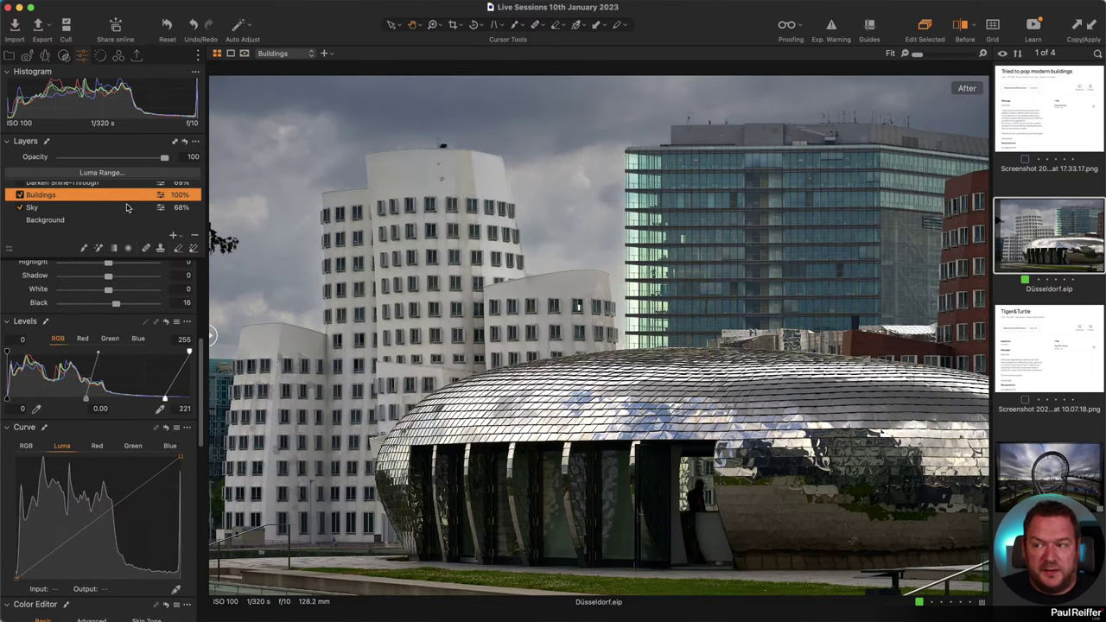
left_click(89, 208)
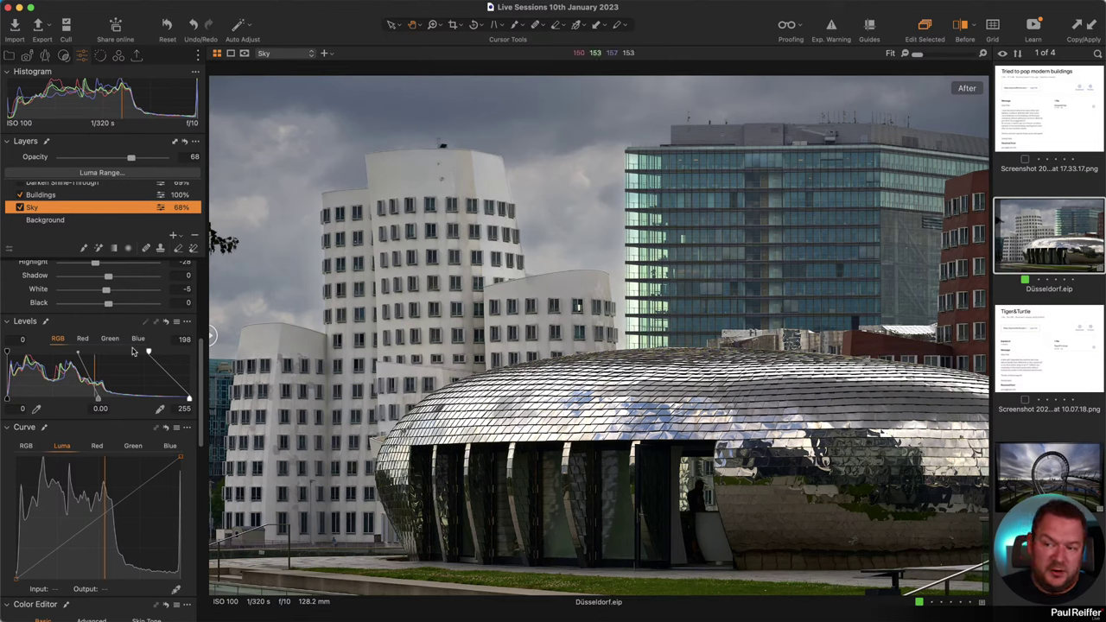
key("m")
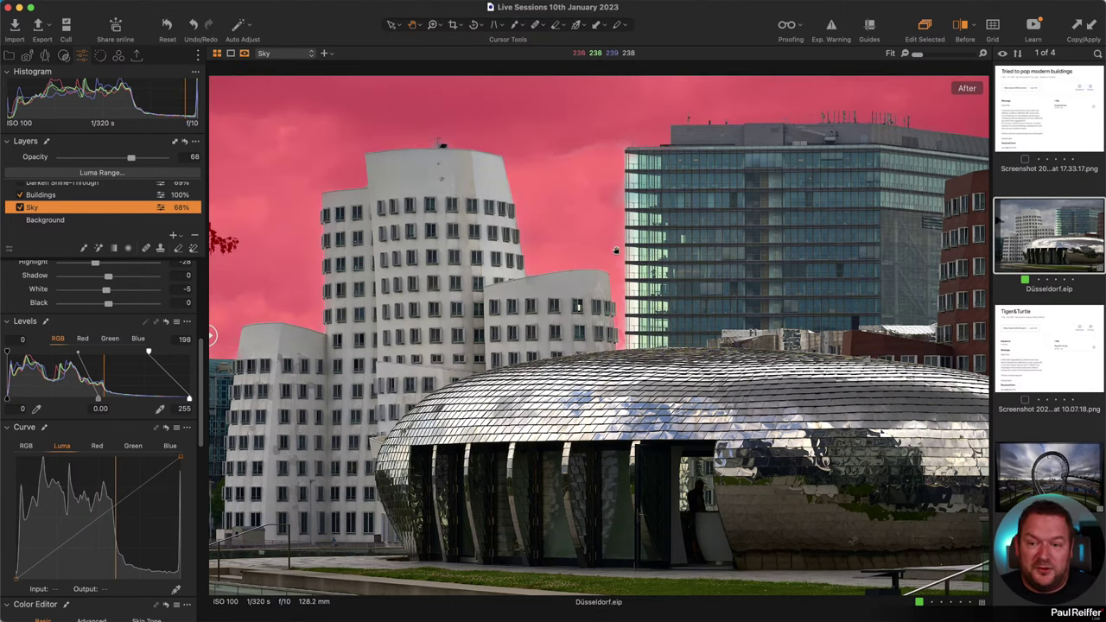
key("m")
left_click(44, 195)
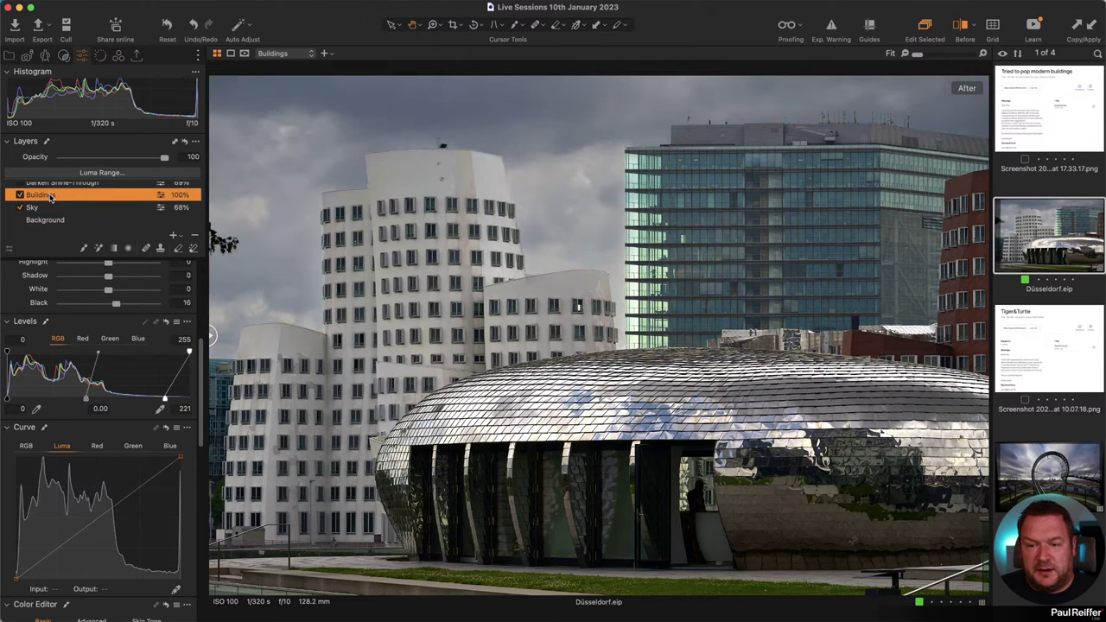
key("m")
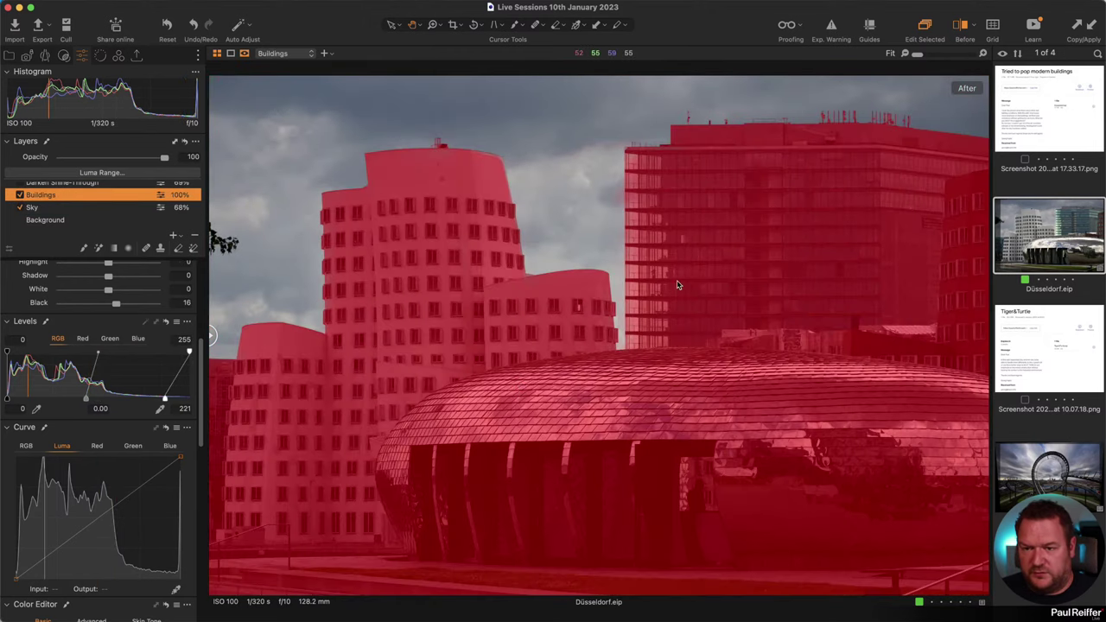
Set the Buildings mask's Luma Range to 0–189 and apply it
left_click(120, 176)
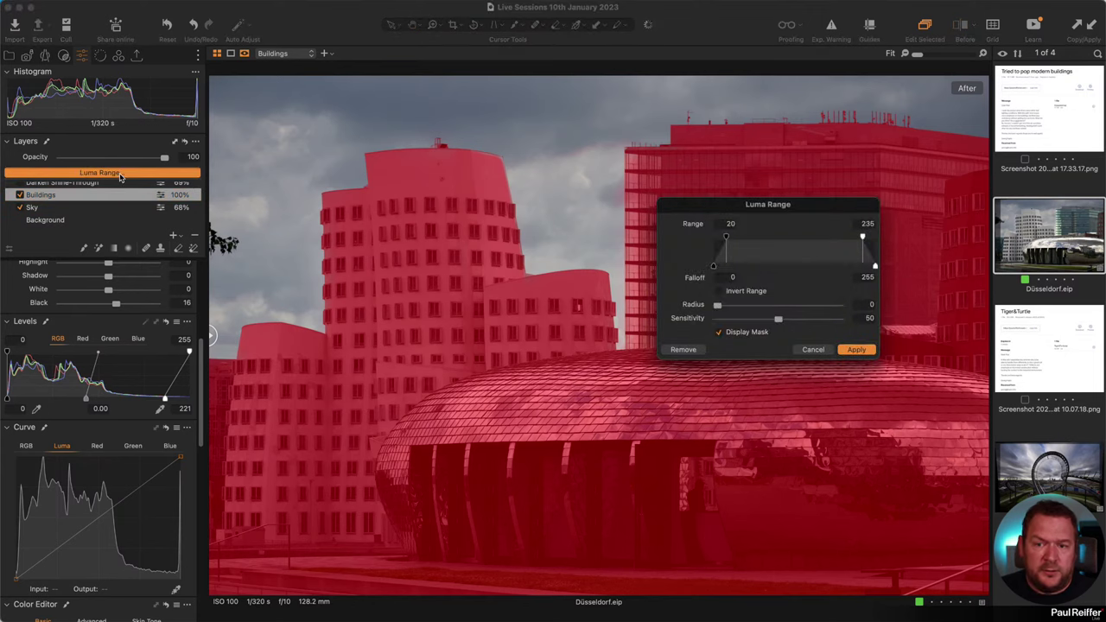
left_click_drag(755, 214, 280, 172)
left_click_drag(473, 169, 431, 201)
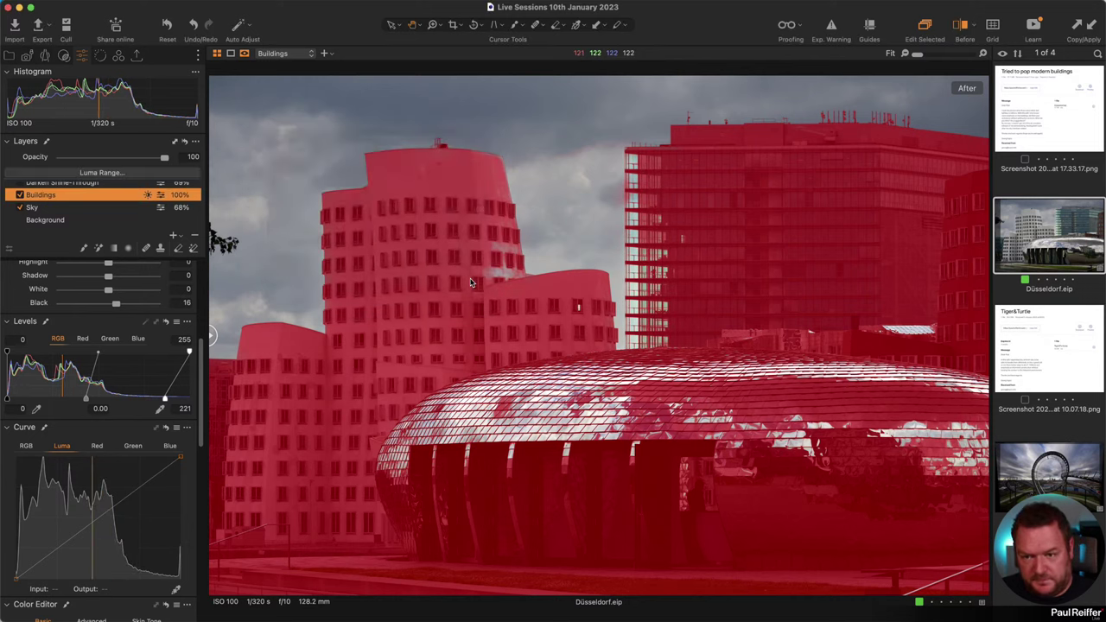
left_click(467, 282)
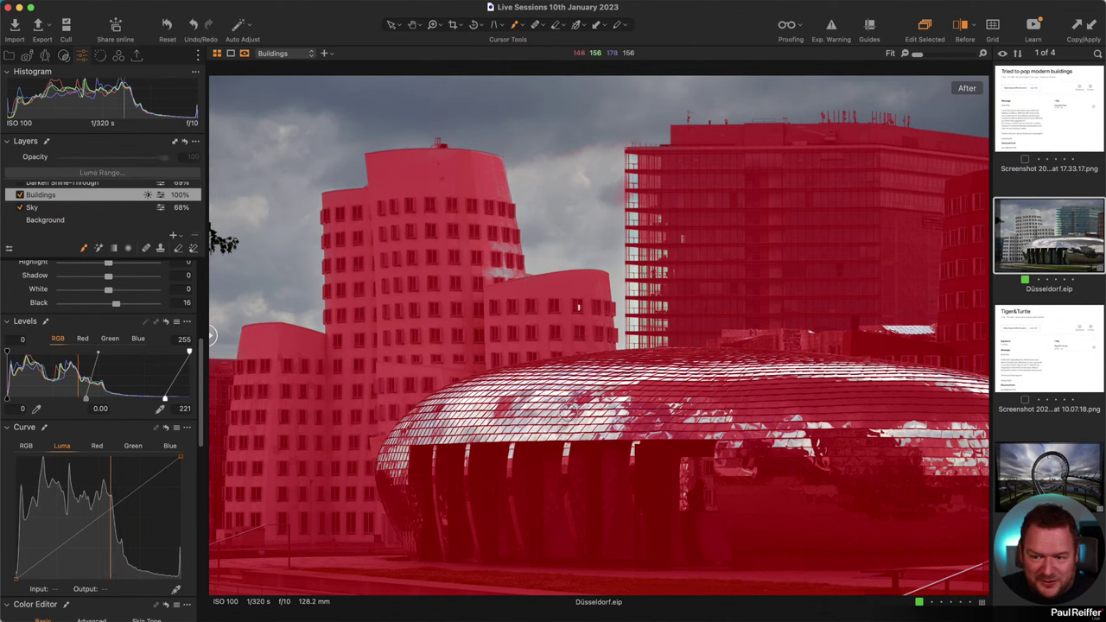
Rasterize the Buildings layer's mask so it can be brushed
right_click(502, 381)
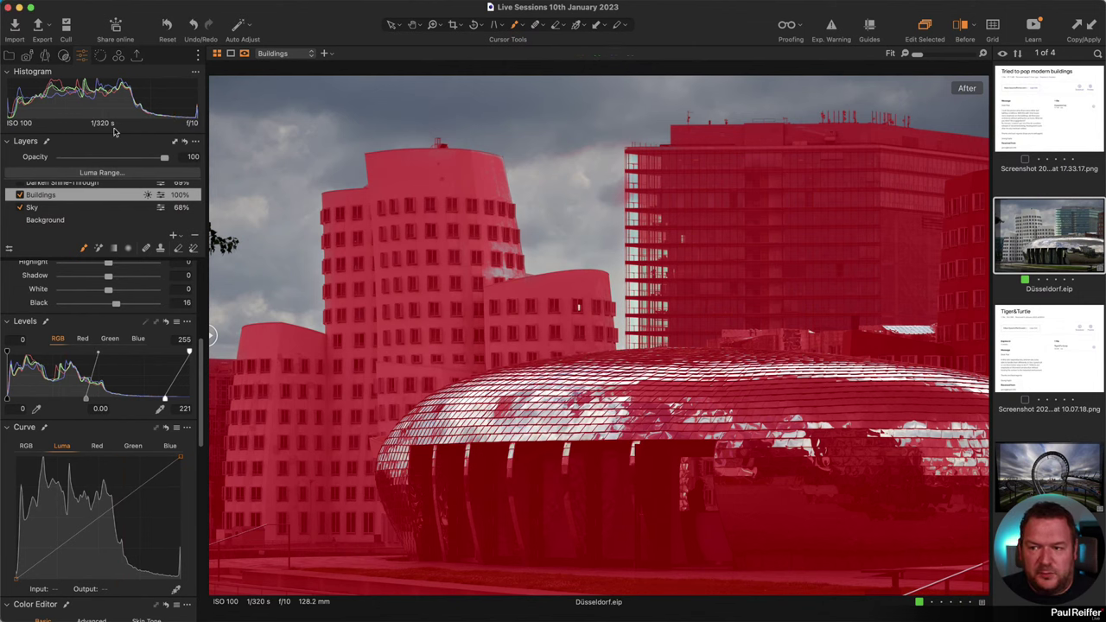
right_click(80, 194)
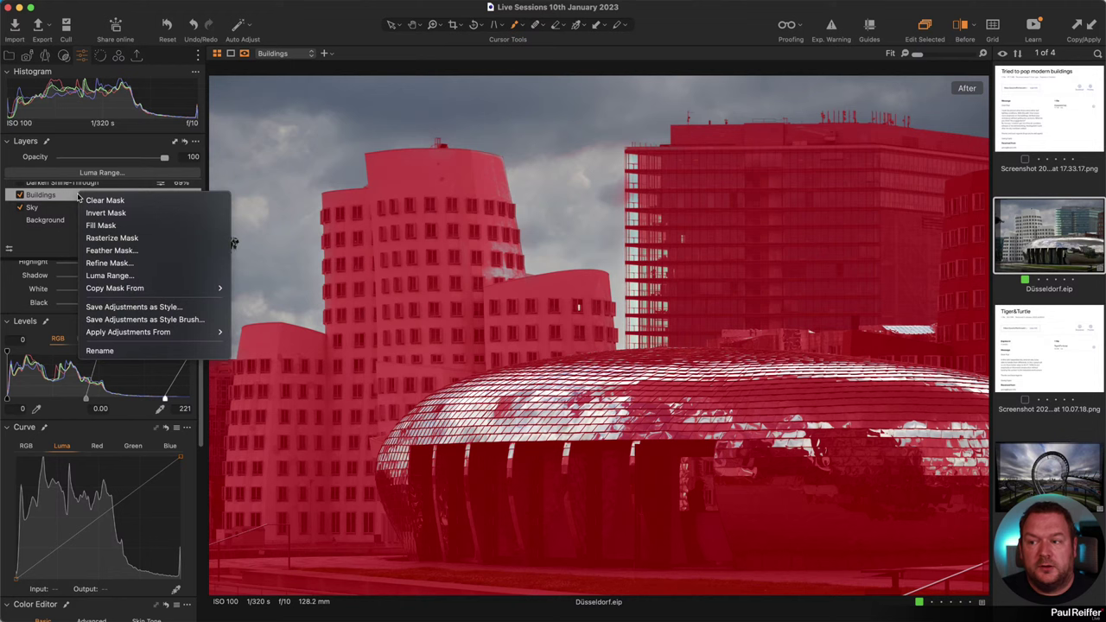
left_click(119, 239)
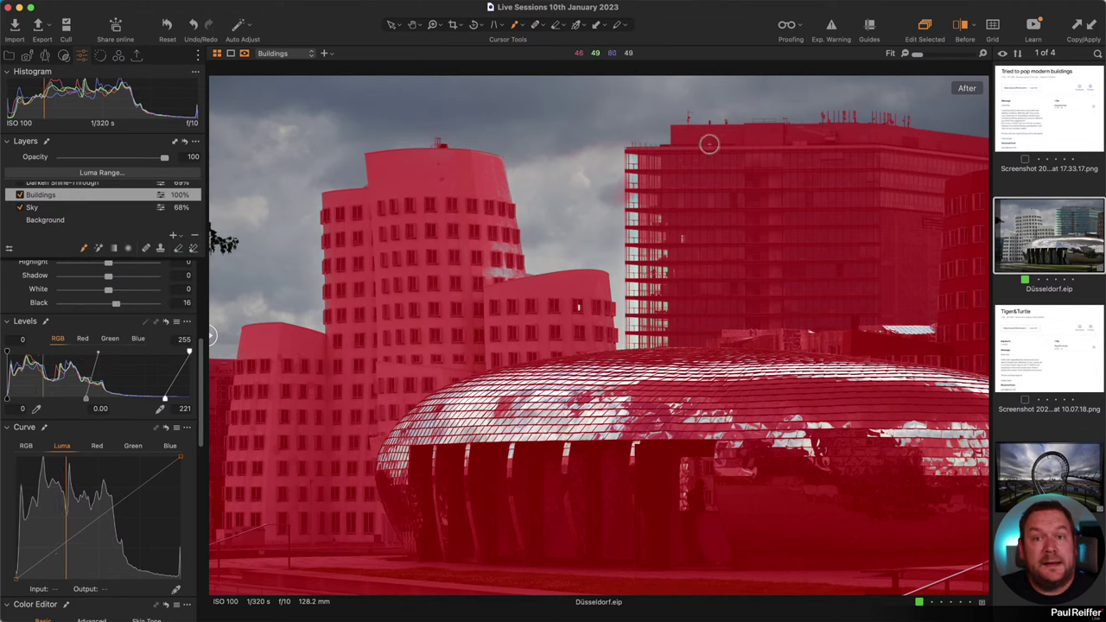
Paint the bright dome top and adjacent building edge back into the Buildings mask
mouse_move(698, 370)
left_mouse_down()
mouse_move(538, 389)
mouse_move(555, 398)
mouse_move(573, 389)
mouse_move(512, 366)
mouse_move(490, 301)
mouse_move(503, 243)
mouse_move(510, 305)
mouse_move(500, 240)
mouse_move(523, 291)
mouse_move(484, 275)
left_mouse_up()
mouse_move(803, 326)
left_mouse_down()
mouse_move(868, 317)
mouse_move(872, 333)
mouse_move(866, 323)
mouse_move(893, 331)
left_mouse_up()
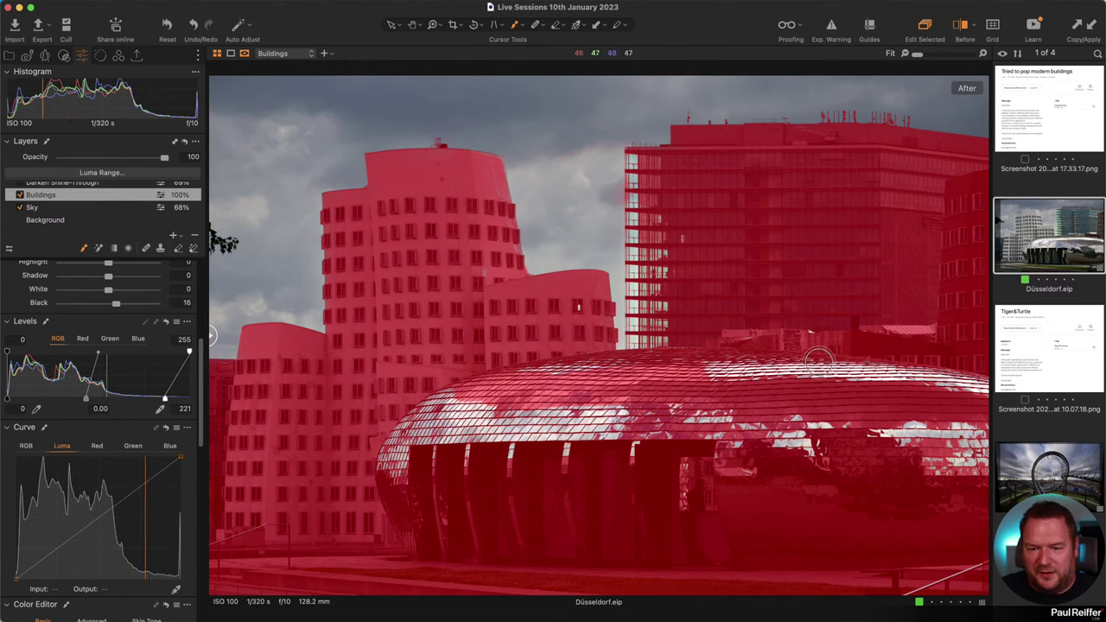
mouse_move(817, 360)
left_mouse_down()
mouse_move(660, 384)
mouse_move(587, 385)
mouse_move(543, 370)
mouse_move(1005, 393)
mouse_move(763, 375)
mouse_move(799, 401)
mouse_move(454, 450)
mouse_move(513, 410)
mouse_move(320, 446)
mouse_move(385, 459)
mouse_move(377, 472)
mouse_move(614, 432)
mouse_move(491, 395)
mouse_move(491, 379)
mouse_move(634, 411)
mouse_move(506, 457)
mouse_move(556, 461)
mouse_move(535, 426)
mouse_move(441, 380)
mouse_move(788, 432)
mouse_move(732, 446)
mouse_move(526, 424)
mouse_move(844, 422)
mouse_move(725, 479)
mouse_move(622, 467)
mouse_move(636, 497)
mouse_move(732, 497)
mouse_move(563, 492)
mouse_move(587, 480)
left_mouse_up()
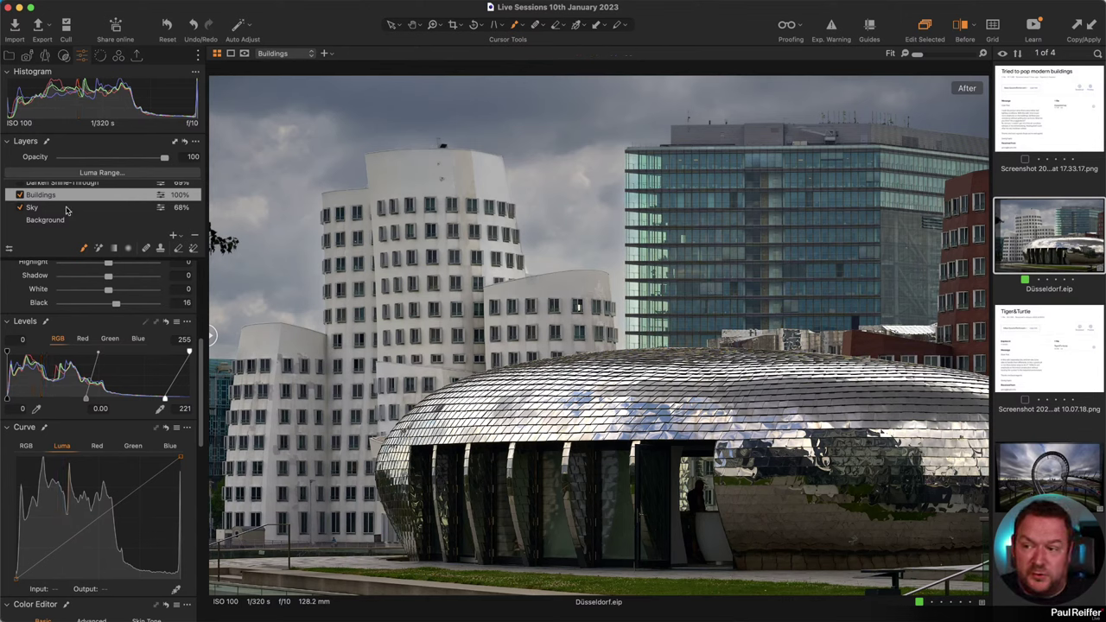
Show the Sky mask and brush it at size 148 down the glass tower's left edge
scroll(67, 210, "up", 2)
left_click(38, 229)
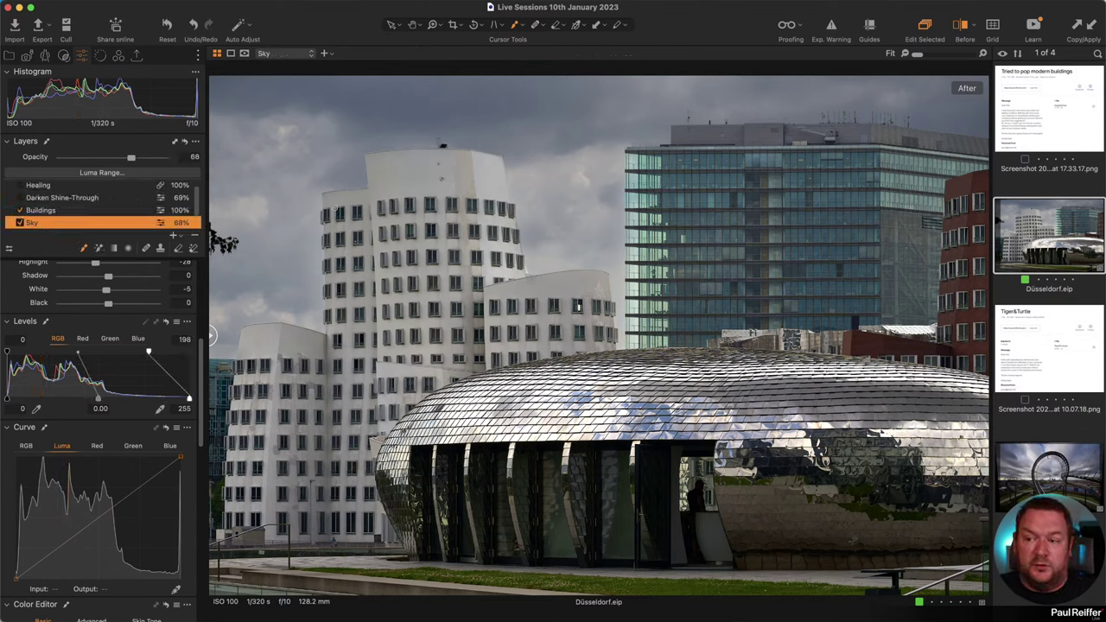
key("m")
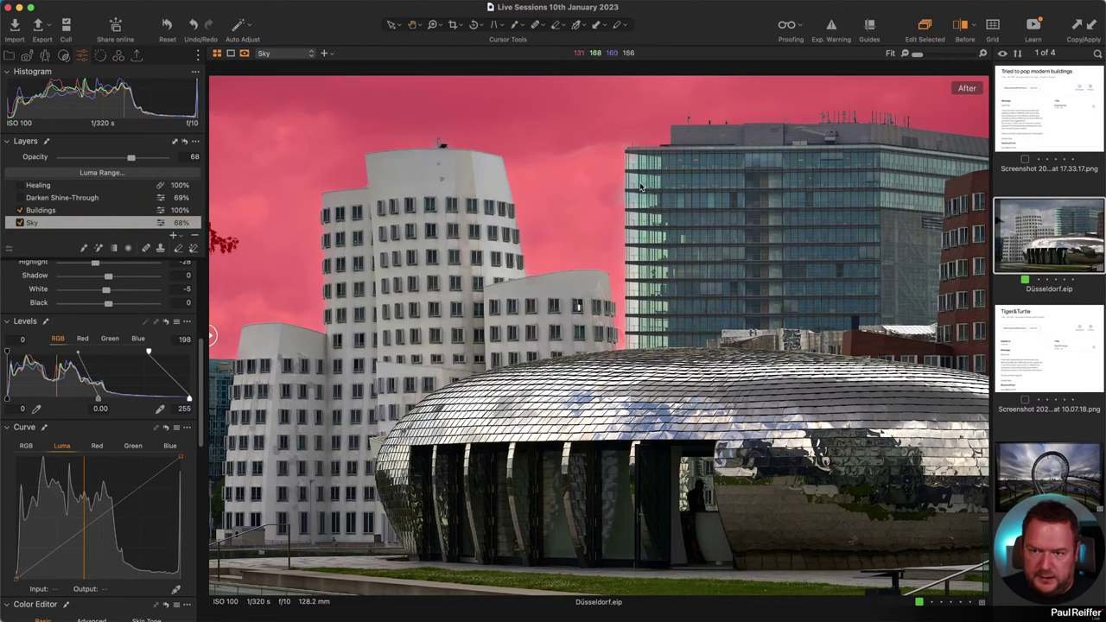
key("b")
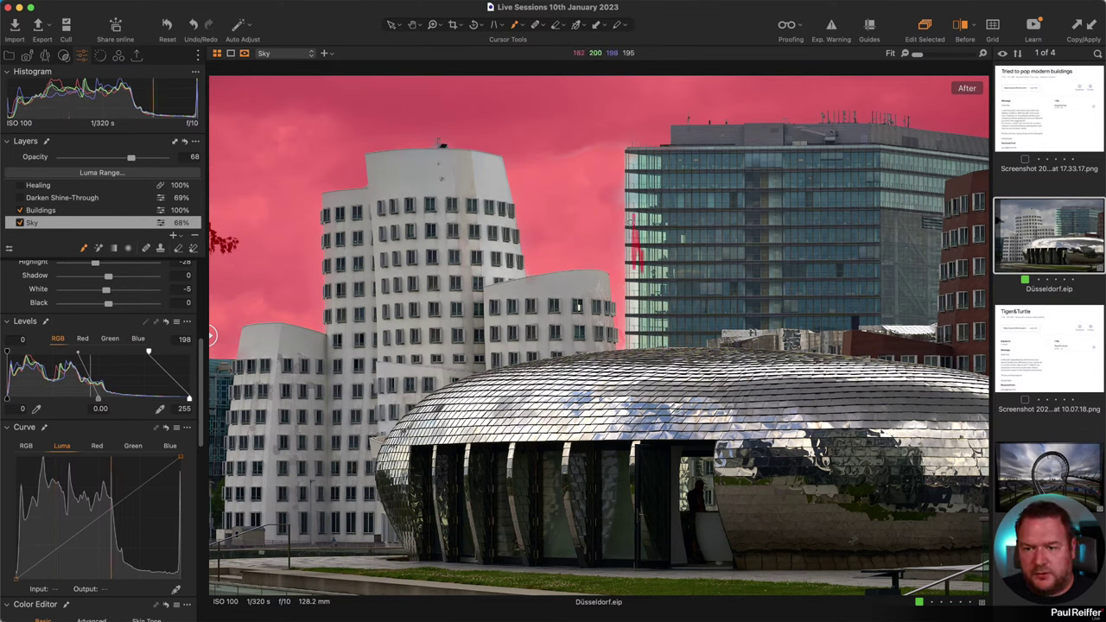
right_click(631, 221)
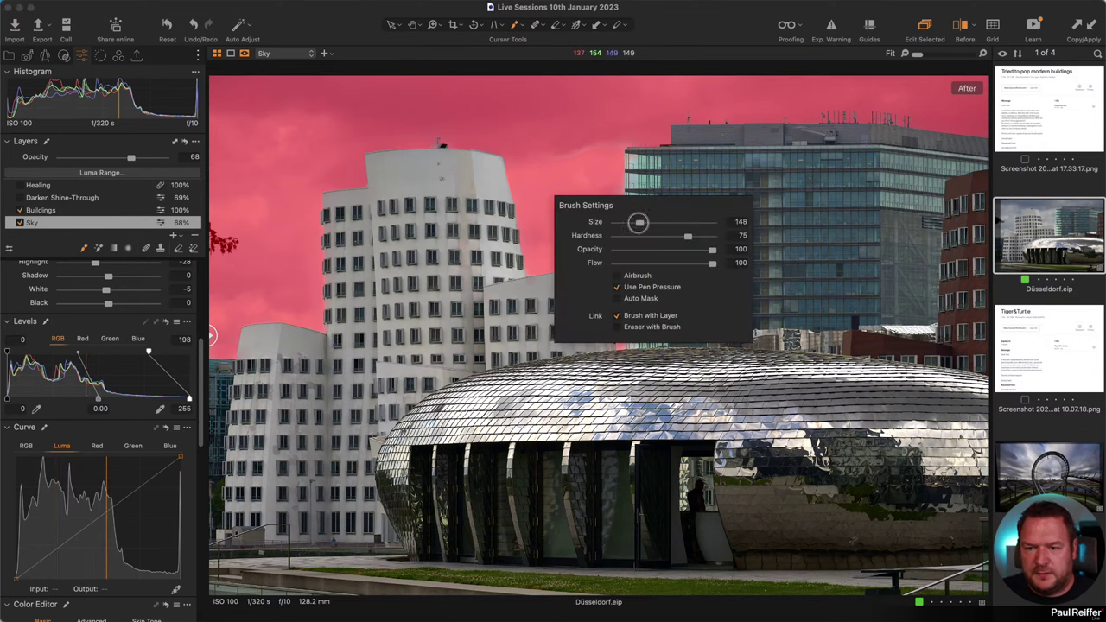
mouse_move(631, 272)
left_mouse_down()
mouse_move(635, 218)
mouse_move(627, 343)
mouse_move(668, 333)
mouse_move(629, 341)
mouse_move(667, 343)
mouse_move(647, 253)
left_mouse_up()
mouse_move(628, 171)
left_mouse_down()
mouse_move(644, 170)
mouse_move(656, 252)
mouse_move(661, 178)
mouse_move(664, 324)
left_mouse_up()
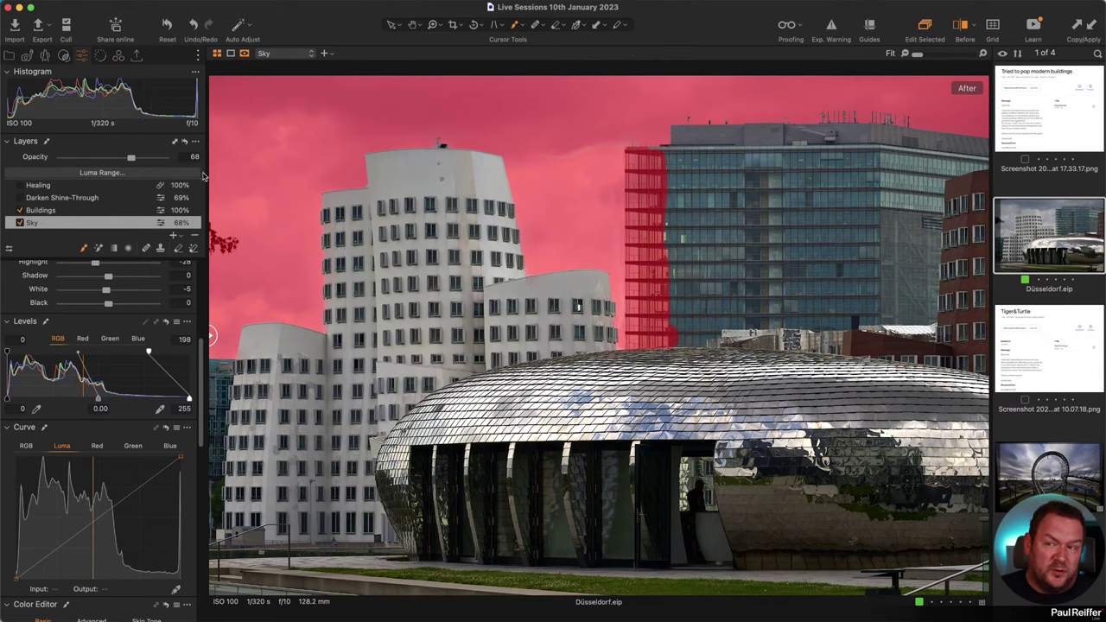
Set the Sky mask's Luma Range to 99–255 and apply it
left_click(95, 173)
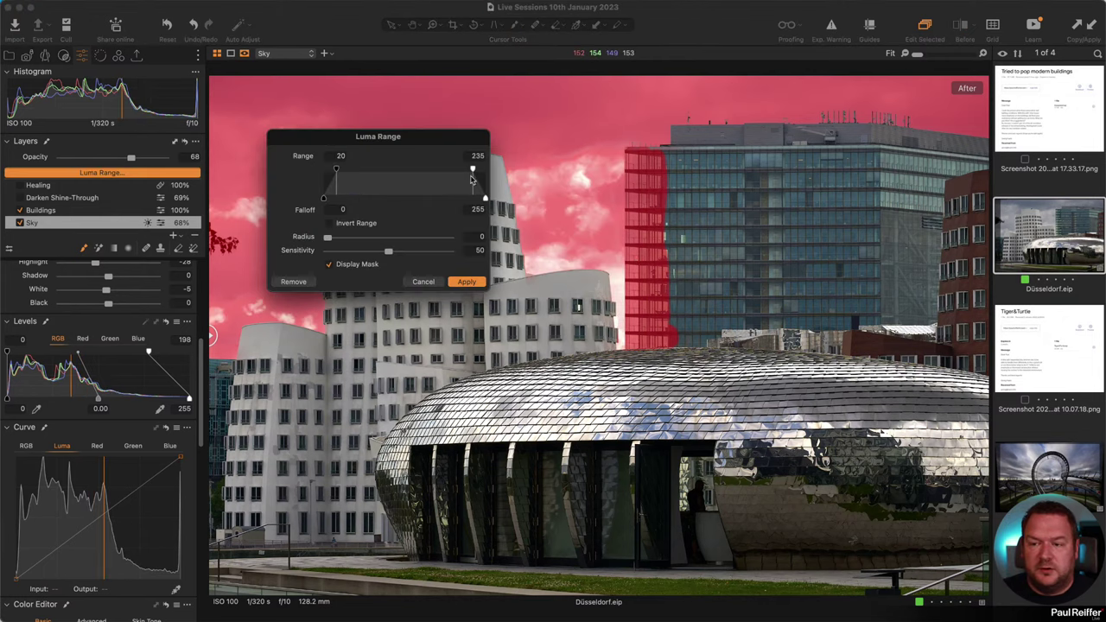
left_click_drag(472, 169, 485, 170)
left_click_drag(336, 169, 387, 172)
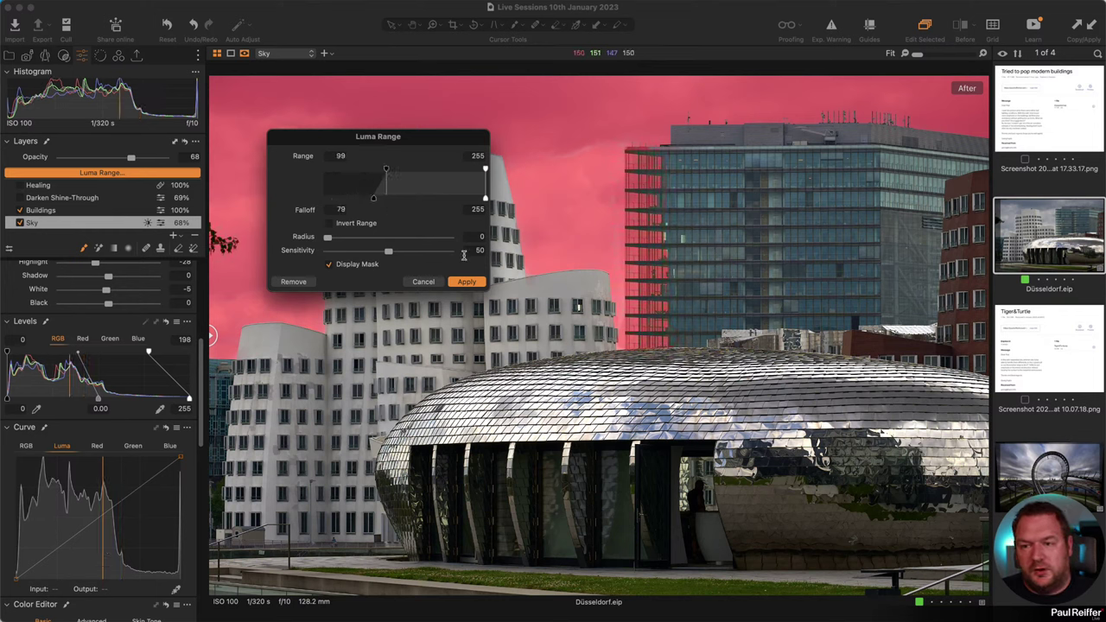
left_click(465, 282)
Hide the mask overlay, re-enable the Sky layer, and select the Buildings layer
key("m")
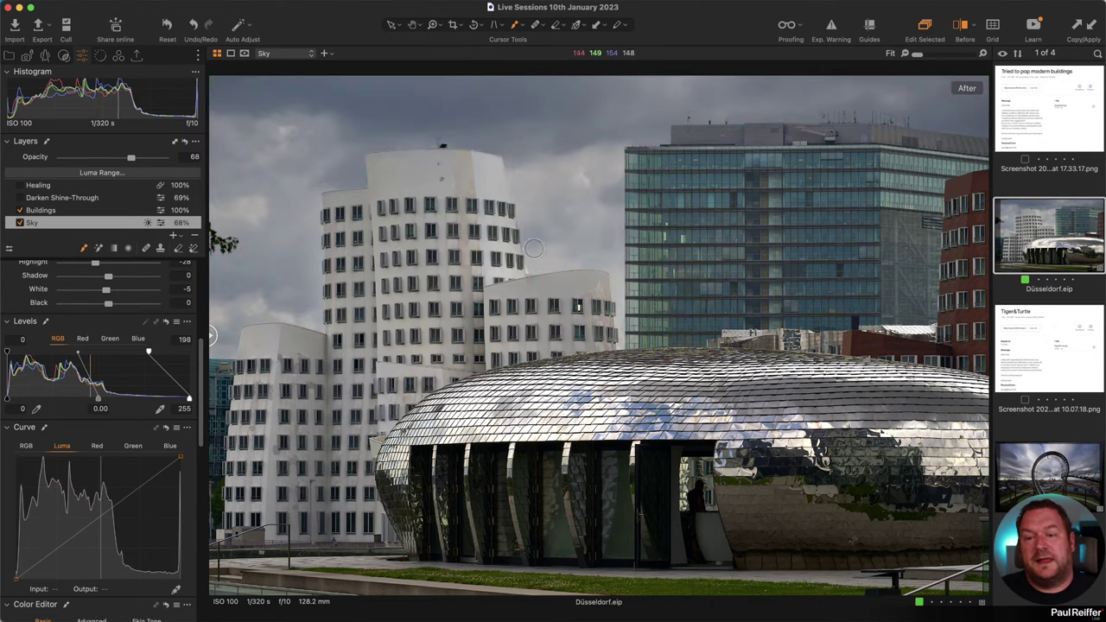
left_click(20, 205)
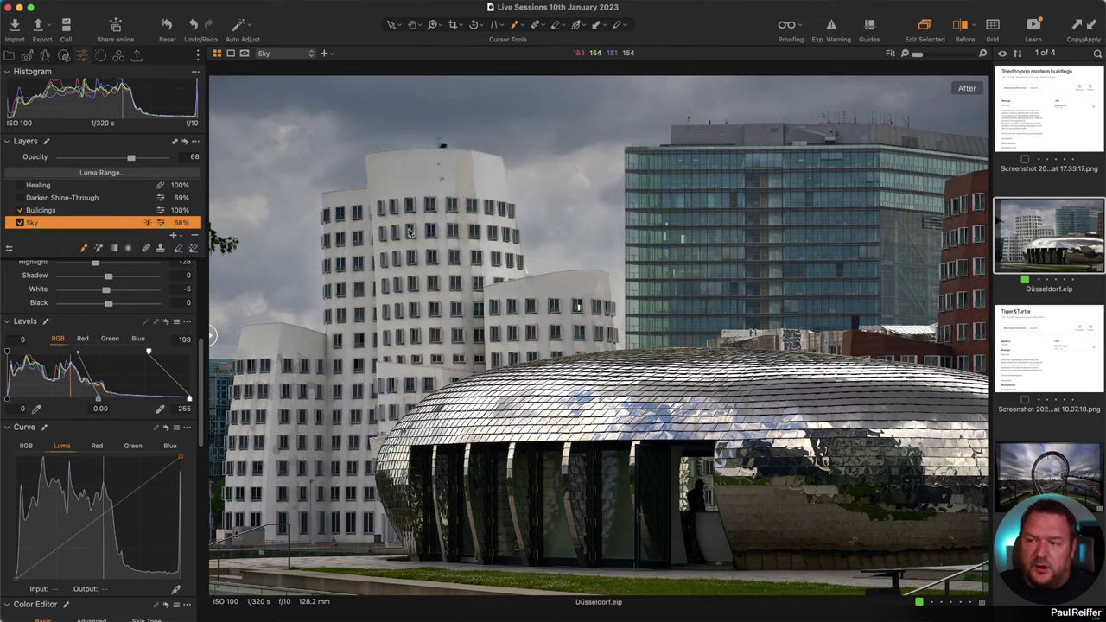
left_click(84, 213)
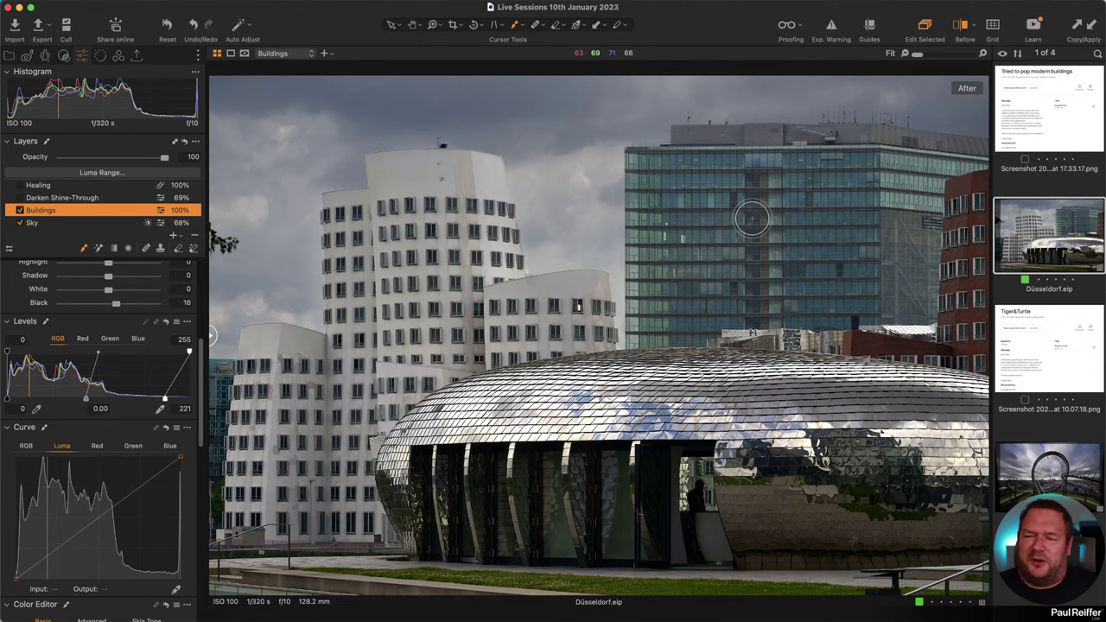
Open the Styles user collection from the Library and return to the adjustment tools
left_click(14, 55)
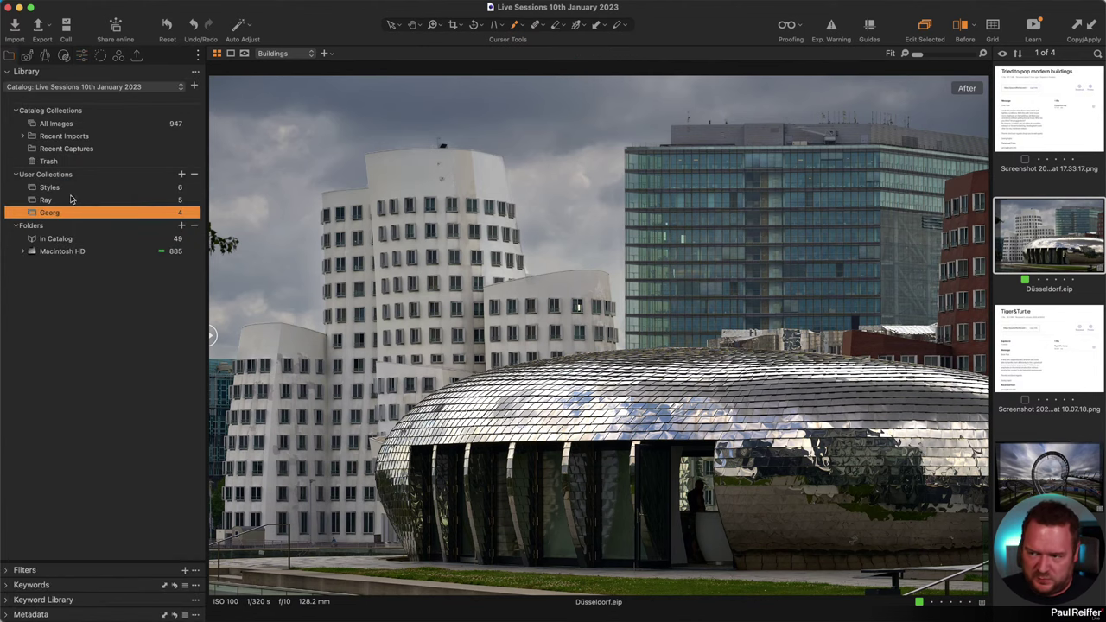
left_click(72, 197)
left_click(52, 189)
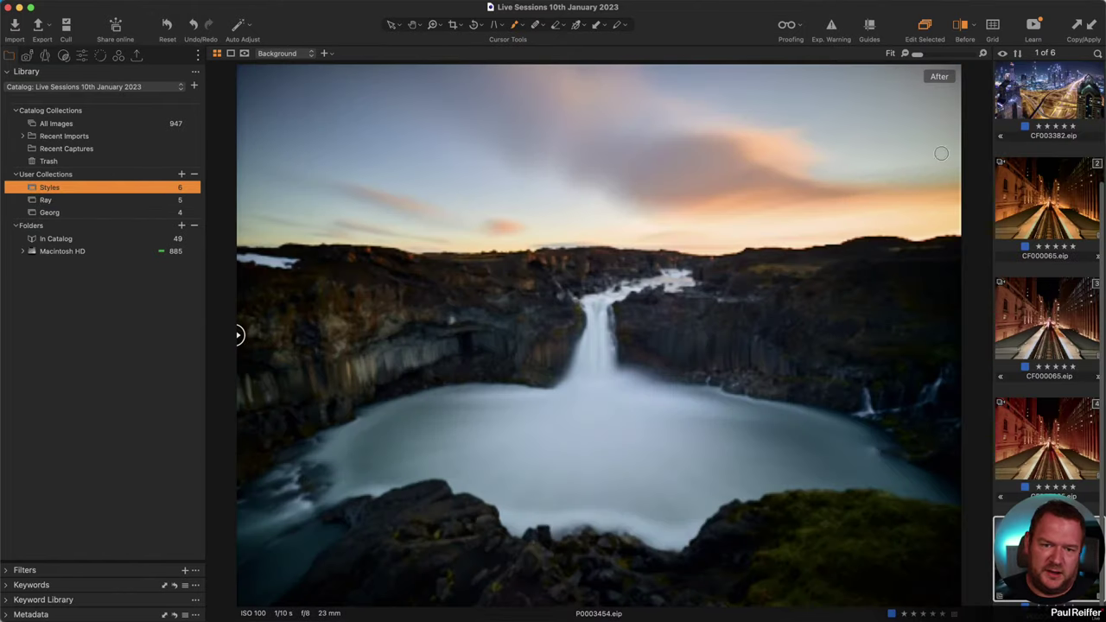
left_click(83, 56)
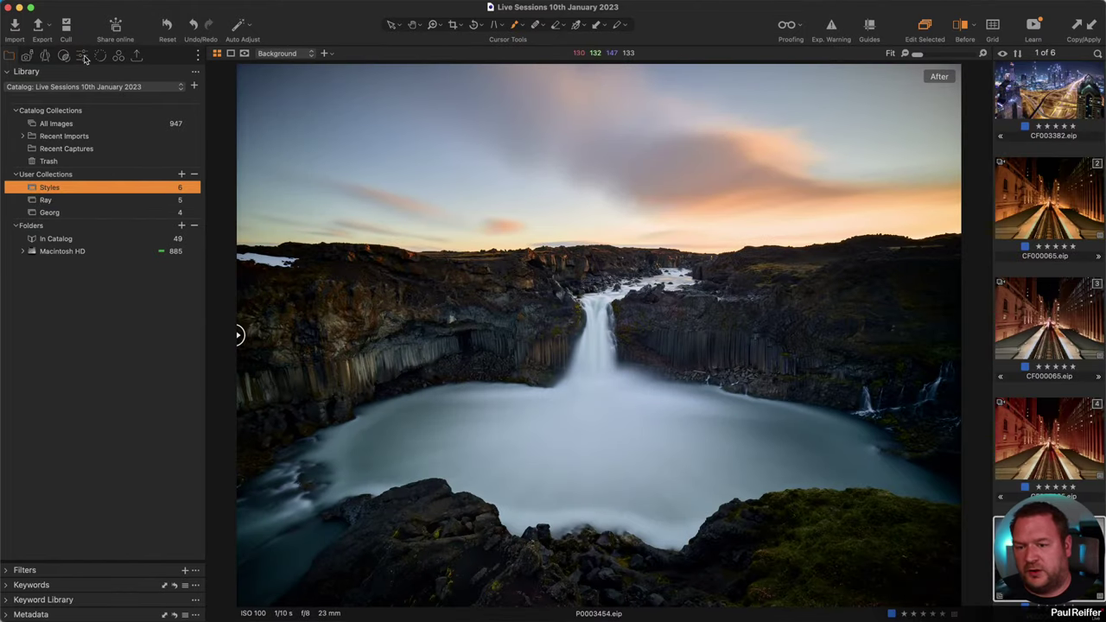